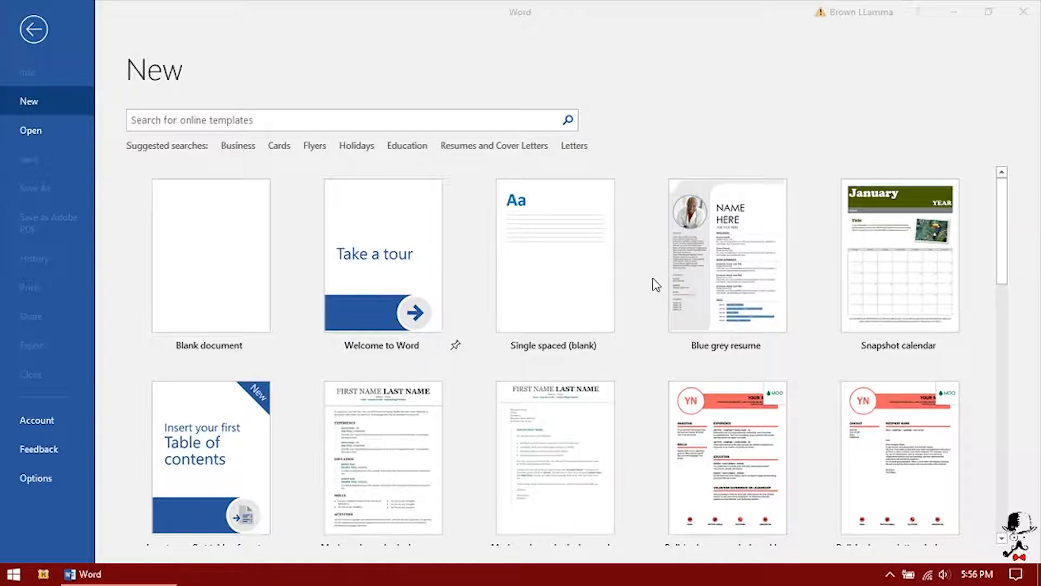
- Look through the document templates offered for a new file, including the resumes, brochures, calendars, reports and certificates
{"action": "scroll", "coordinate": [656, 285], "scroll_direction": "down", "scroll_amount": 1}
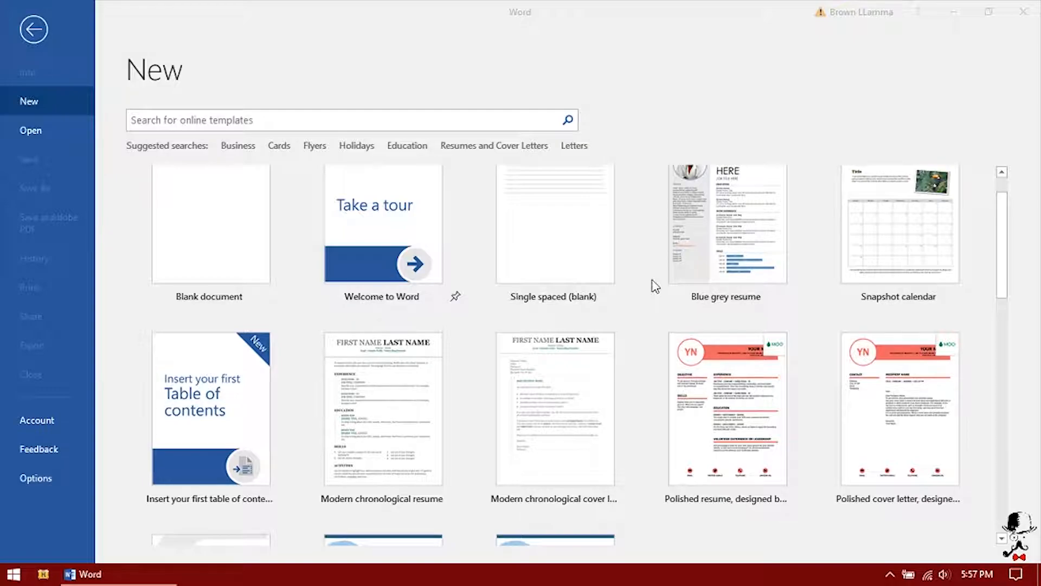
{"action": "scroll", "coordinate": [655, 286], "scroll_direction": "down", "scroll_amount": 5}
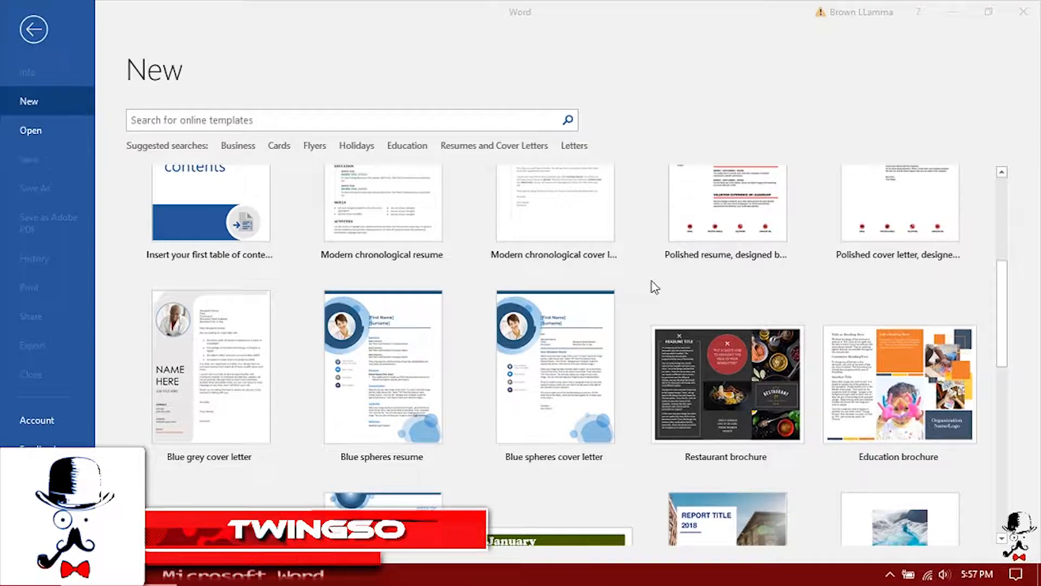
{"action": "scroll", "coordinate": [654, 286], "scroll_direction": "down", "scroll_amount": 2}
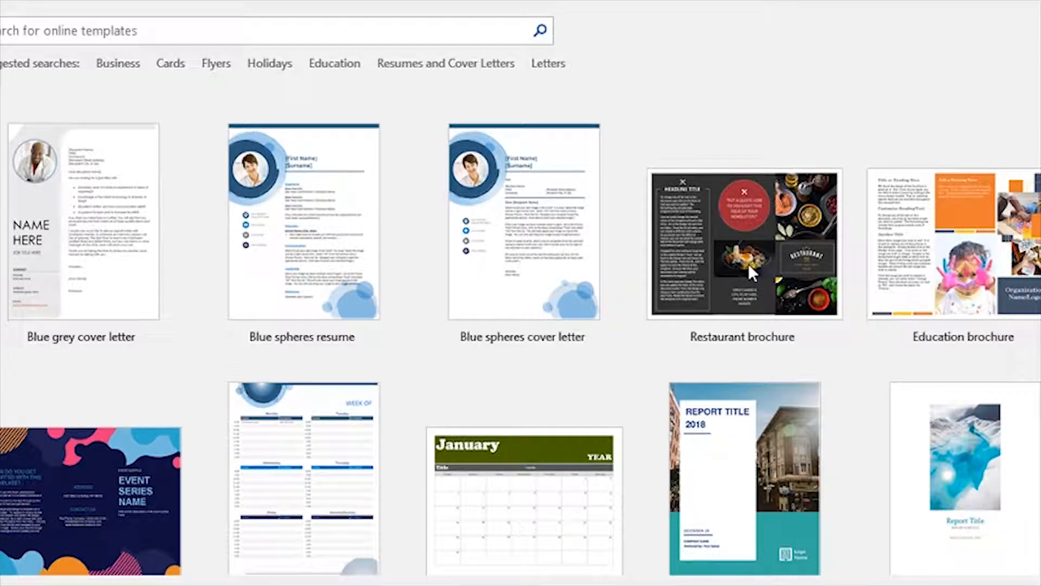
{"action": "scroll", "coordinate": [655, 276], "scroll_direction": "up", "scroll_amount": 3}
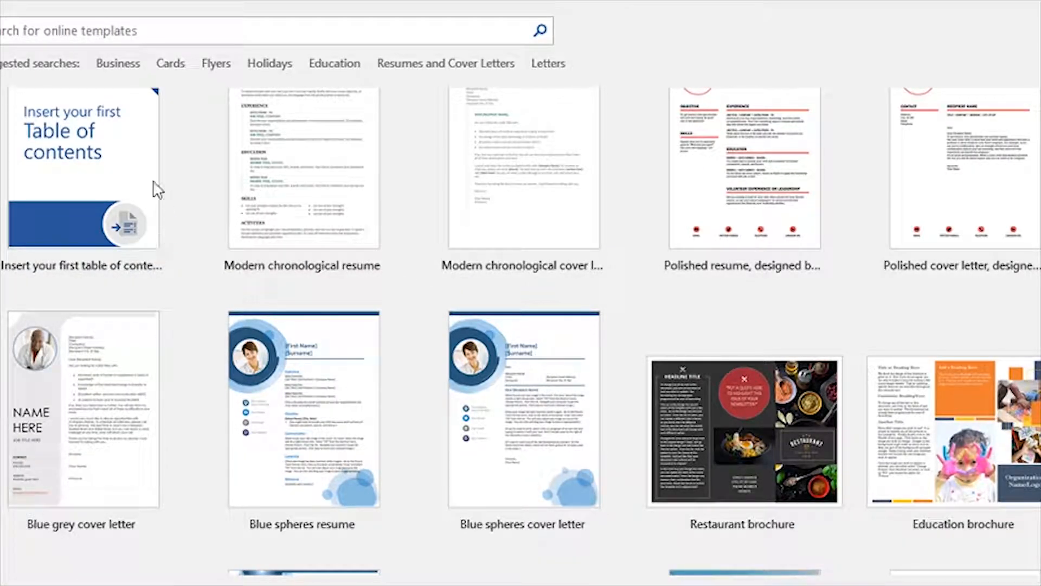
{"action": "scroll", "coordinate": [505, 256], "scroll_direction": "down", "scroll_amount": 4}
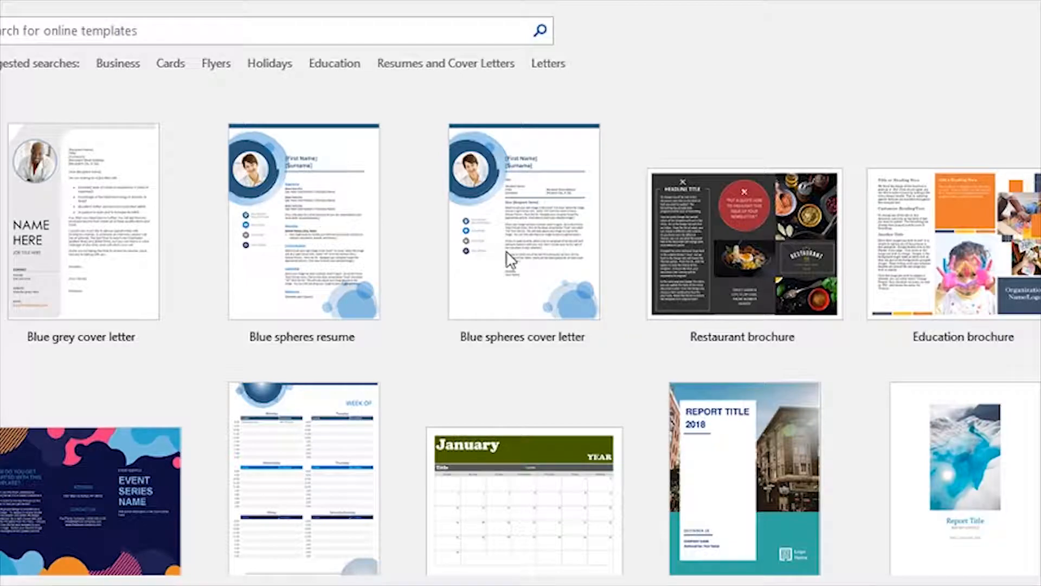
{"action": "scroll", "coordinate": [505, 250], "scroll_direction": "down", "scroll_amount": 1}
{"action": "scroll", "coordinate": [507, 255], "scroll_direction": "down", "scroll_amount": 2}
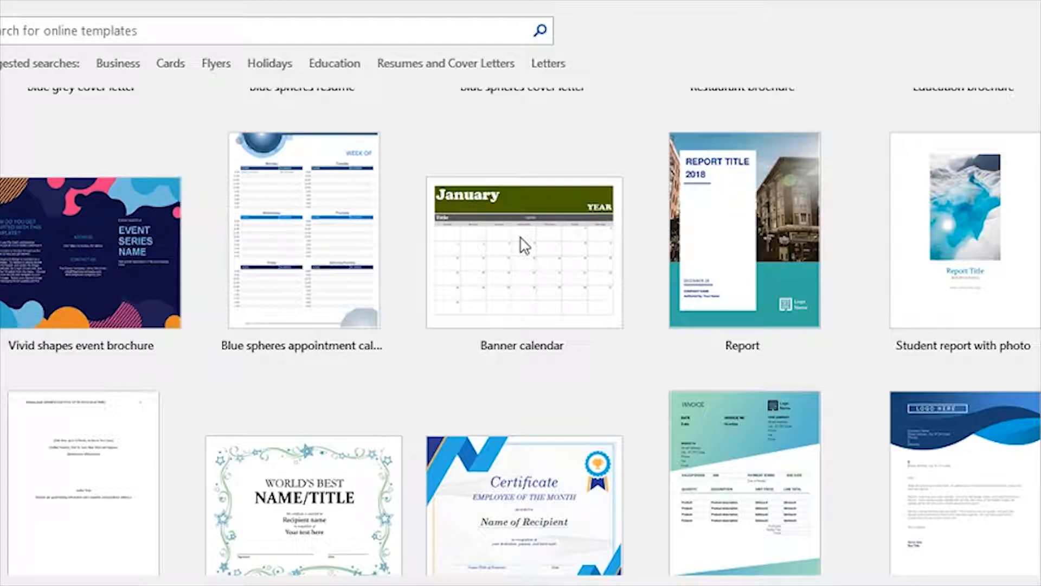
- Search the online templates for "calendar"
{"action": "left_click", "coordinate": [400, 30]}
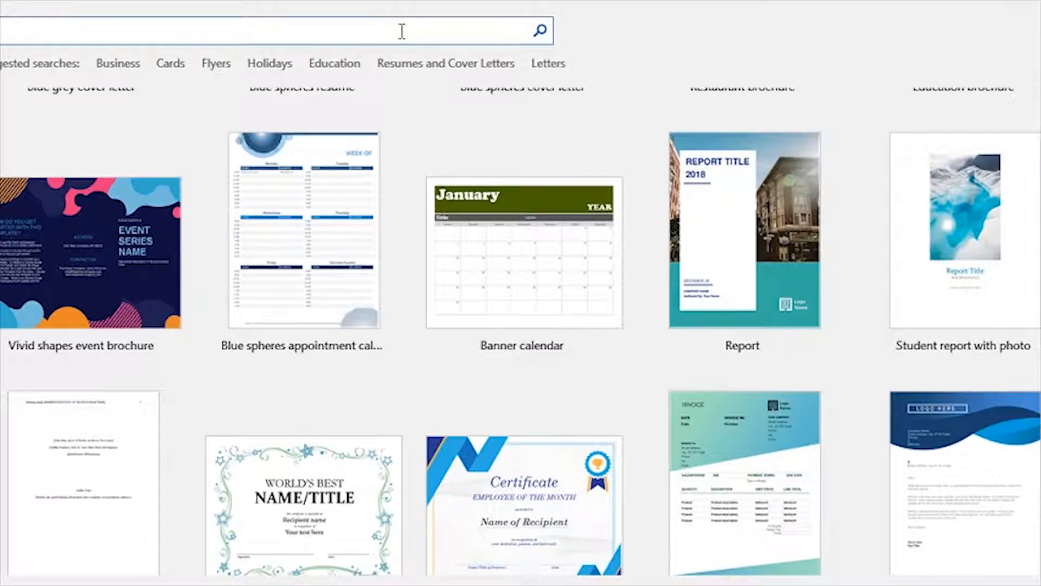
{"action": "type", "text": "cale"}
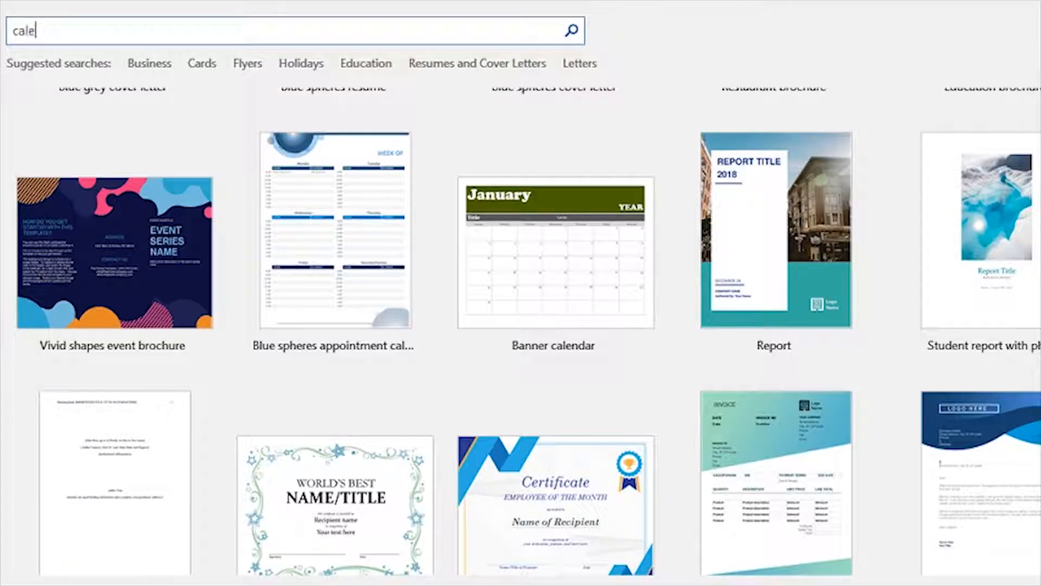
{"action": "type", "text": "ndar"}
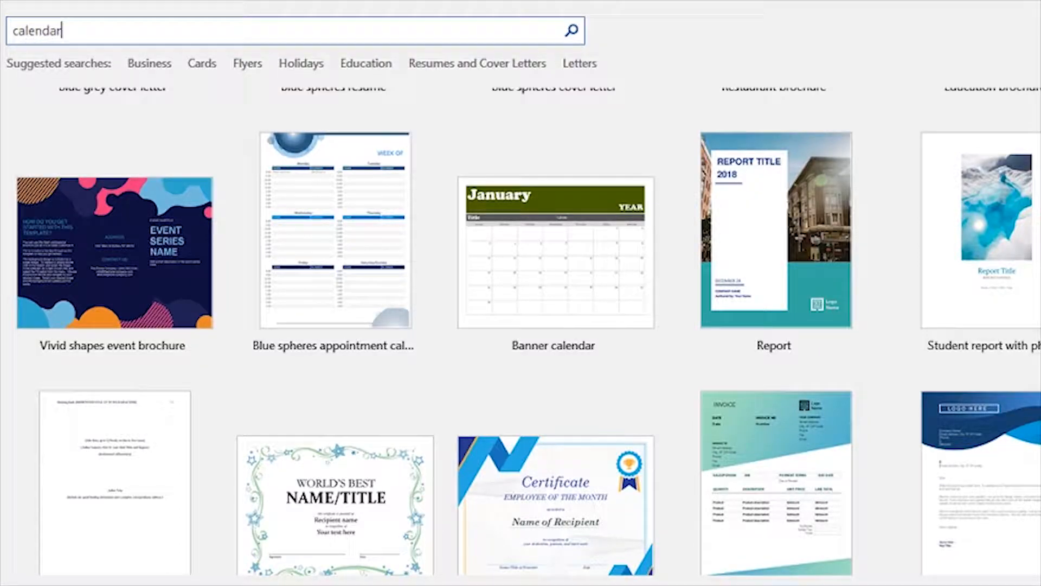
{"action": "key", "text": "Return"}
{"action": "left_click", "coordinate": [438, 20]}
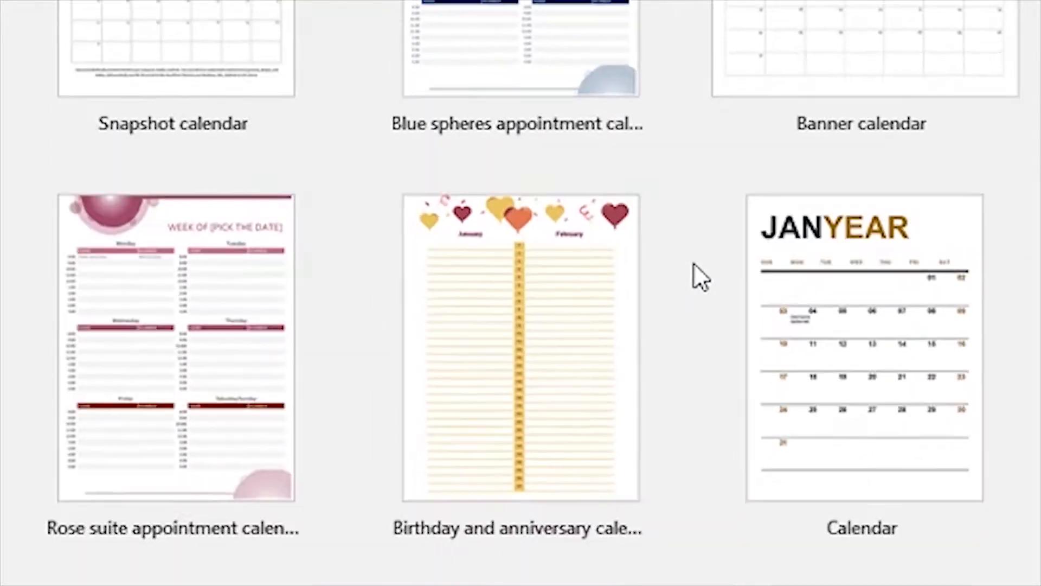
- Browse the calendar templates, from the monthly and yearly designs to the weekly and event planners
{"action": "scroll", "coordinate": [694, 264], "scroll_direction": "down", "scroll_amount": 15}
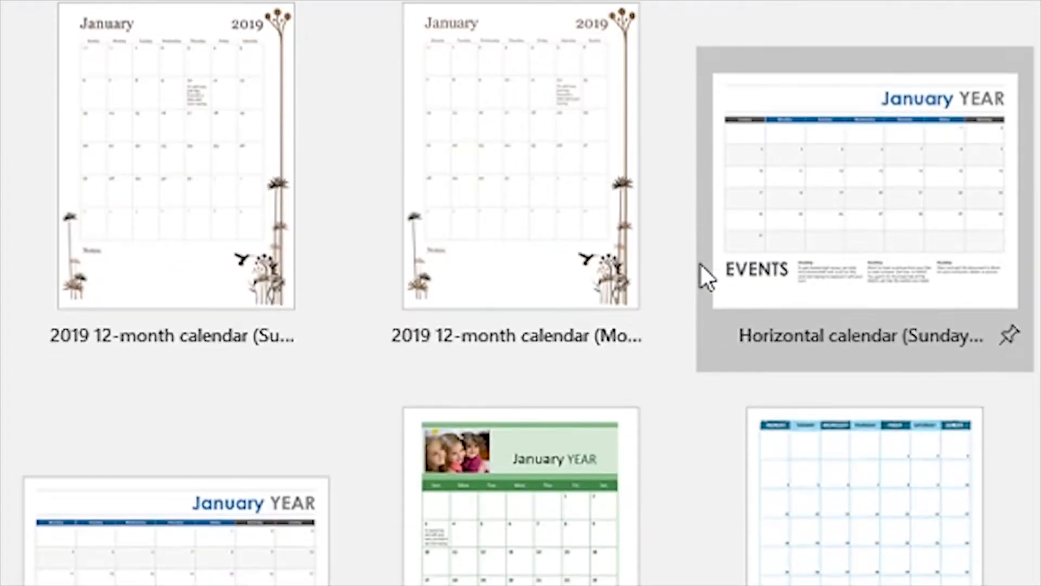
{"action": "scroll", "coordinate": [701, 261], "scroll_direction": "down", "scroll_amount": 20}
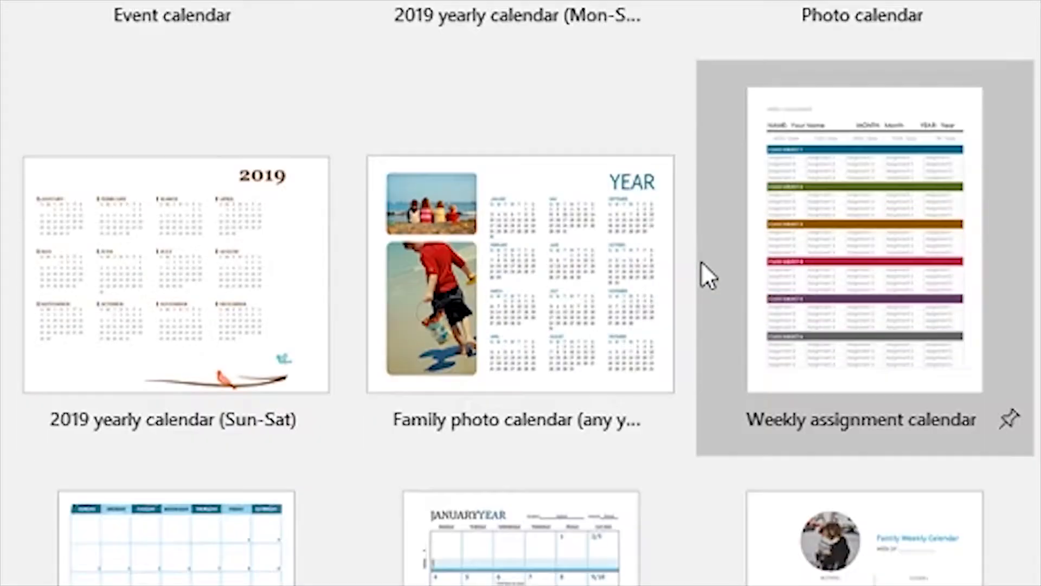
{"action": "scroll", "coordinate": [703, 263], "scroll_direction": "down", "scroll_amount": 10}
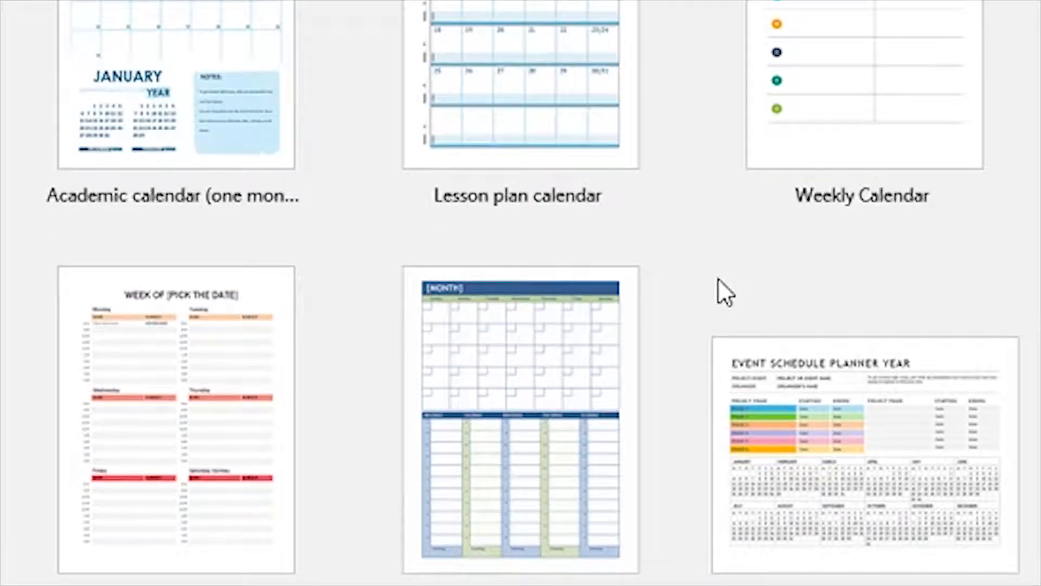
{"action": "scroll", "coordinate": [721, 320], "scroll_direction": "down", "scroll_amount": 3}
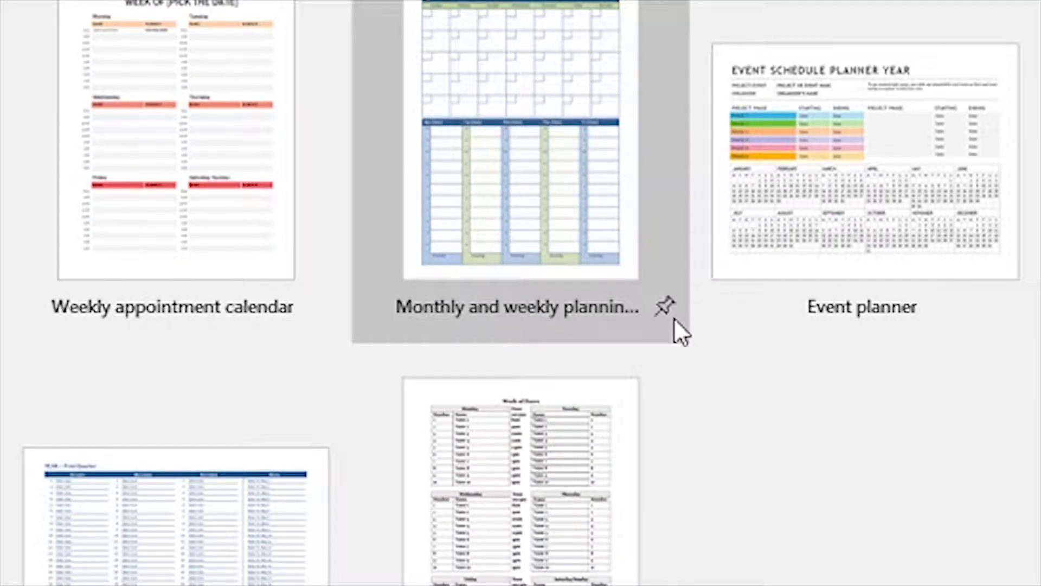
{"action": "scroll", "coordinate": [674, 317], "scroll_direction": "up", "scroll_amount": 20}
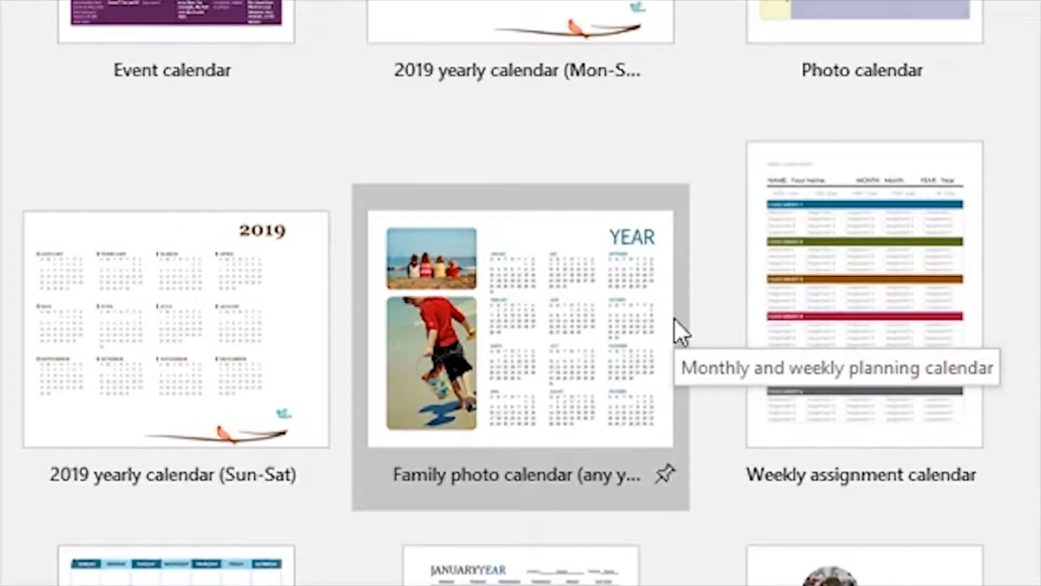
{"action": "scroll", "coordinate": [674, 318], "scroll_direction": "up", "scroll_amount": 15}
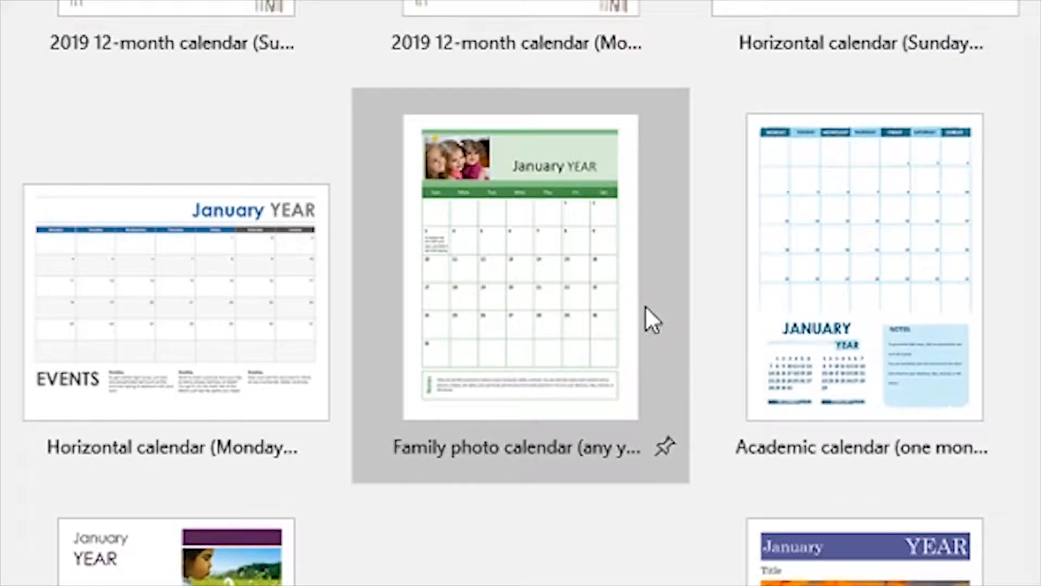
- Create a new blank document
{"action": "scroll", "coordinate": [651, 320], "scroll_direction": "up", "scroll_amount": 5}
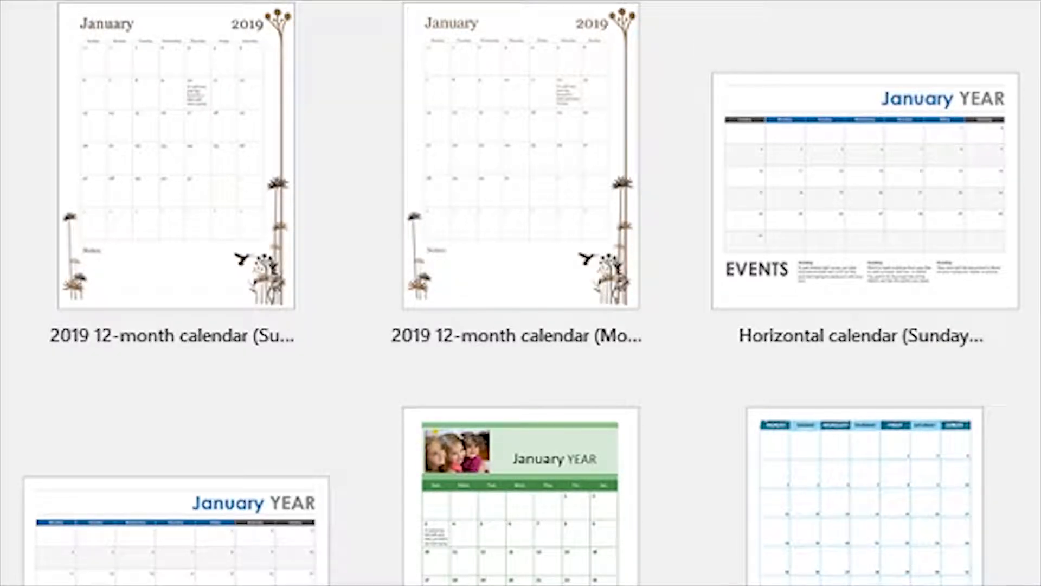
{"action": "scroll", "coordinate": [571, 81], "scroll_direction": "up", "scroll_amount": 10}
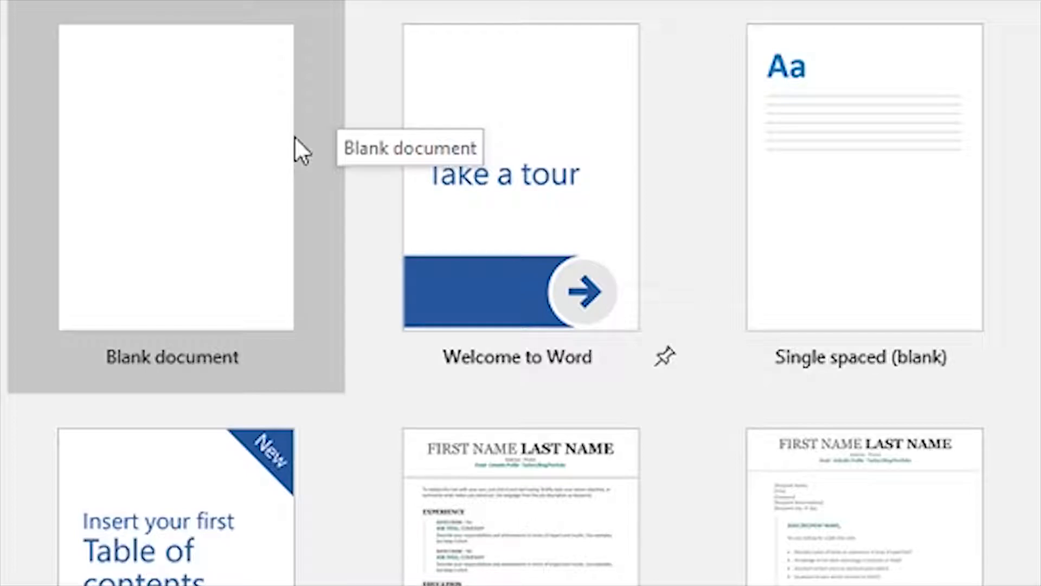
{"action": "left_click", "coordinate": [302, 149]}
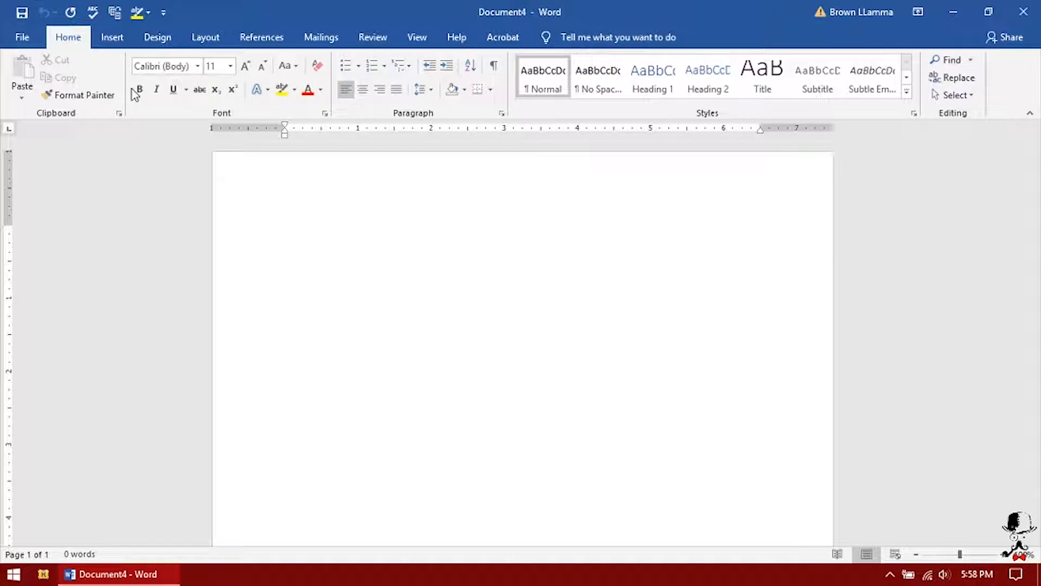
- Look over the commands for inserting, design, layout, references, mailings and reviewing, and return to the basic formatting commands
{"action": "left_click", "coordinate": [110, 38]}
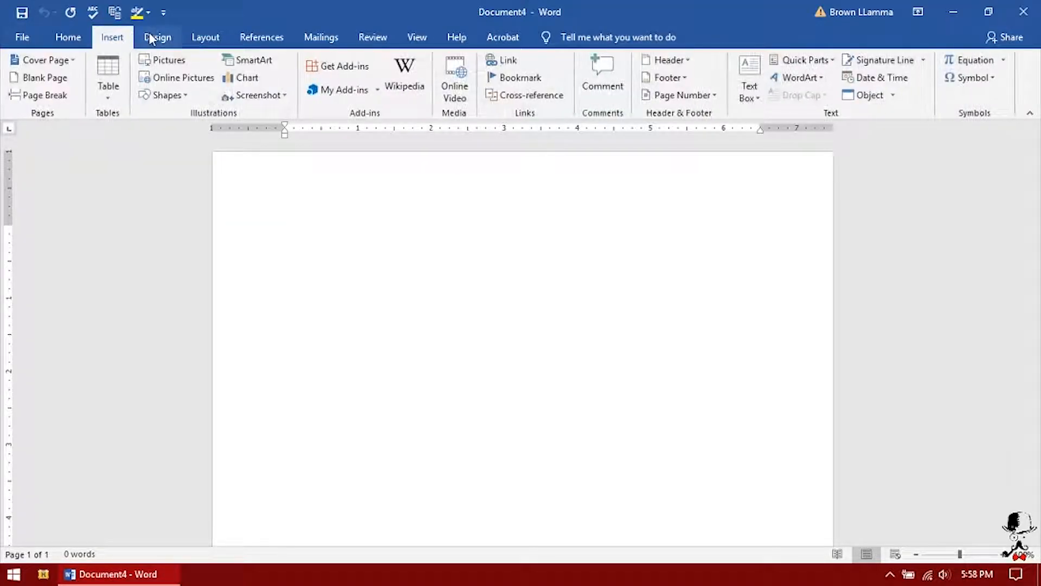
{"action": "left_click", "coordinate": [149, 33]}
{"action": "left_click", "coordinate": [201, 38]}
{"action": "left_click", "coordinate": [250, 36]}
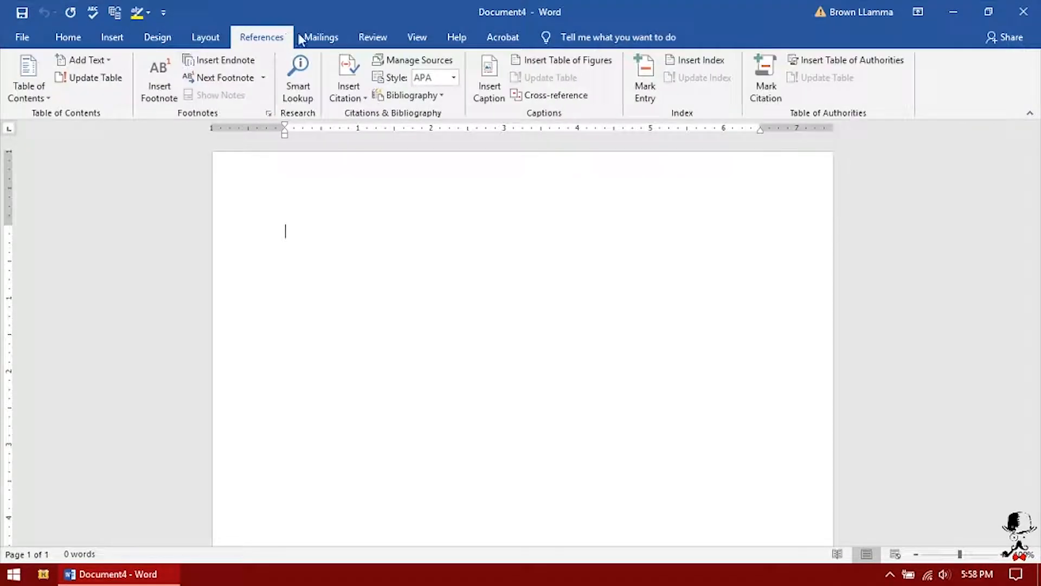
{"action": "left_click", "coordinate": [308, 38]}
{"action": "left_click", "coordinate": [371, 38]}
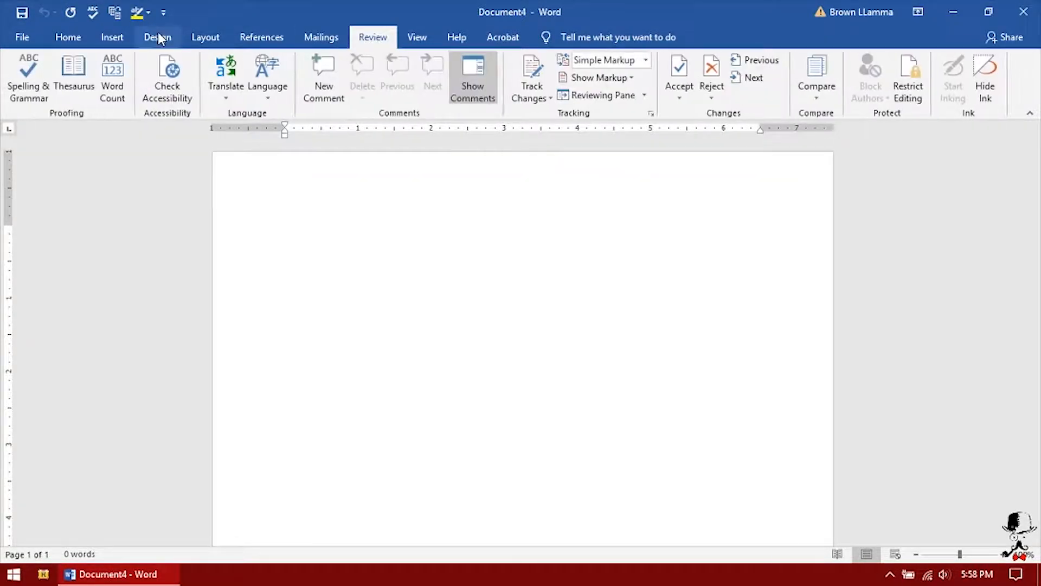
{"action": "left_click", "coordinate": [73, 41]}
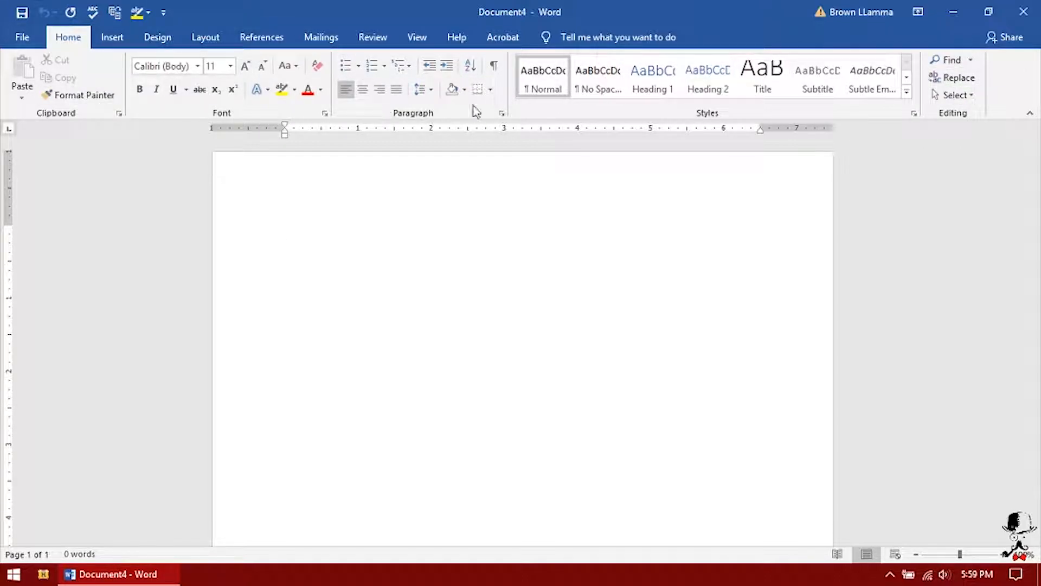
- View the document's info page and file options, and look over the commands for inserting content
{"action": "left_click", "coordinate": [24, 37]}
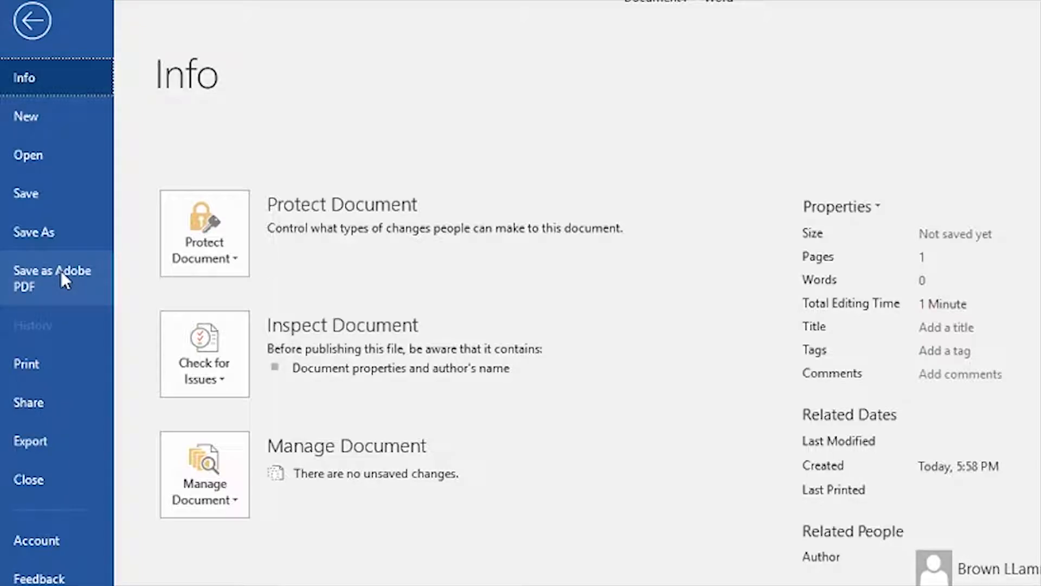
{"action": "left_click", "coordinate": [33, 32]}
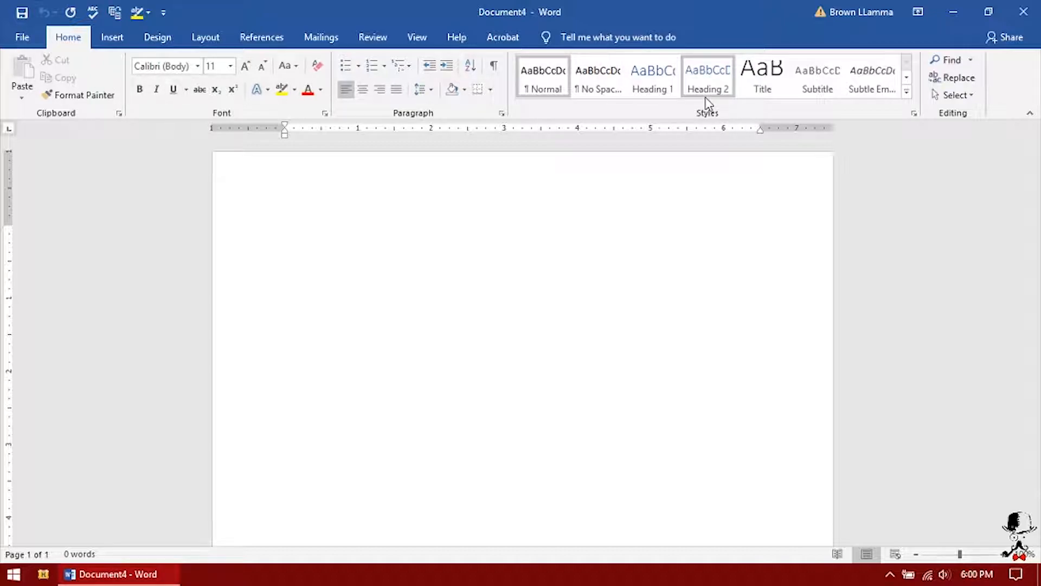
{"action": "left_click", "coordinate": [115, 38]}
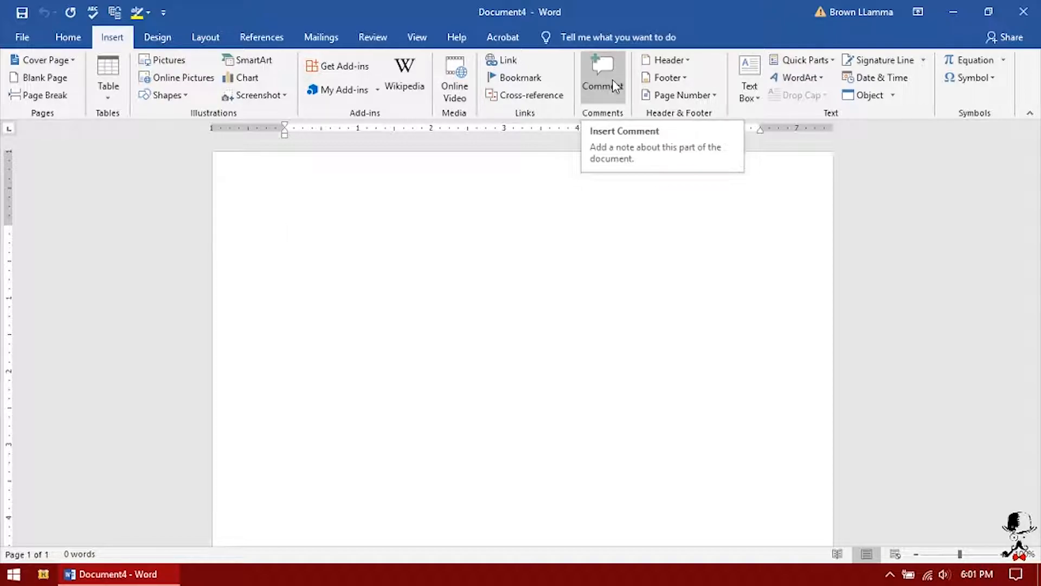
- Examine the built-in style sets available for the document's formatting
{"action": "left_click", "coordinate": [172, 42]}
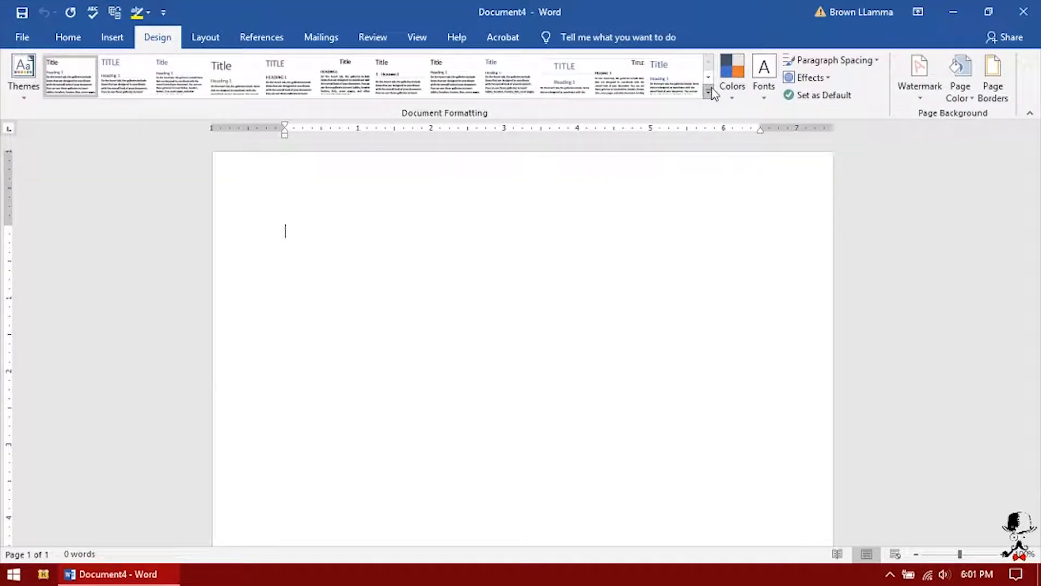
{"action": "left_click", "coordinate": [711, 95]}
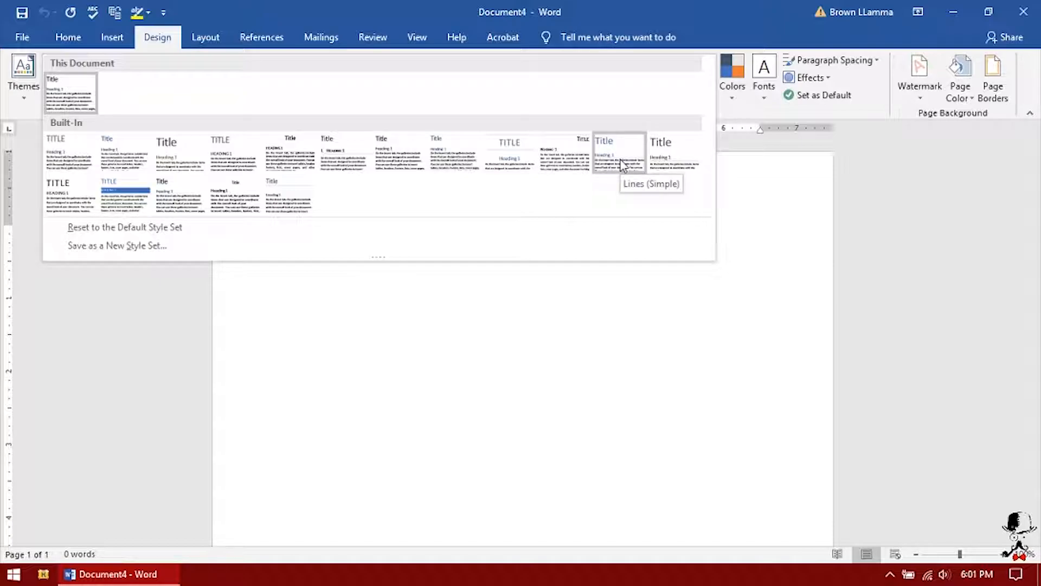
{"action": "left_click", "coordinate": [710, 49]}
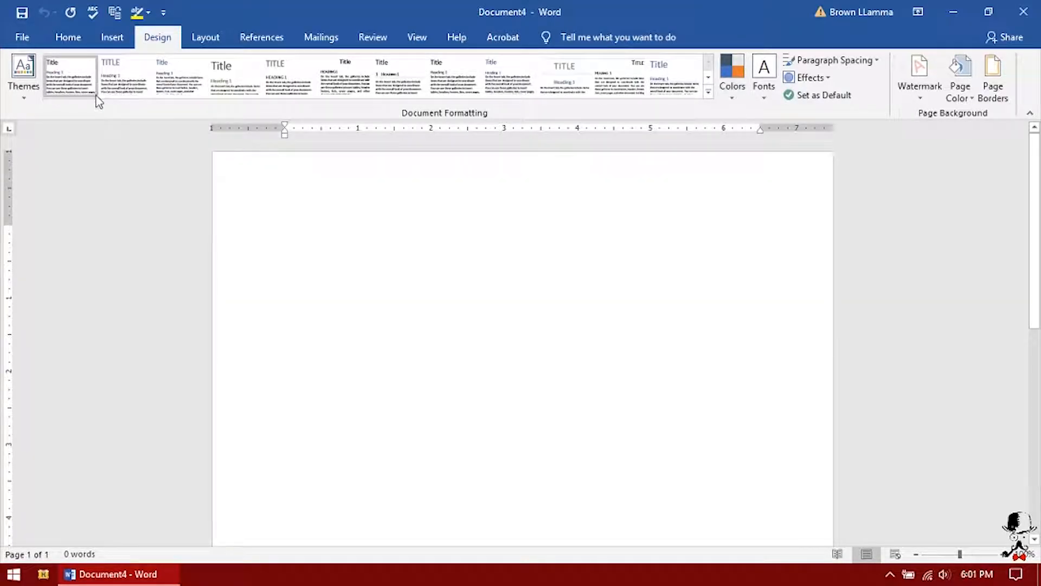
{"action": "left_click", "coordinate": [708, 92]}
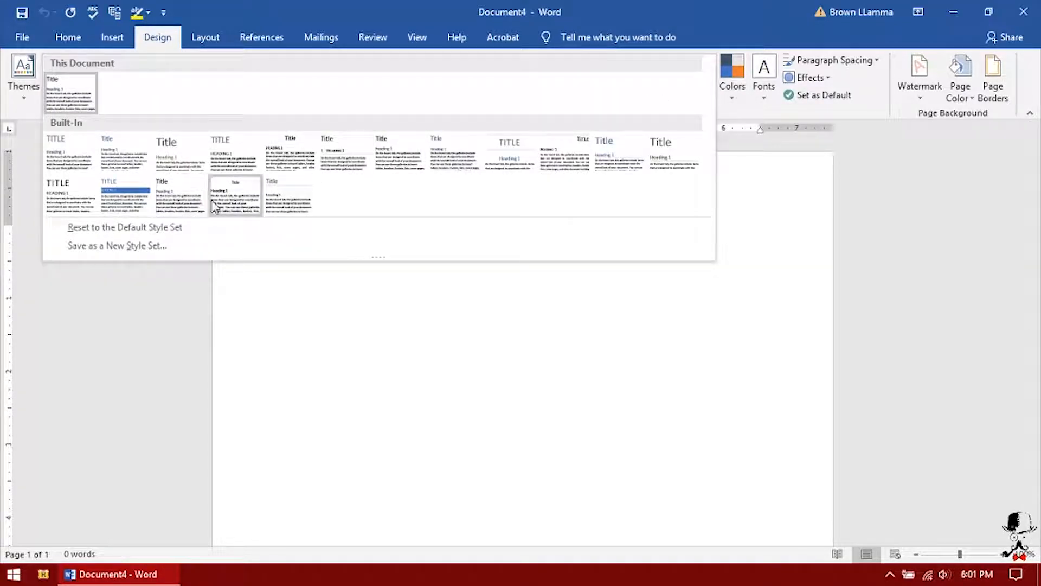
{"action": "left_click", "coordinate": [742, 103]}
- Examine the available theme color sets and theme font sets for the document
{"action": "left_click", "coordinate": [734, 97]}
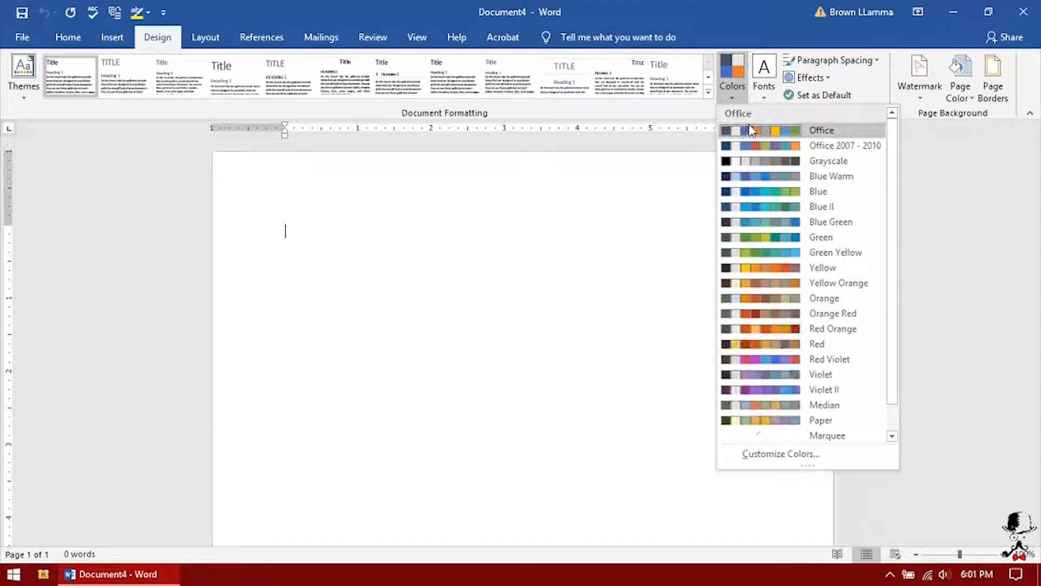
{"action": "scroll", "coordinate": [781, 249], "scroll_direction": "down", "scroll_amount": 1}
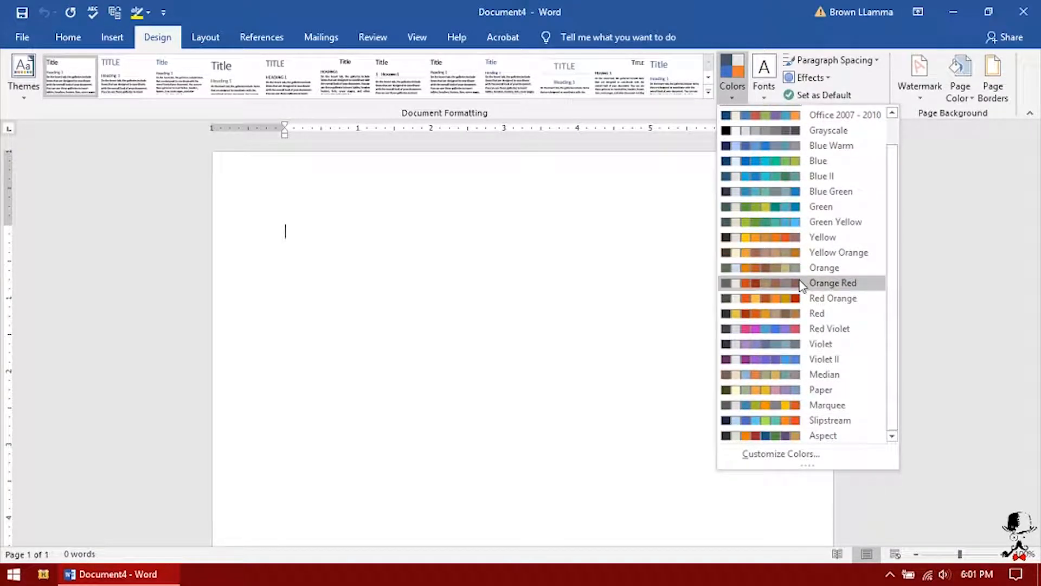
{"action": "scroll", "coordinate": [775, 298], "scroll_direction": "up", "scroll_amount": 1}
{"action": "scroll", "coordinate": [775, 298], "scroll_direction": "down", "scroll_amount": 1}
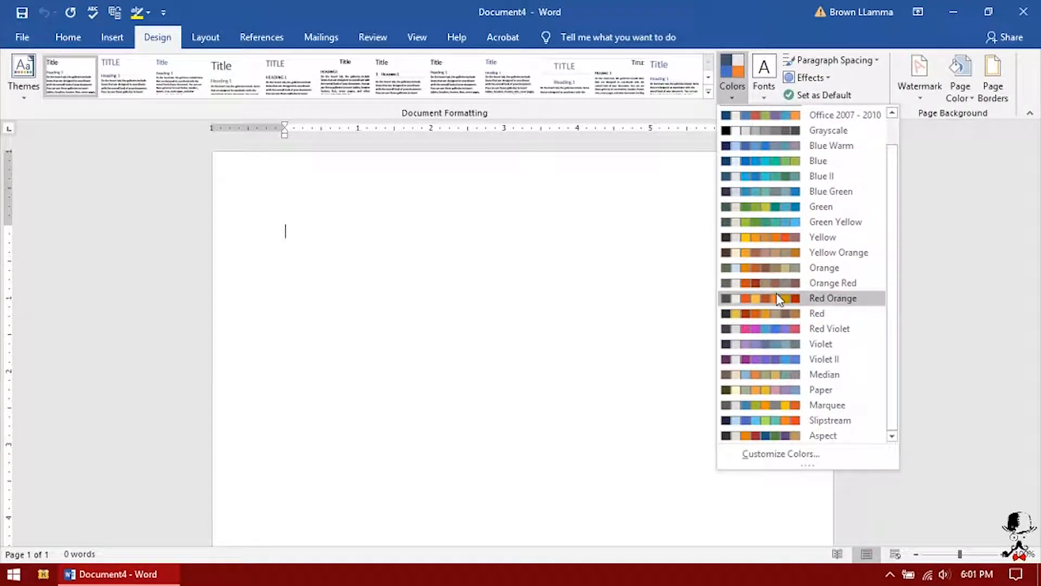
{"action": "scroll", "coordinate": [775, 298], "scroll_direction": "up", "scroll_amount": 1}
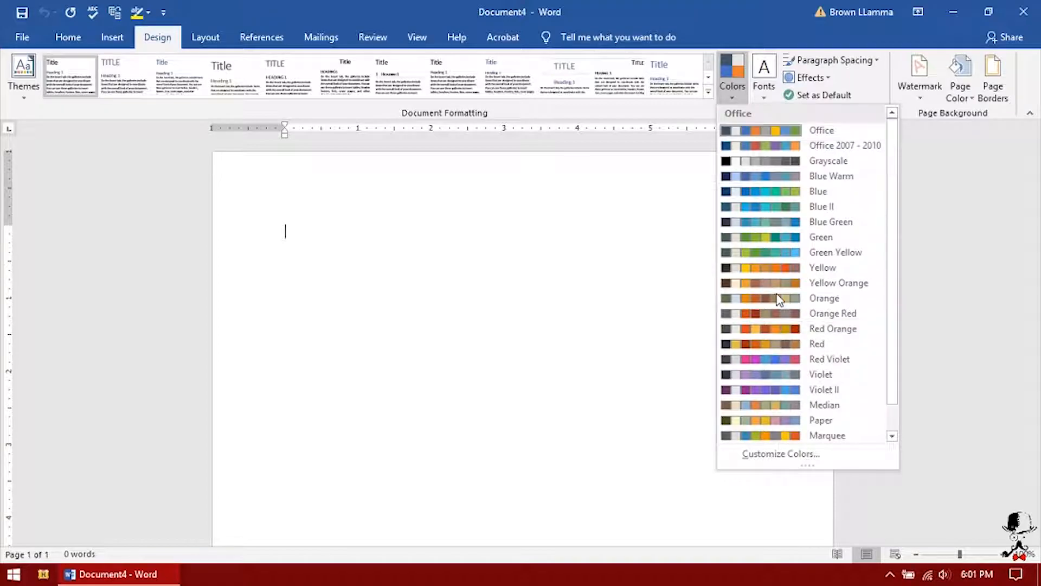
{"action": "left_click", "coordinate": [762, 95]}
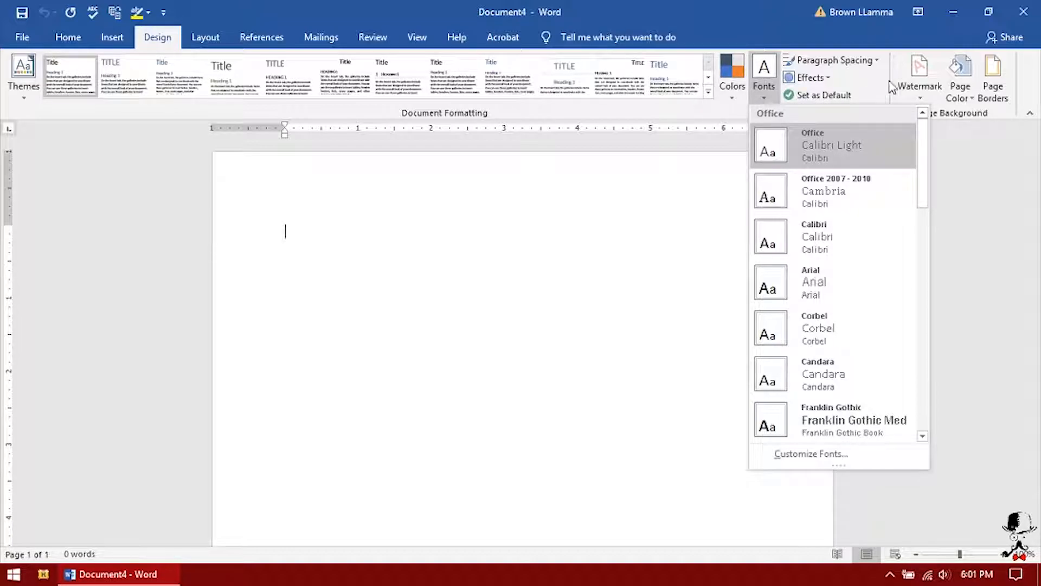
- Look over the page color choices and the page border settings without applying any
{"action": "left_click", "coordinate": [968, 73]}
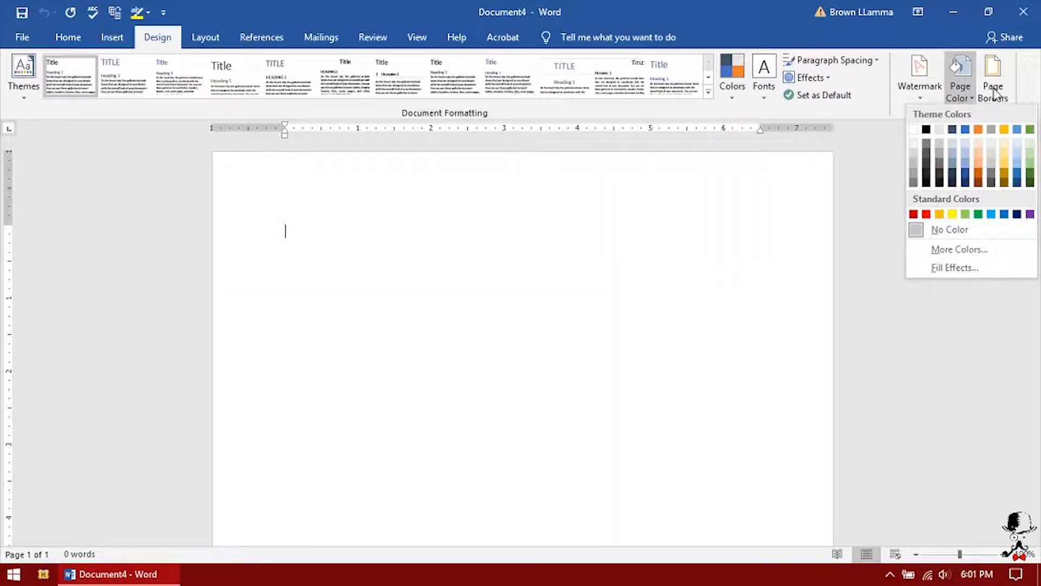
{"action": "left_click", "coordinate": [993, 81]}
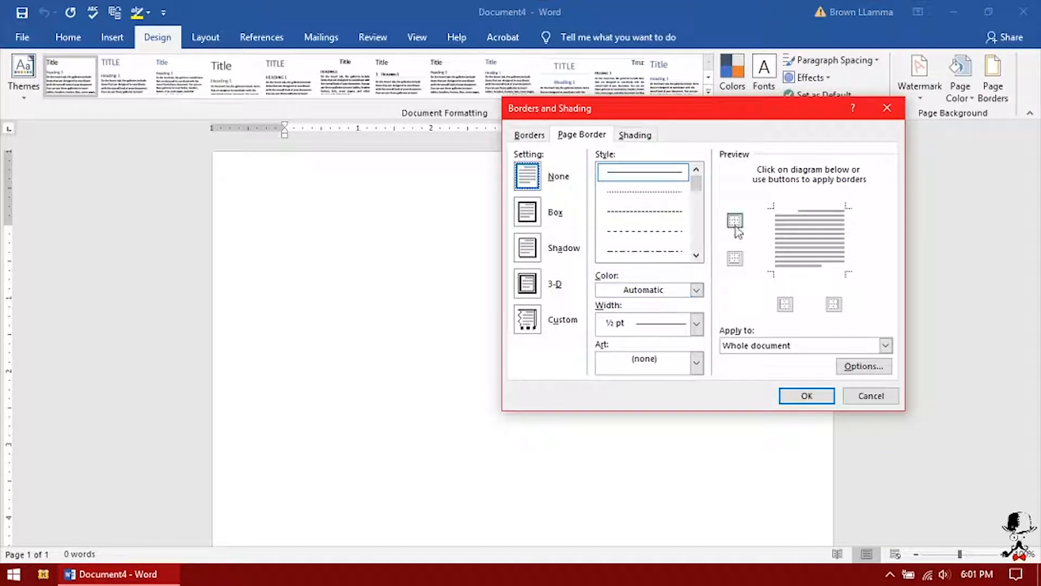
{"action": "left_click", "coordinate": [869, 397]}
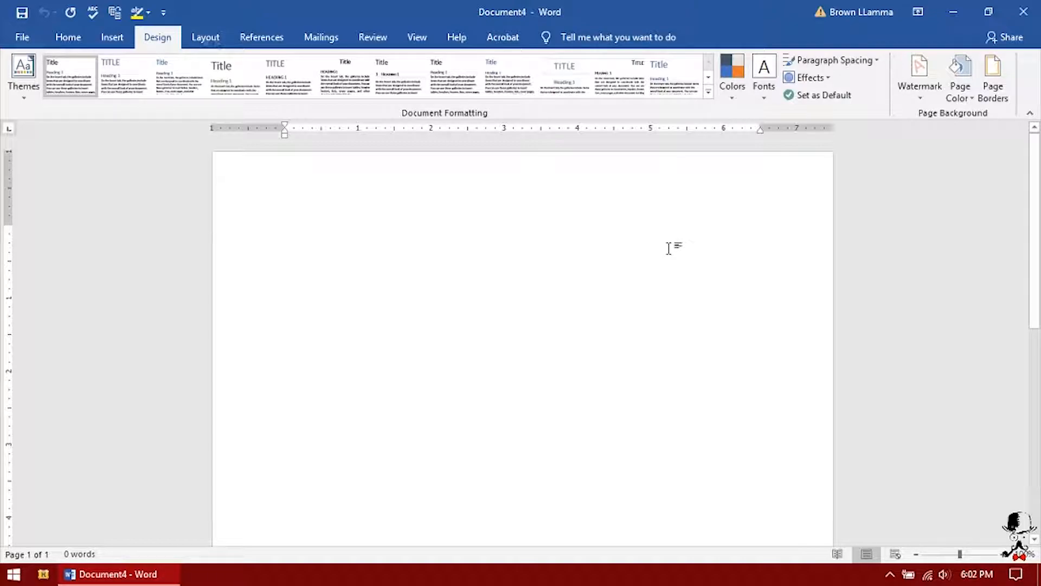
- Examine the page layout options for margins, orientation, paper size and columns
{"action": "left_click", "coordinate": [205, 38]}
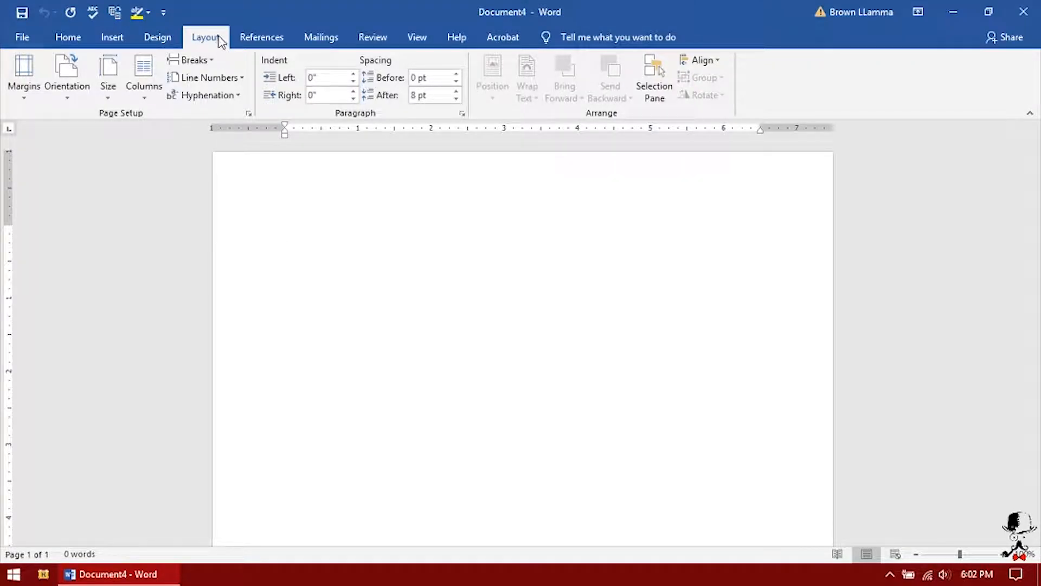
{"action": "left_click", "coordinate": [25, 99]}
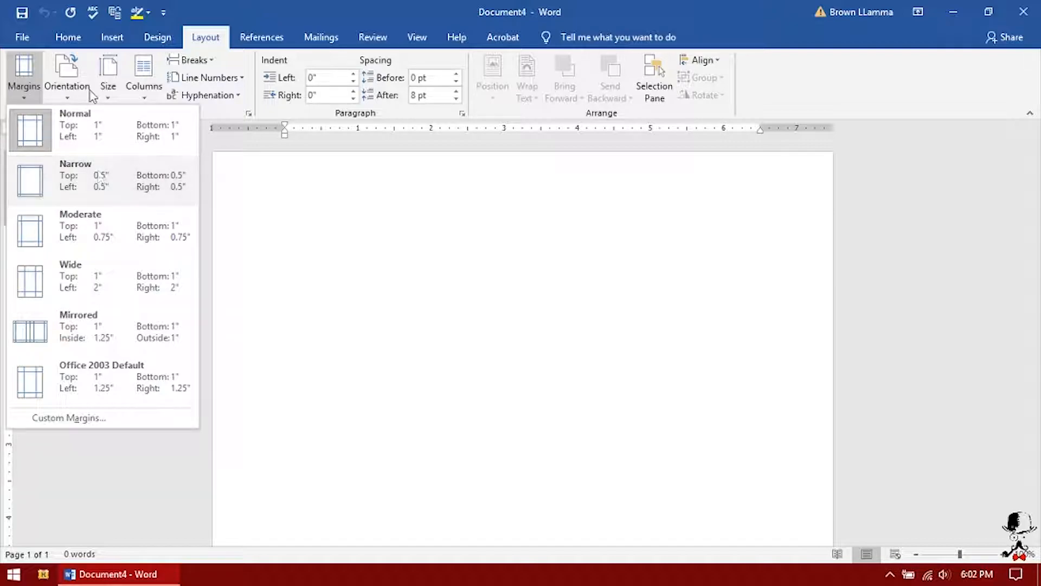
{"action": "left_click", "coordinate": [68, 95]}
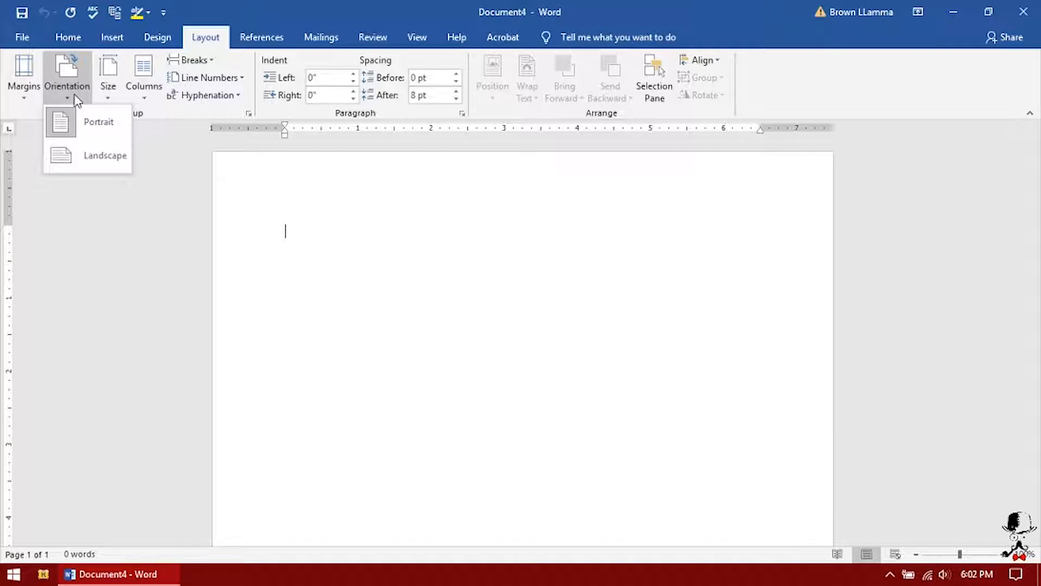
{"action": "left_click", "coordinate": [101, 93]}
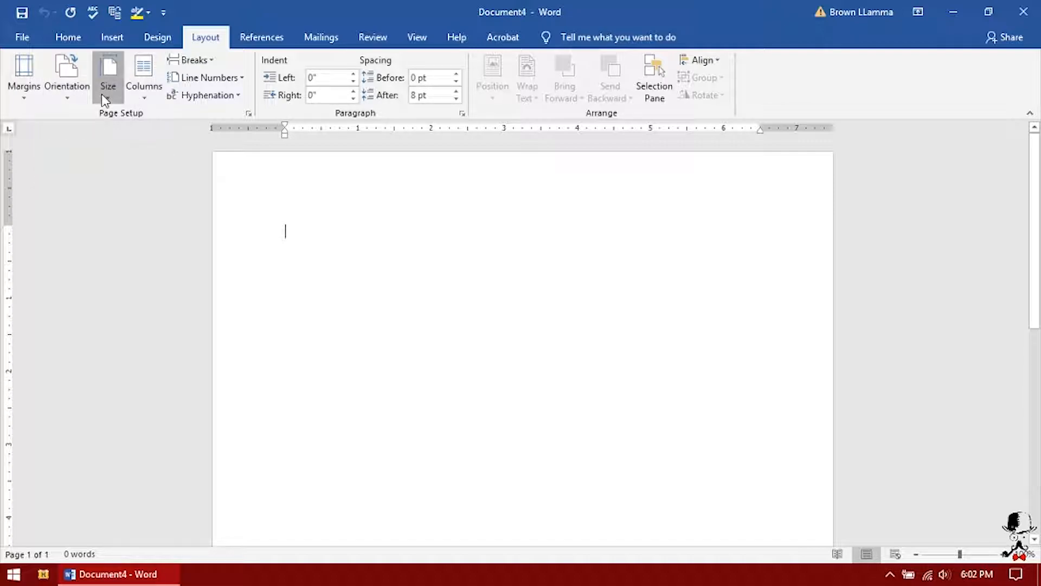
{"action": "left_click", "coordinate": [102, 93]}
{"action": "left_click", "coordinate": [144, 89]}
{"action": "left_click", "coordinate": [144, 90]}
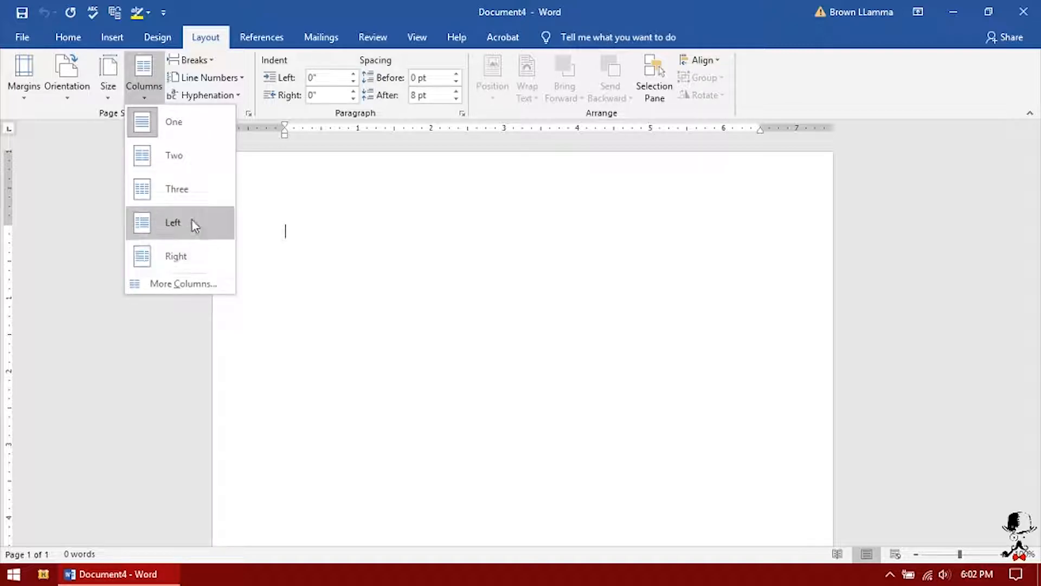
{"action": "left_click", "coordinate": [182, 151]}
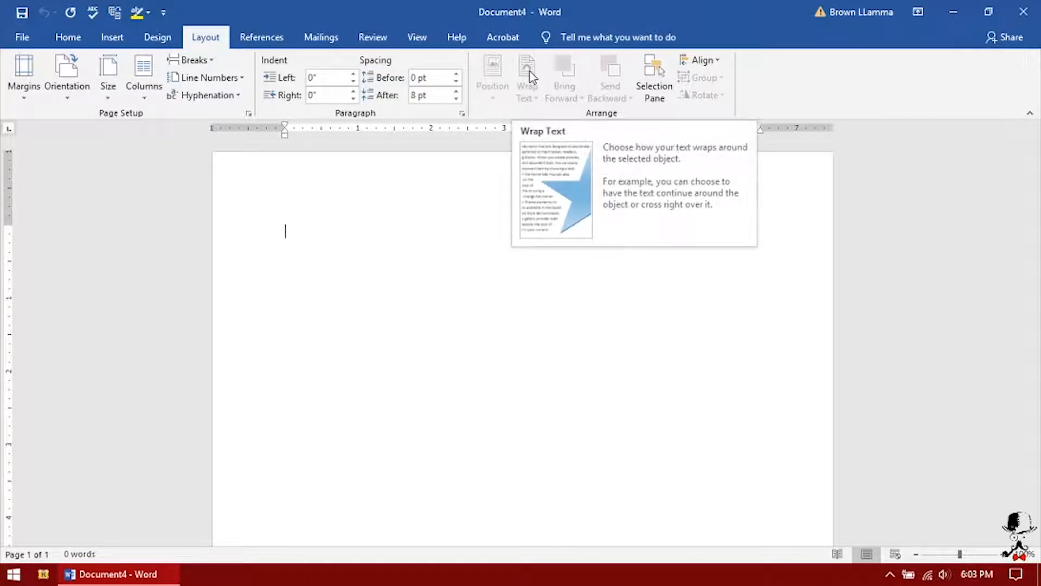
- Examine the reference commands, including the built-in table of contents designs and the available citation styles
{"action": "left_click", "coordinate": [279, 38]}
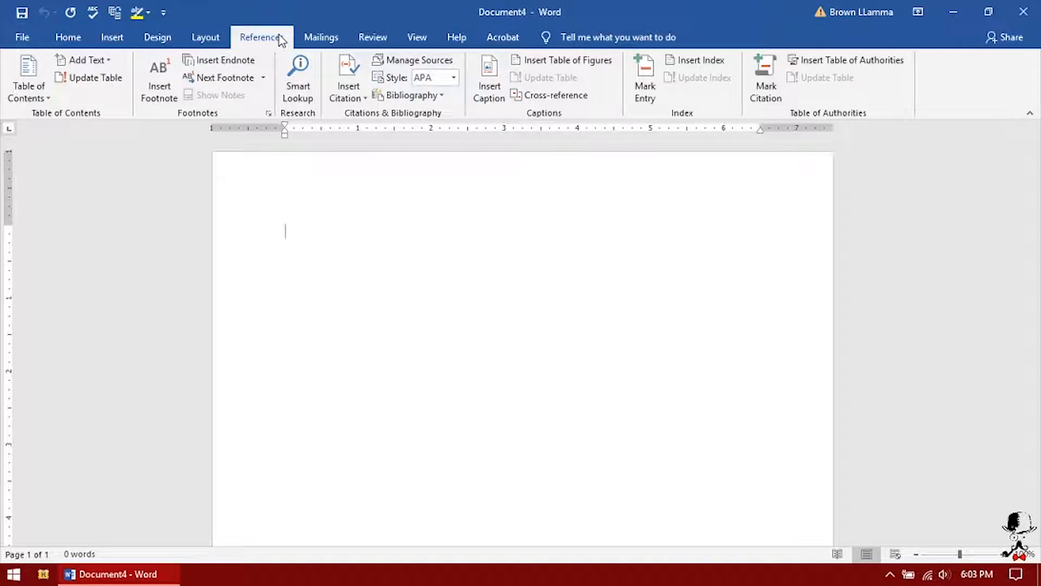
{"action": "left_click", "coordinate": [46, 95]}
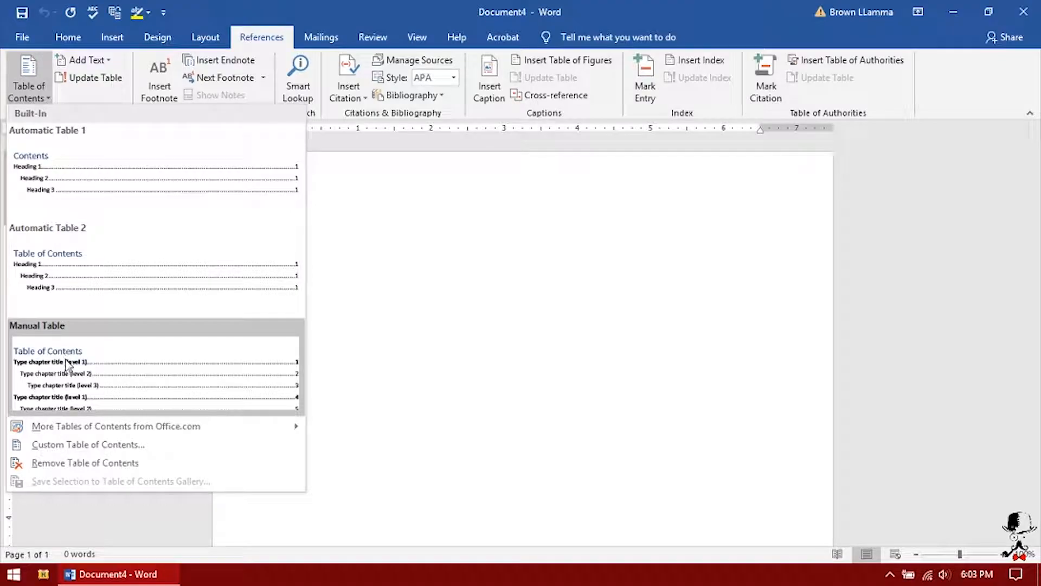
{"action": "left_click", "coordinate": [60, 157]}
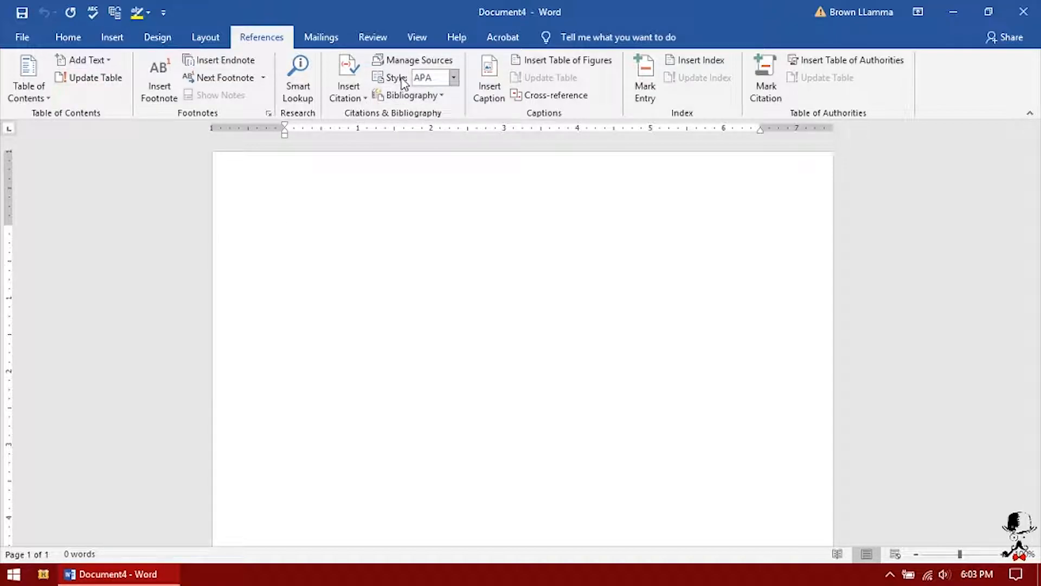
{"action": "left_click", "coordinate": [453, 77]}
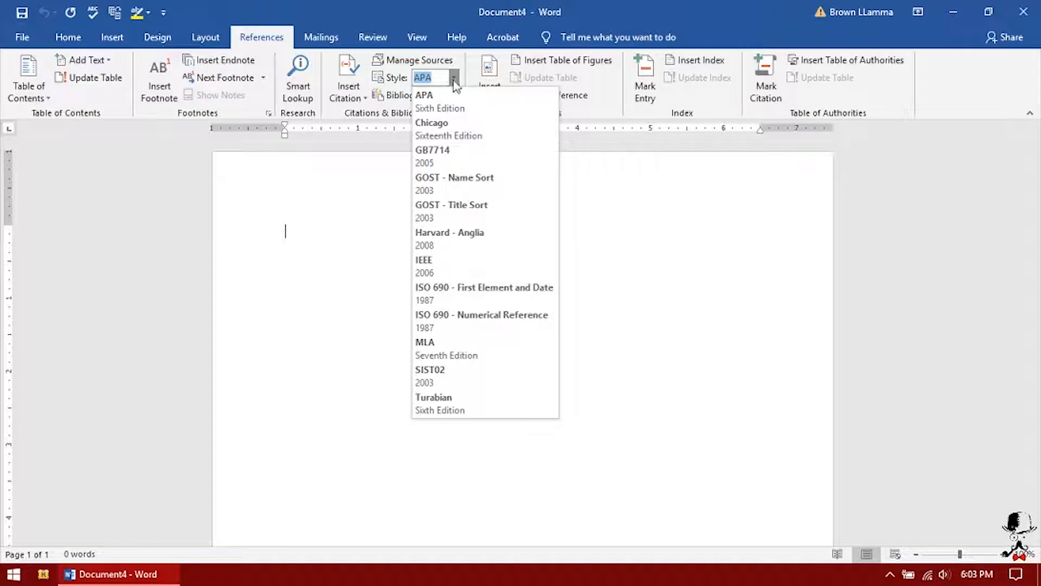
{"action": "left_click", "coordinate": [256, 34]}
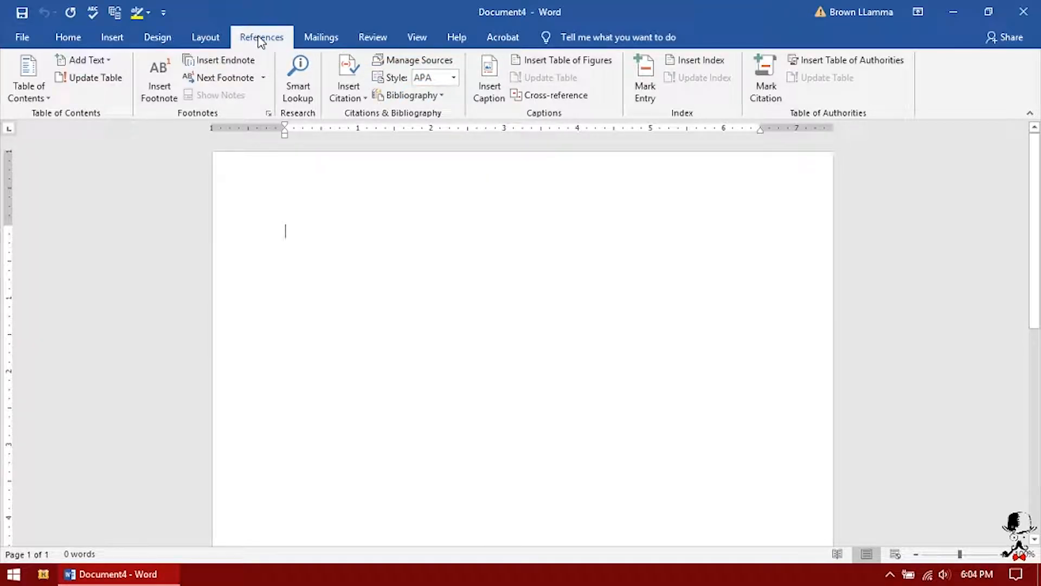
- Look over the mail merge commands and the reviewing commands, including the language options
{"action": "left_click", "coordinate": [332, 42]}
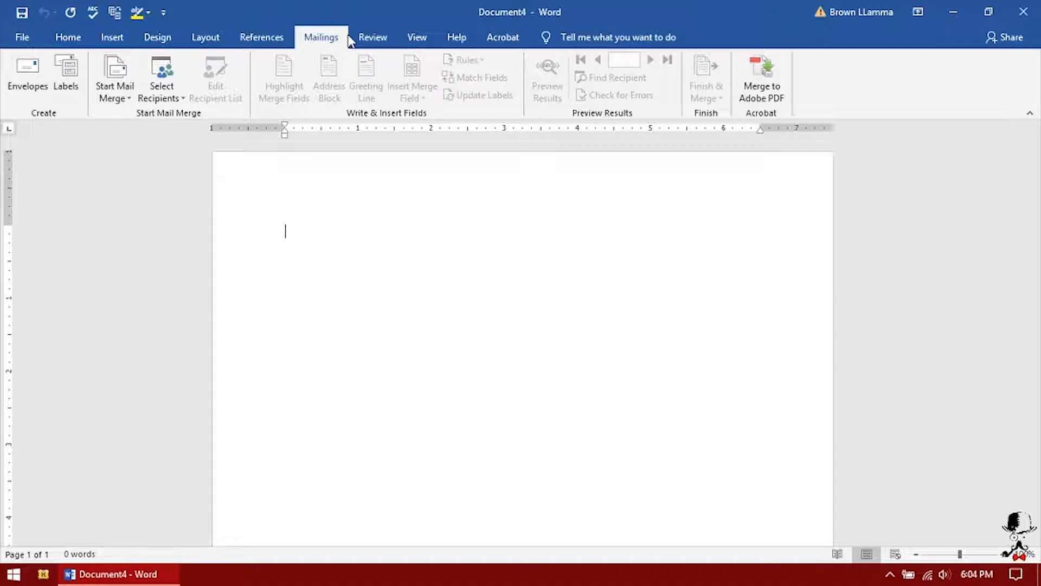
{"action": "left_click", "coordinate": [384, 38]}
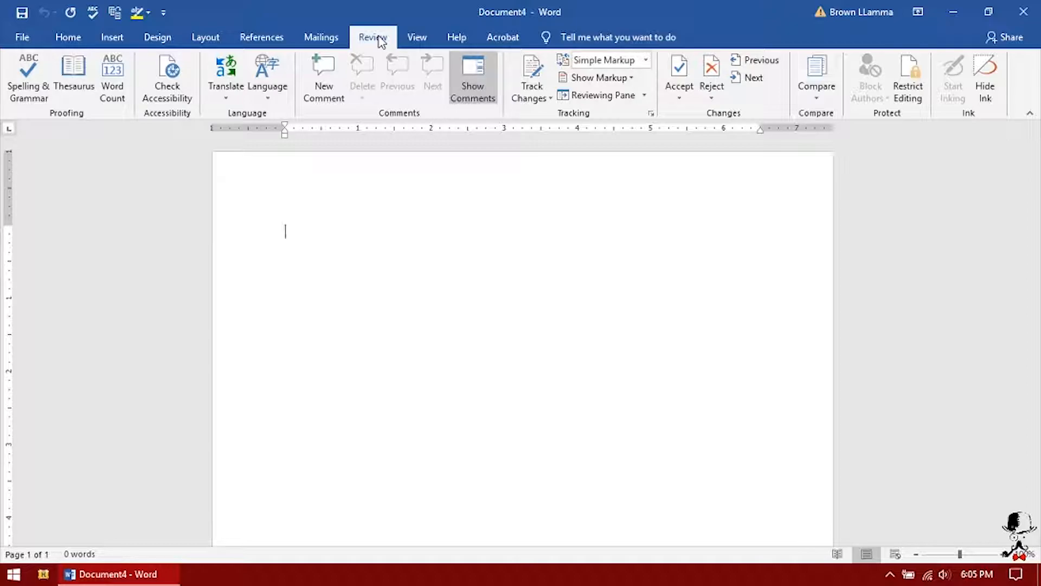
{"action": "left_click", "coordinate": [276, 95]}
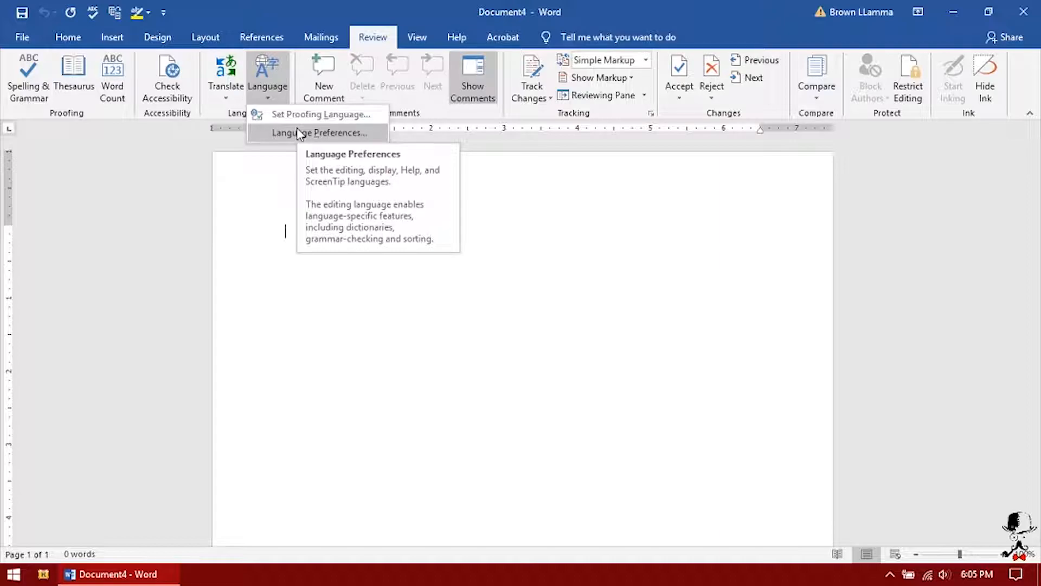
- View the document in Read Mode and Web Layout, and return it to Print Layout
{"action": "left_click", "coordinate": [426, 38]}
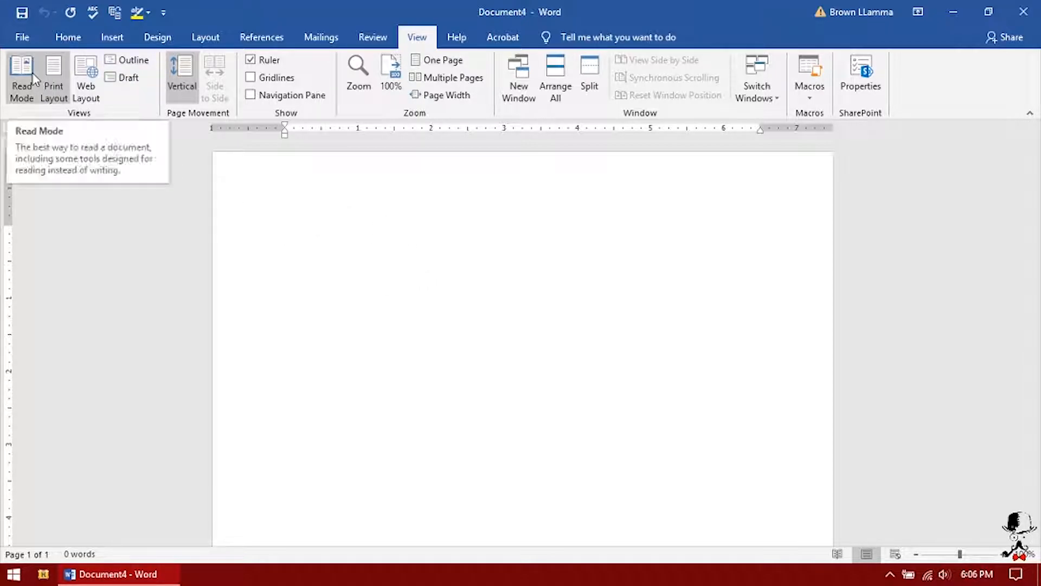
{"action": "left_click", "coordinate": [22, 87]}
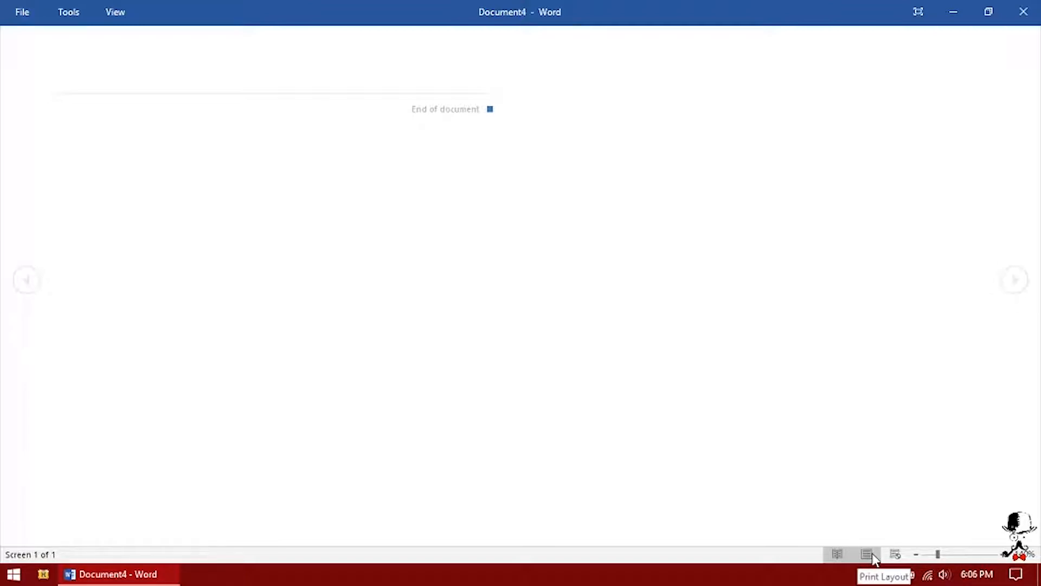
{"action": "left_click", "coordinate": [895, 553]}
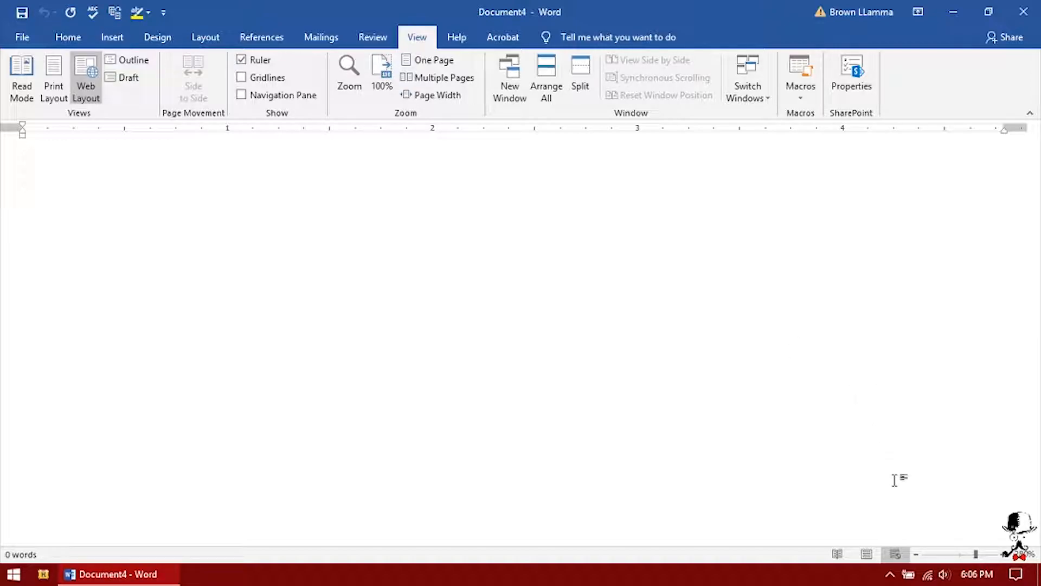
{"action": "left_click", "coordinate": [866, 554]}
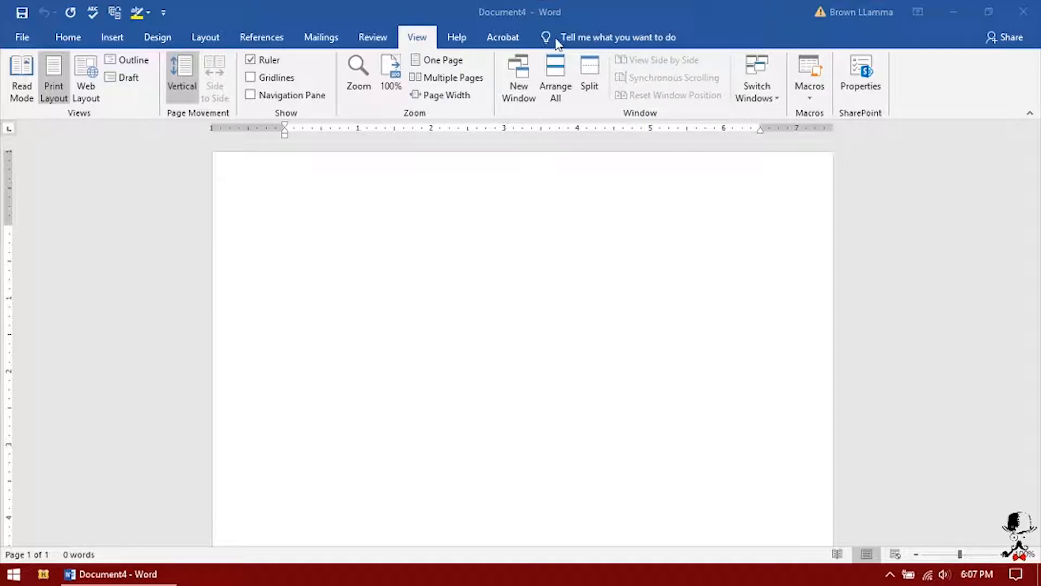
- Search the available commands for "color", look over the suggestions and dismiss the search
{"action": "left_click", "coordinate": [593, 38]}
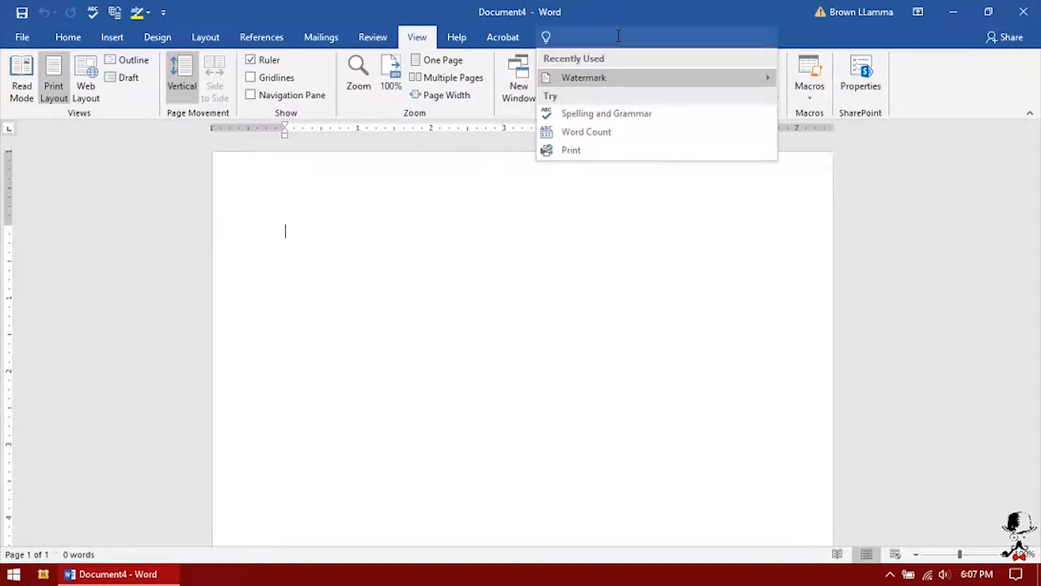
{"action": "type", "text": "color"}
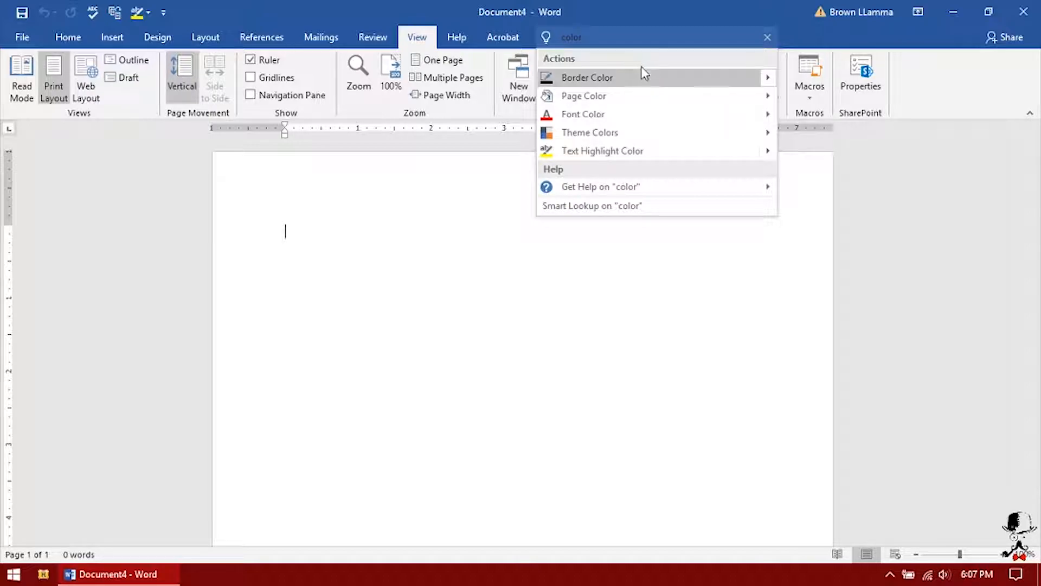
{"action": "mouse_move", "coordinate": [659, 97]}
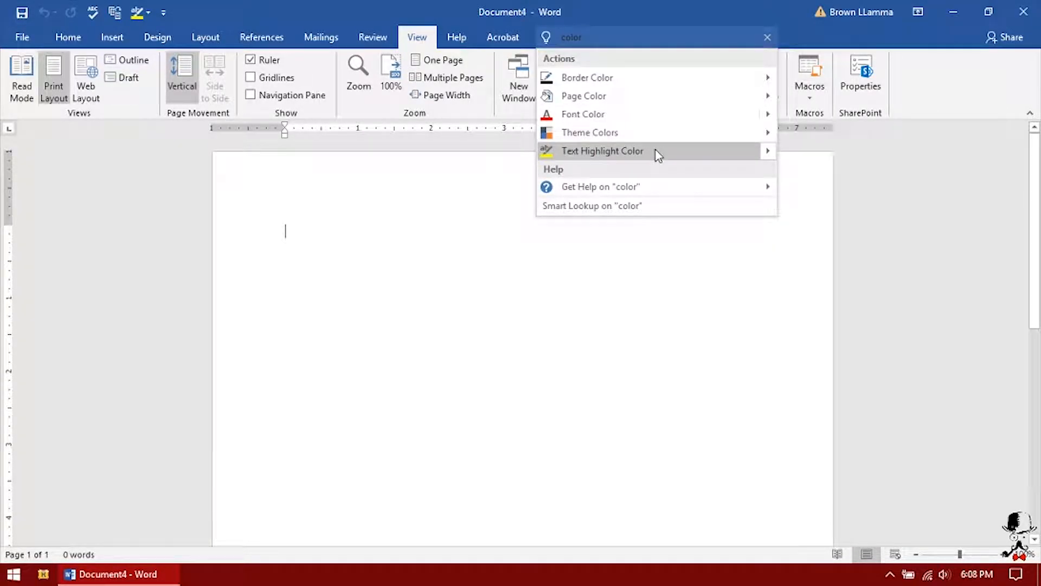
{"action": "key", "text": "Escape"}
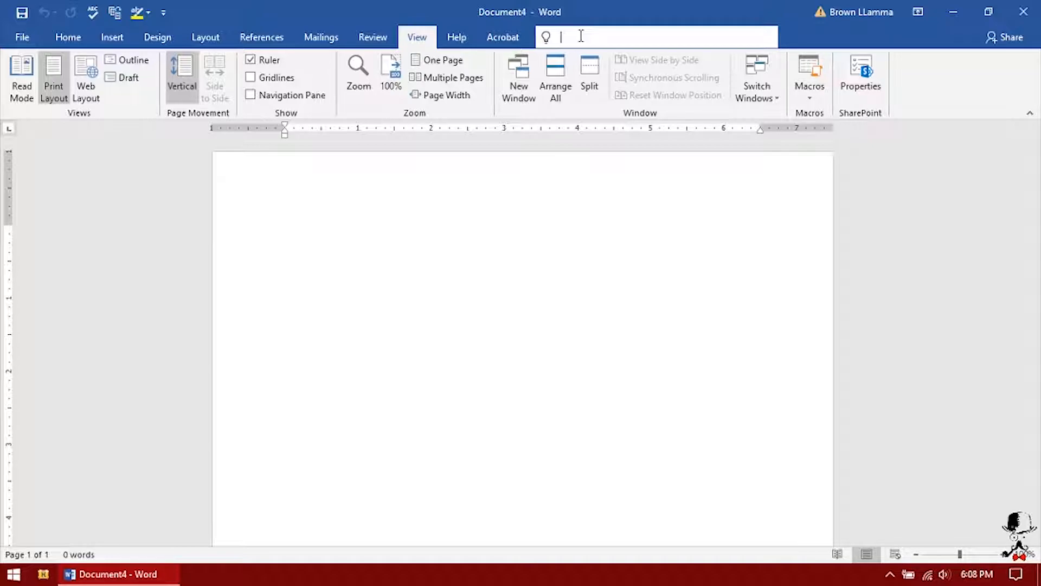
{"action": "key", "text": "Escape"}
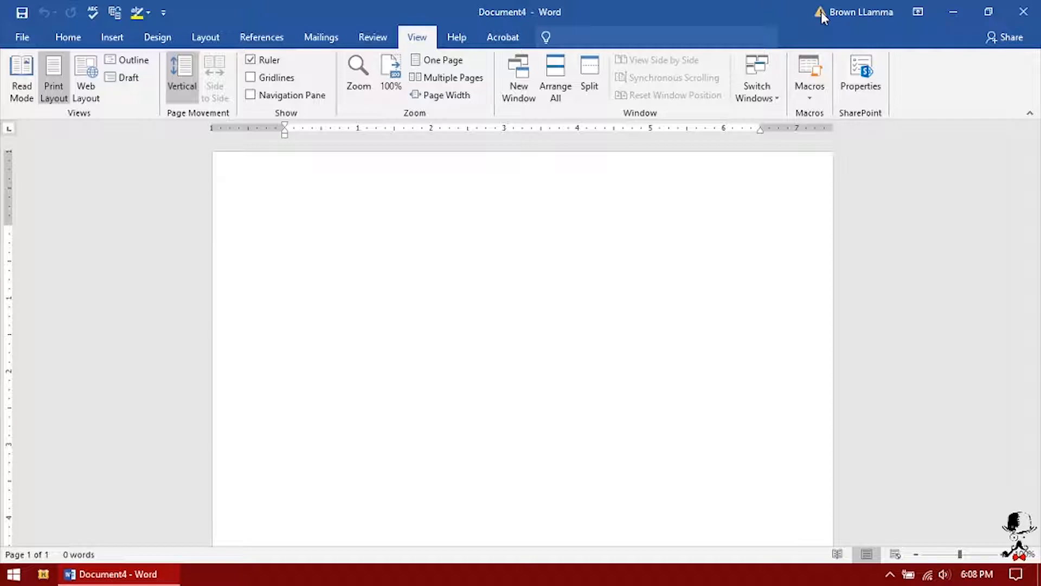
- View the signed-in account's options and the document's sharing options, closing each without making changes
{"action": "left_click", "coordinate": [855, 13]}
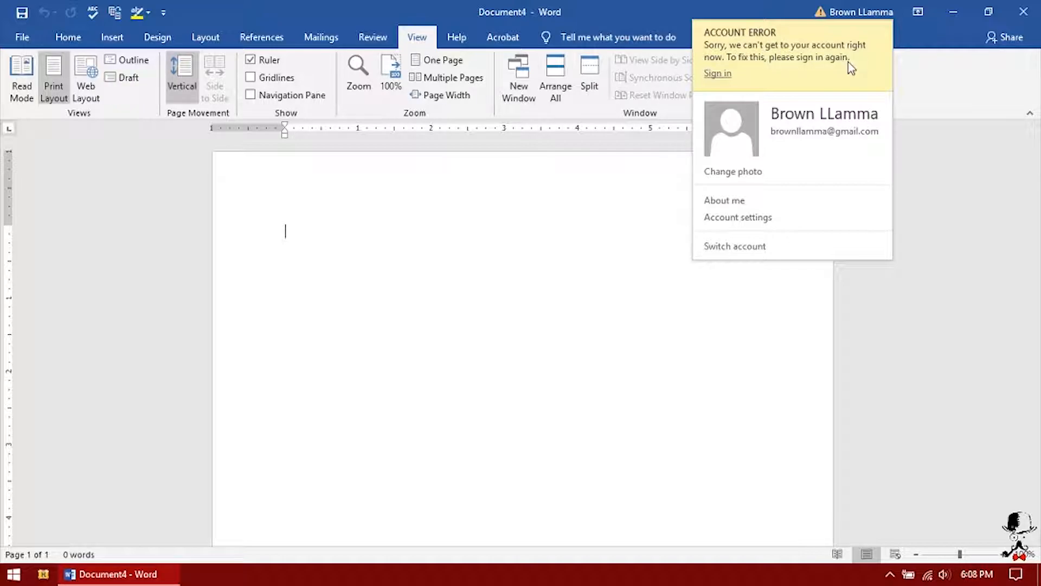
{"action": "left_click", "coordinate": [926, 105]}
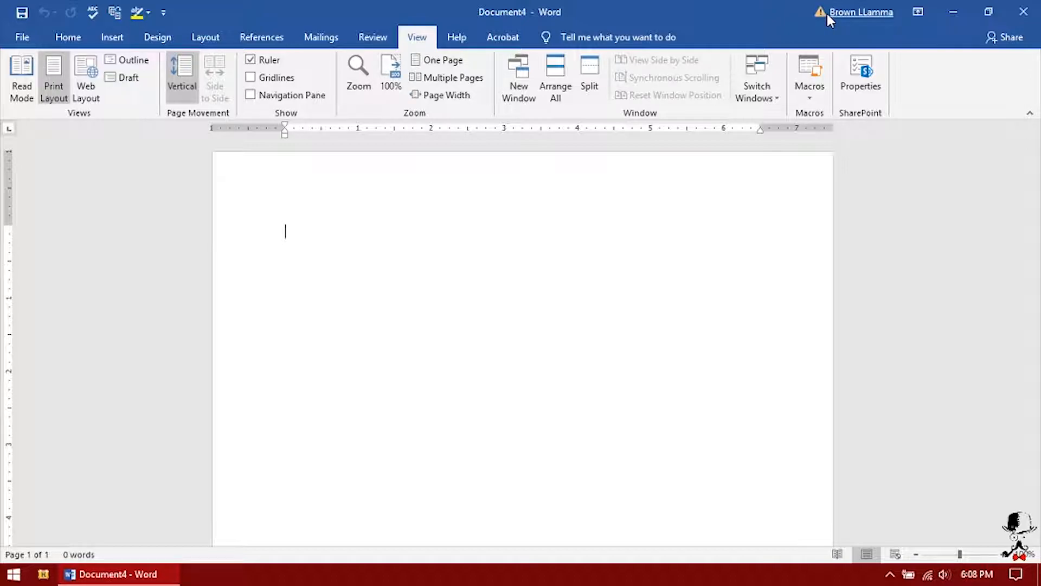
{"action": "left_click", "coordinate": [861, 11]}
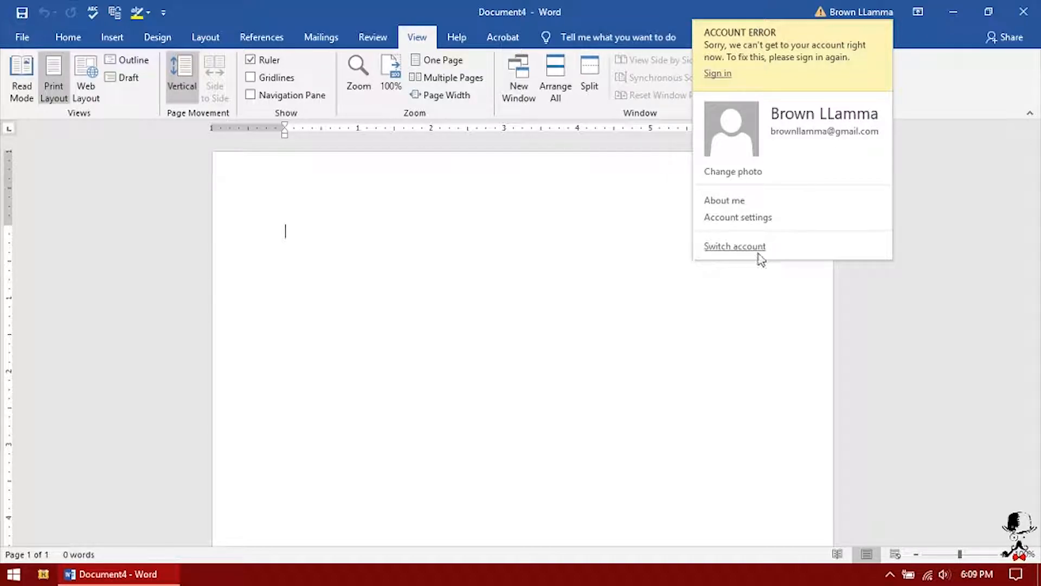
{"action": "left_click", "coordinate": [918, 45]}
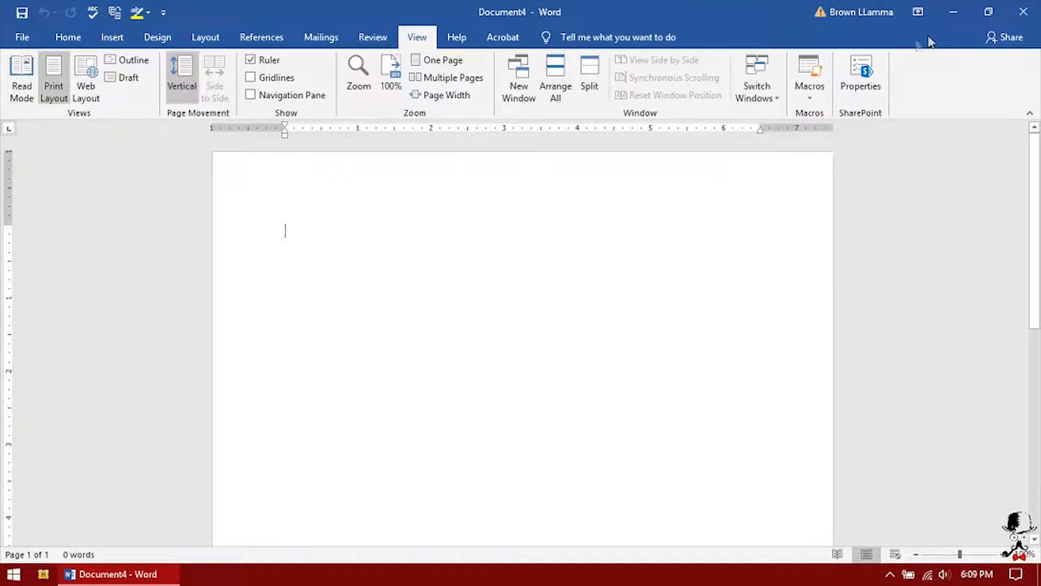
{"action": "left_click", "coordinate": [1005, 38]}
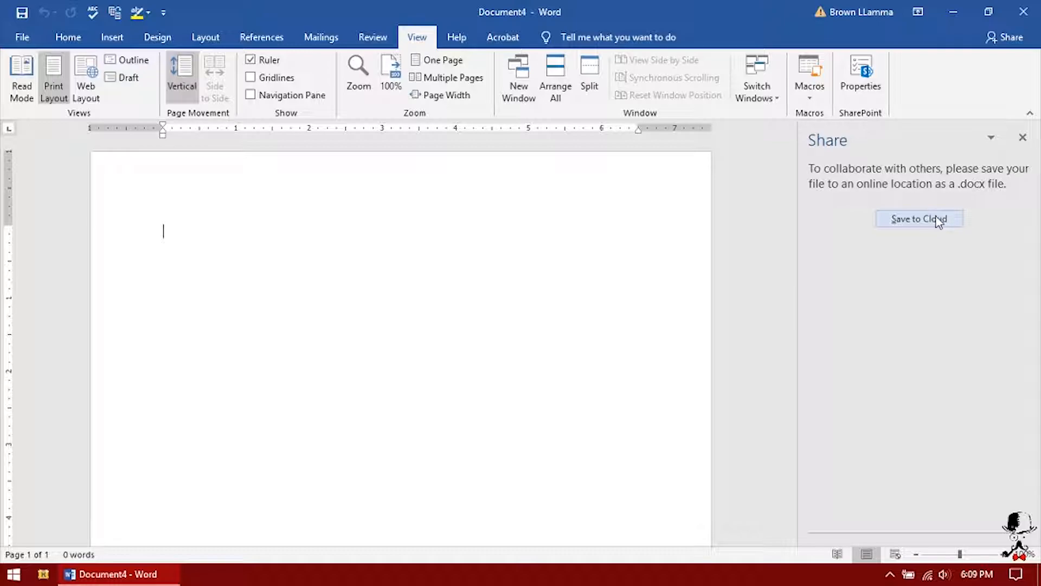
{"action": "left_click", "coordinate": [1023, 137]}
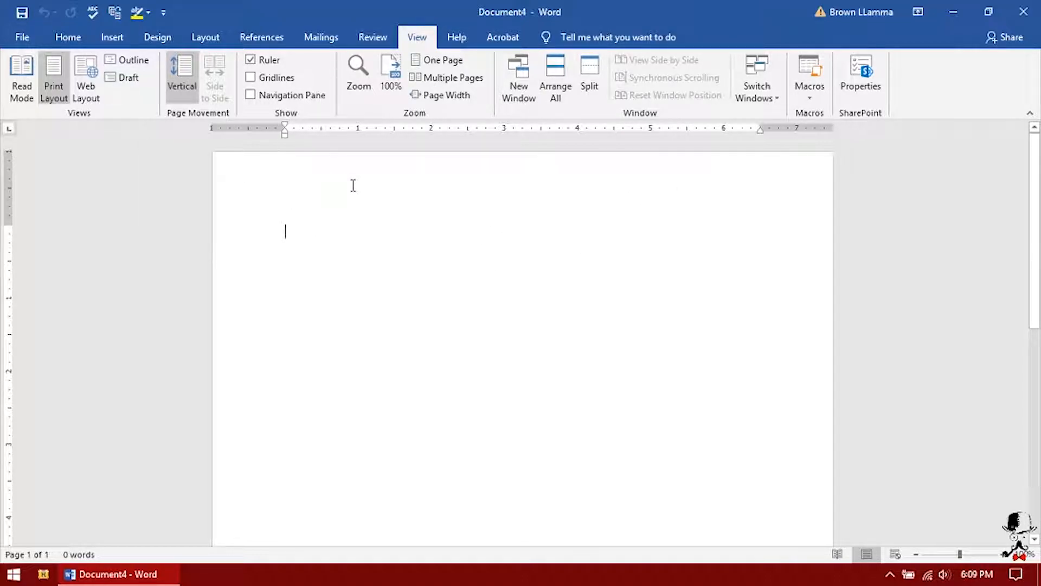
- Collapse the ribbon and temporarily display the Home, Insert, Design and Layout commands, ending on the Insert commands
{"action": "left_click", "coordinate": [1031, 115]}
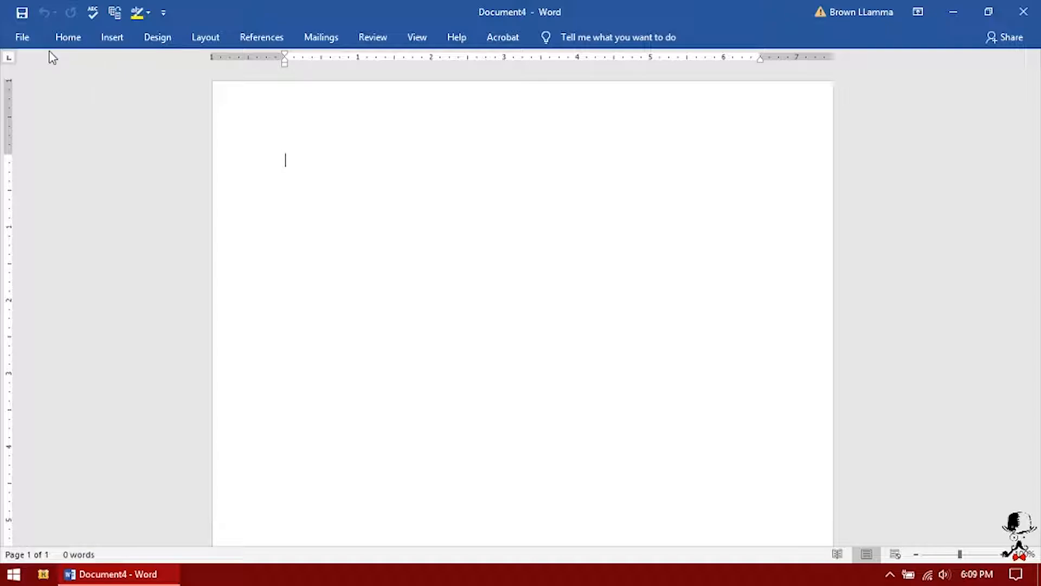
{"action": "left_click", "coordinate": [69, 39]}
{"action": "left_click", "coordinate": [113, 38]}
{"action": "left_click", "coordinate": [157, 38]}
{"action": "left_click", "coordinate": [205, 38]}
{"action": "left_click", "coordinate": [206, 230]}
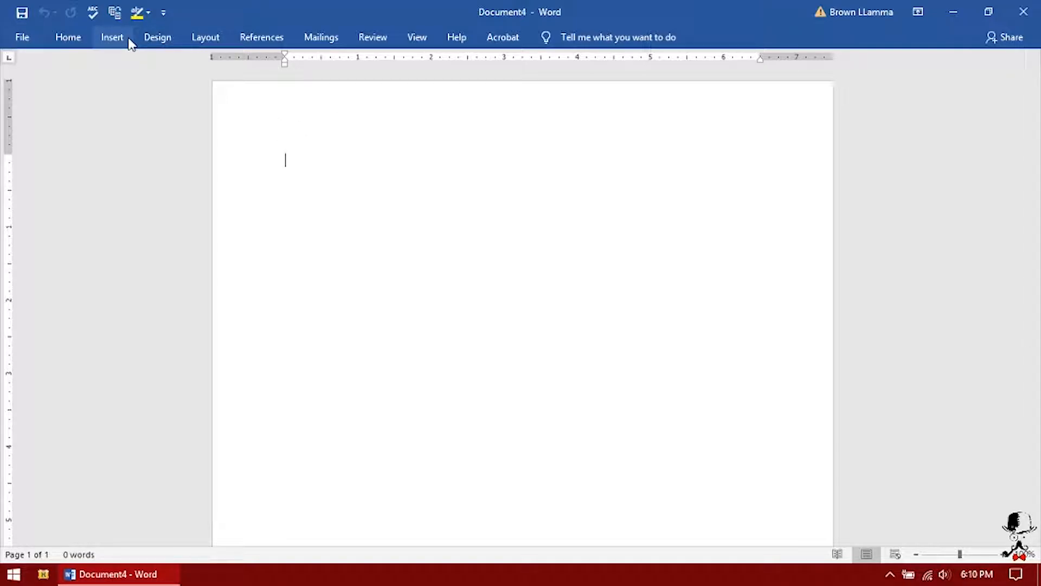
{"action": "left_click", "coordinate": [112, 37]}
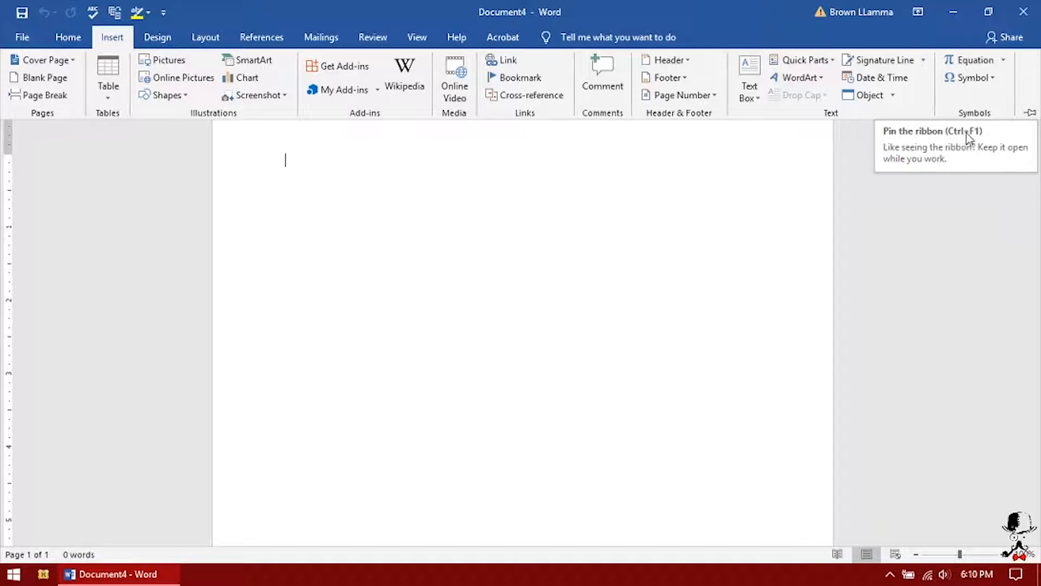
- Keep the ribbon permanently expanded and display the Home commands
{"action": "left_click", "coordinate": [1032, 114]}
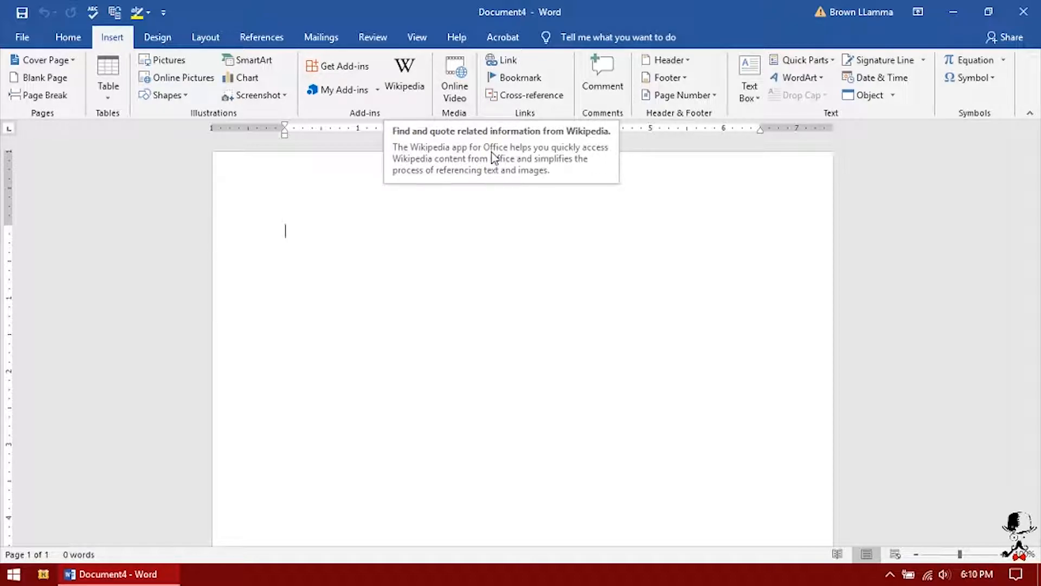
{"action": "left_click", "coordinate": [78, 42]}
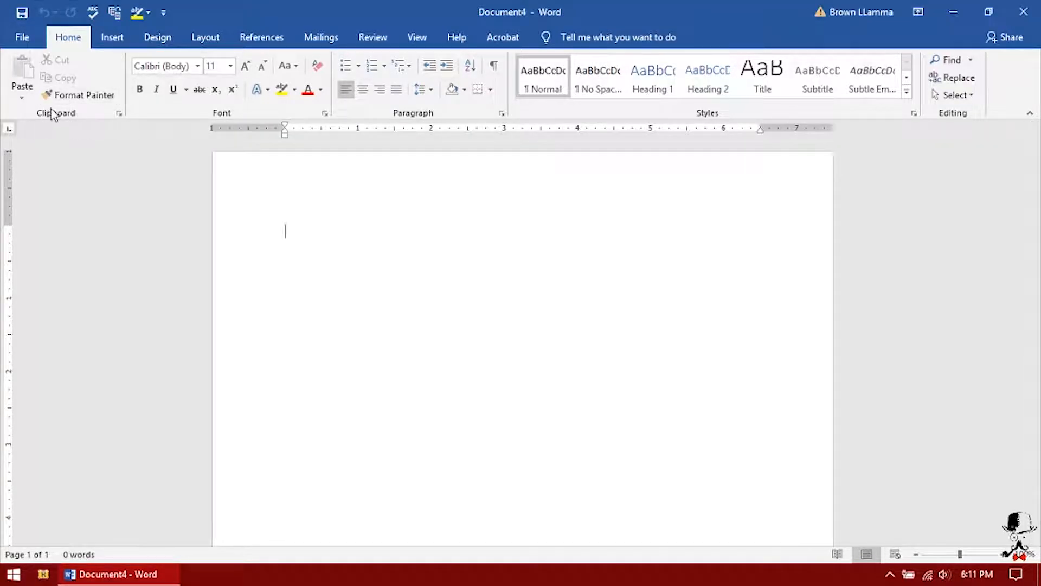
- View the Office Clipboard and its display options, closing it without changing anything
{"action": "left_click", "coordinate": [119, 113]}
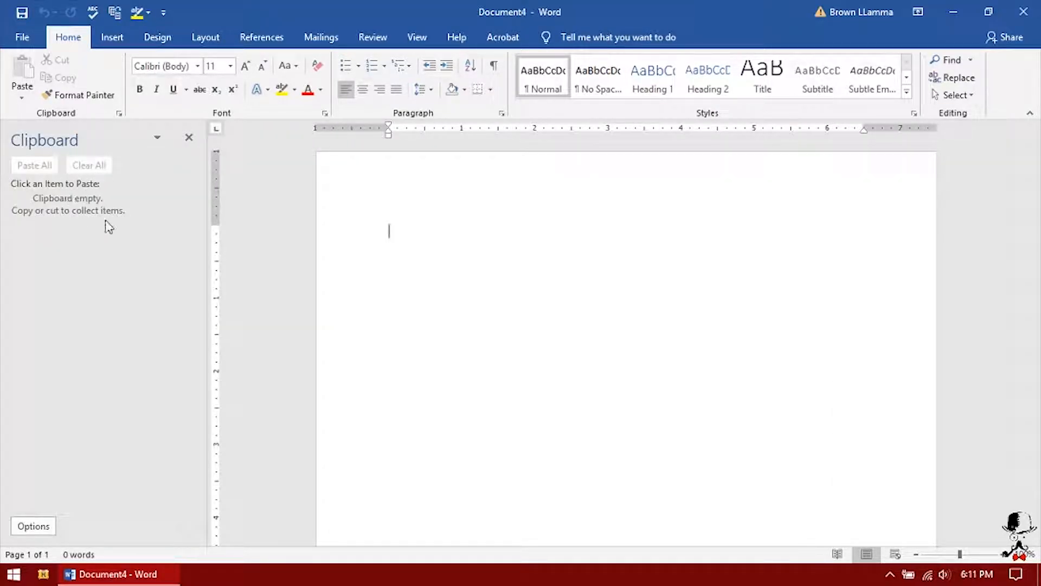
{"action": "left_click", "coordinate": [39, 530]}
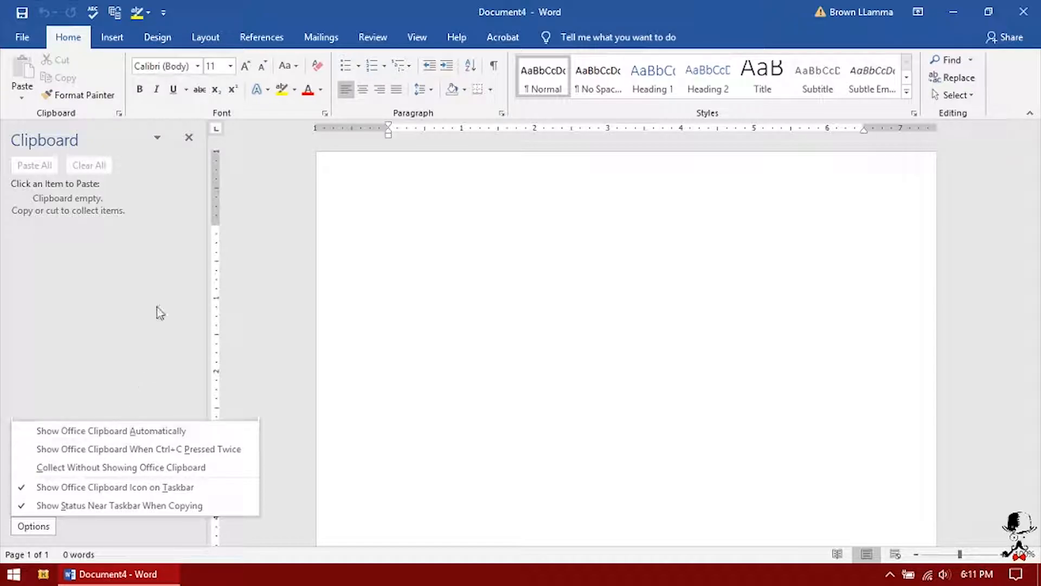
{"action": "left_click", "coordinate": [187, 141]}
{"action": "left_click", "coordinate": [188, 140]}
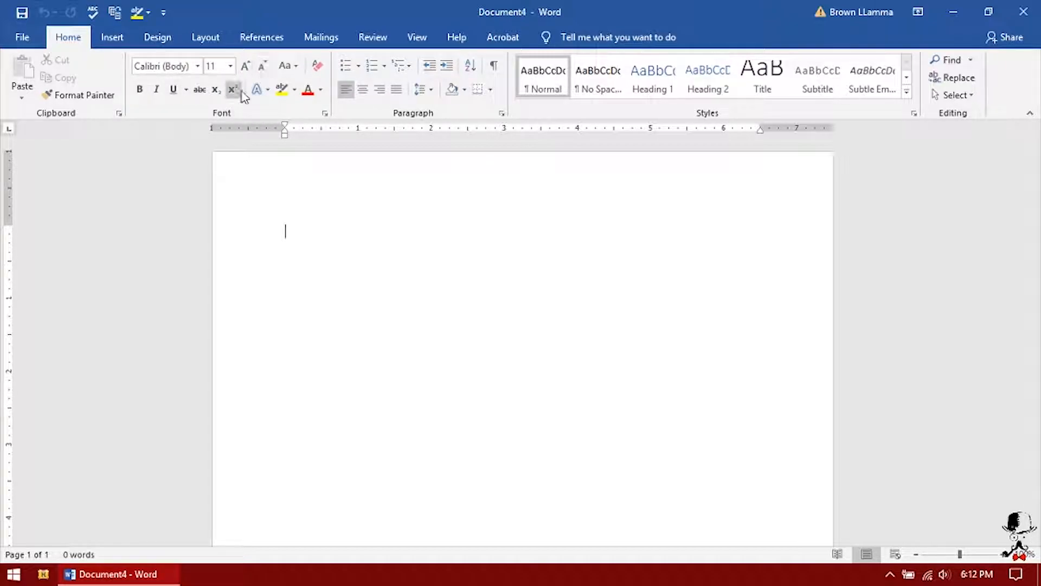
- Open the full Font settings, browse the list of available fonts and cancel without changes
{"action": "left_click", "coordinate": [323, 114]}
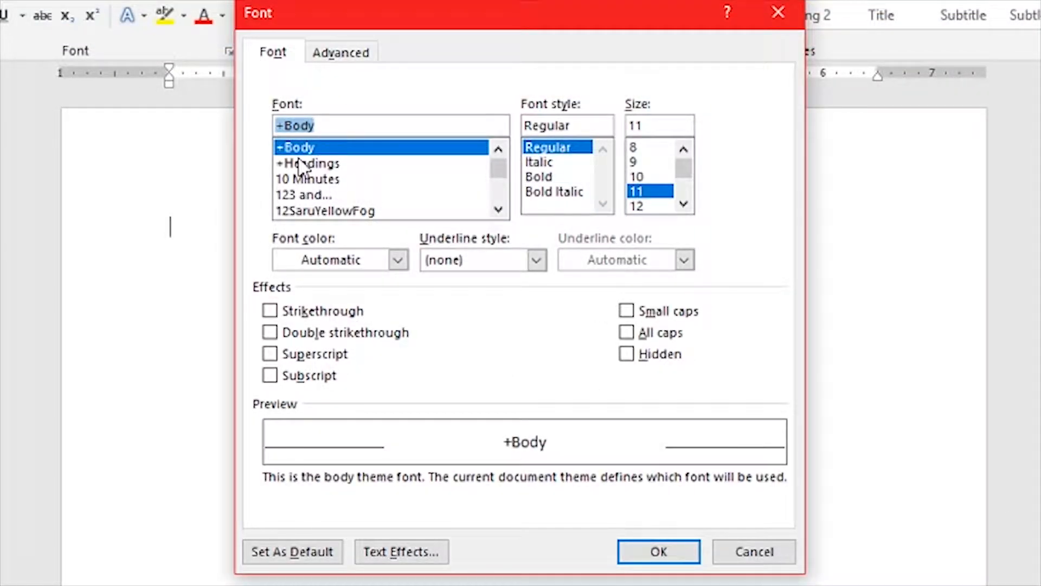
{"action": "left_click", "coordinate": [498, 208]}
{"action": "left_click", "coordinate": [498, 208]}
{"action": "left_click", "coordinate": [498, 208]}
{"action": "left_click", "coordinate": [499, 208]}
{"action": "left_click", "coordinate": [499, 209]}
{"action": "left_click", "coordinate": [499, 209]}
{"action": "left_click", "coordinate": [498, 208]}
{"action": "left_click", "coordinate": [498, 208]}
{"action": "left_click", "coordinate": [499, 208]}
{"action": "left_click", "coordinate": [499, 208]}
{"action": "left_click", "coordinate": [499, 208]}
{"action": "left_click", "coordinate": [499, 208]}
{"action": "left_click", "coordinate": [499, 209]}
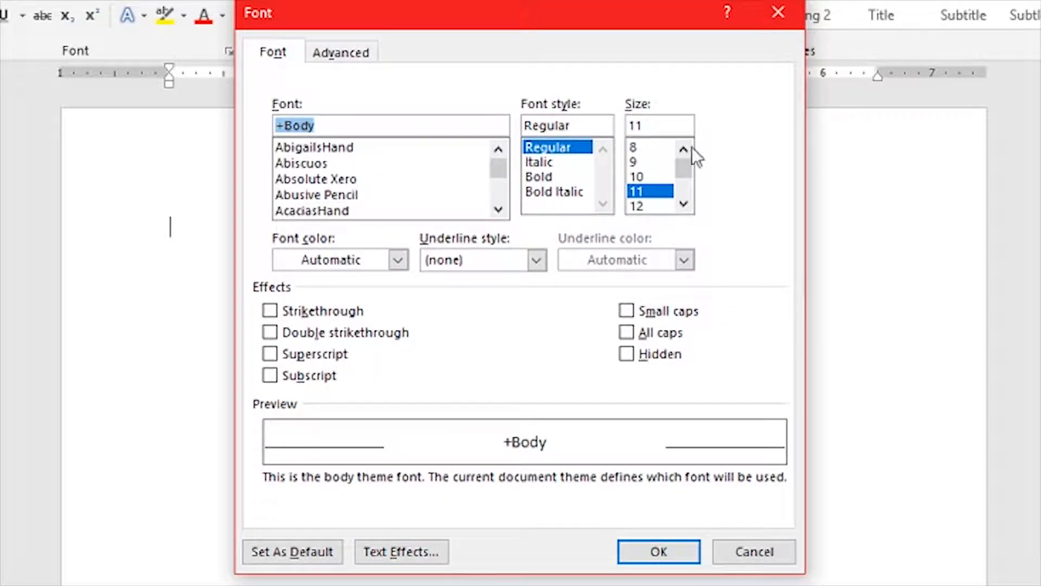
{"action": "left_click", "coordinate": [748, 554]}
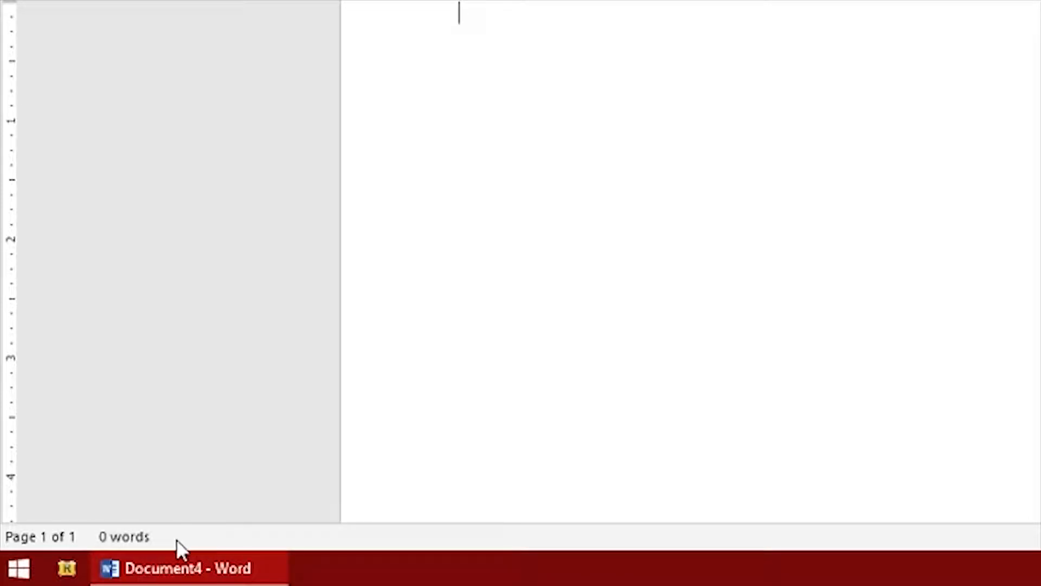
- View the document's word count statistics and close them
{"action": "left_click", "coordinate": [132, 539]}
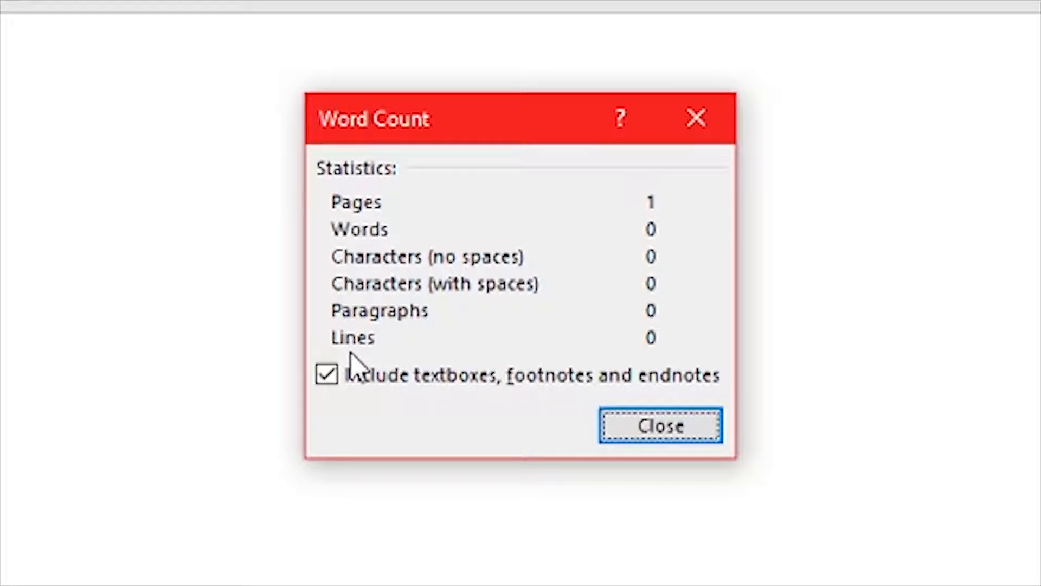
{"action": "left_click", "coordinate": [652, 425]}
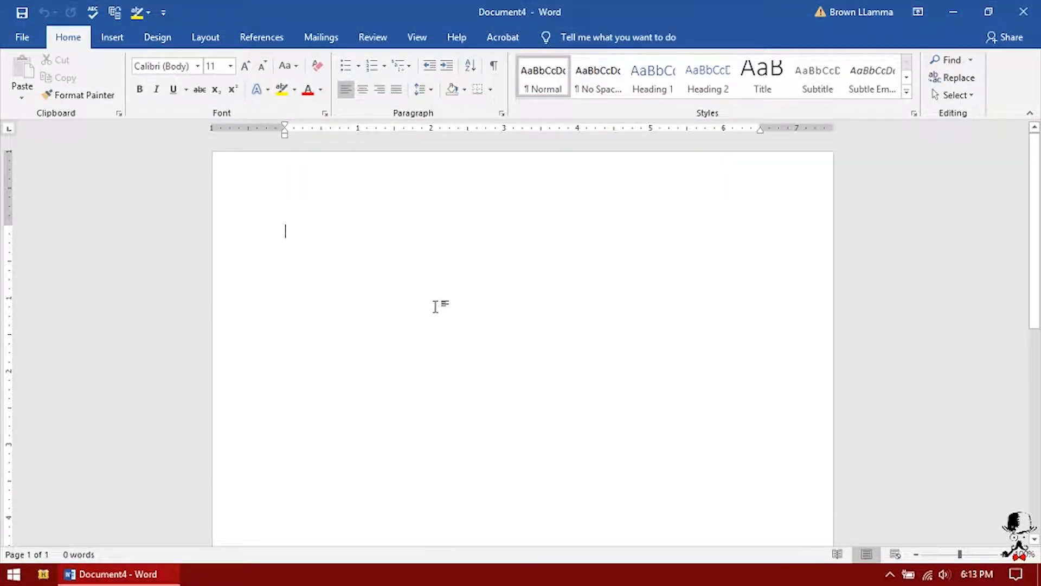
{"action": "type", "text": "lorem"}
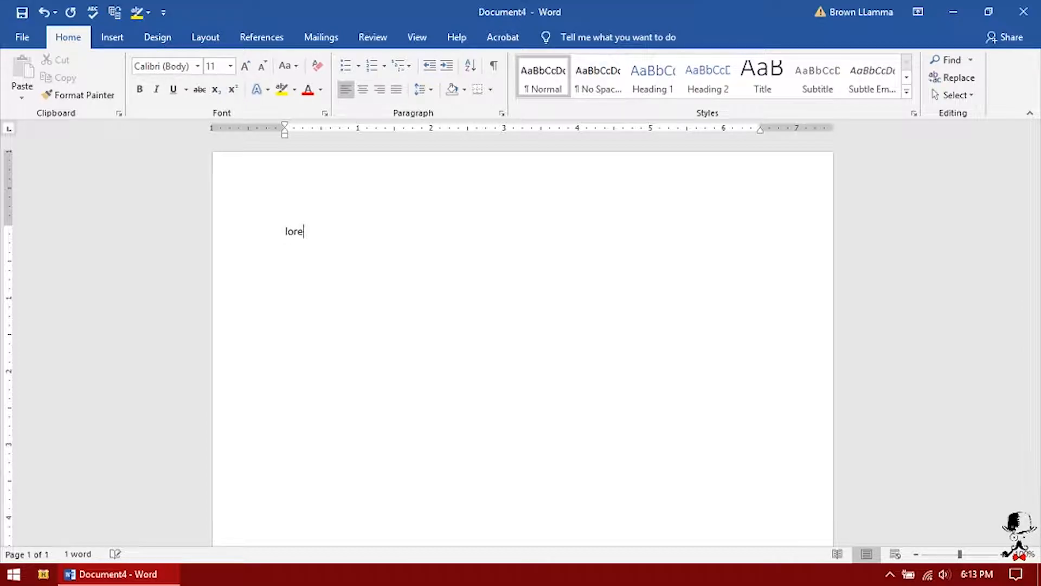
{"action": "type", "text": "("}
{"action": "key", "text": "Return"}
{"action": "key", "text": "BackSpace"}
{"action": "key", "text": "BackSpace"}
{"action": "key", "text": "BackSpace"}
{"action": "key", "text": "BackSpace"}
{"action": "key", "text": "BackSpace"}
{"action": "key", "text": "BackSpace"}
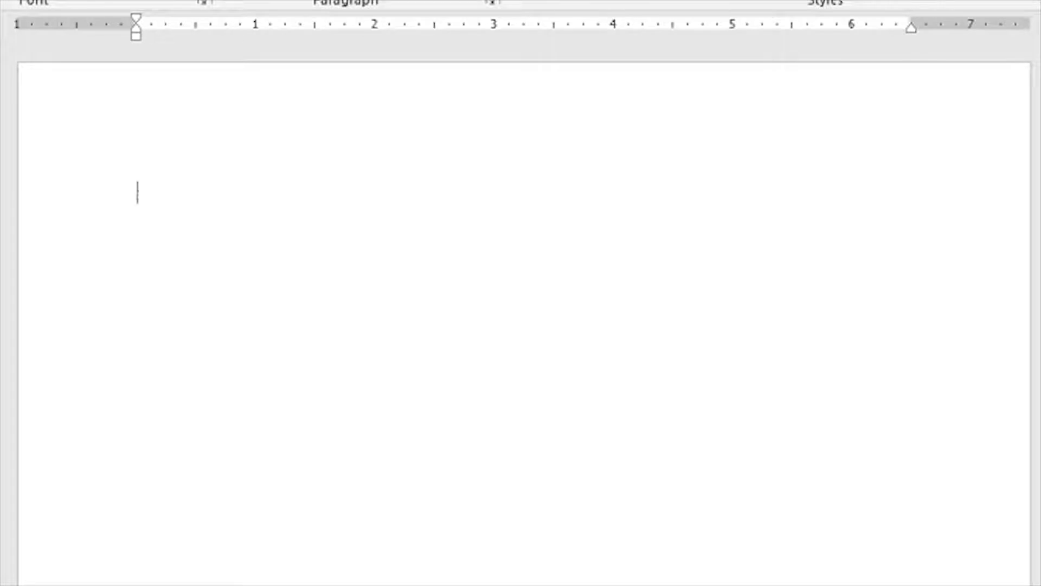
- Generate placeholder paragraphs on the blank page with the formula =lorem()
{"action": "type", "text": "=lorem"}
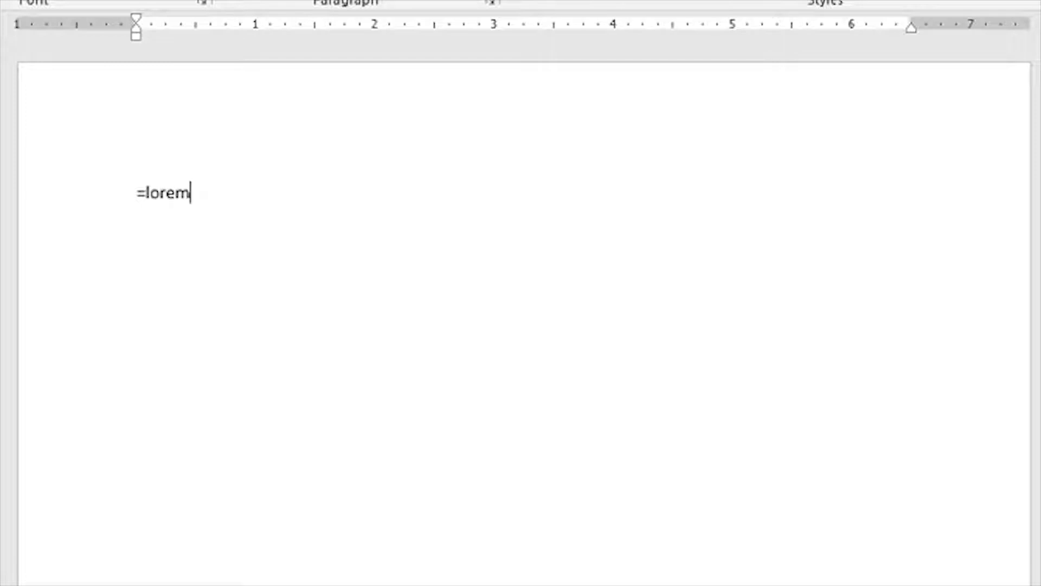
{"action": "type", "text": "()"}
{"action": "key", "text": "Return"}
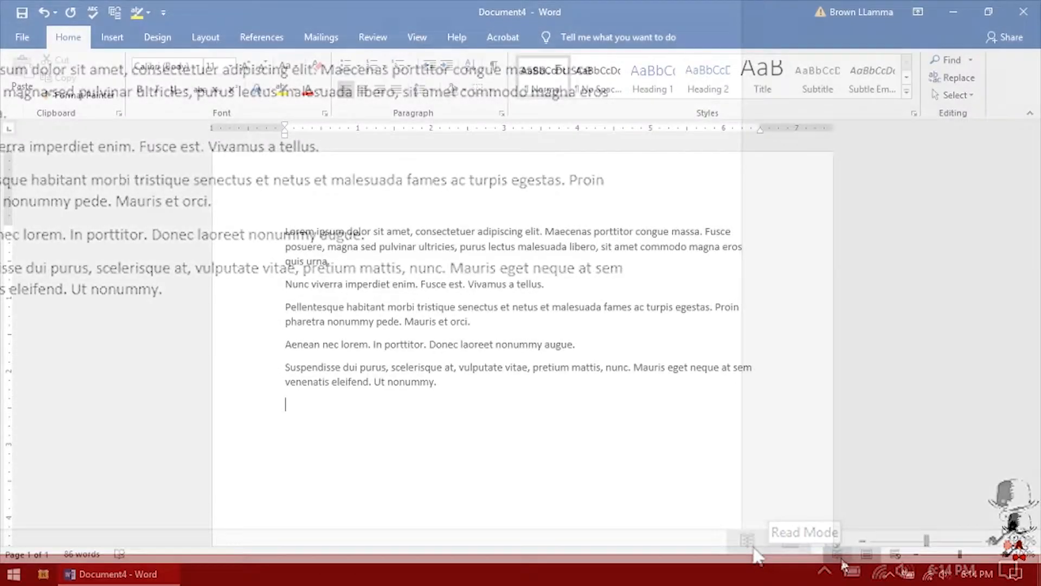
- View the placeholder text in Read Mode, return to Print Layout and place the cursor after the last sentence
{"action": "left_click", "coordinate": [748, 541]}
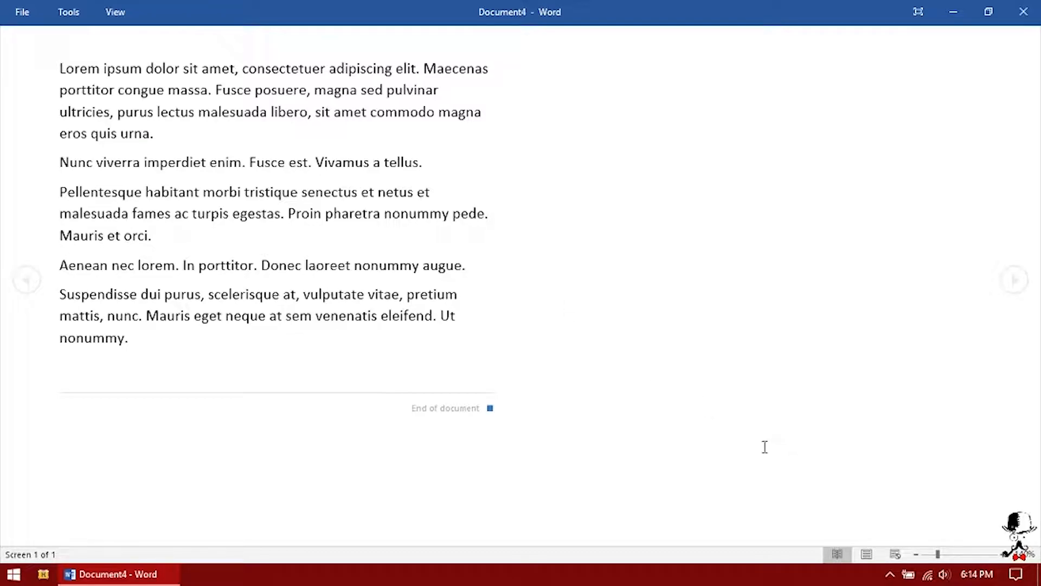
{"action": "left_click", "coordinate": [867, 553]}
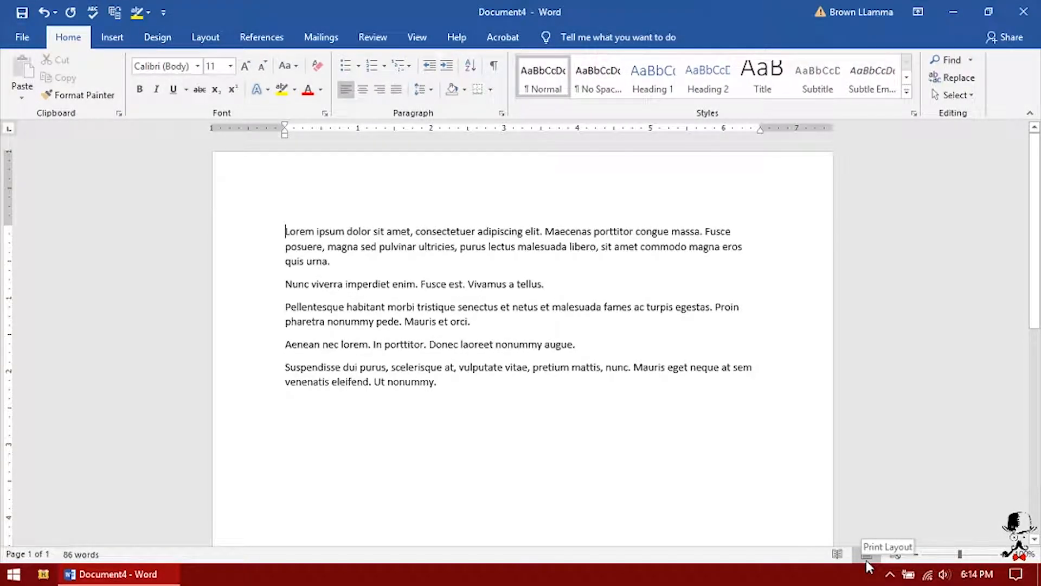
{"action": "triple_click", "coordinate": [369, 249]}
{"action": "left_click", "coordinate": [454, 383]}
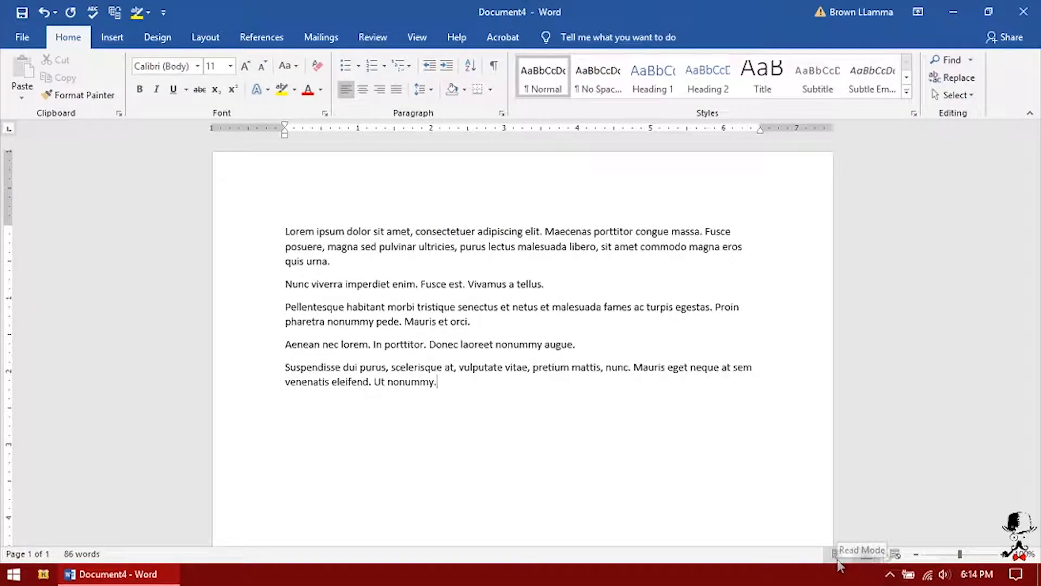
- Display the document in Web Layout and look through its paragraphs
{"action": "left_click", "coordinate": [895, 553]}
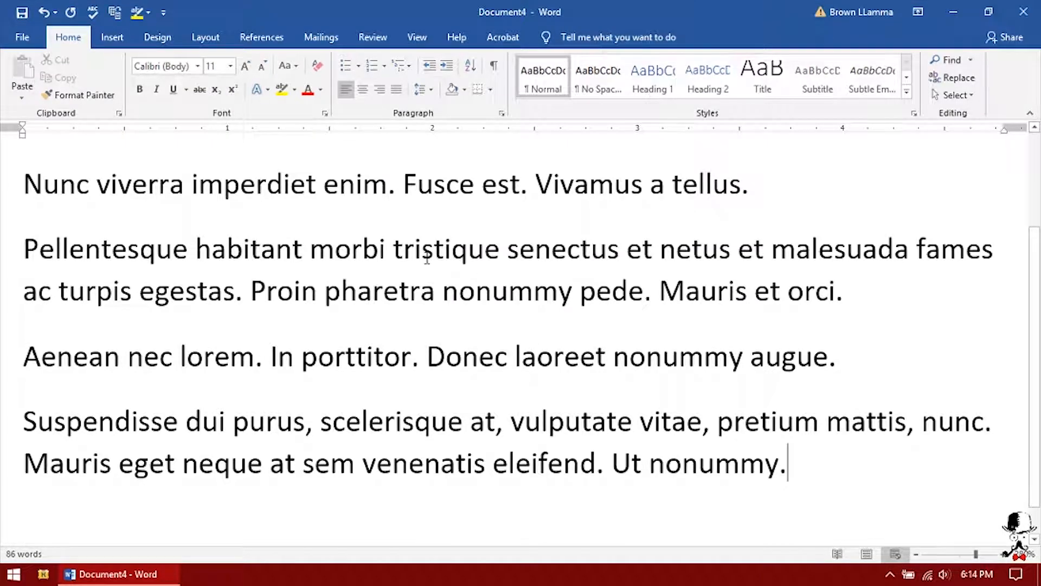
{"action": "scroll", "coordinate": [573, 214], "scroll_direction": "down", "scroll_amount": 1}
{"action": "scroll", "coordinate": [573, 217], "scroll_direction": "up", "scroll_amount": 5}
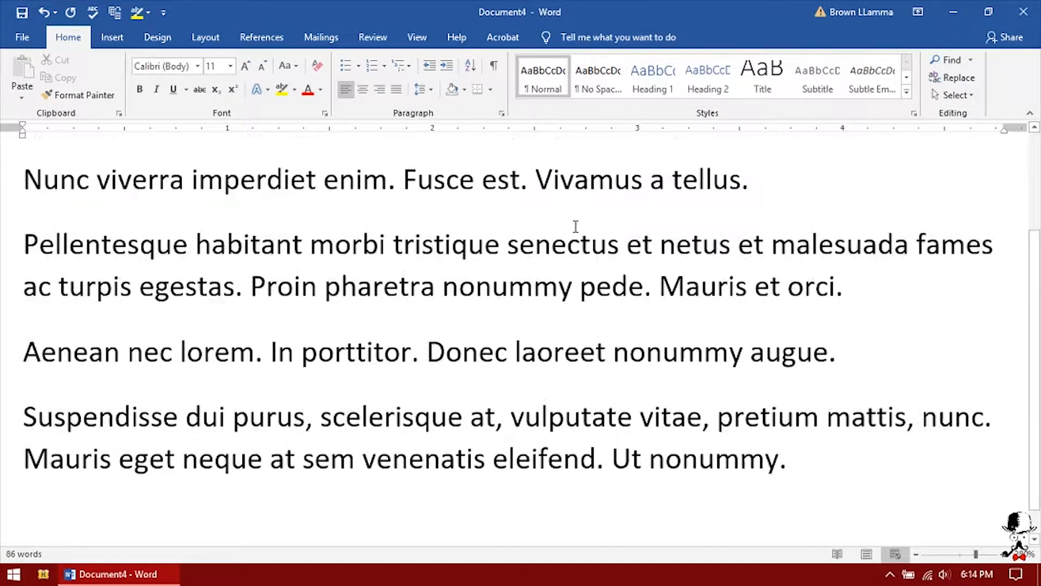
{"action": "scroll", "coordinate": [575, 223], "scroll_direction": "down", "scroll_amount": 4}
{"action": "scroll", "coordinate": [573, 227], "scroll_direction": "up", "scroll_amount": 1}
{"action": "scroll", "coordinate": [574, 227], "scroll_direction": "up", "scroll_amount": 3}
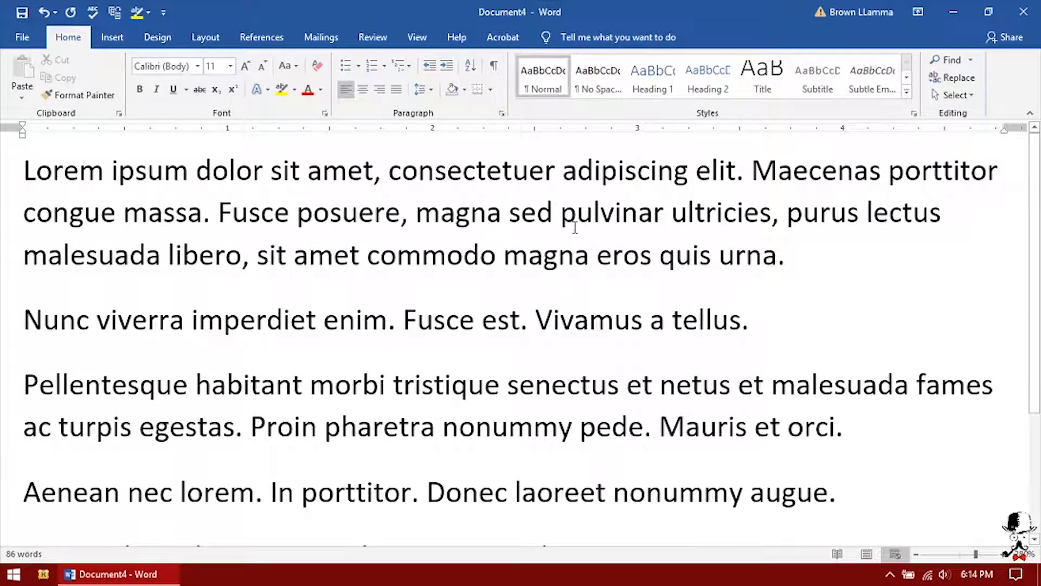
- Select the word "sed" in the first paragraph and return the document to Print Layout
{"action": "double_click", "coordinate": [589, 218]}
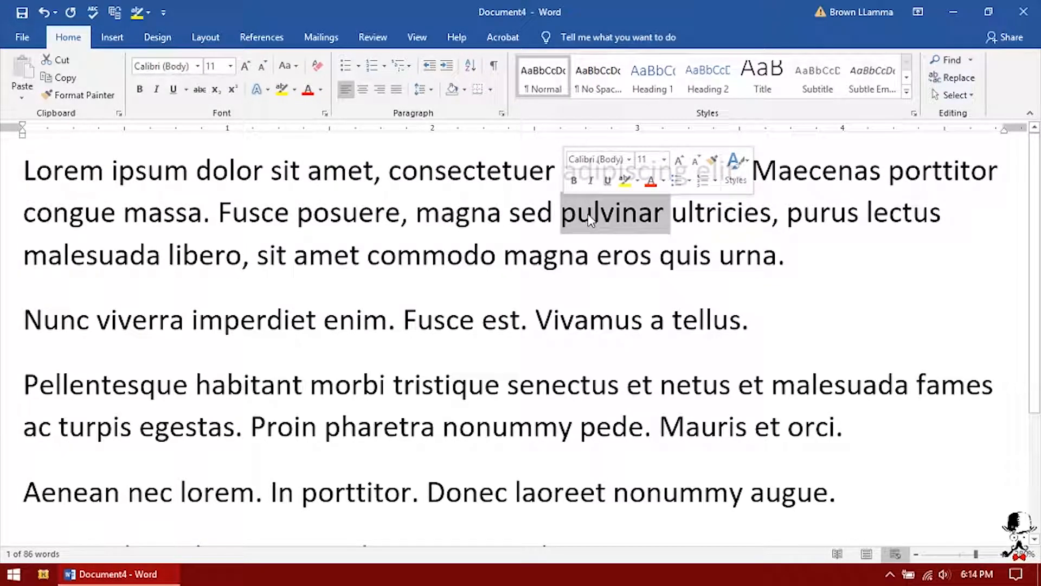
{"action": "left_click", "coordinate": [590, 219]}
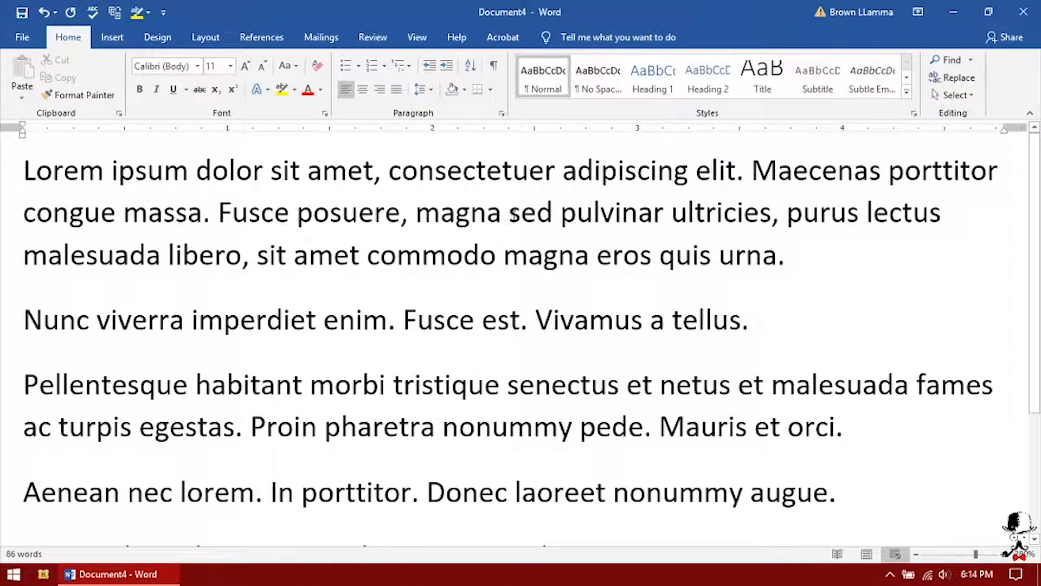
{"action": "double_click", "coordinate": [521, 218]}
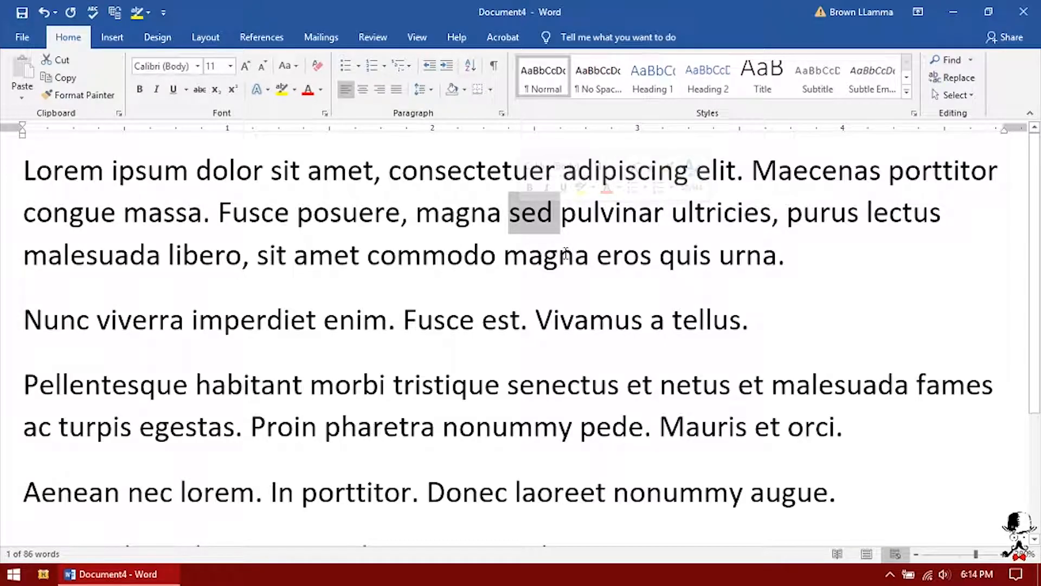
{"action": "left_click", "coordinate": [867, 554]}
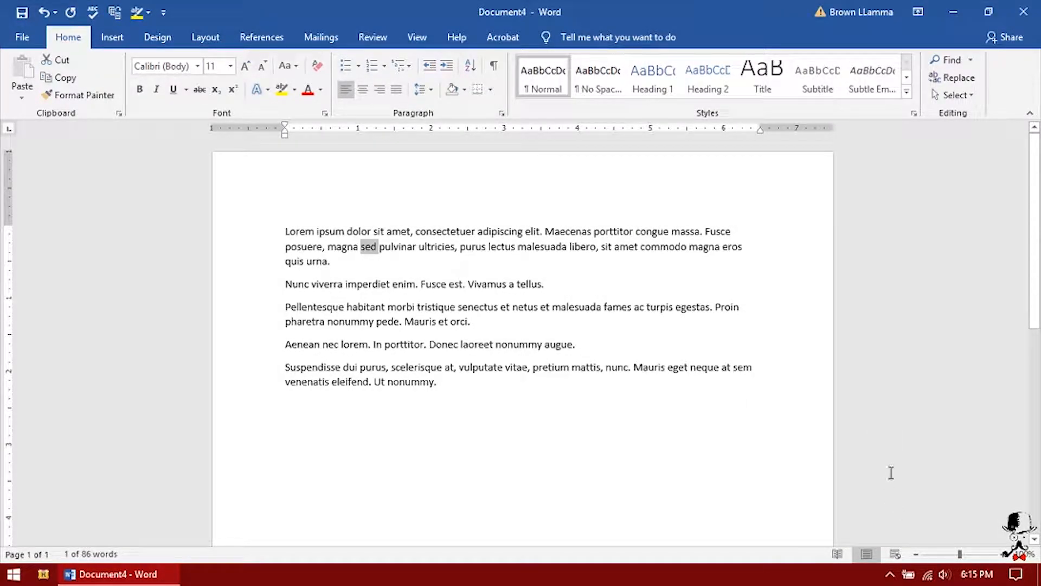
- Zoom the document out to show more of the page, and zoom it back in
{"action": "left_click", "coordinate": [915, 557]}
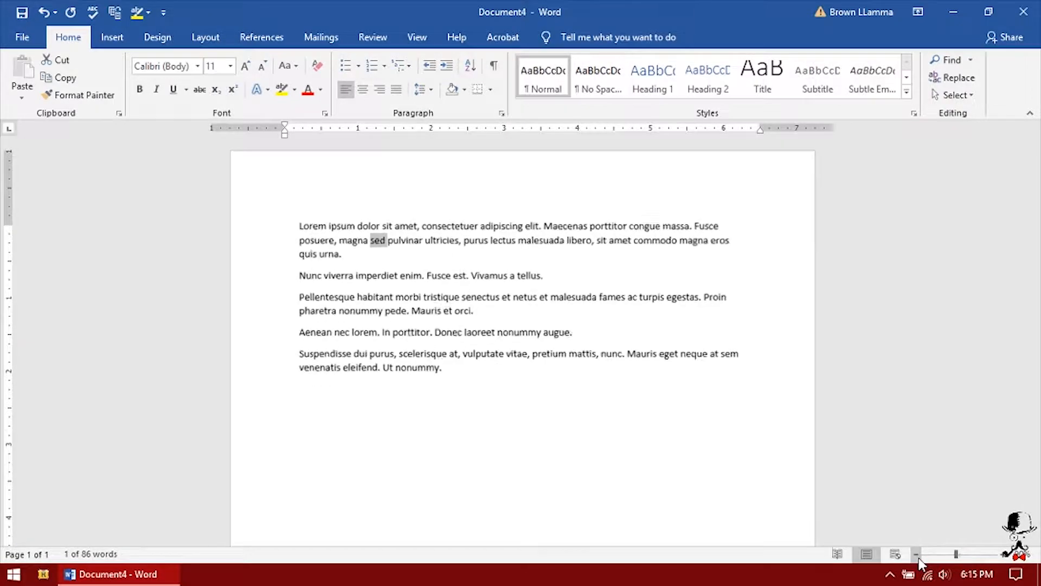
{"action": "left_click", "coordinate": [918, 557]}
{"action": "left_click", "coordinate": [918, 557]}
{"action": "left_click", "coordinate": [919, 557]}
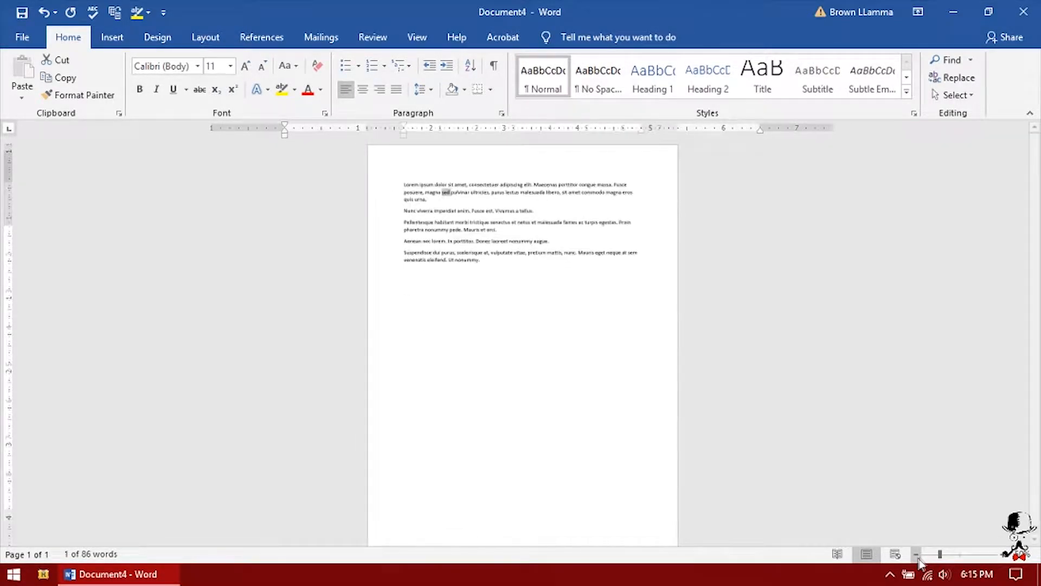
{"action": "left_click", "coordinate": [1000, 556]}
{"action": "left_click", "coordinate": [1001, 556]}
{"action": "left_click", "coordinate": [1001, 555]}
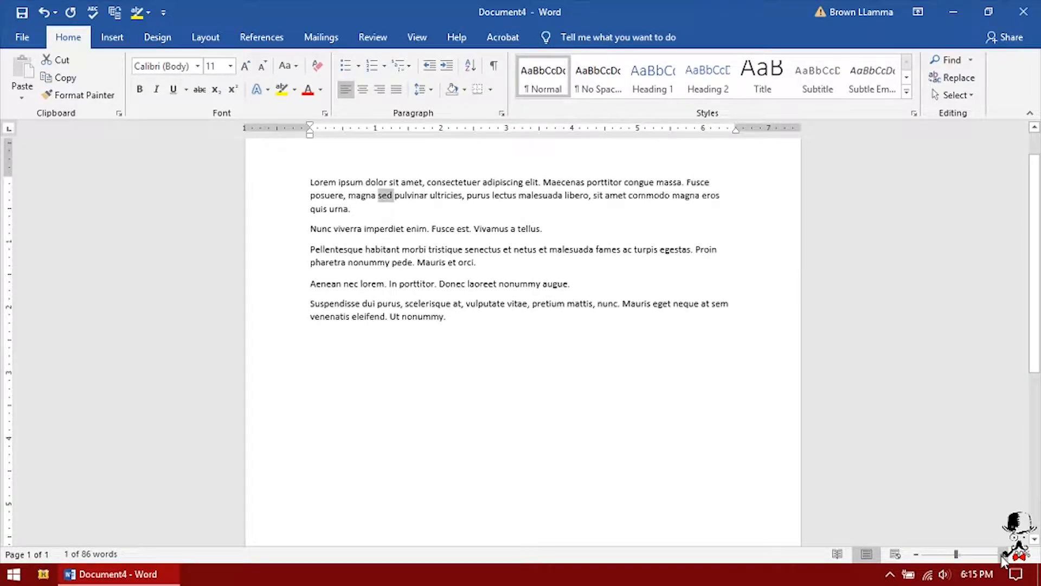
{"action": "left_click", "coordinate": [1001, 556]}
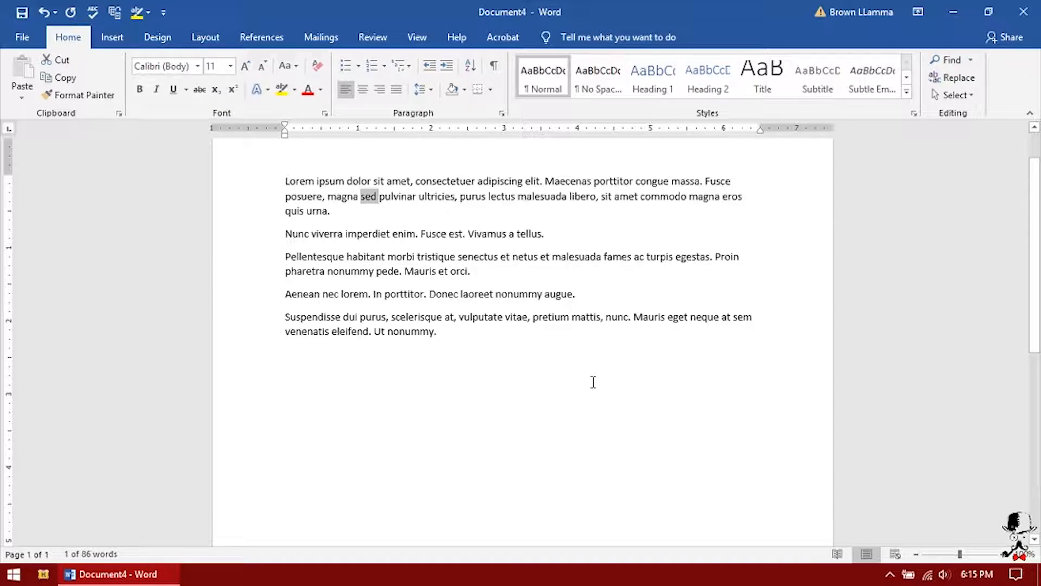
- Try out different magnifications of the page, alternating between enlarging and shrinking it and ending on a slightly reduced size
{"action": "scroll", "coordinate": [594, 382], "scroll_direction": "up", "scroll_amount": 5}
{"action": "scroll", "coordinate": [595, 382], "scroll_direction": "down", "scroll_amount": 4}
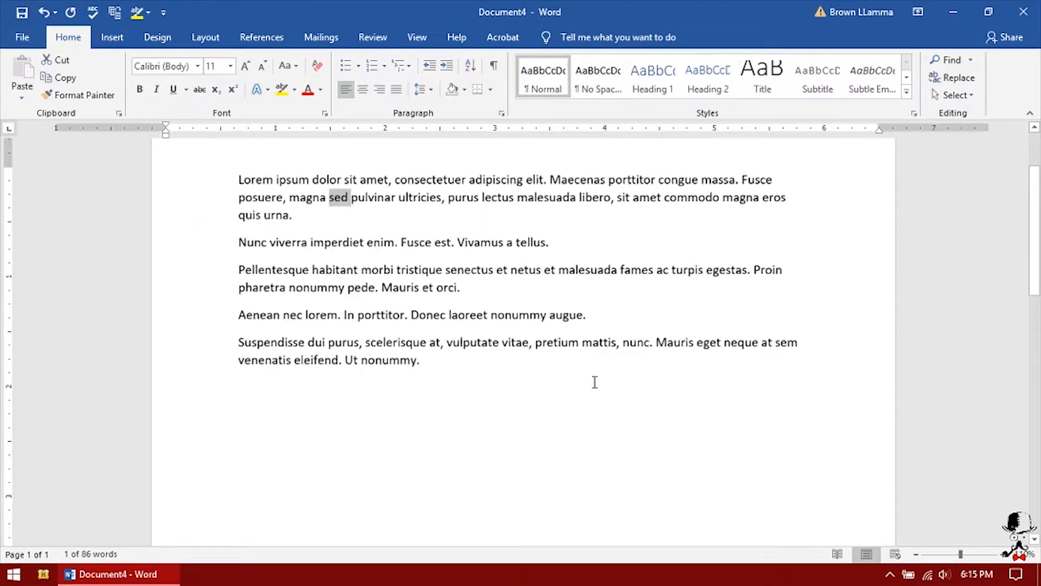
{"action": "scroll", "coordinate": [595, 383], "scroll_direction": "down", "scroll_amount": 9}
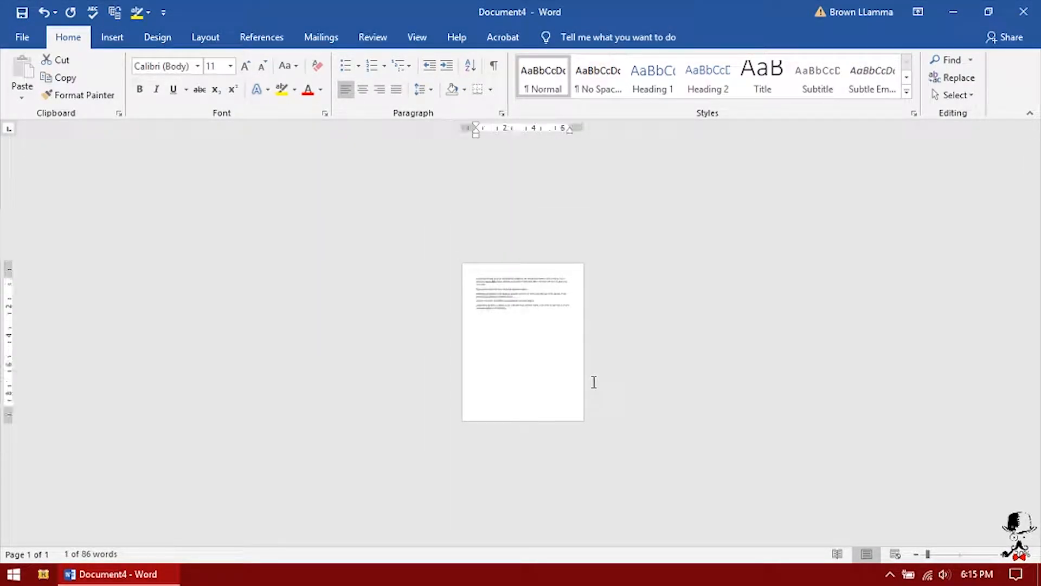
{"action": "scroll", "coordinate": [594, 382], "scroll_direction": "up", "scroll_amount": 7}
{"action": "scroll", "coordinate": [594, 382], "scroll_direction": "up", "scroll_amount": 3}
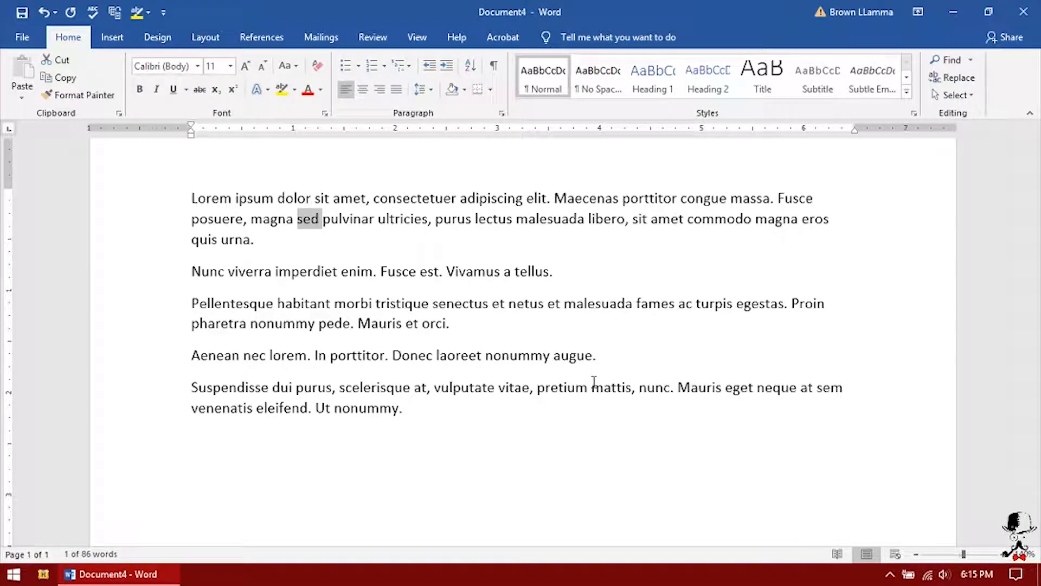
{"action": "scroll", "coordinate": [593, 383], "scroll_direction": "up", "scroll_amount": 2, "text": "ctrl"}
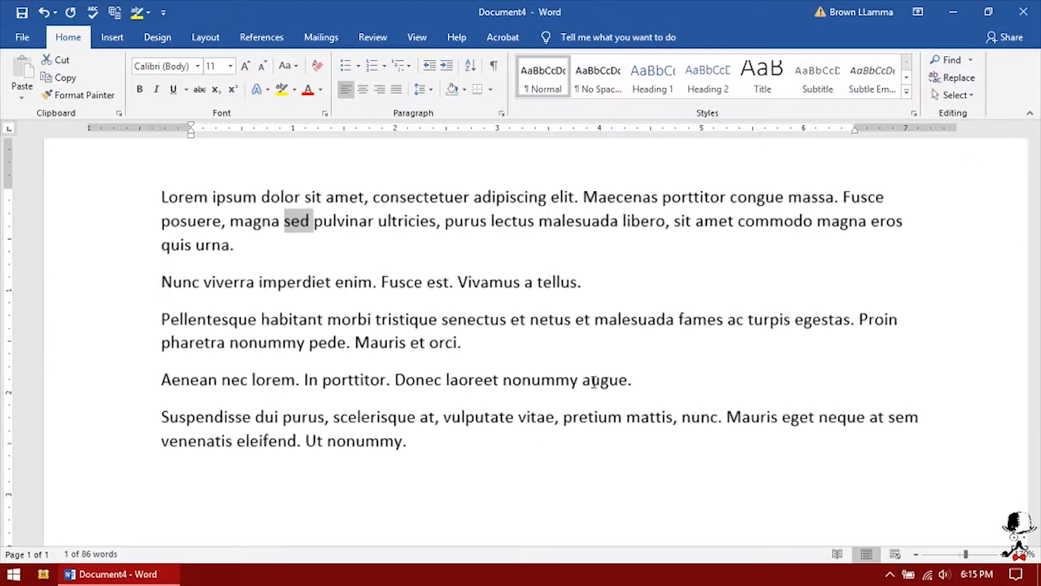
{"action": "scroll", "coordinate": [595, 382], "scroll_direction": "down", "scroll_amount": 4, "text": "ctrl"}
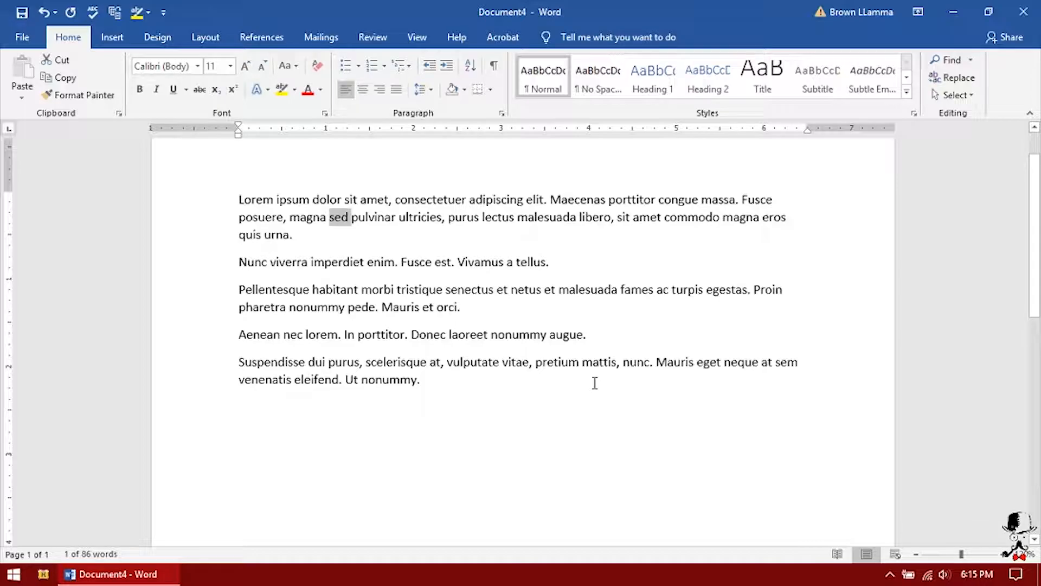
{"action": "scroll", "coordinate": [594, 383], "scroll_direction": "up", "scroll_amount": 5, "text": "ctrl"}
{"action": "scroll", "coordinate": [593, 384], "scroll_direction": "down", "scroll_amount": 6, "text": "ctrl"}
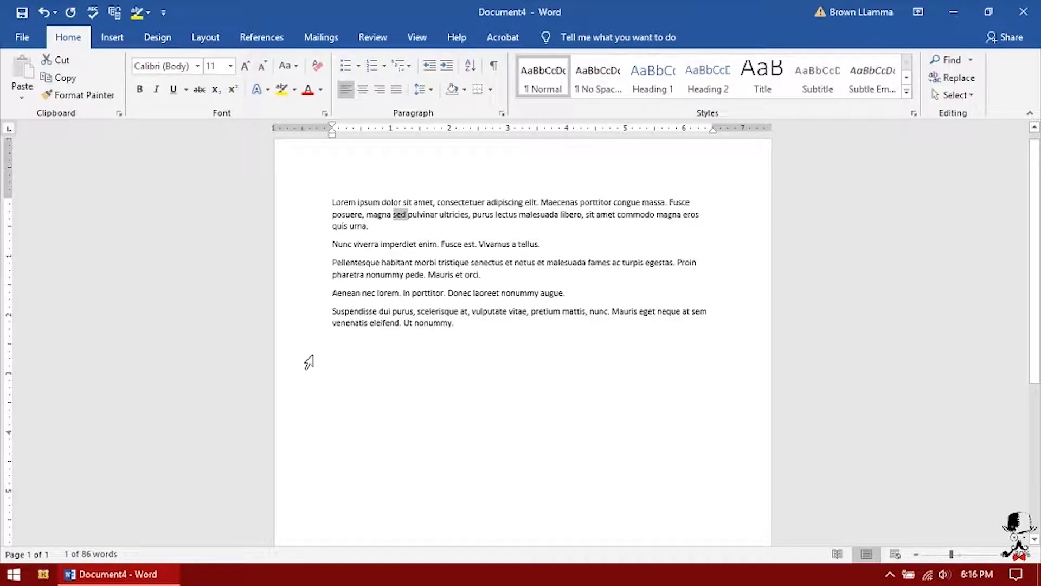
- Search the document for the selected word "sed"
{"action": "key", "text": "ctrl+f"}
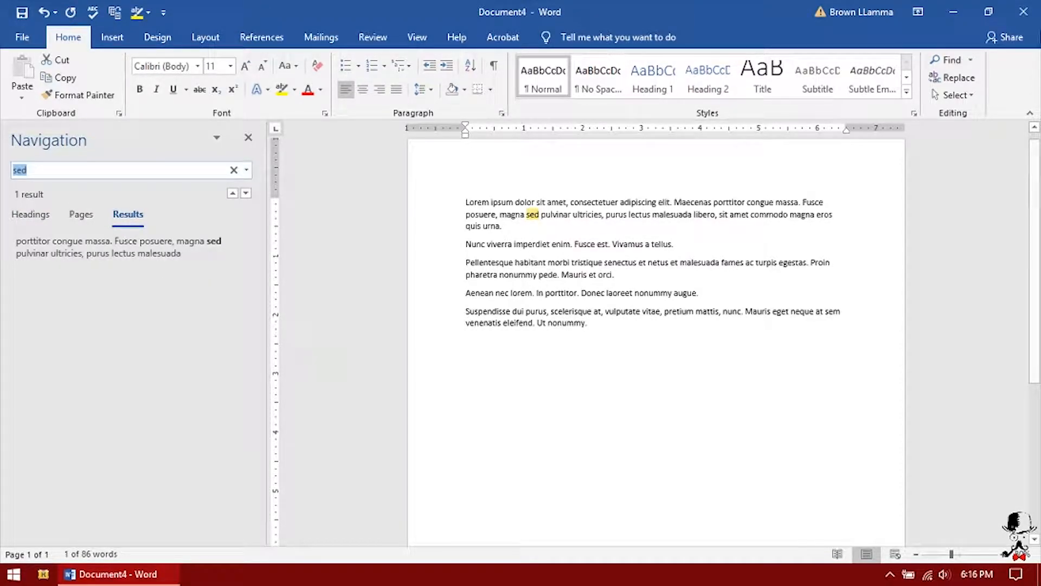
- Close the search for "sed", reopen the document search and look for the word "lorem"
{"action": "left_click", "coordinate": [971, 60]}
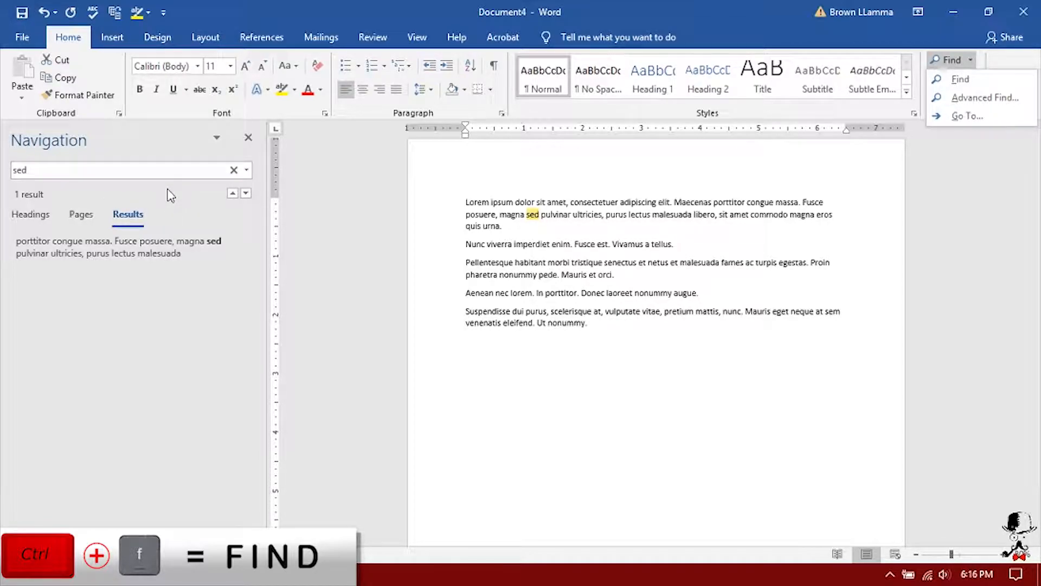
{"action": "left_click", "coordinate": [251, 135]}
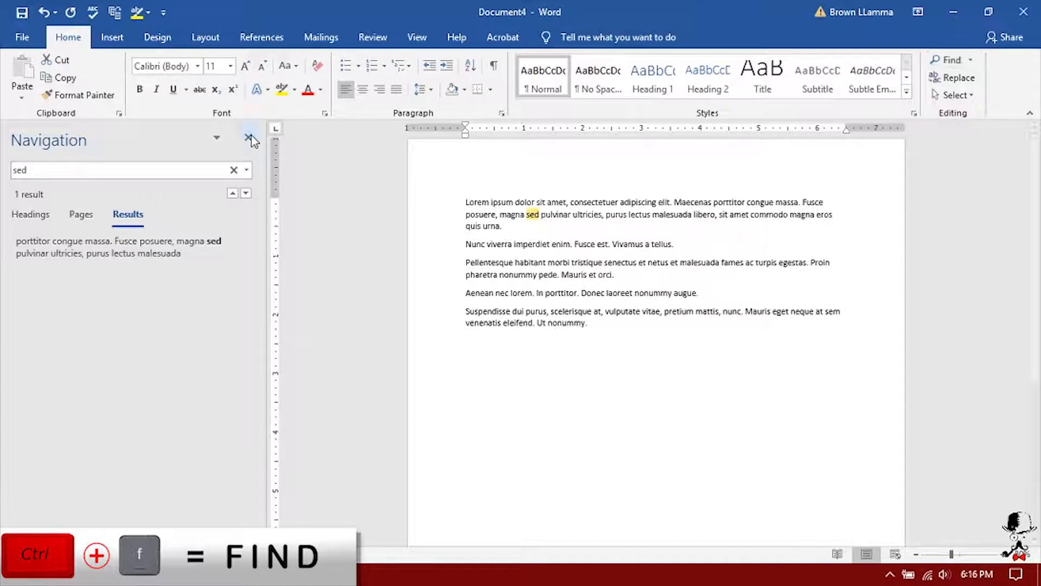
{"action": "left_click", "coordinate": [249, 139]}
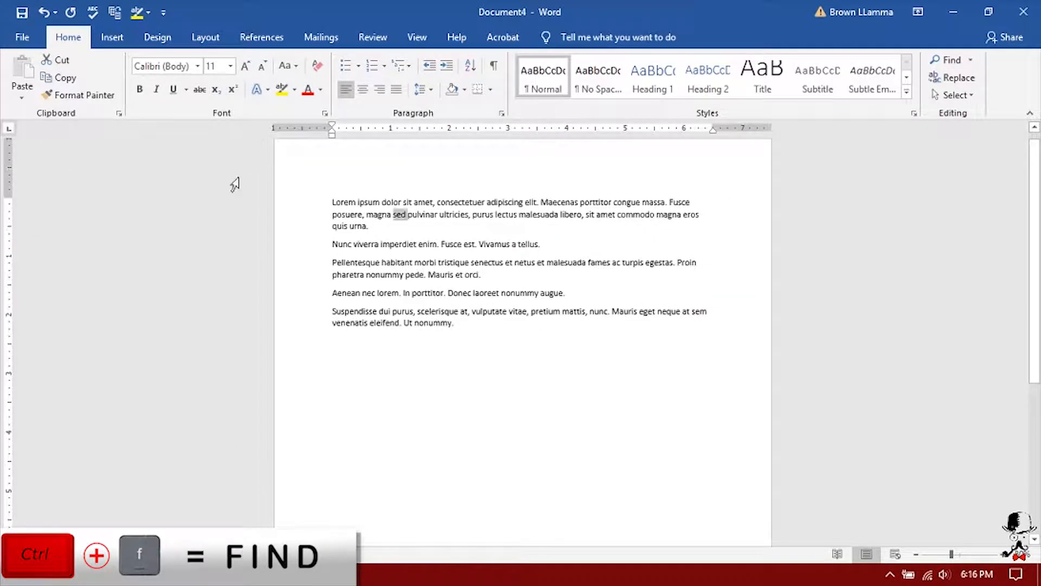
{"action": "key", "text": "ctrl+f"}
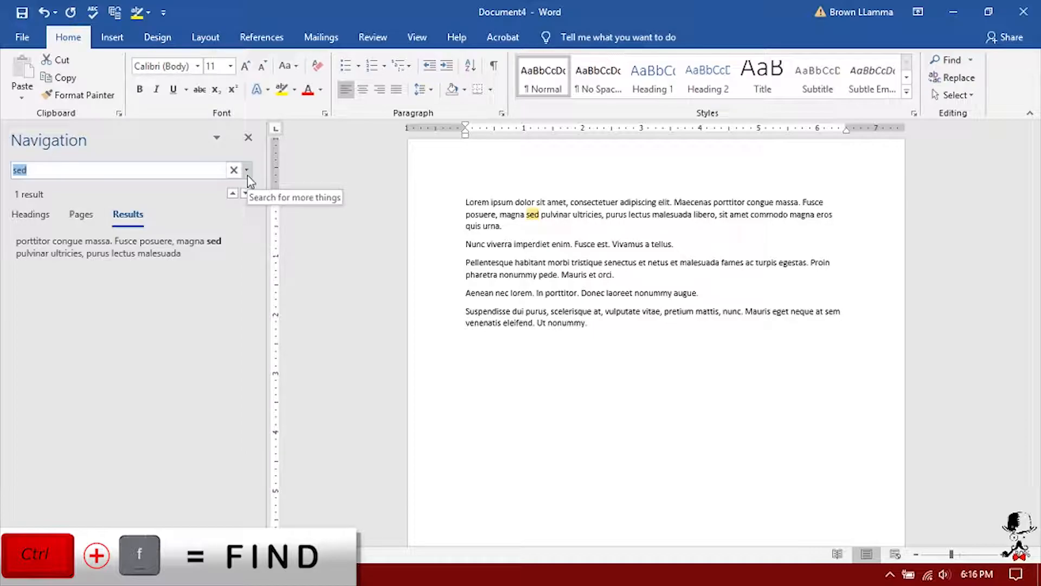
{"action": "key", "text": "BackSpace"}
{"action": "type", "text": "lorem"}
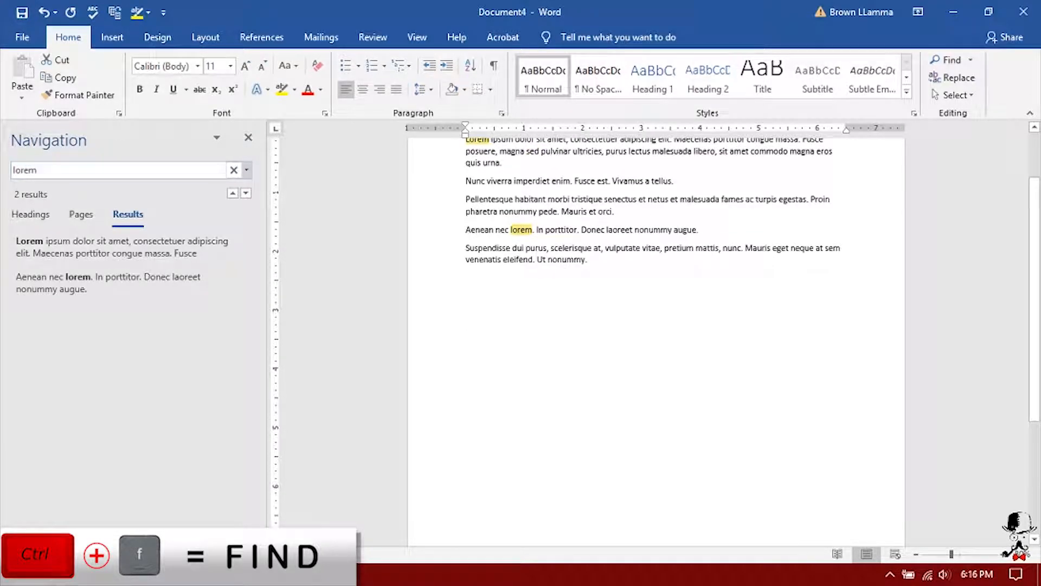
{"action": "scroll", "coordinate": [510, 261], "scroll_direction": "up", "scroll_amount": 1}
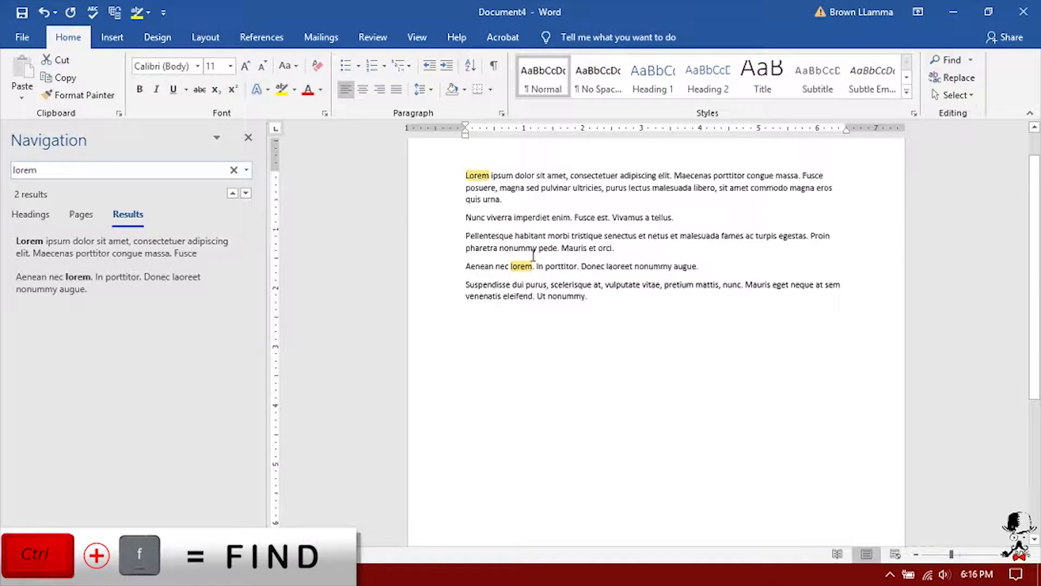
- View the document's heading outline and its page thumbnails in the navigation results
{"action": "scroll", "coordinate": [582, 280], "scroll_direction": "up", "scroll_amount": 4, "text": "ctrl"}
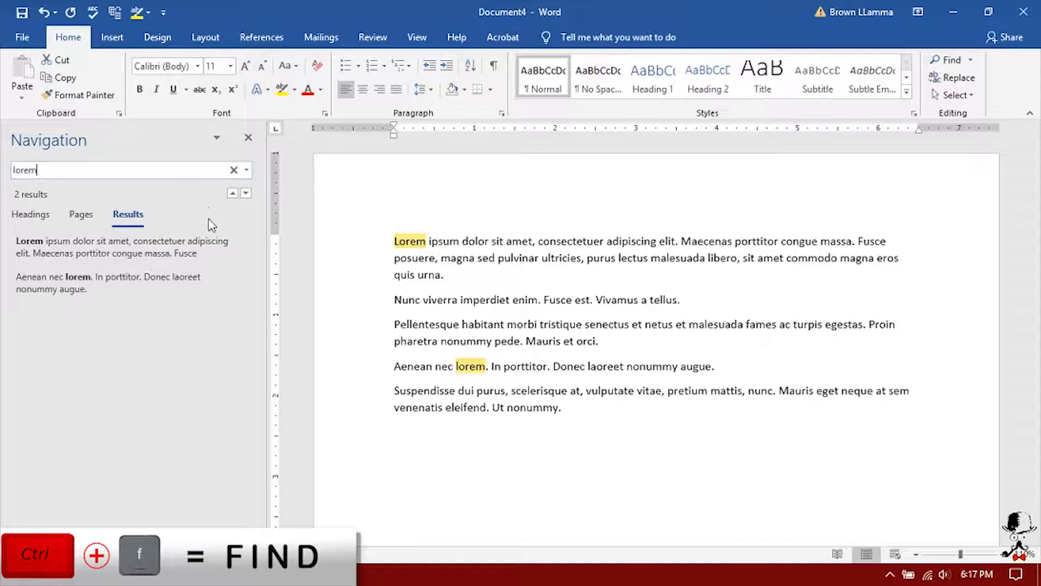
{"action": "left_click", "coordinate": [43, 219]}
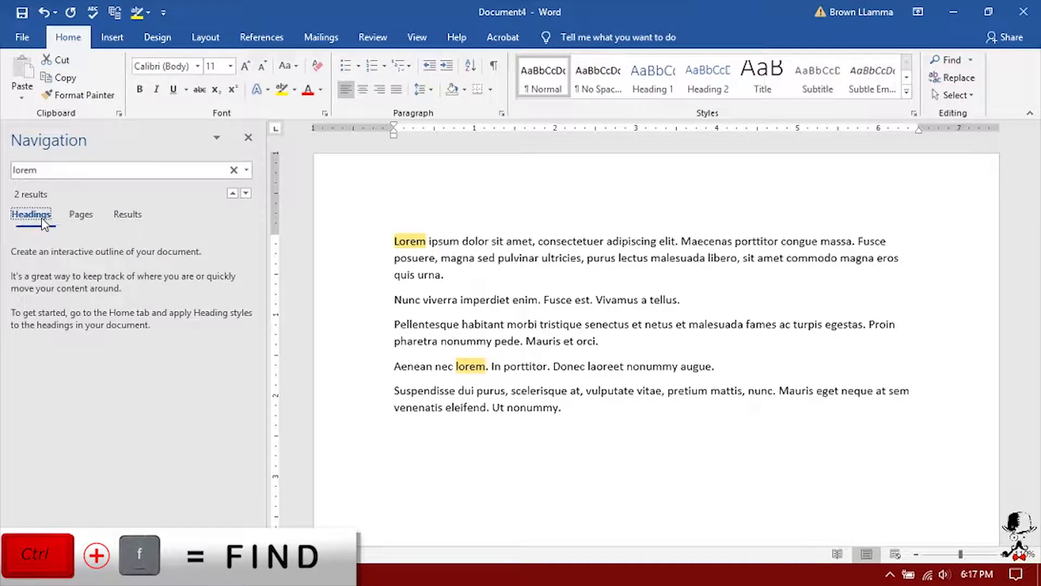
{"action": "left_click", "coordinate": [81, 214]}
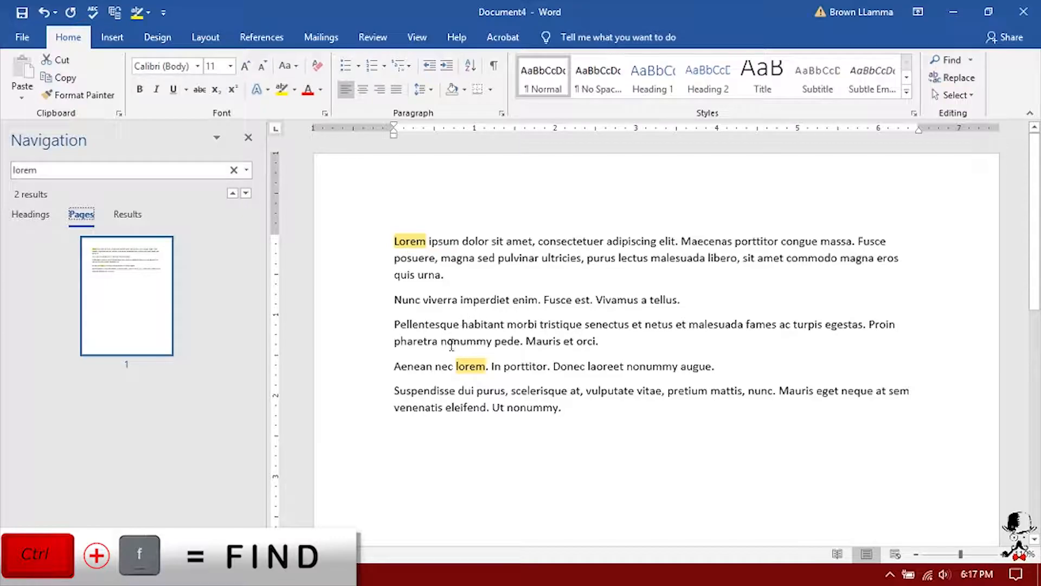
- Copy the word "vulputate" from the last paragraph, search the document for it, and view the list of matches
{"action": "double_click", "coordinate": [617, 396]}
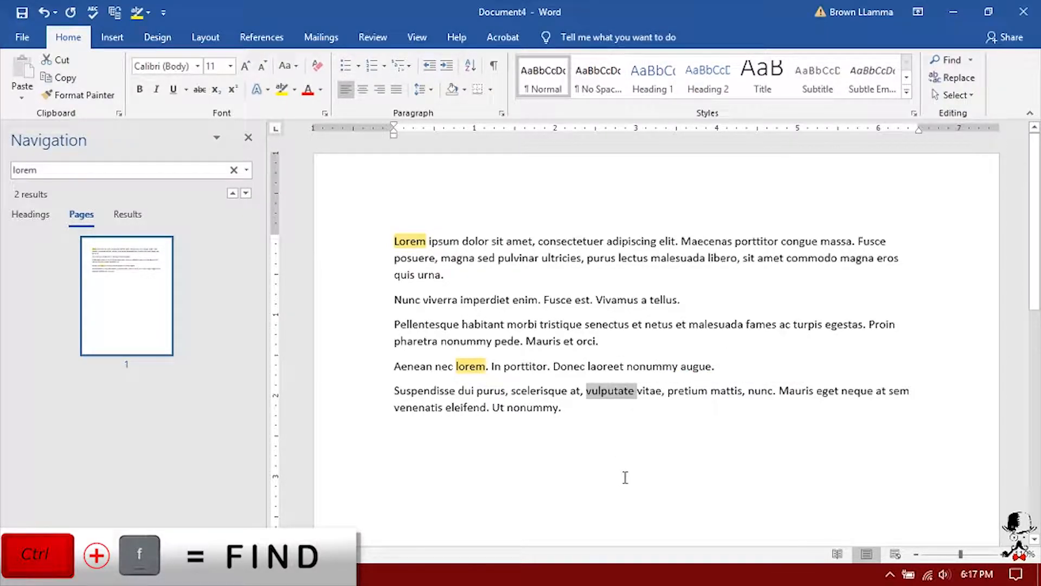
{"action": "key", "text": "ctrl+c"}
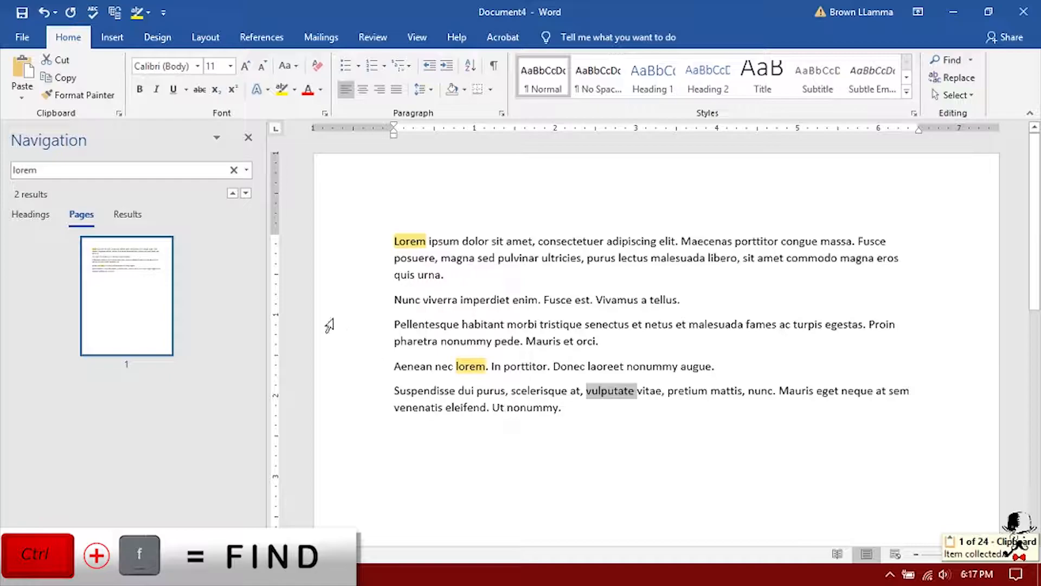
{"action": "left_click", "coordinate": [233, 170]}
{"action": "left_click", "coordinate": [203, 175]}
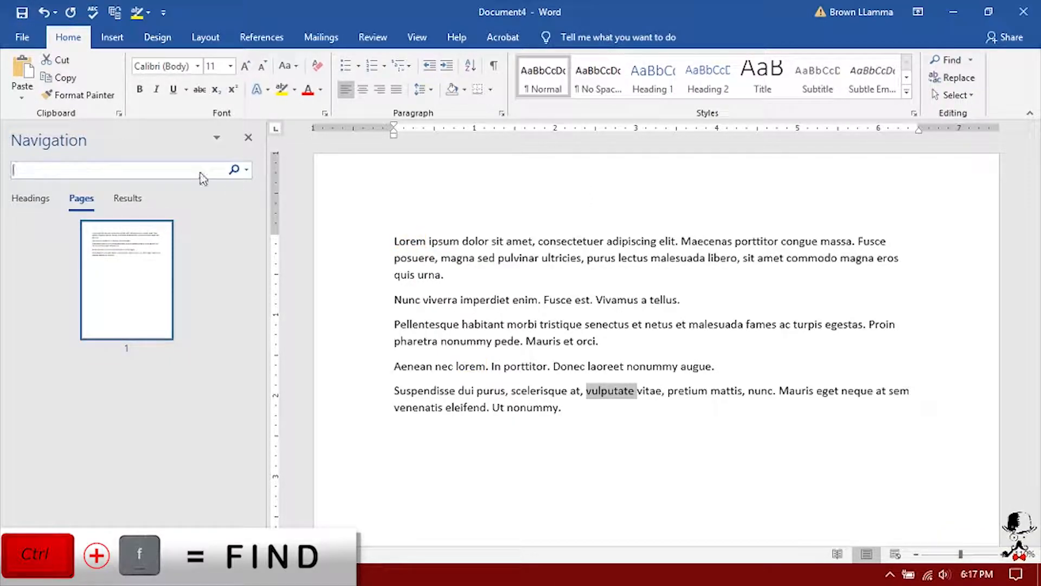
{"action": "key", "text": "ctrl+v"}
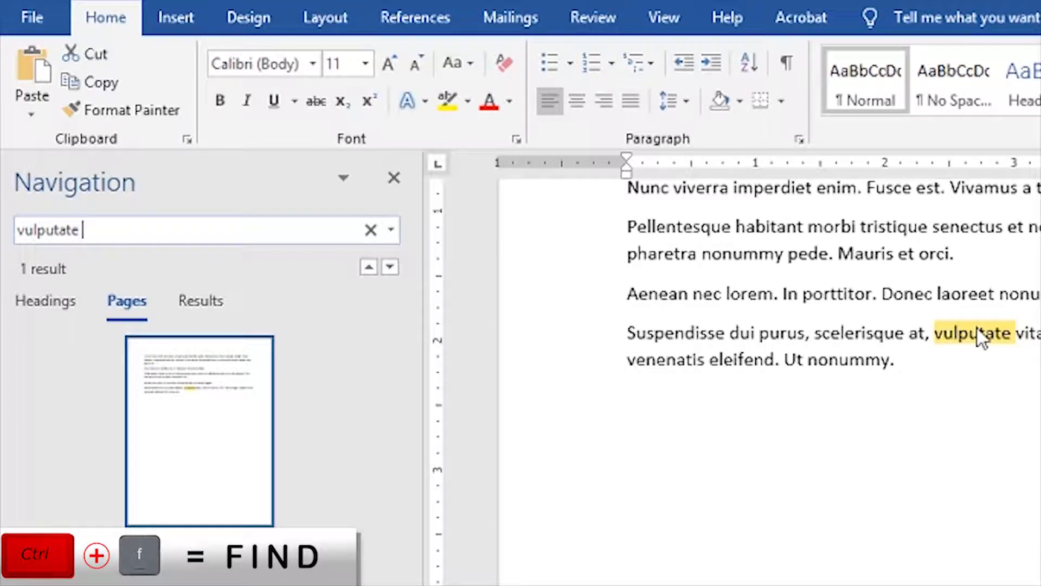
{"action": "left_click", "coordinate": [214, 302]}
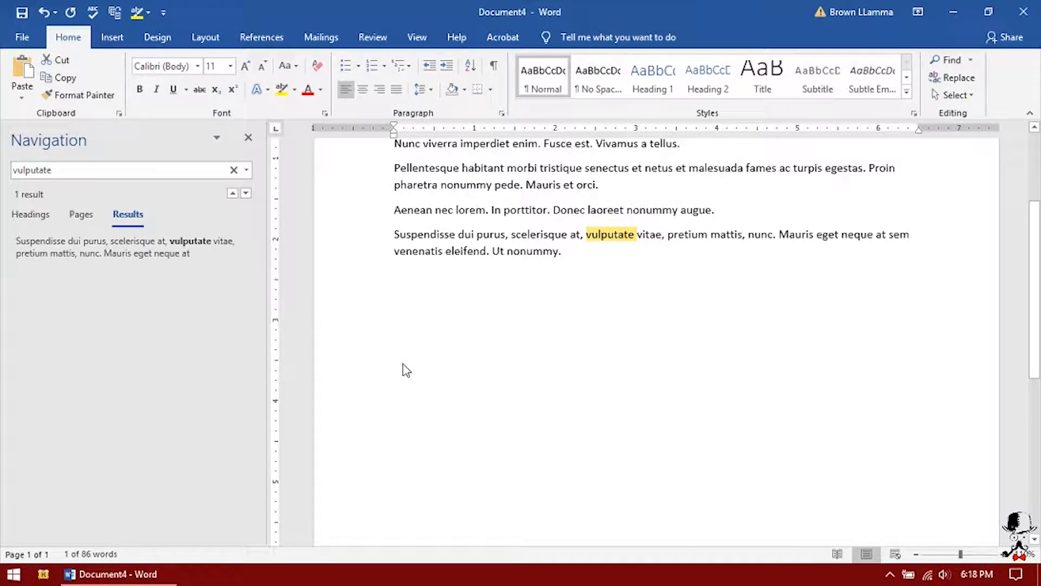
{"action": "key", "text": "ctrl+s"}
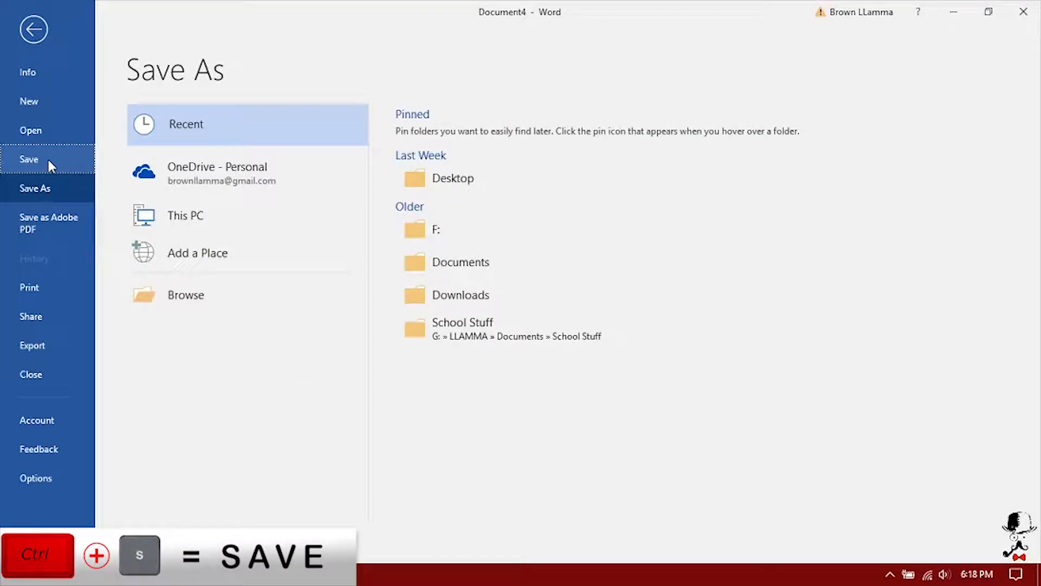
{"action": "left_click", "coordinate": [33, 28]}
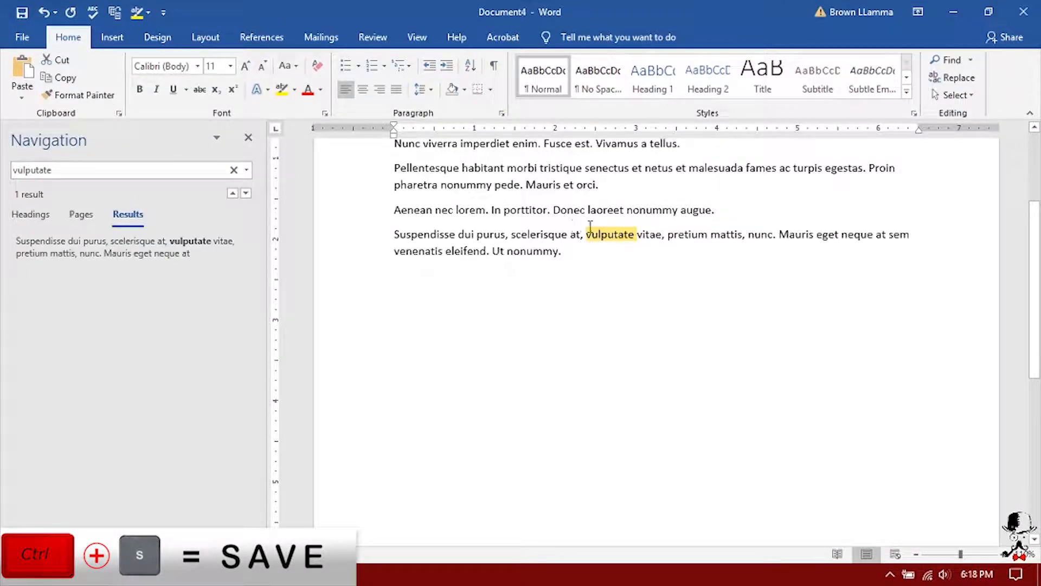
{"action": "left_click", "coordinate": [28, 38]}
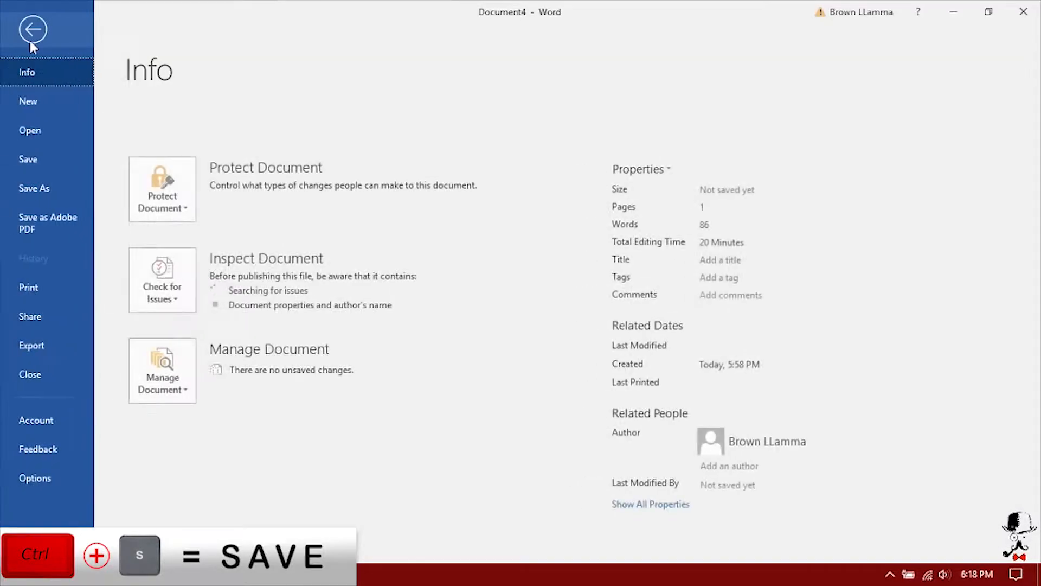
{"action": "left_click", "coordinate": [35, 37]}
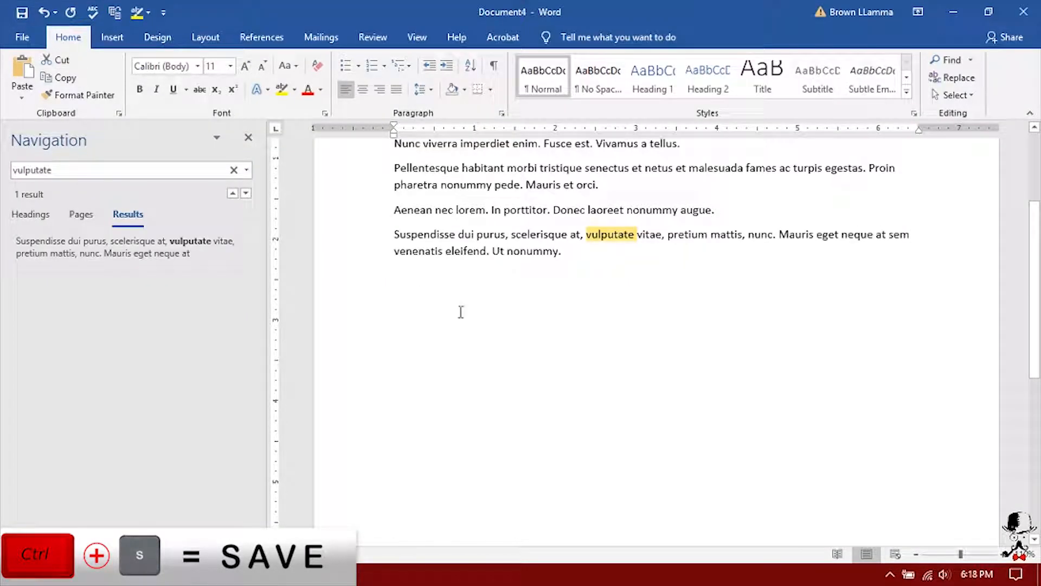
{"action": "key", "text": "ctrl+s"}
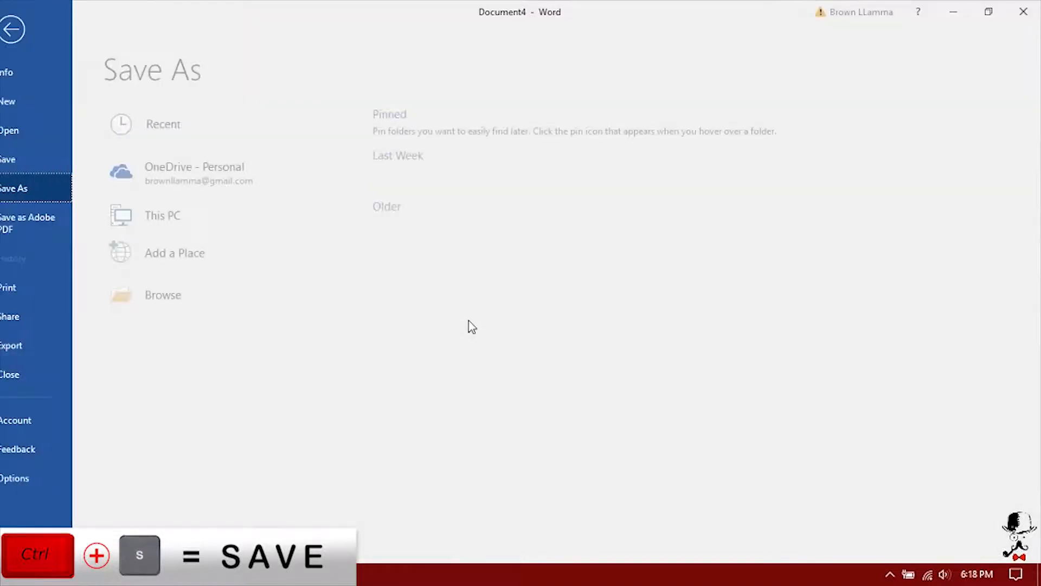
{"action": "left_click", "coordinate": [21, 23]}
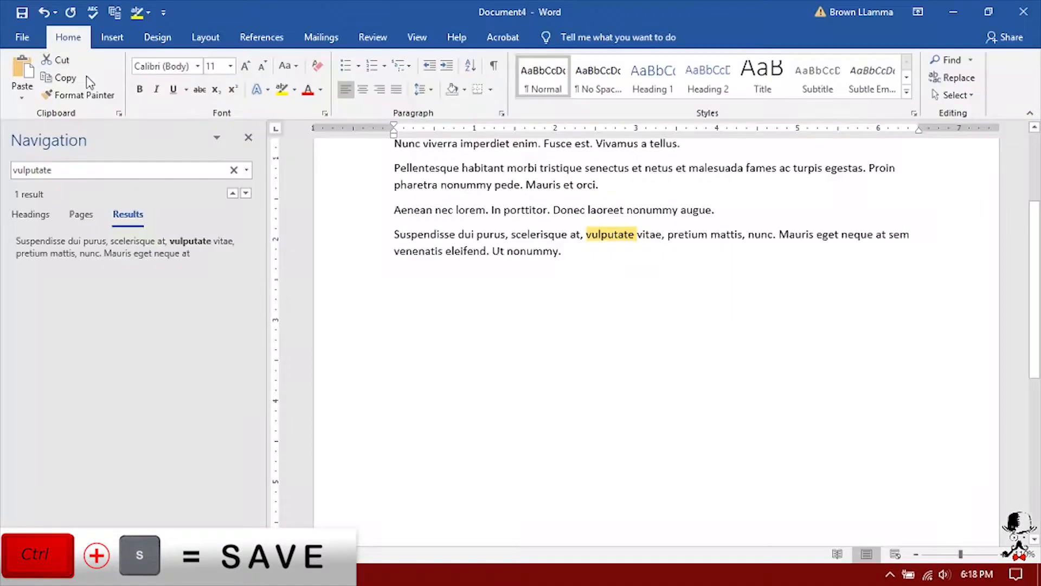
- Save the document to the Desktop as a Word Document named "Lorem ipsum dolor sit amet.docx", and close the navigation pane
{"action": "left_click", "coordinate": [18, 35]}
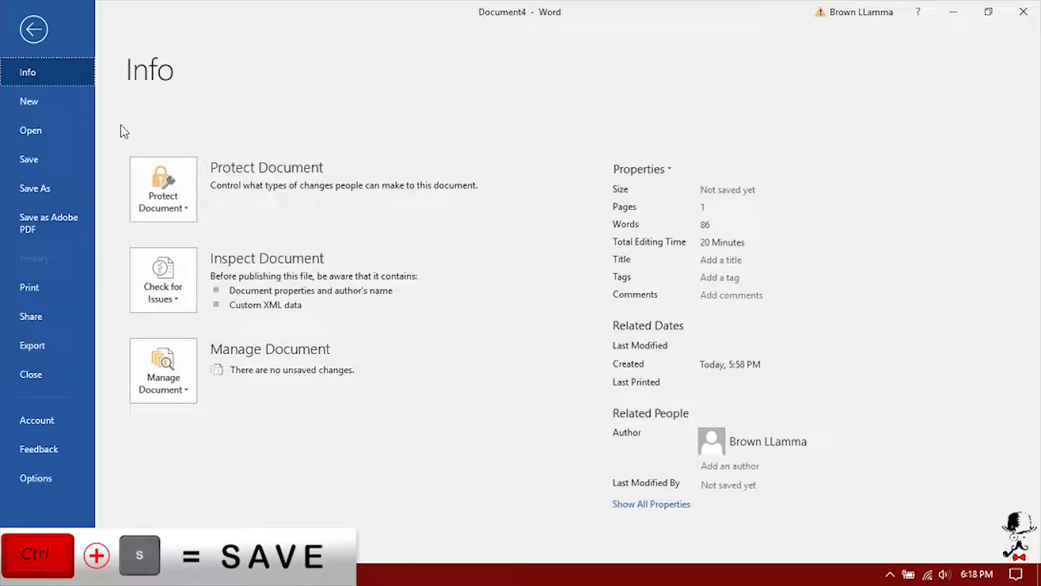
{"action": "left_click", "coordinate": [66, 160]}
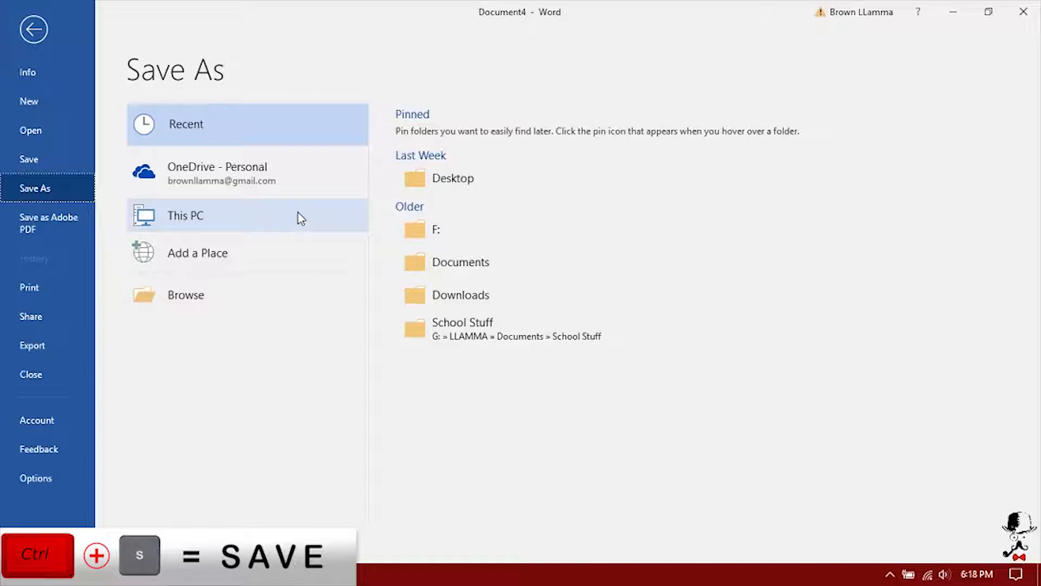
{"action": "left_click", "coordinate": [39, 164]}
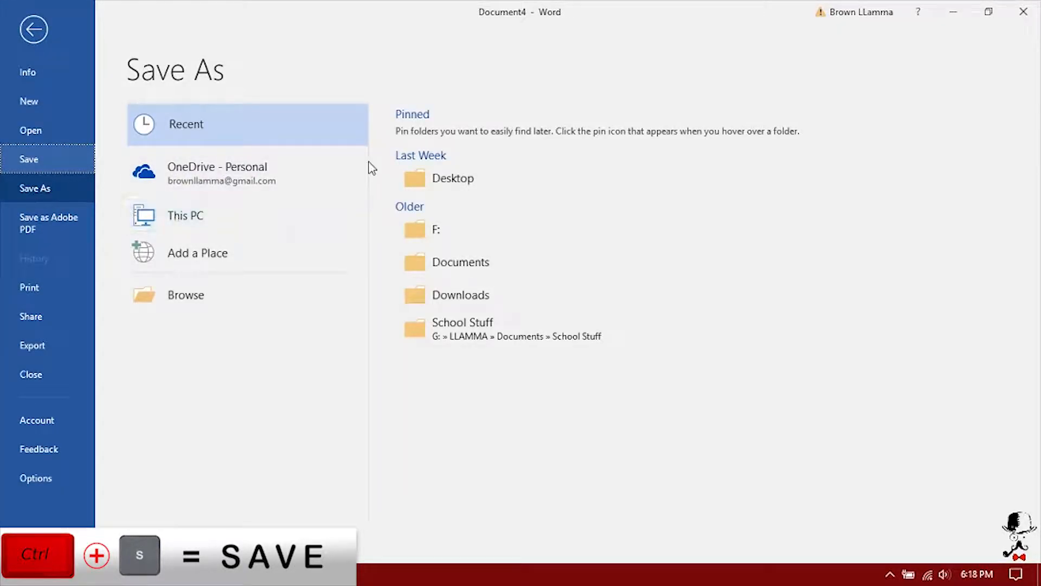
{"action": "left_click", "coordinate": [460, 176]}
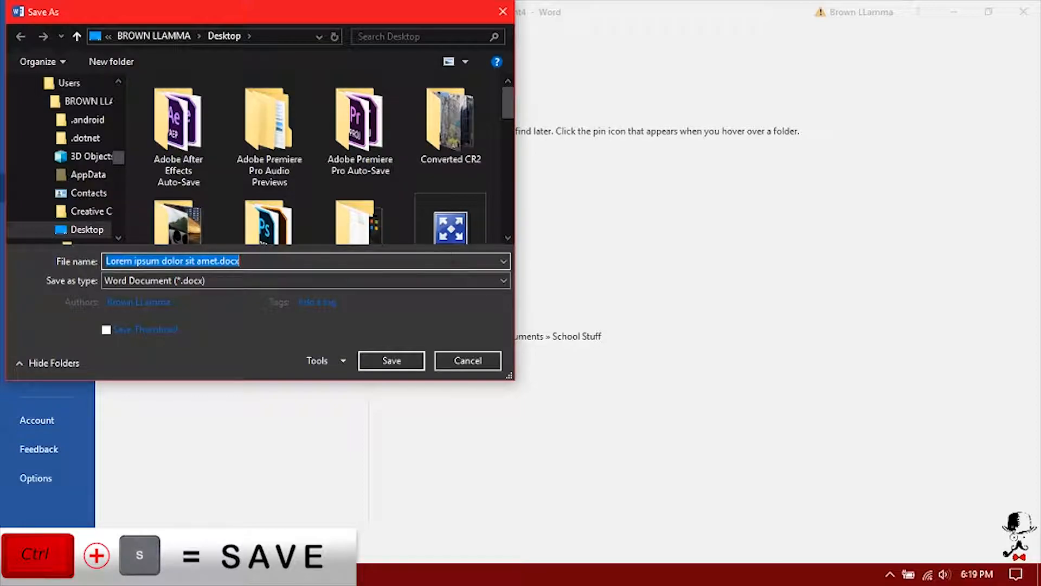
{"action": "left_click", "coordinate": [382, 359]}
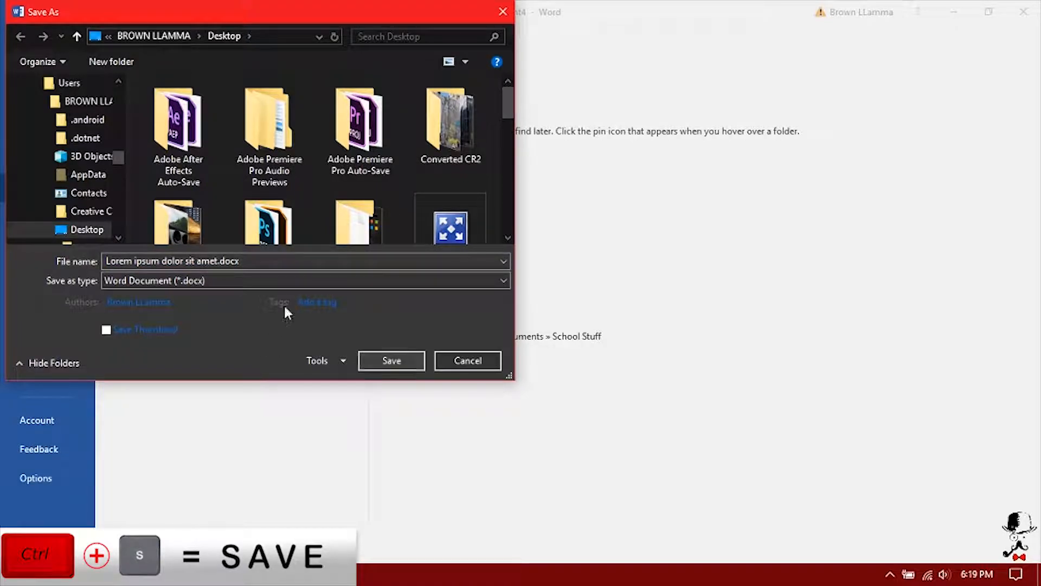
{"action": "left_click", "coordinate": [289, 276]}
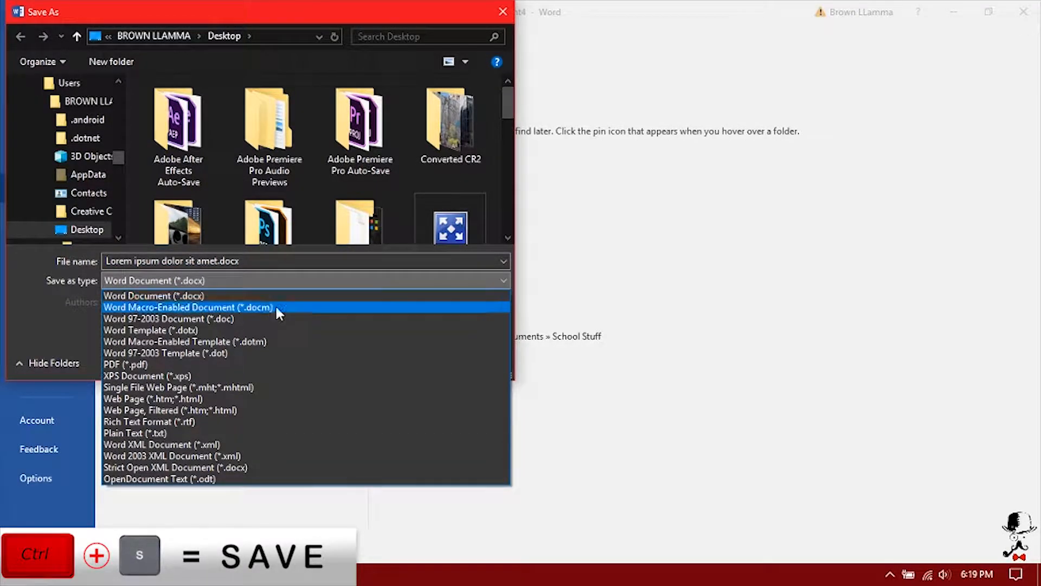
{"action": "left_click", "coordinate": [234, 279]}
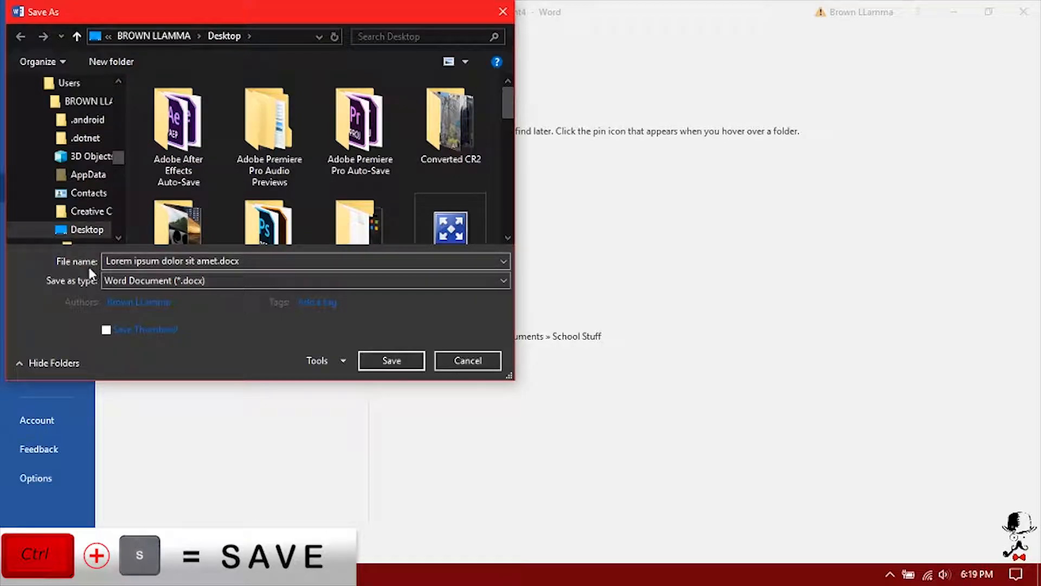
{"action": "left_click", "coordinate": [381, 361]}
{"action": "left_click", "coordinate": [247, 137]}
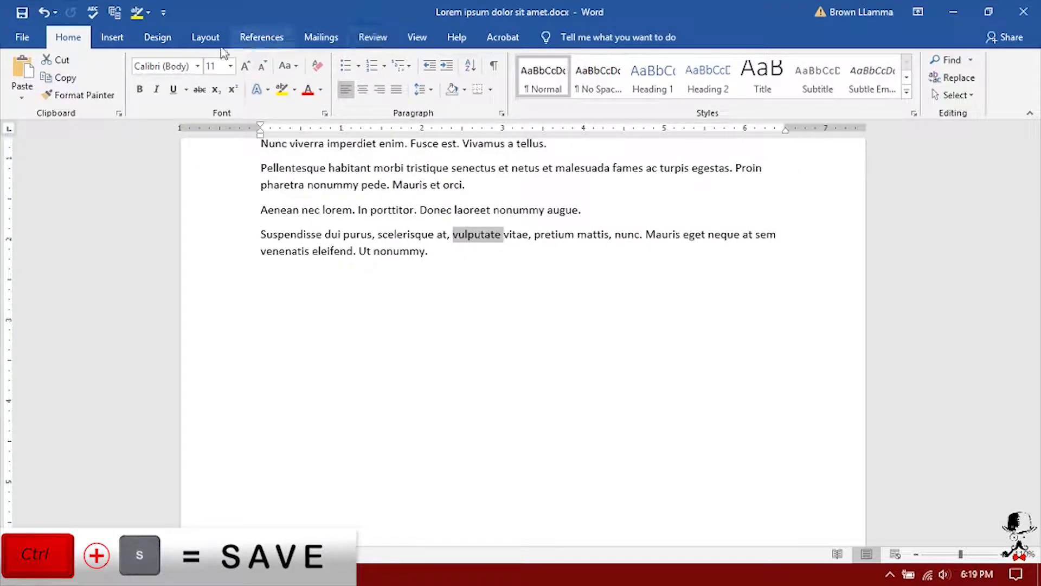
- Practise selecting all the text in the document, clearing the selection between tries and ending with everything selected
{"action": "left_click", "coordinate": [530, 256]}
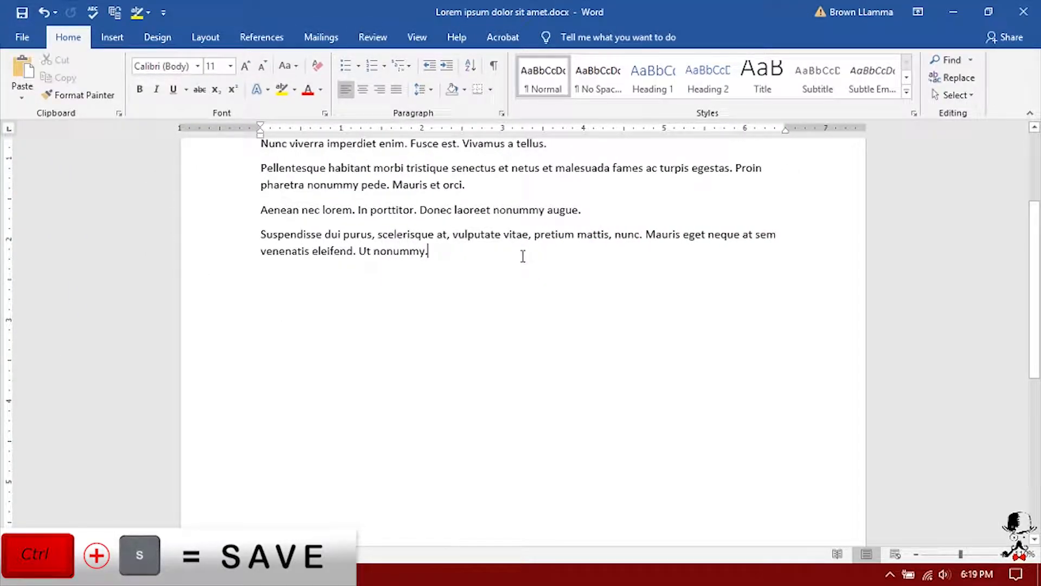
{"action": "key", "text": "ctrl+a"}
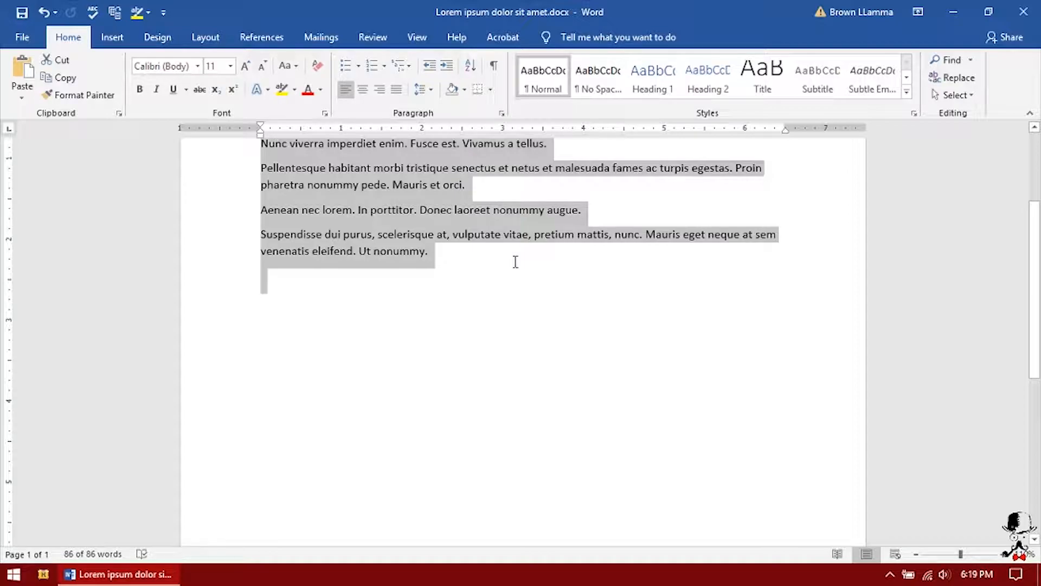
{"action": "scroll", "coordinate": [549, 292], "scroll_direction": "up", "scroll_amount": 3}
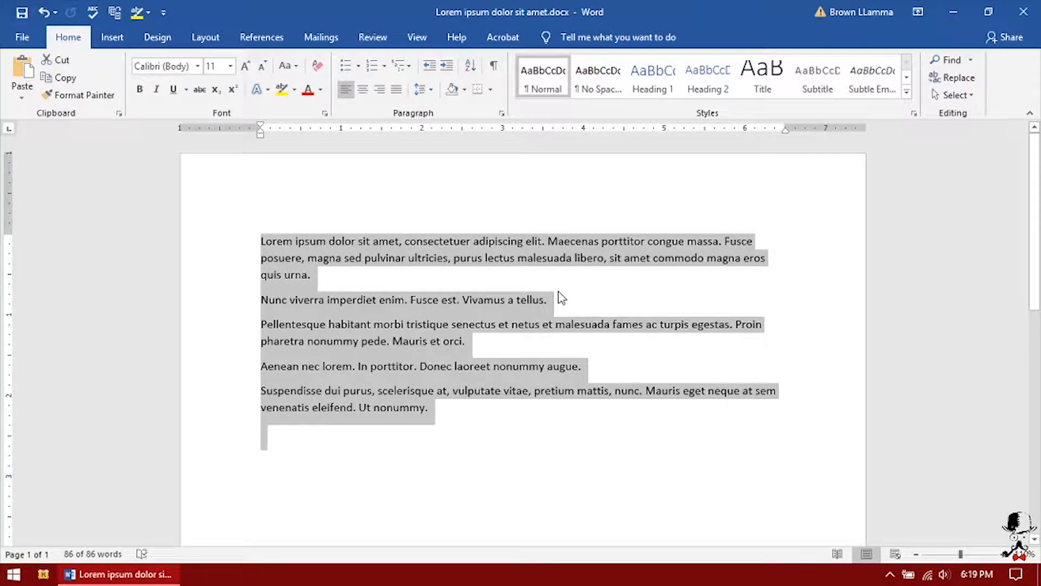
{"action": "left_click", "coordinate": [539, 411]}
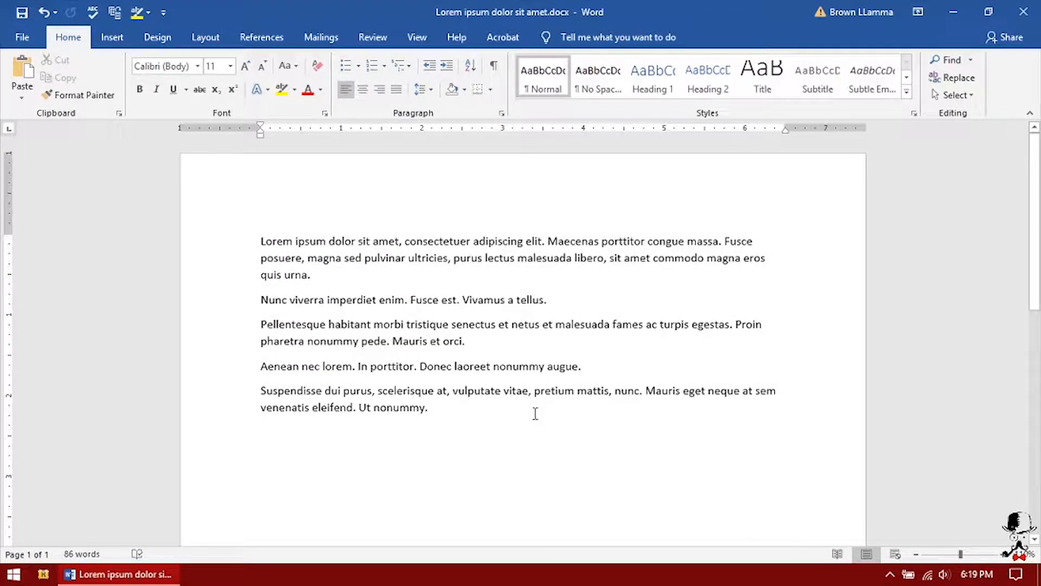
{"action": "key", "text": "ctrl+a"}
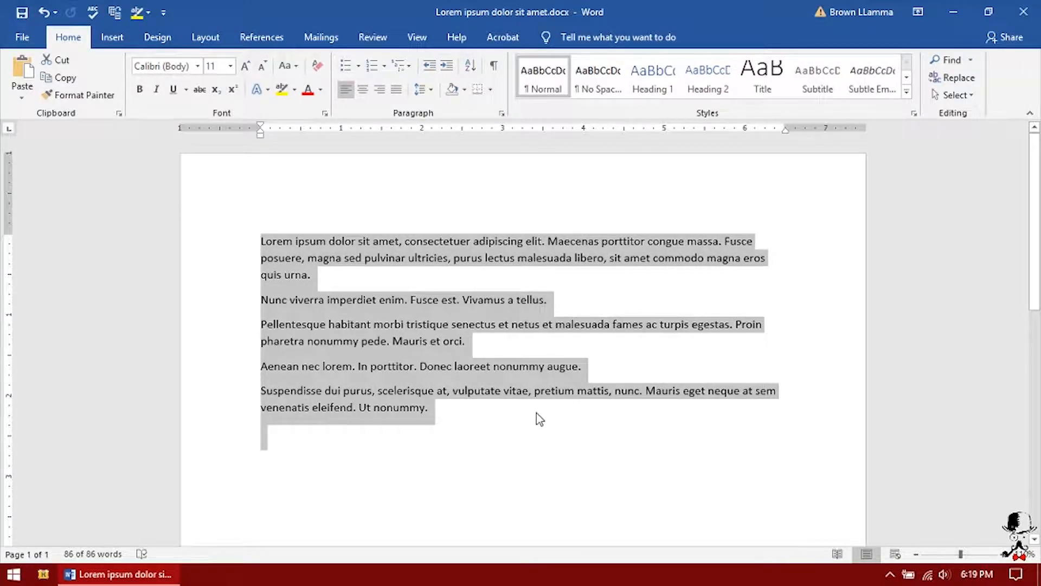
{"action": "left_click", "coordinate": [538, 412]}
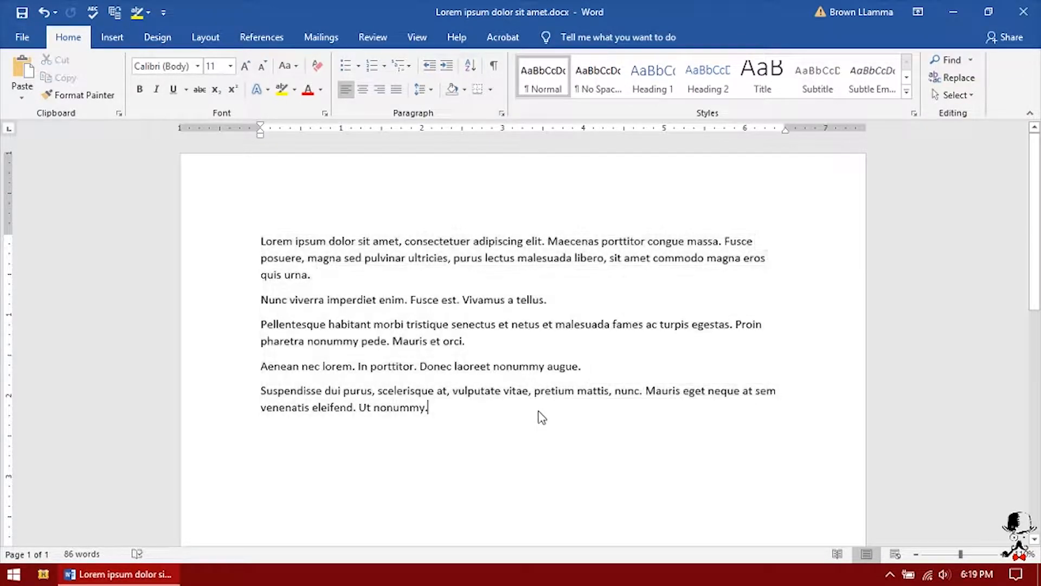
{"action": "key", "text": "ctrl+a"}
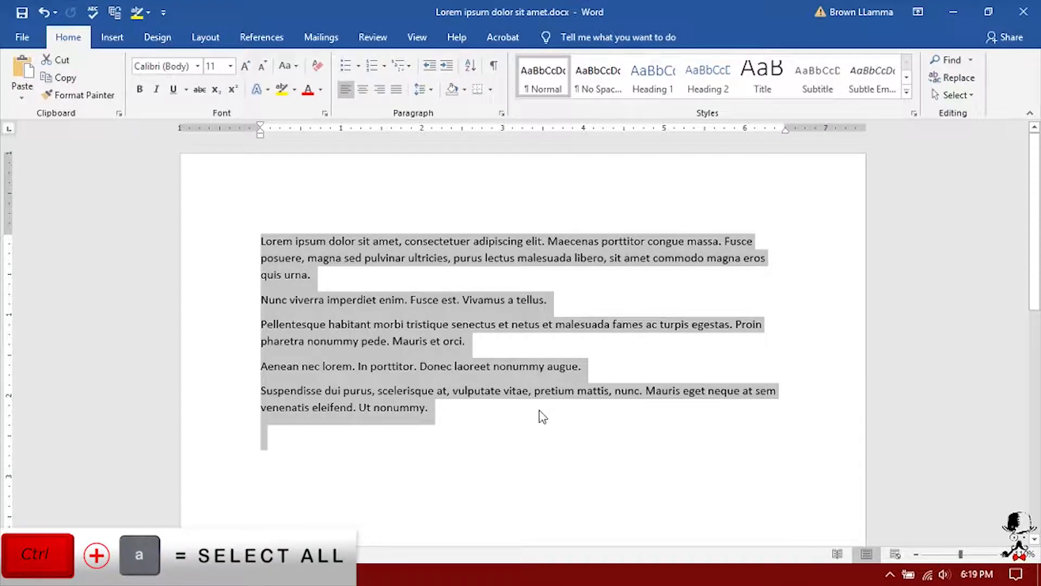
- Copy the whole selected text, paste it into a new paragraph after the last one, and save the document
{"action": "key", "text": "ctrl+c"}
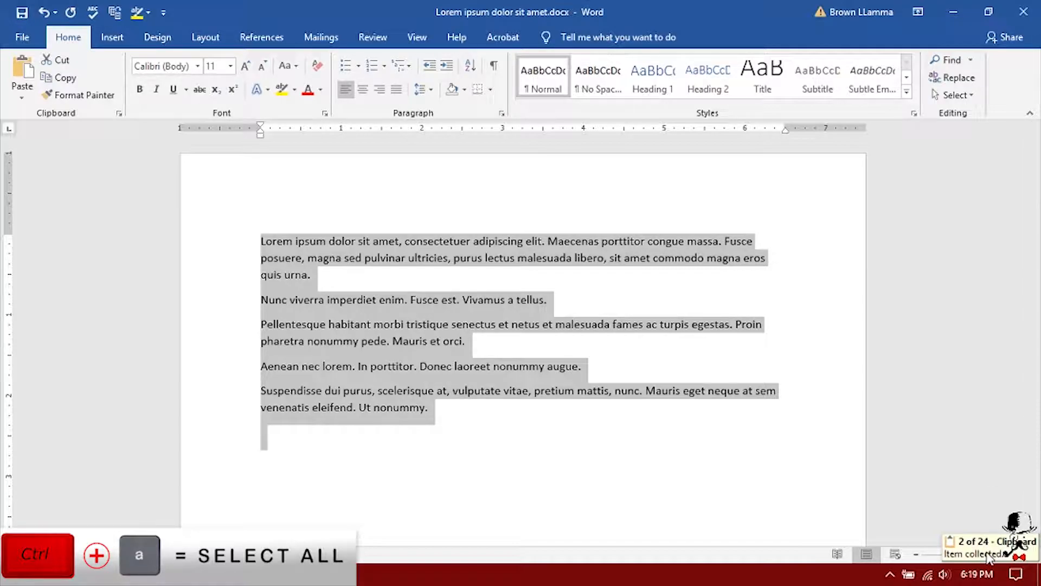
{"action": "left_click", "coordinate": [659, 424]}
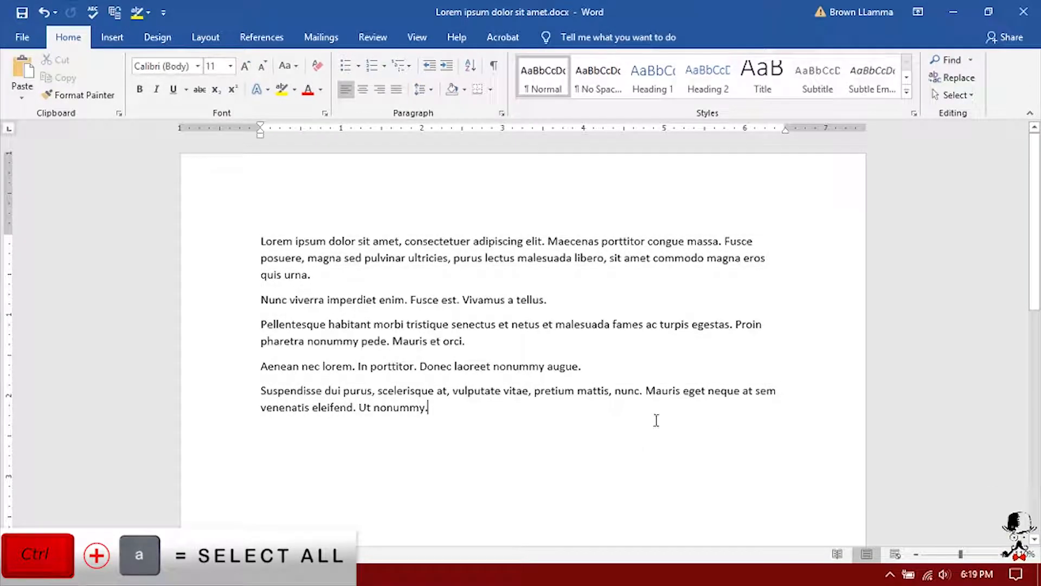
{"action": "key", "text": "Return"}
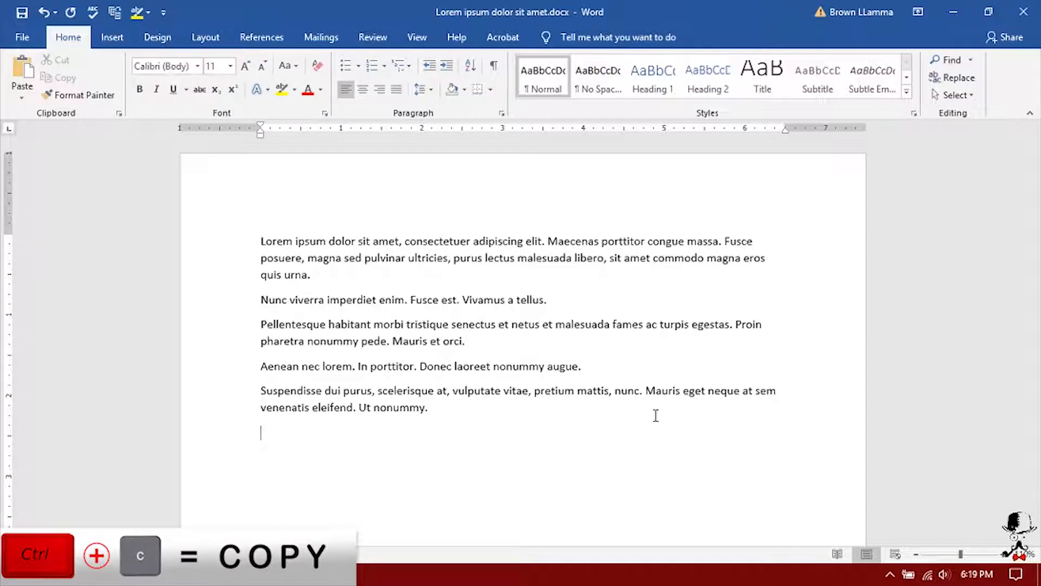
{"action": "key", "text": "ctrl+v"}
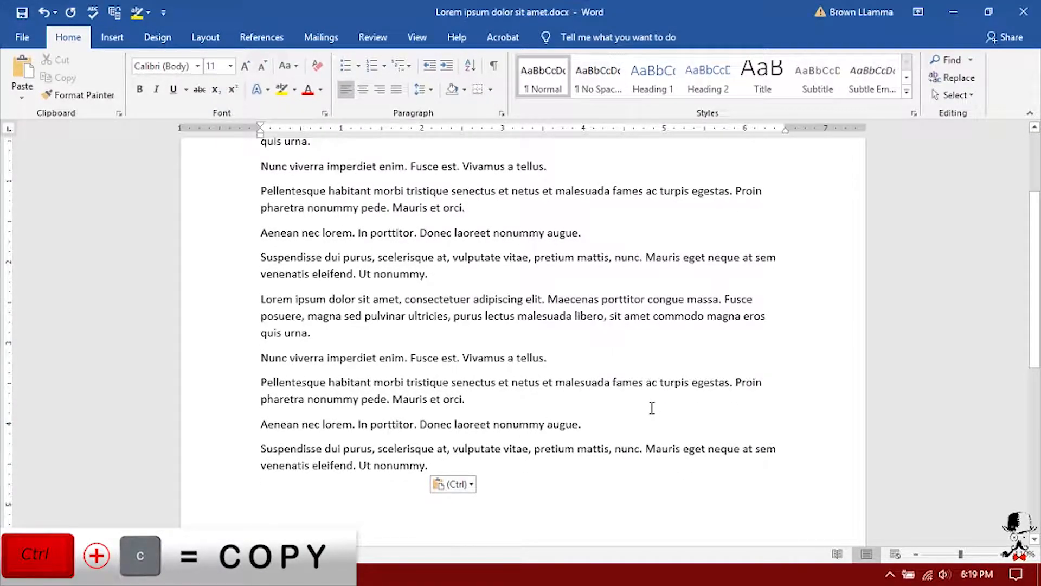
{"action": "scroll", "coordinate": [653, 408], "scroll_direction": "up", "scroll_amount": 3}
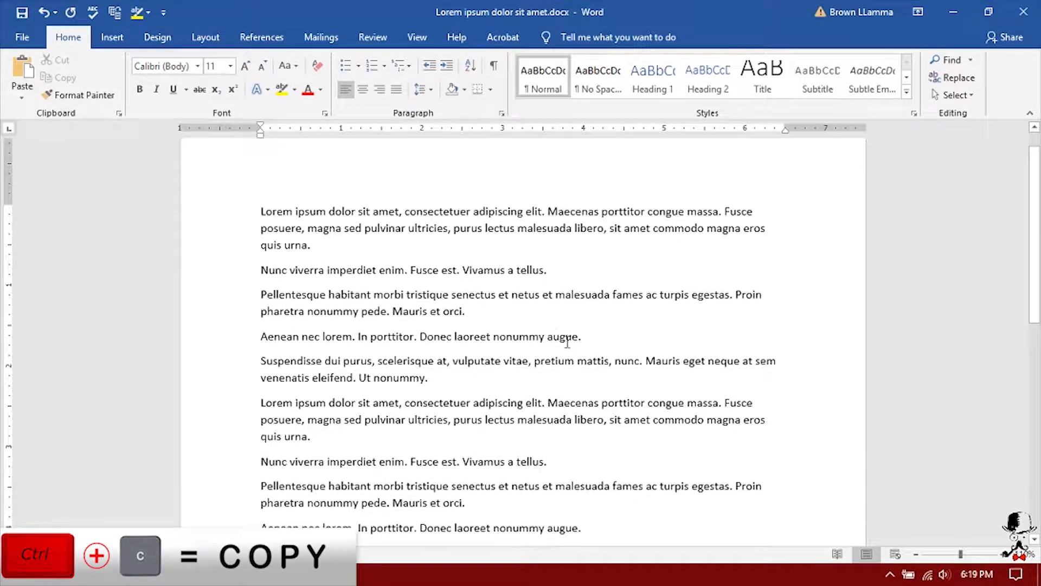
{"action": "left_click", "coordinate": [24, 38]}
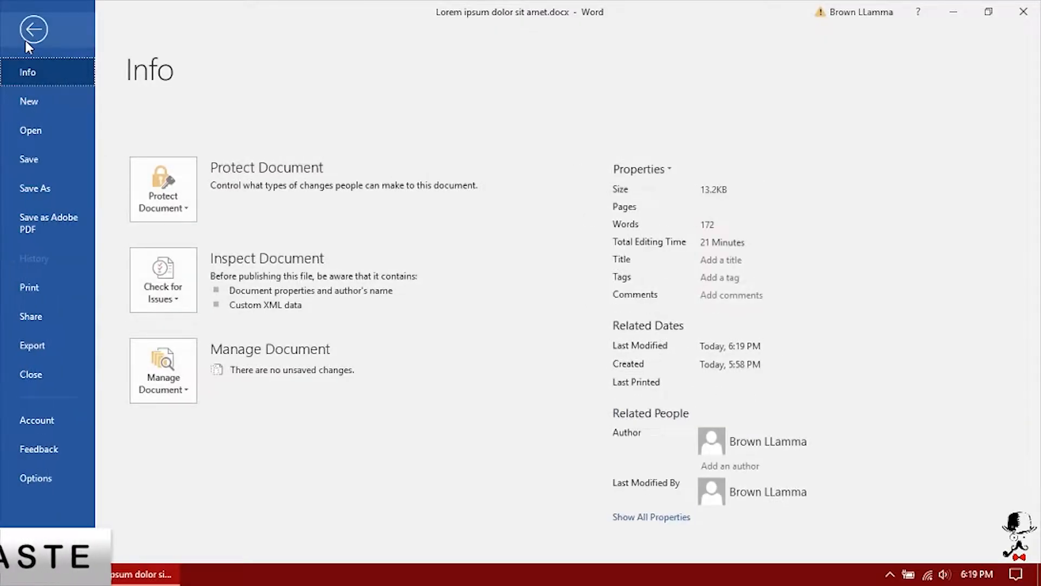
{"action": "left_click", "coordinate": [38, 155]}
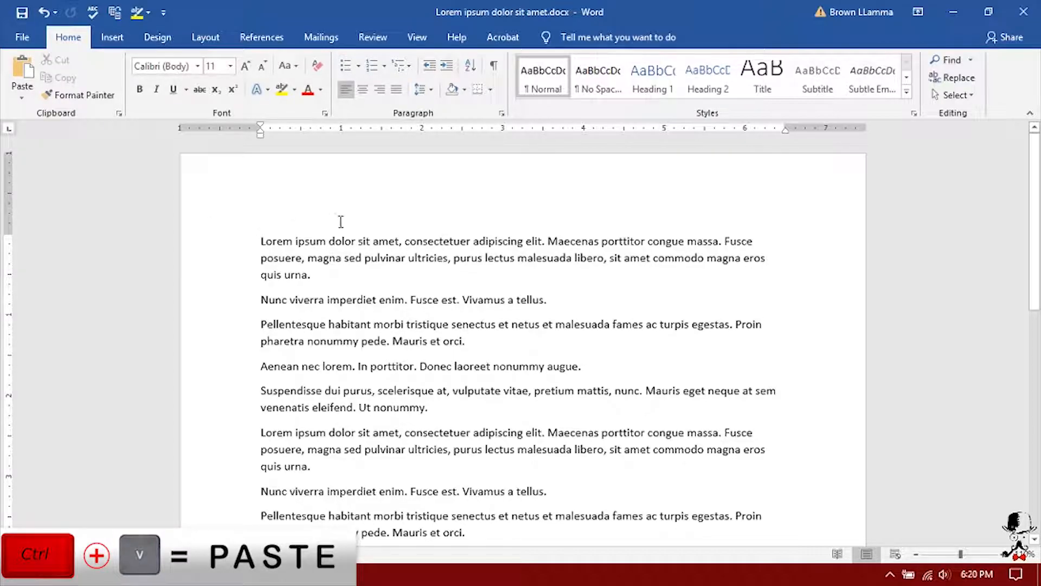
- View the paste options offered for the pasted text and dismiss them
{"action": "scroll", "coordinate": [360, 234], "scroll_direction": "down", "scroll_amount": 1}
{"action": "key", "text": "ctrl+v"}
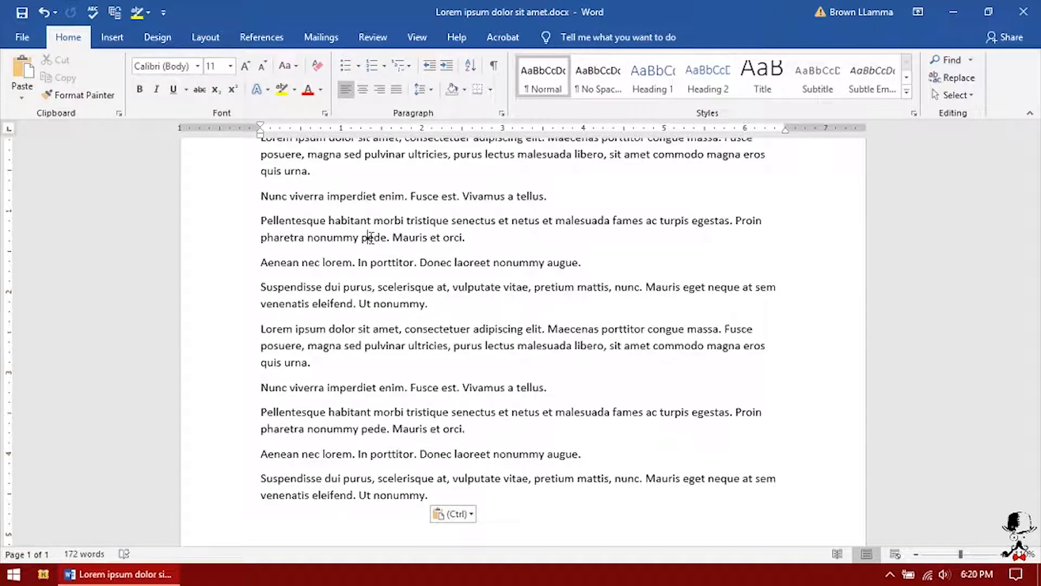
{"action": "key", "text": "ctrl"}
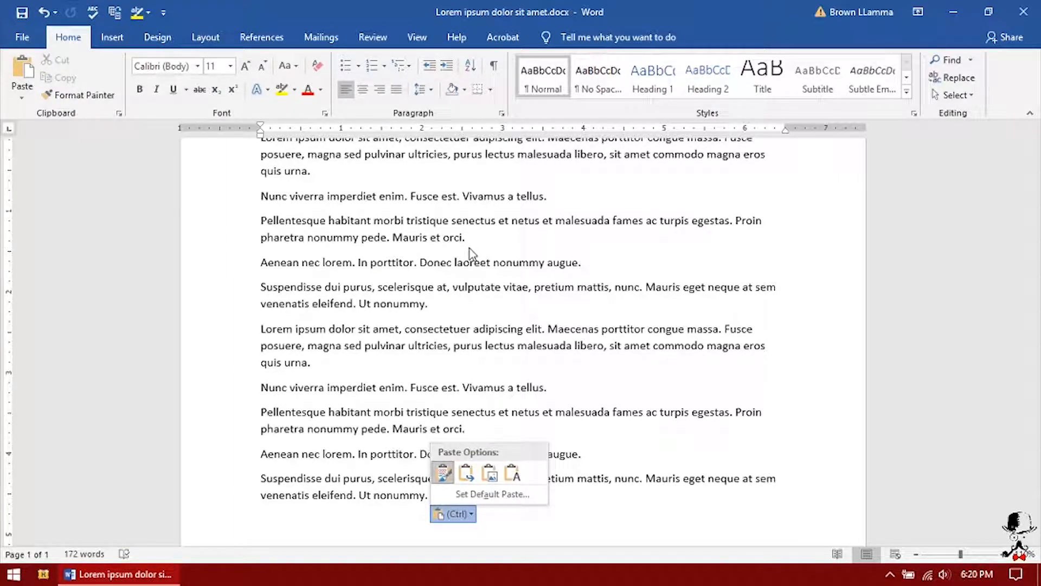
{"action": "key", "text": "Escape"}
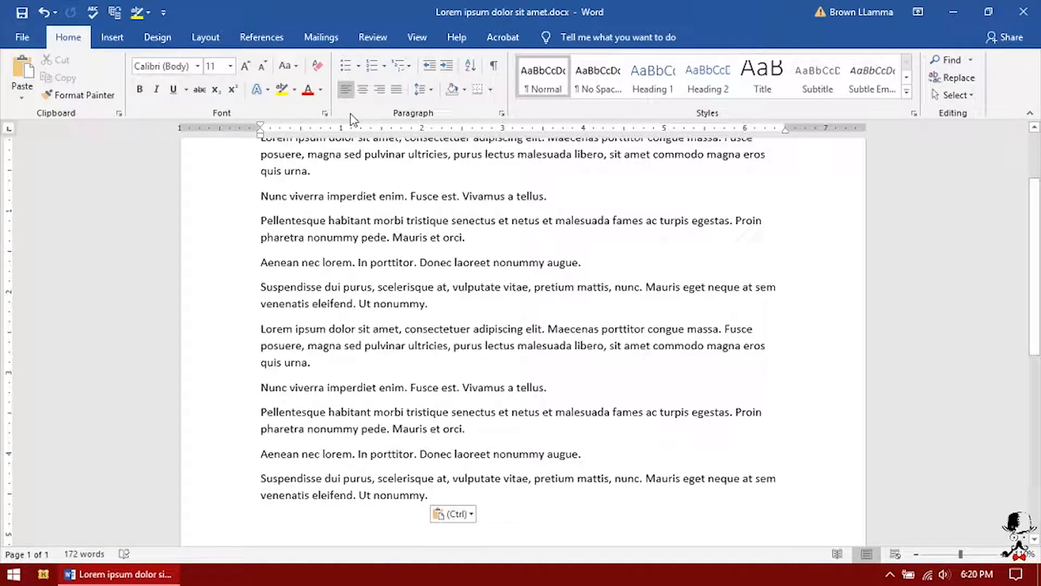
- Start saving a copy of the document to the Desktop and enlarge the Save As dialog
{"action": "left_click", "coordinate": [23, 38]}
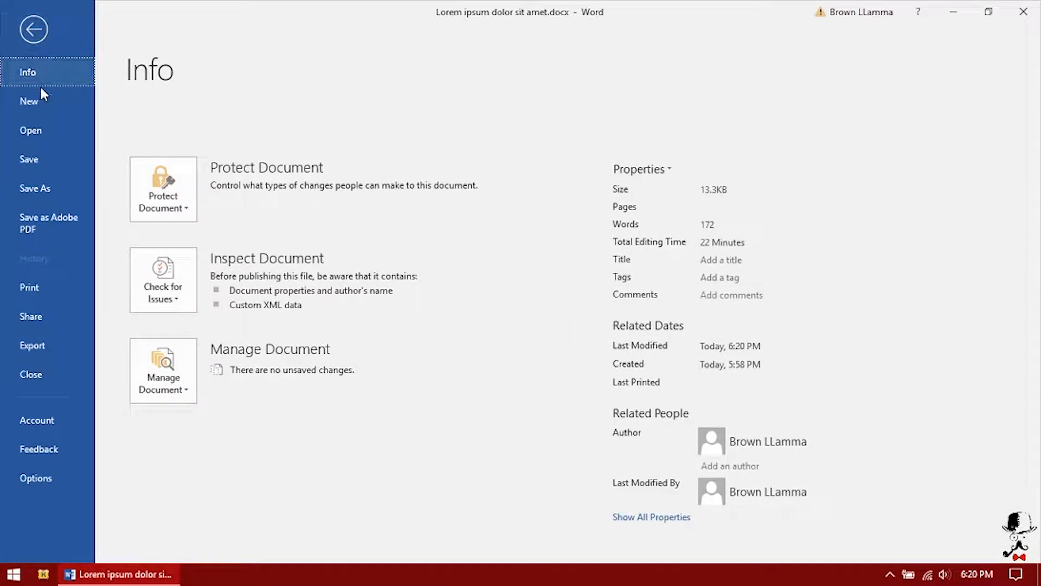
{"action": "left_click", "coordinate": [60, 194]}
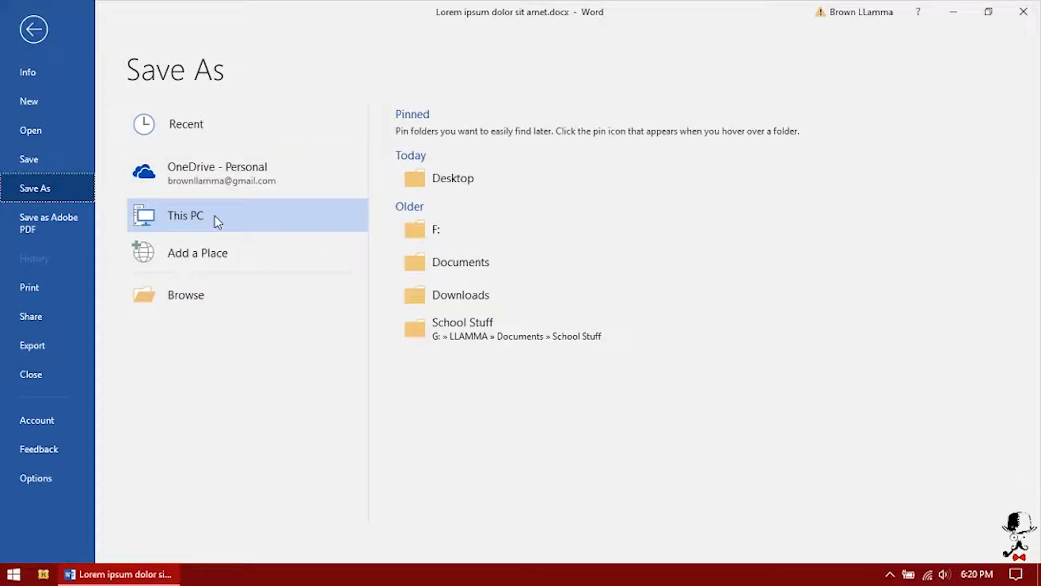
{"action": "left_click", "coordinate": [475, 184]}
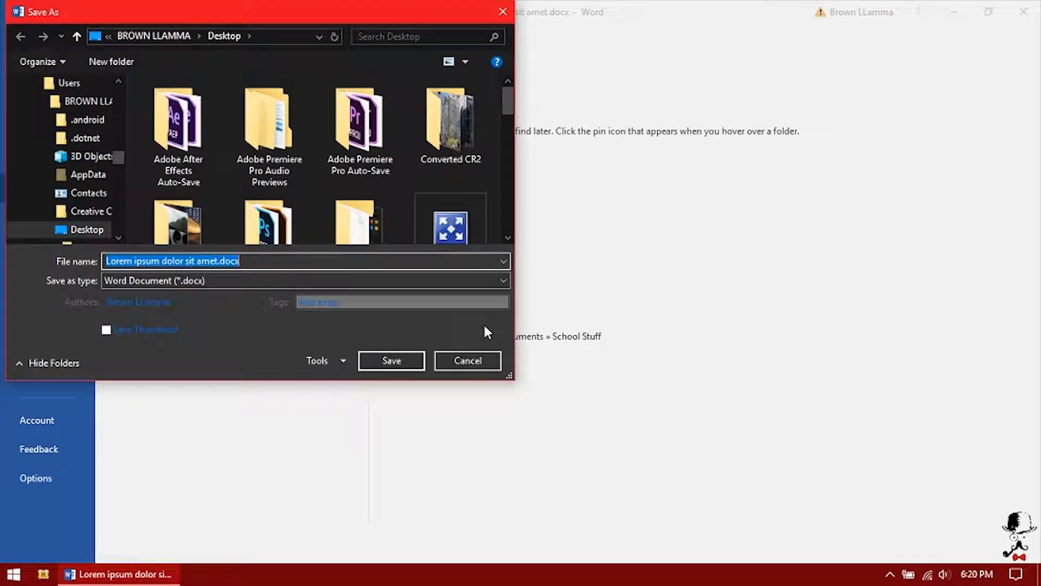
{"action": "left_click_drag", "start_coordinate": [509, 378], "coordinate": [855, 526]}
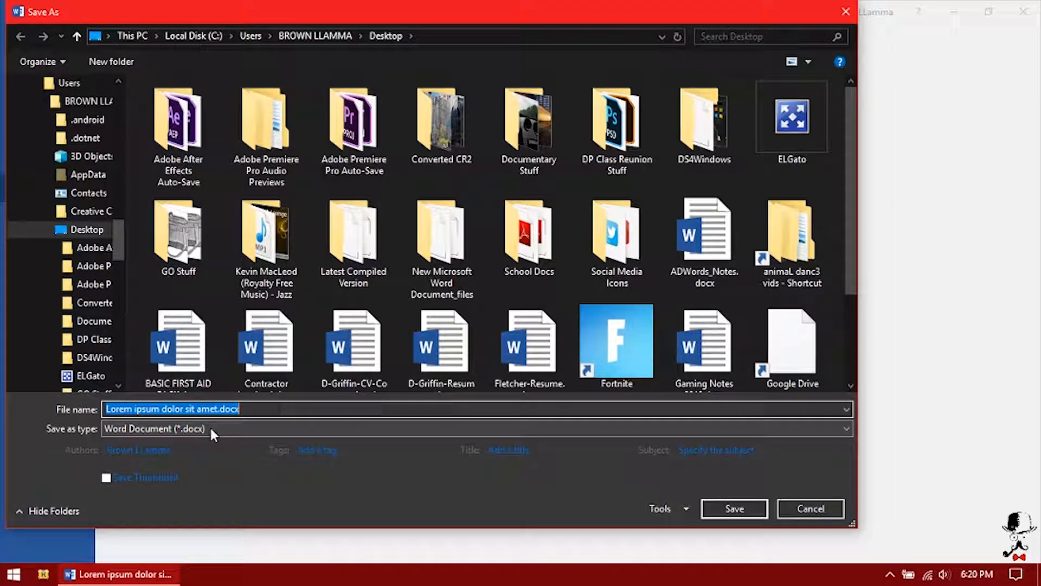
- Try PDF and XPS Document as the file type, review the other available formats, and return to the document without saving a copy
{"action": "left_click", "coordinate": [184, 428]}
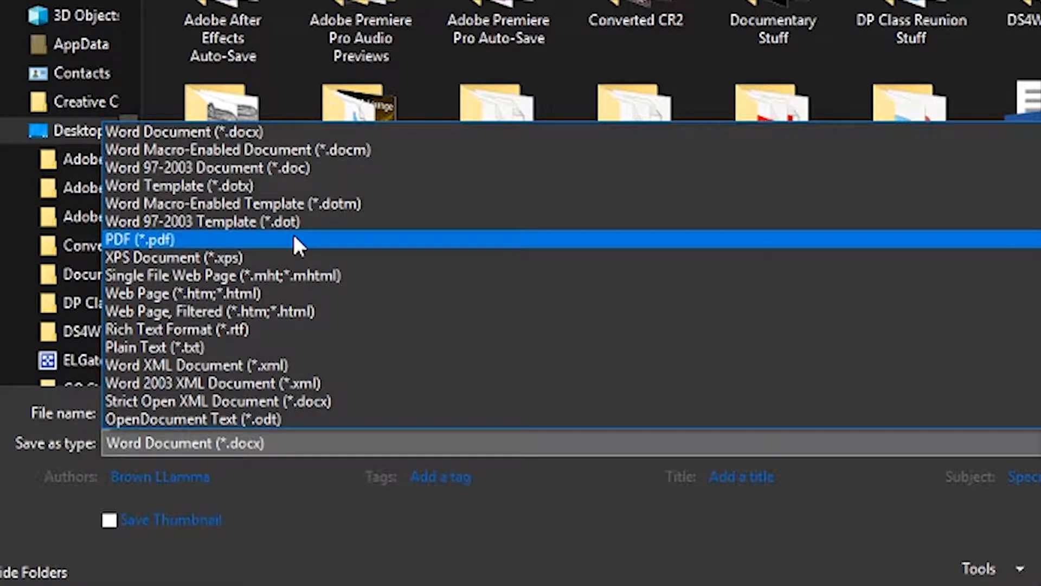
{"action": "left_click", "coordinate": [294, 238]}
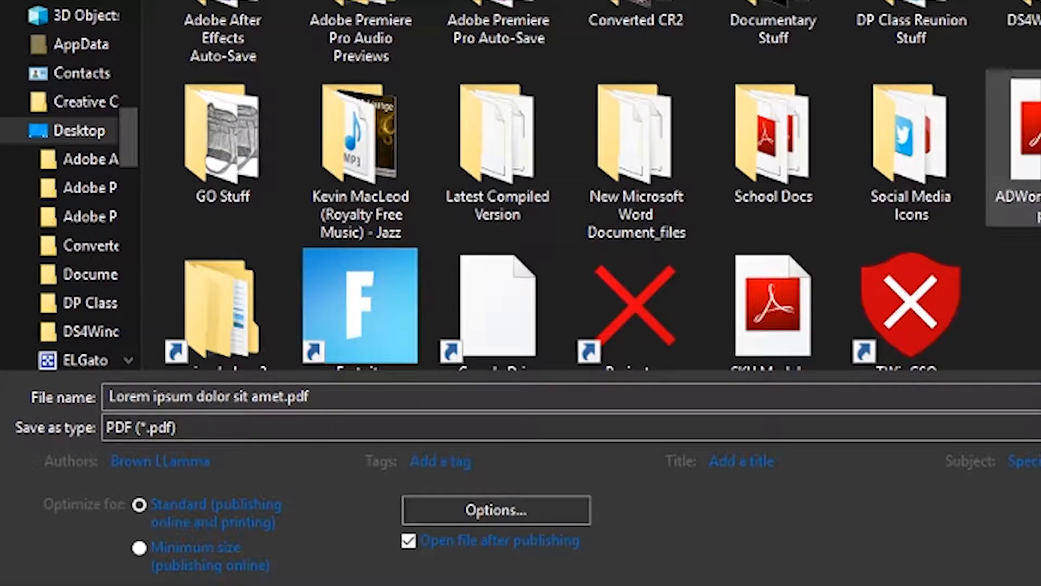
{"action": "left_click", "coordinate": [236, 428]}
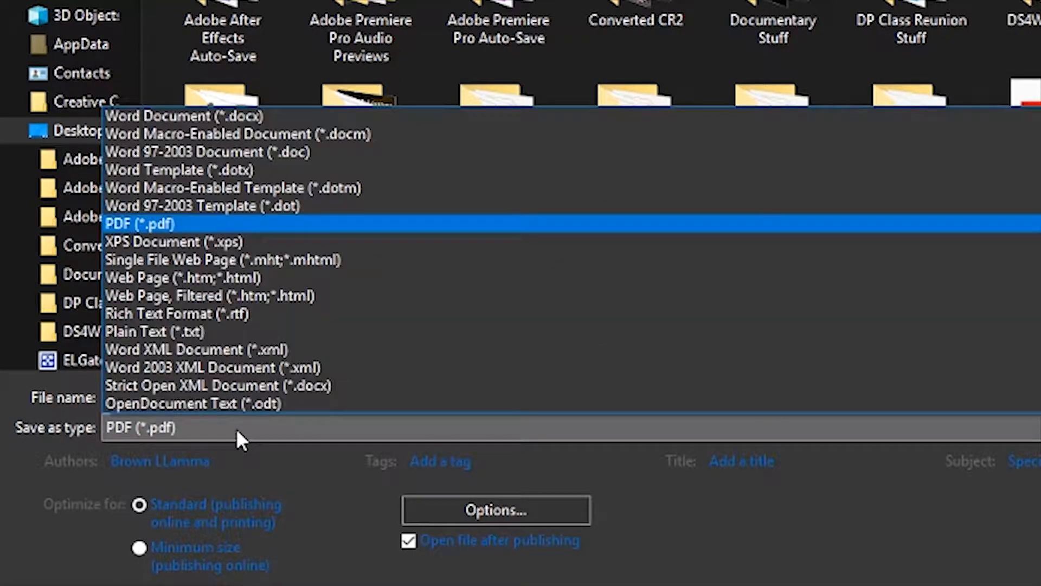
{"action": "left_click", "coordinate": [198, 241]}
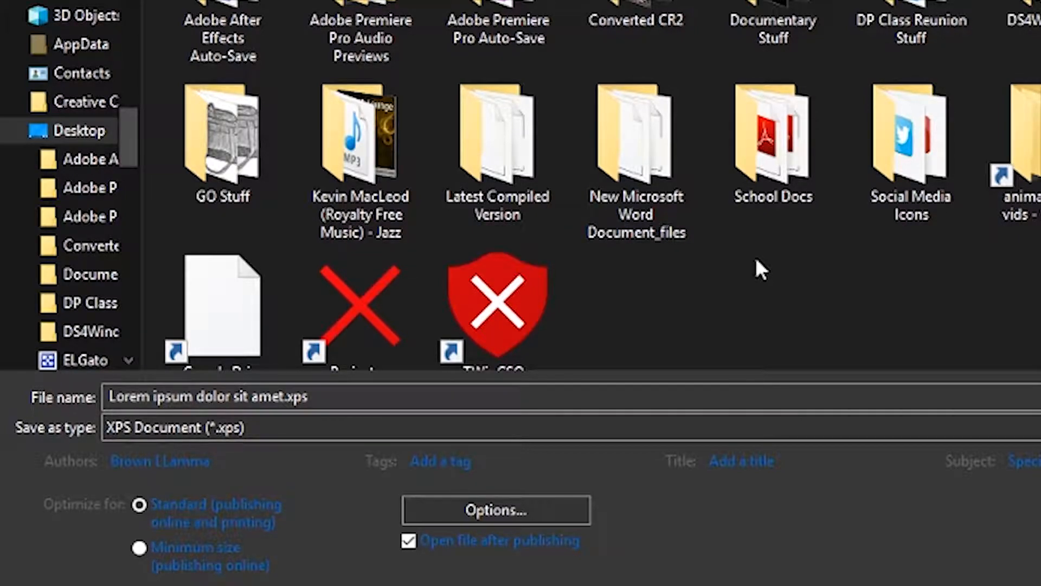
{"action": "left_click", "coordinate": [388, 425]}
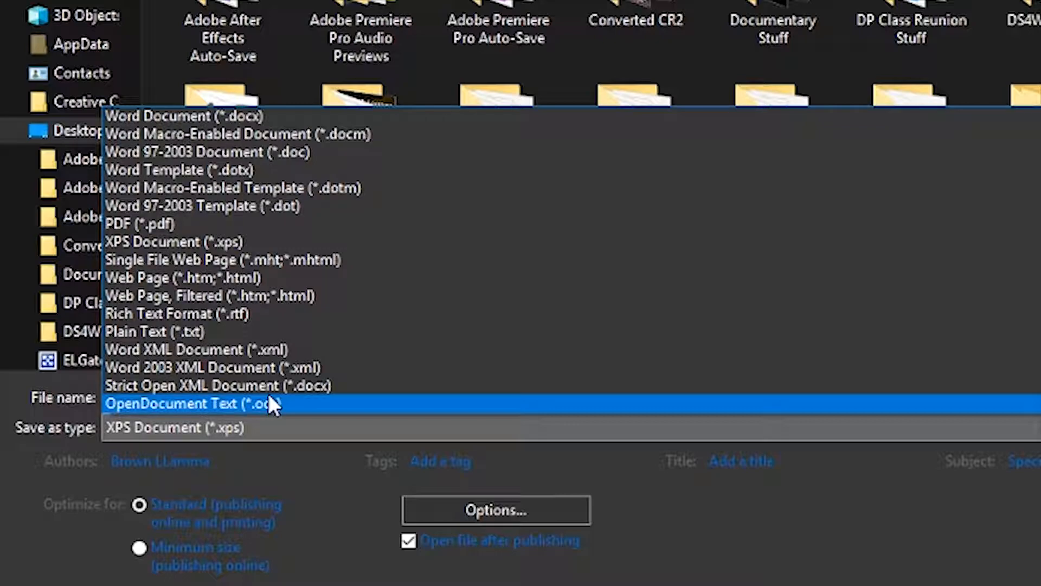
{"action": "key", "text": "Escape"}
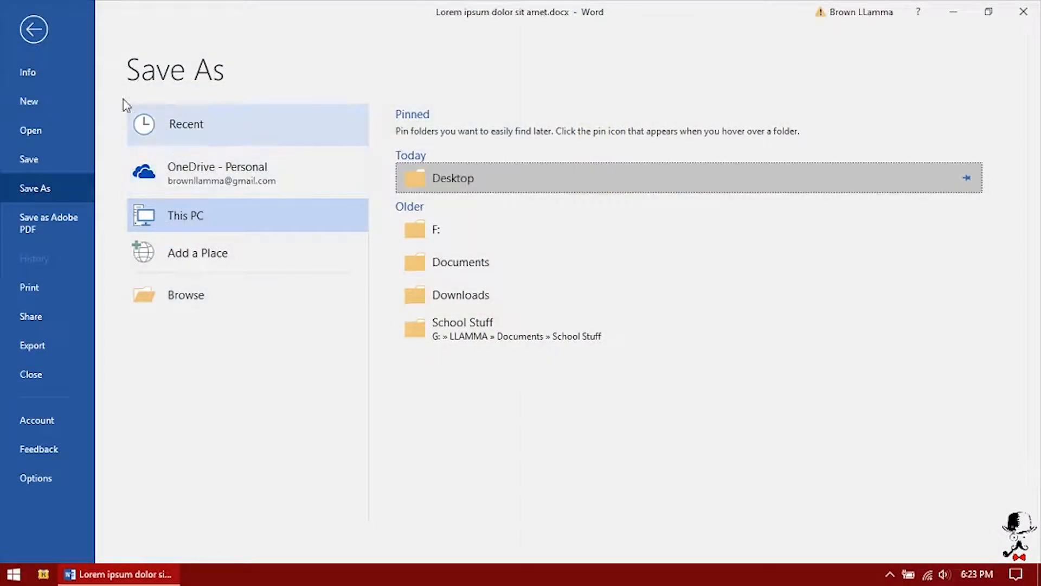
{"action": "left_click", "coordinate": [32, 39]}
{"action": "left_click", "coordinate": [377, 226]}
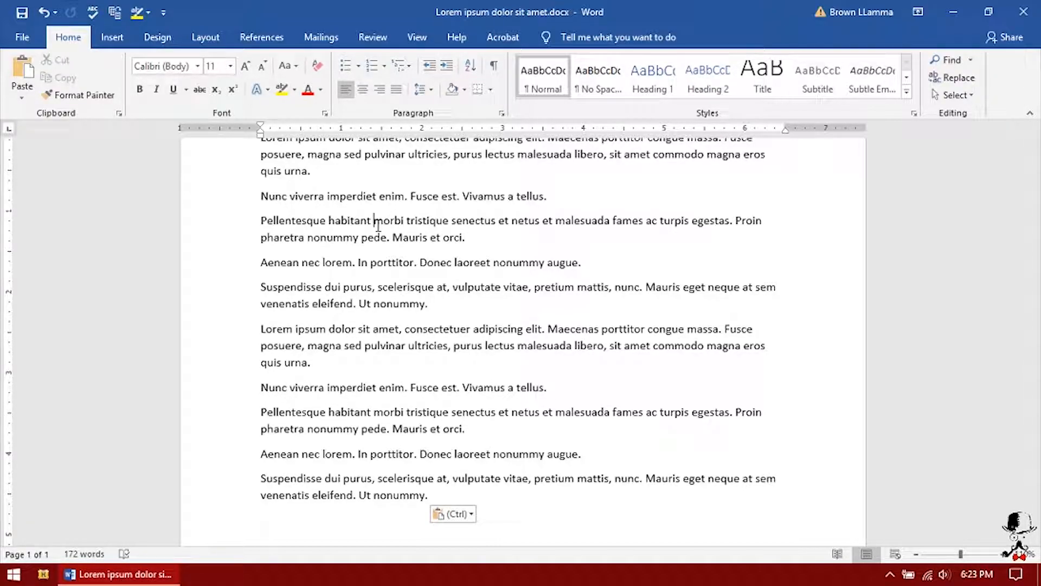
{"action": "left_click", "coordinate": [467, 287]}
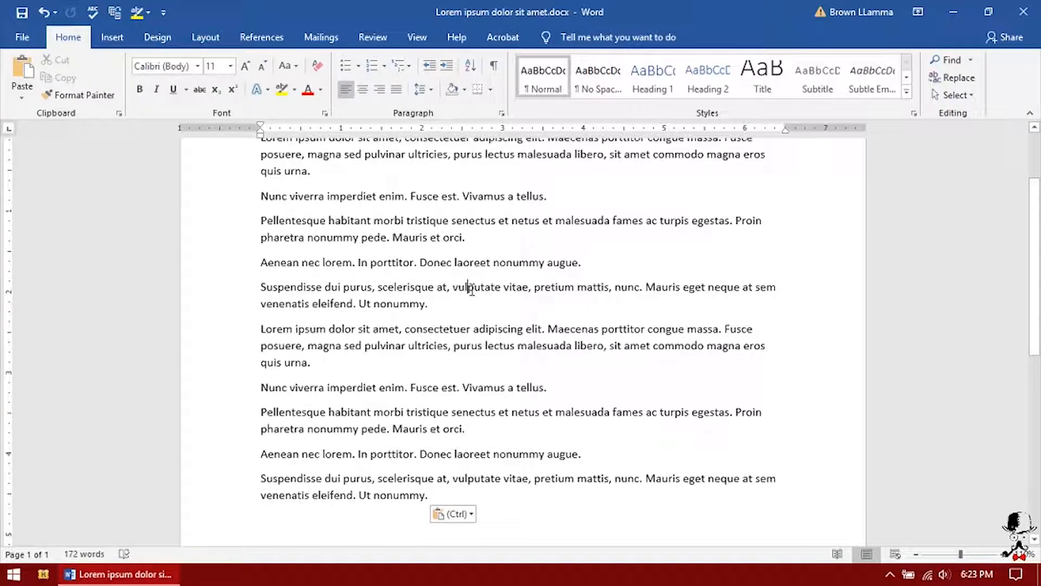
- Close the current document and create a new blank document
{"action": "left_click", "coordinate": [23, 37]}
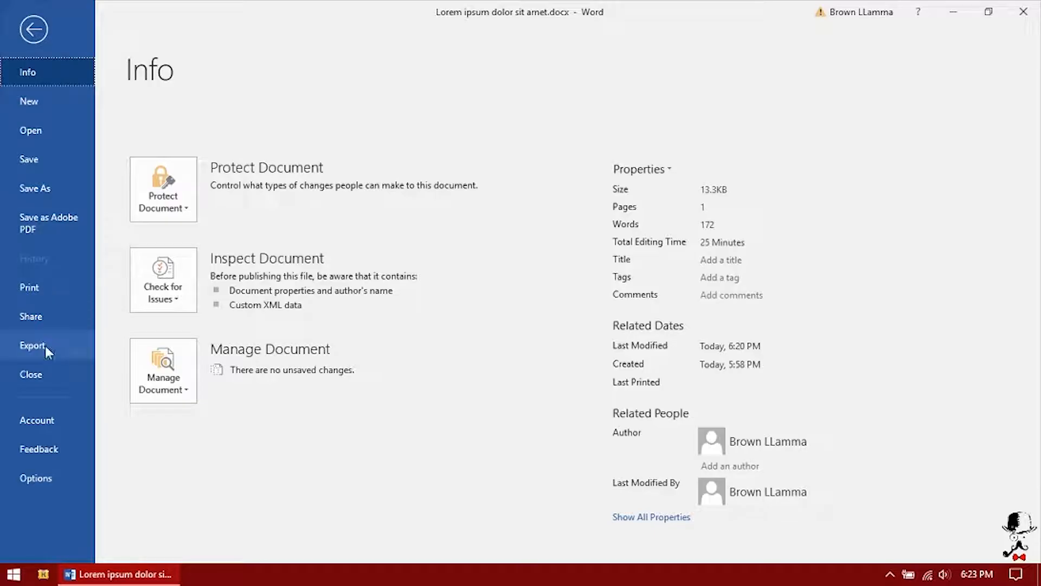
{"action": "left_click", "coordinate": [32, 373]}
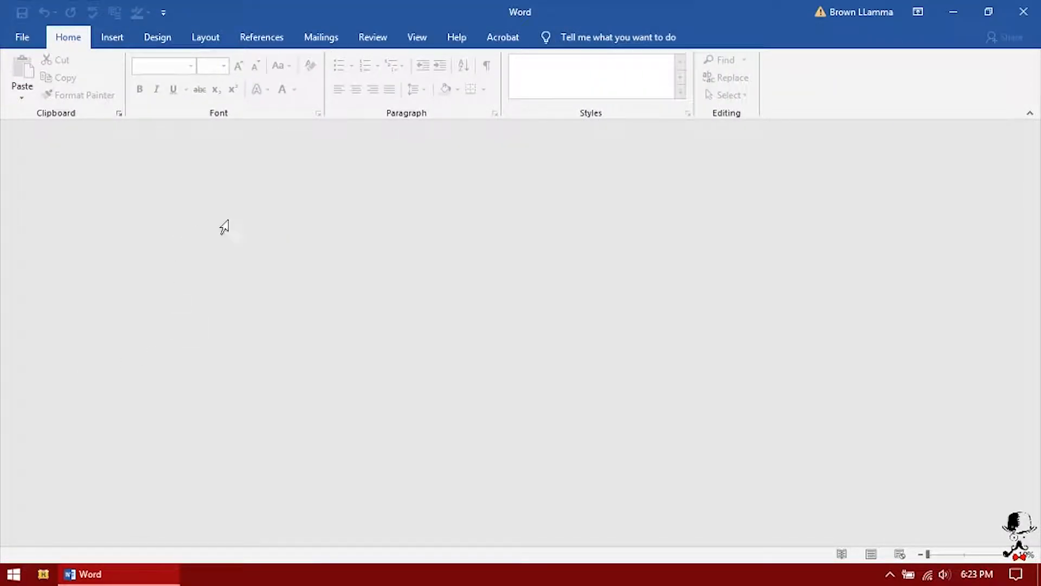
{"action": "left_click", "coordinate": [34, 38]}
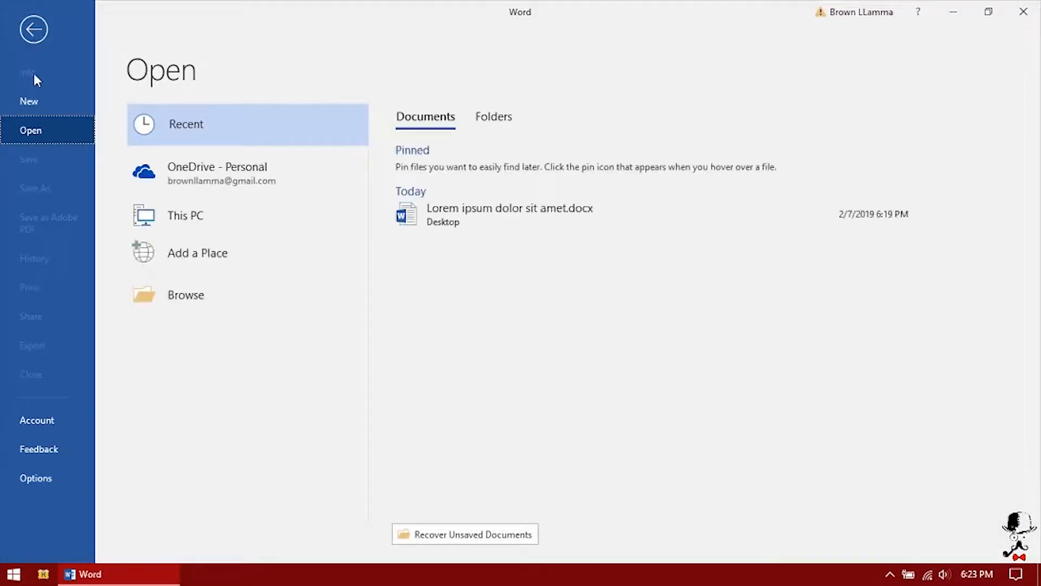
{"action": "left_click", "coordinate": [33, 106]}
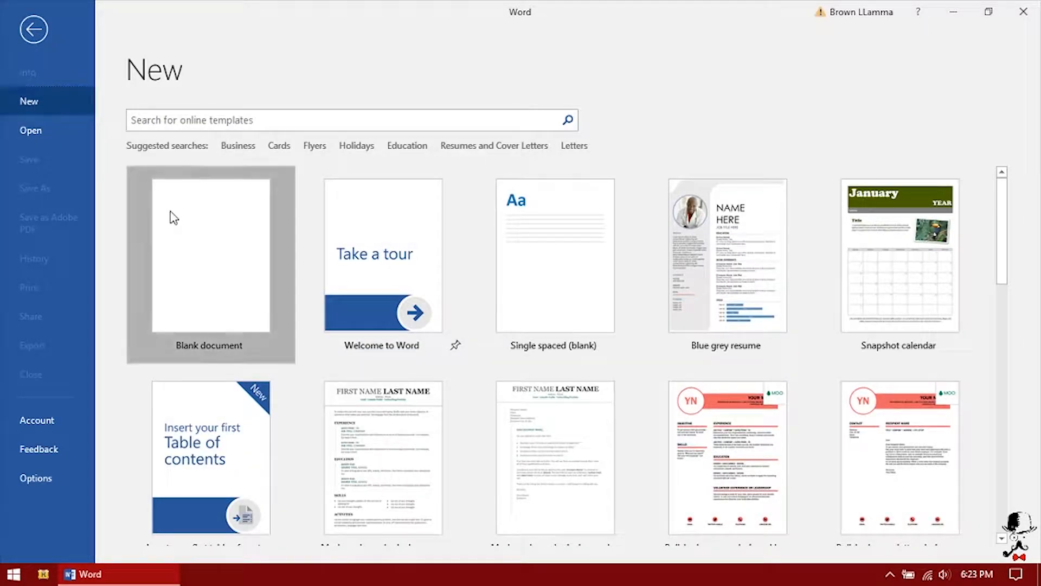
{"action": "left_click", "coordinate": [172, 217]}
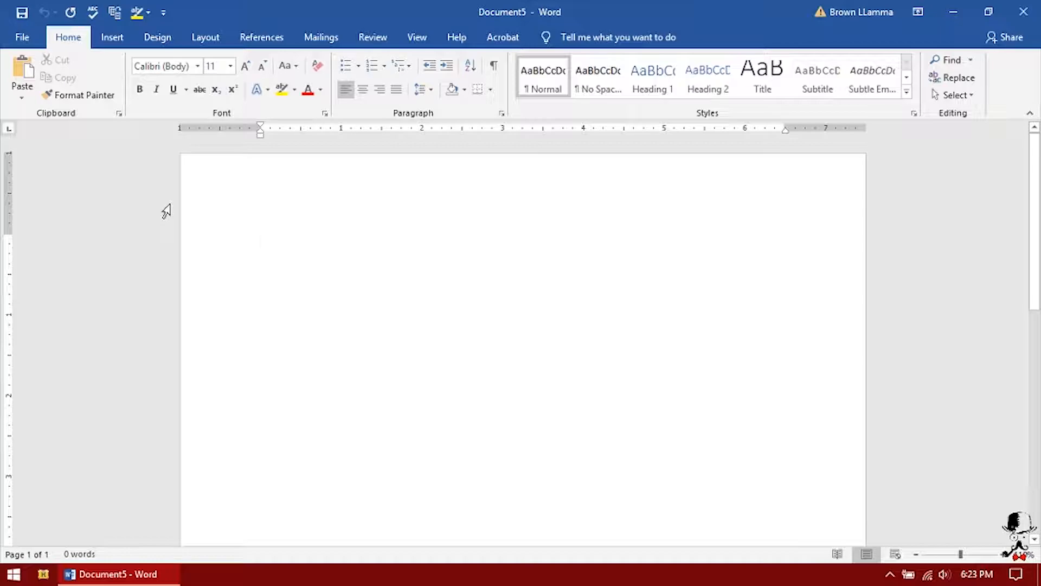
- Examine the new document's Title, Tags and Comments properties, and browse the templates available for new documents
{"action": "left_click", "coordinate": [22, 38]}
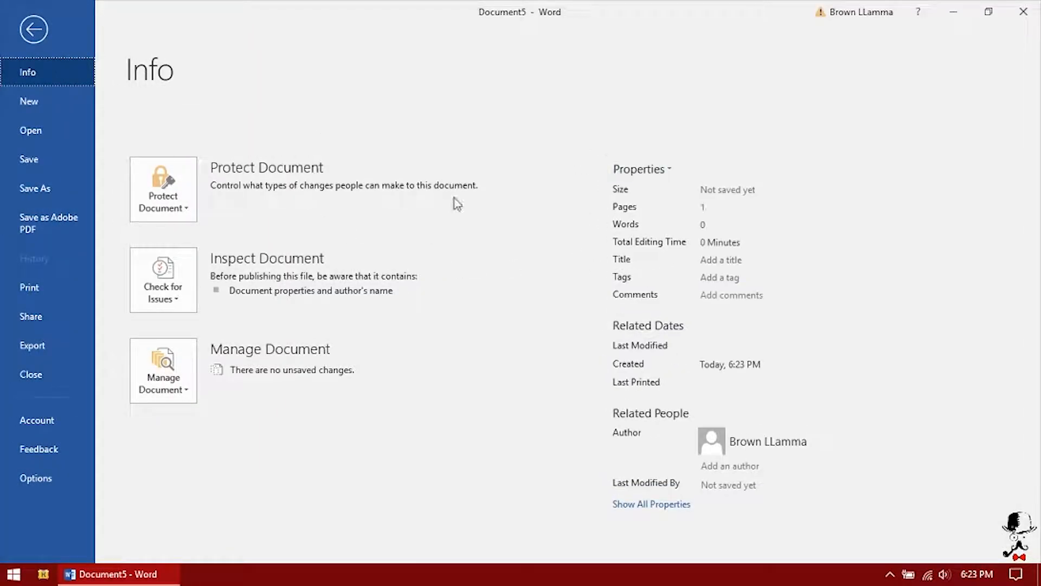
{"action": "left_click", "coordinate": [710, 260]}
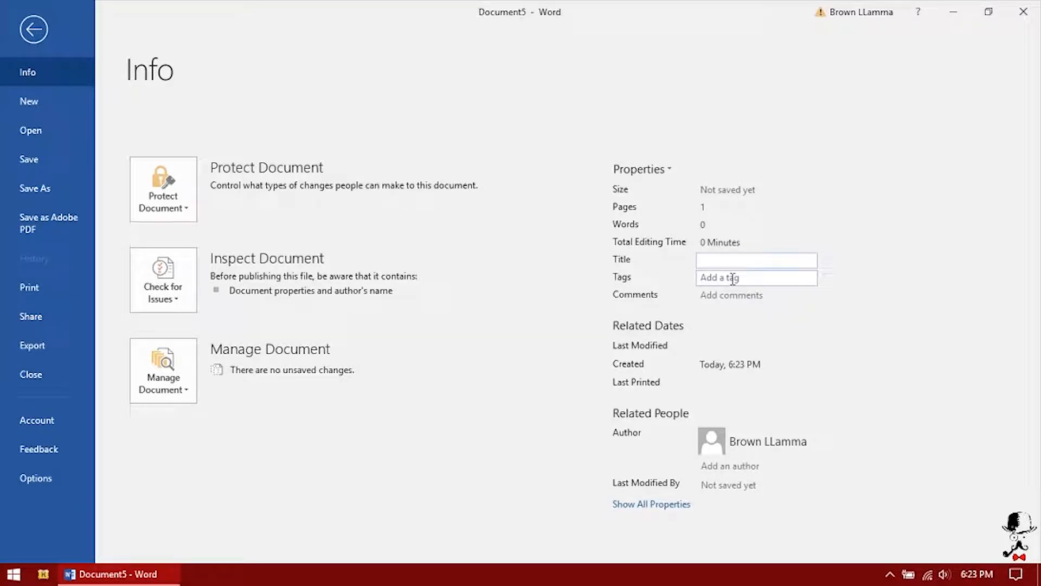
{"action": "left_click", "coordinate": [735, 278]}
{"action": "left_click", "coordinate": [747, 299]}
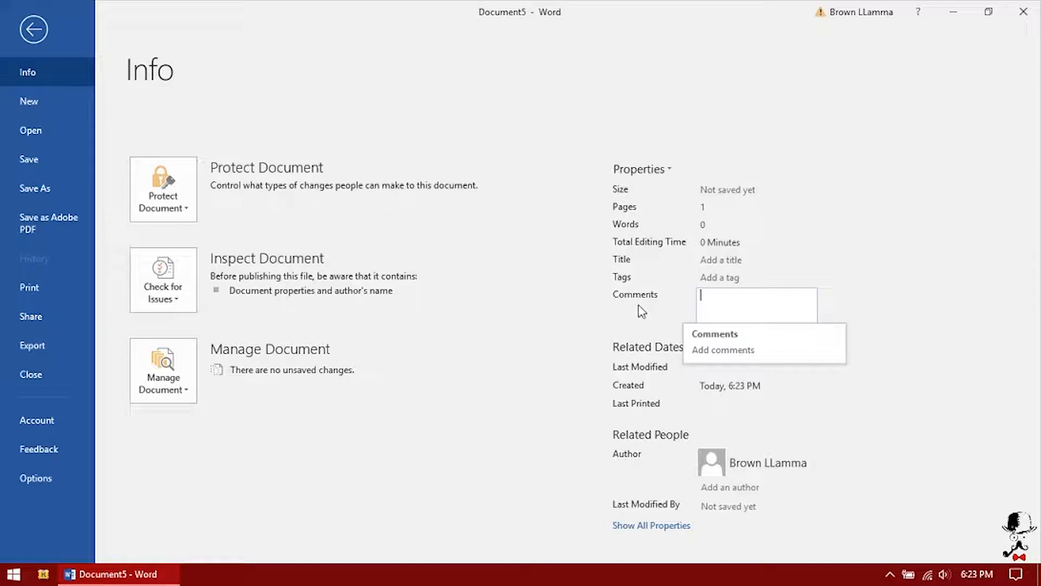
{"action": "left_click", "coordinate": [24, 98]}
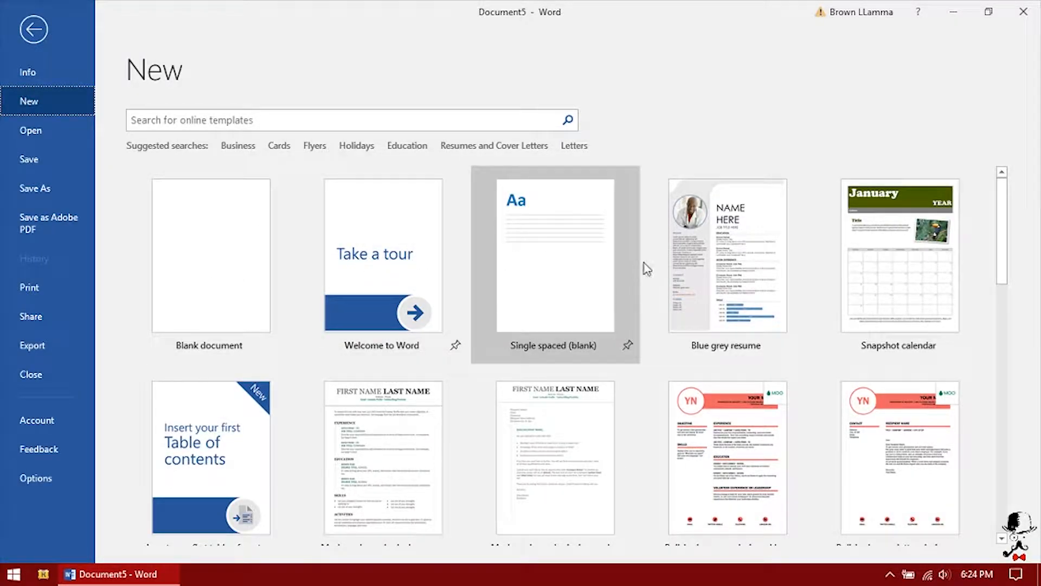
{"action": "scroll", "coordinate": [678, 292], "scroll_direction": "down", "scroll_amount": 4}
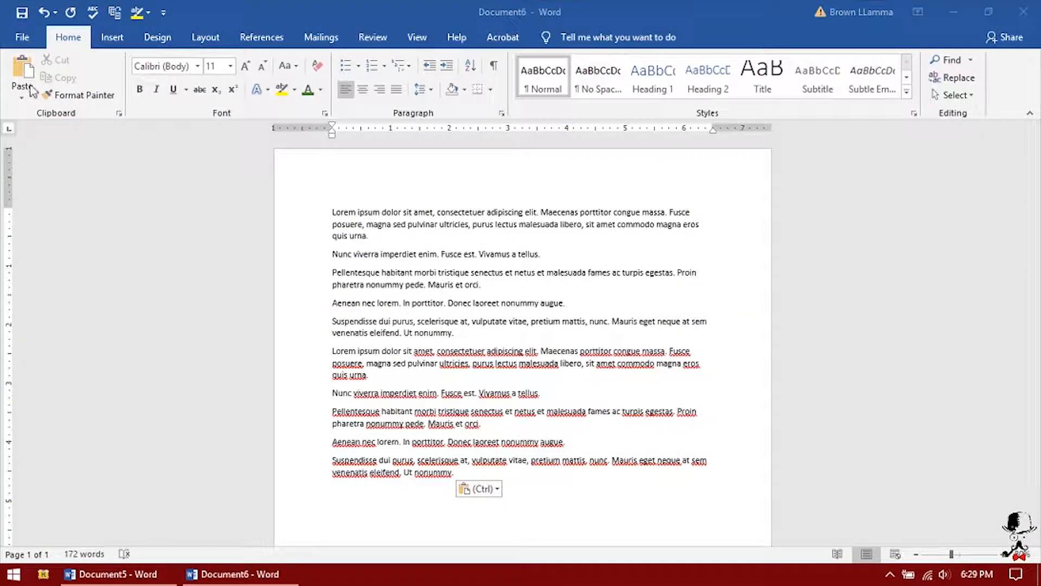
- Examine the document's print preview and settings, and view the list of available printers without choosing another one
{"action": "left_click", "coordinate": [25, 39]}
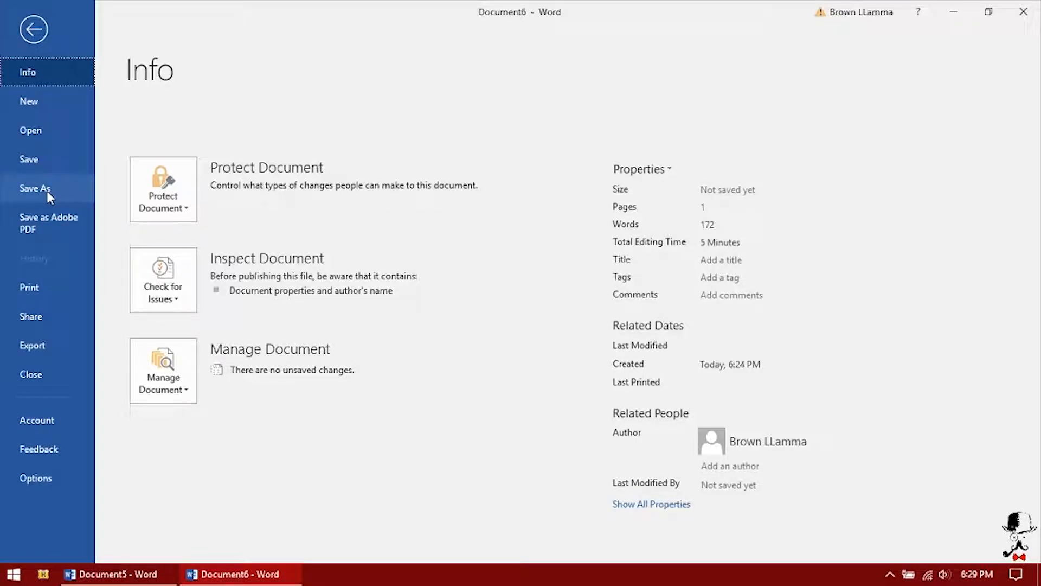
{"action": "left_click", "coordinate": [42, 297]}
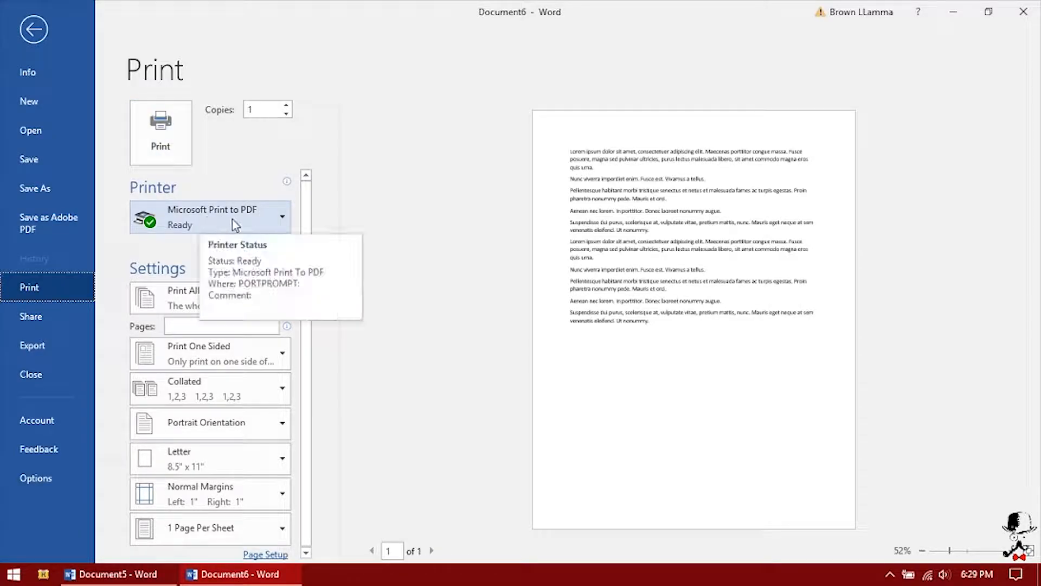
{"action": "left_click", "coordinate": [275, 218]}
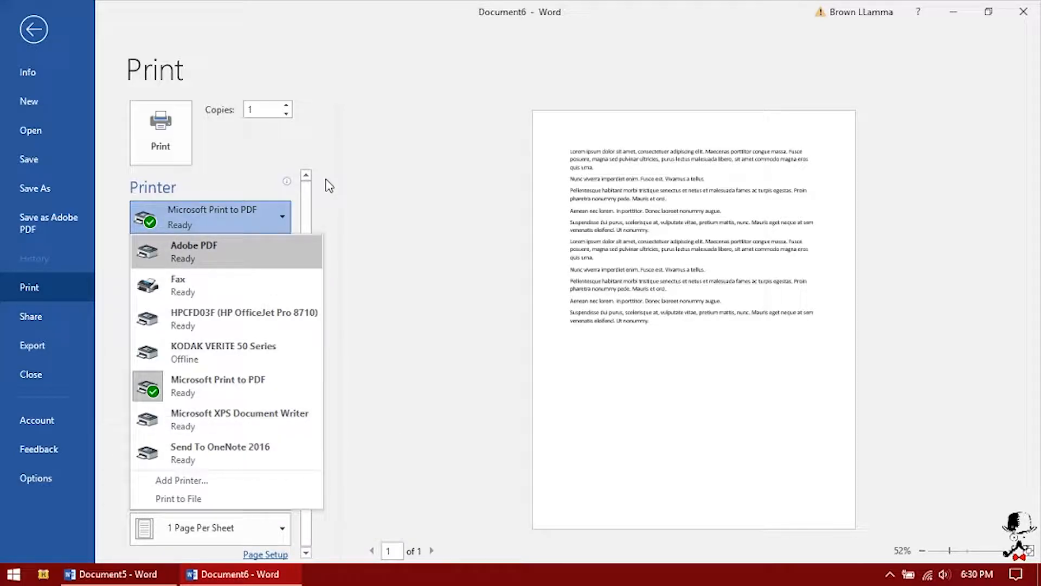
{"action": "left_click", "coordinate": [368, 203]}
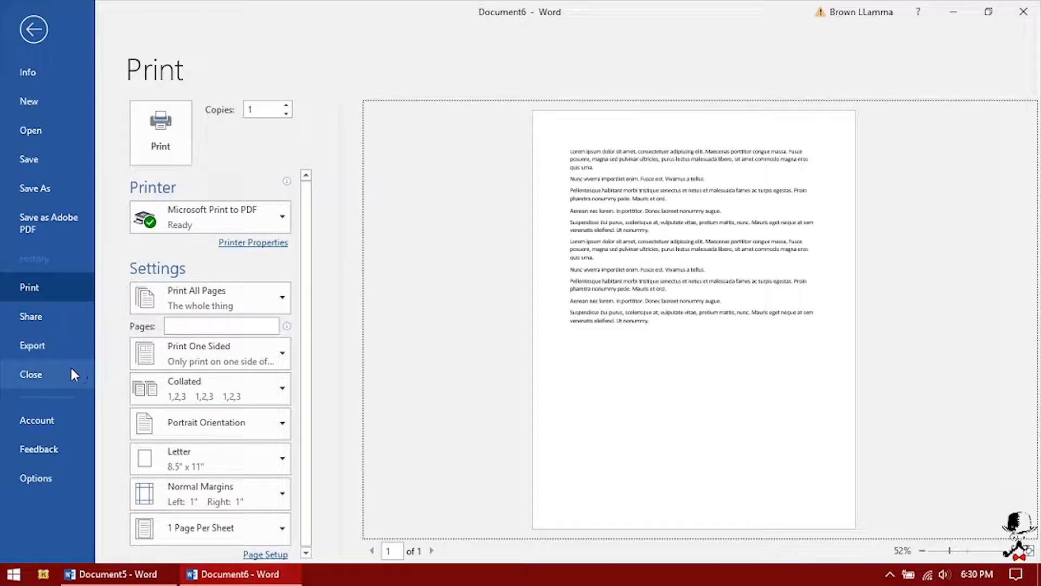
- Examine the document's sharing options and the export options, including the file types offered under Change File Type
{"action": "left_click", "coordinate": [52, 314]}
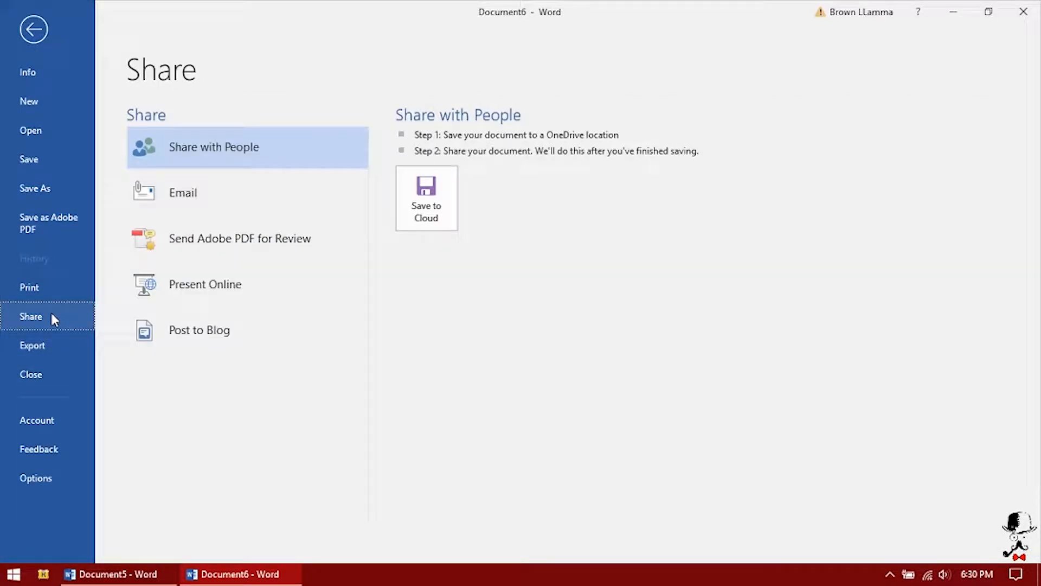
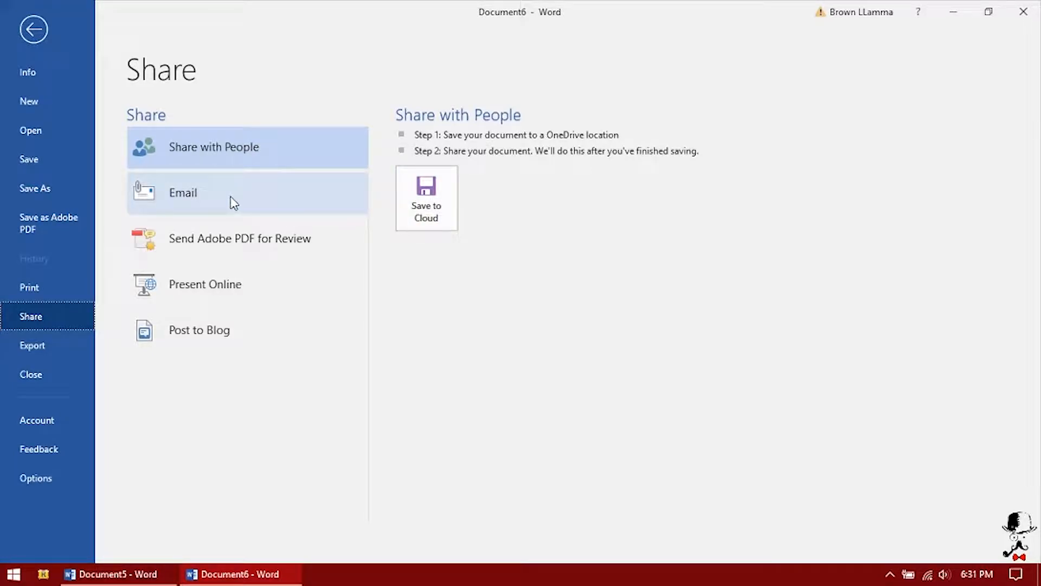
{"action": "left_click", "coordinate": [233, 157]}
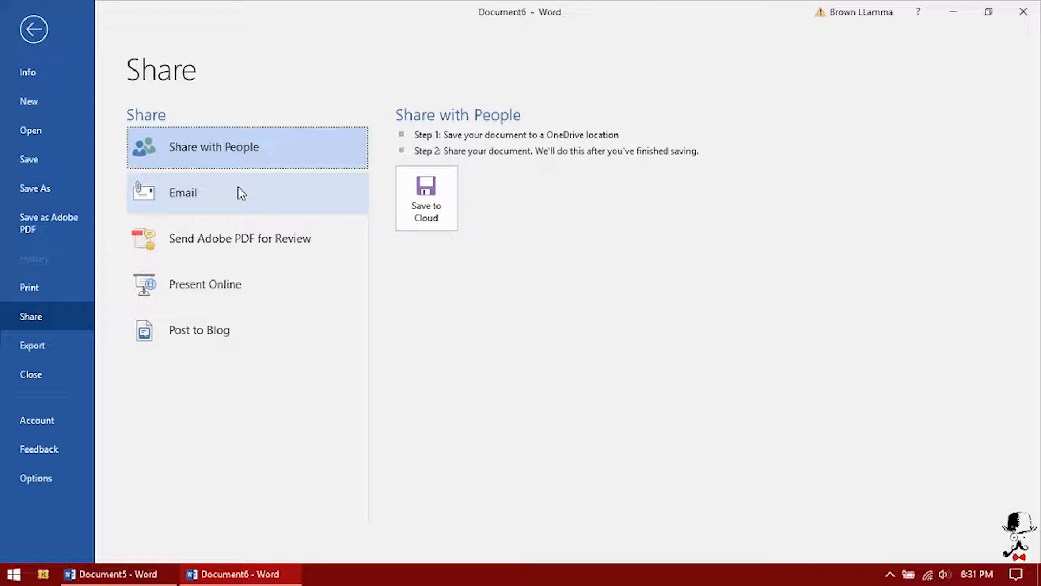
{"action": "left_click", "coordinate": [39, 346]}
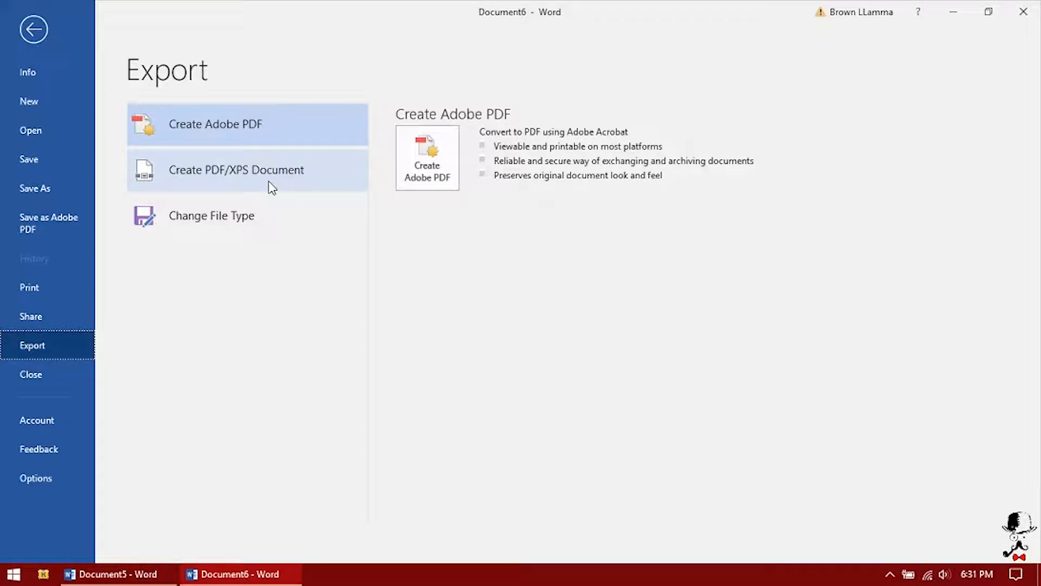
{"action": "left_click", "coordinate": [231, 229]}
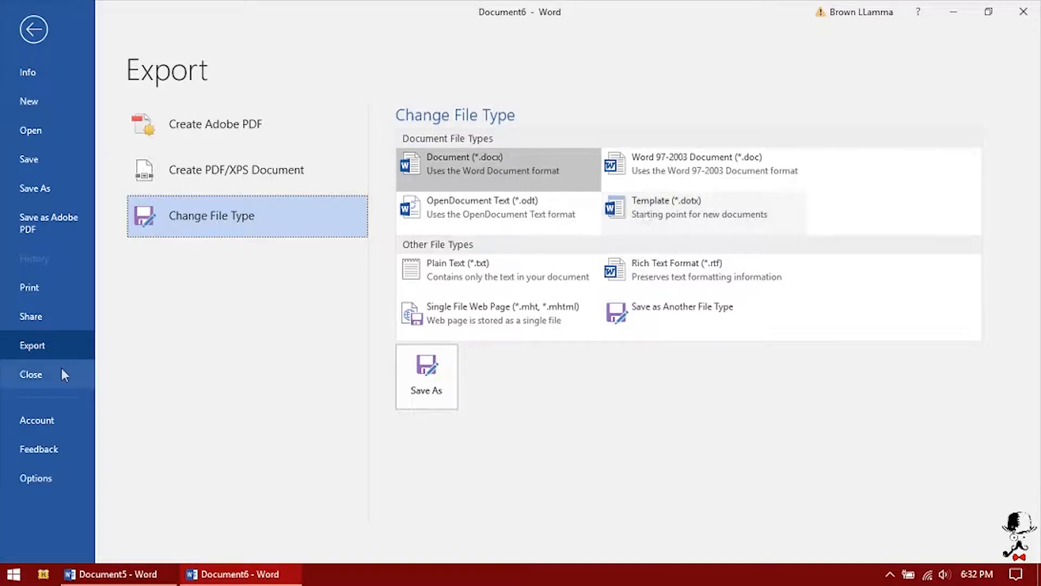
- Start closing the document and cancel at the save prompt to keep it open
{"action": "left_click", "coordinate": [44, 371]}
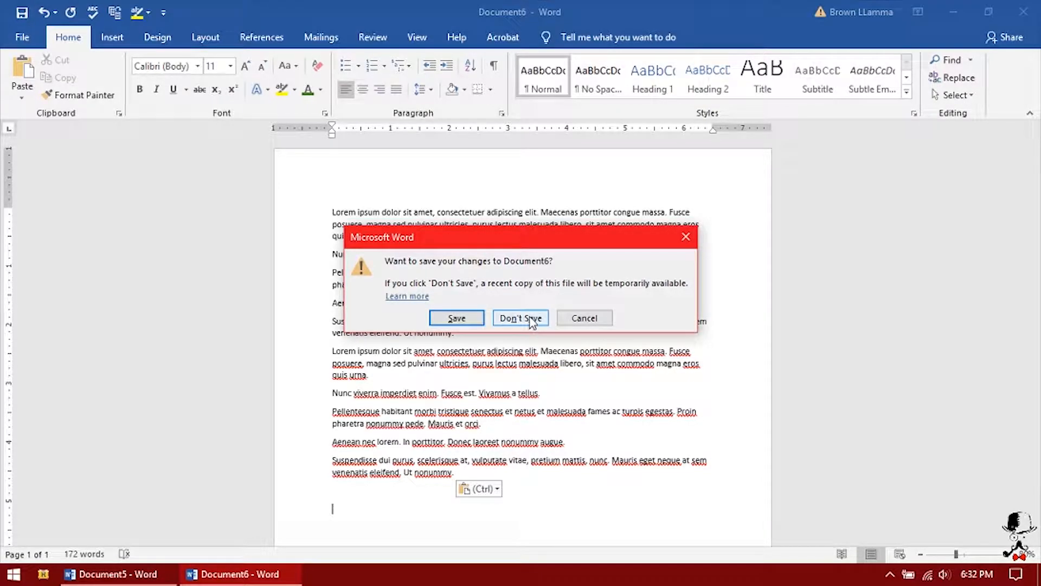
{"action": "left_click", "coordinate": [578, 317]}
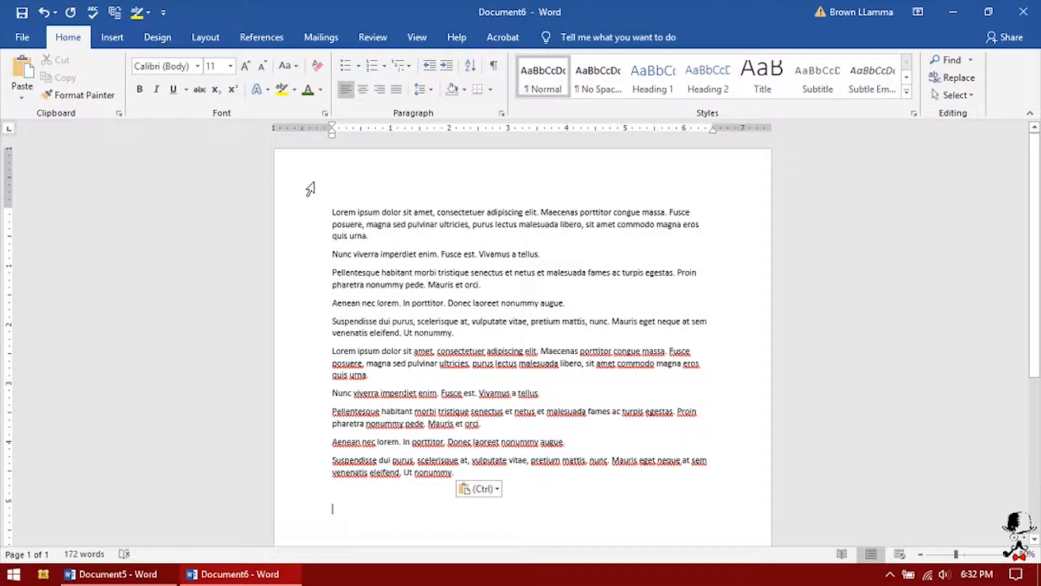
- Examine the account and product information, and view the available Office backgrounds without choosing another one
{"action": "left_click", "coordinate": [25, 37]}
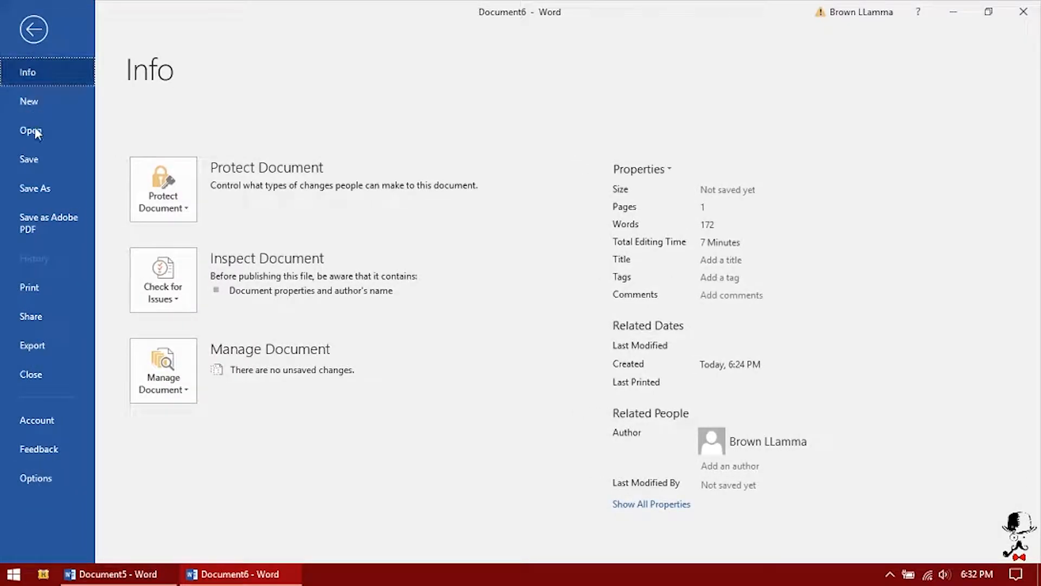
{"action": "left_click", "coordinate": [57, 419]}
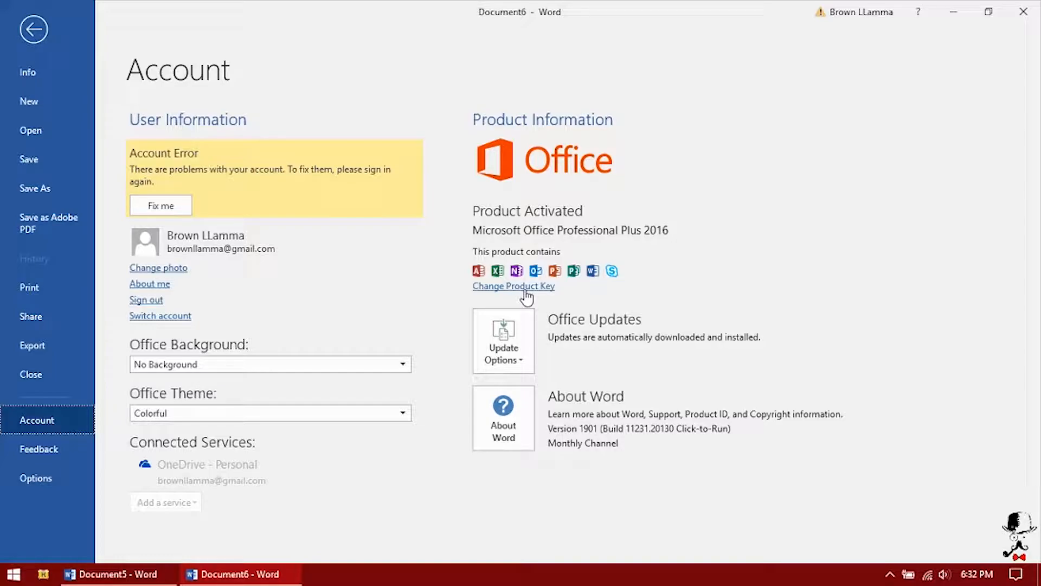
{"action": "left_click", "coordinate": [342, 373]}
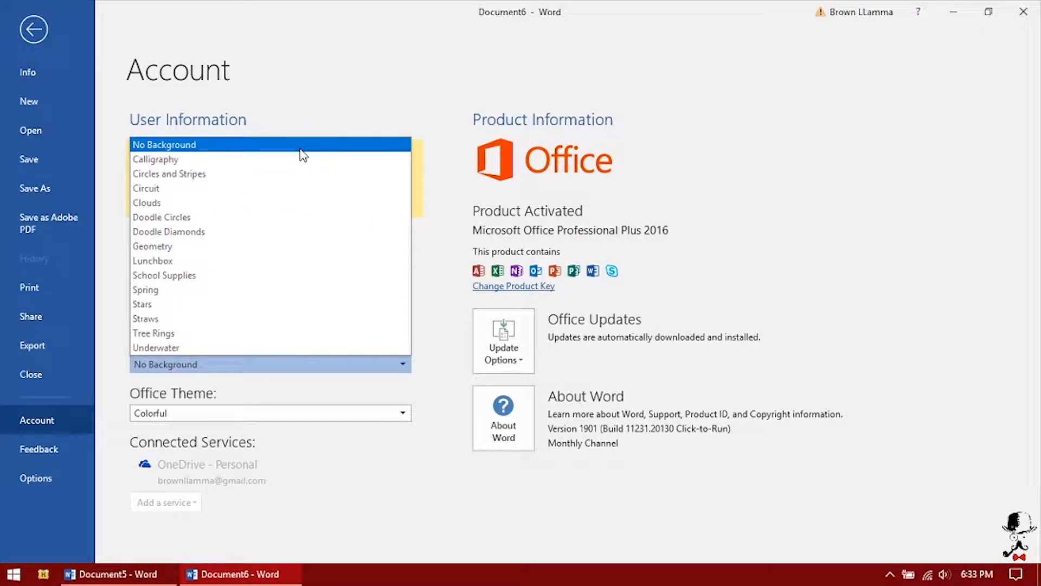
{"action": "left_click", "coordinate": [320, 131]}
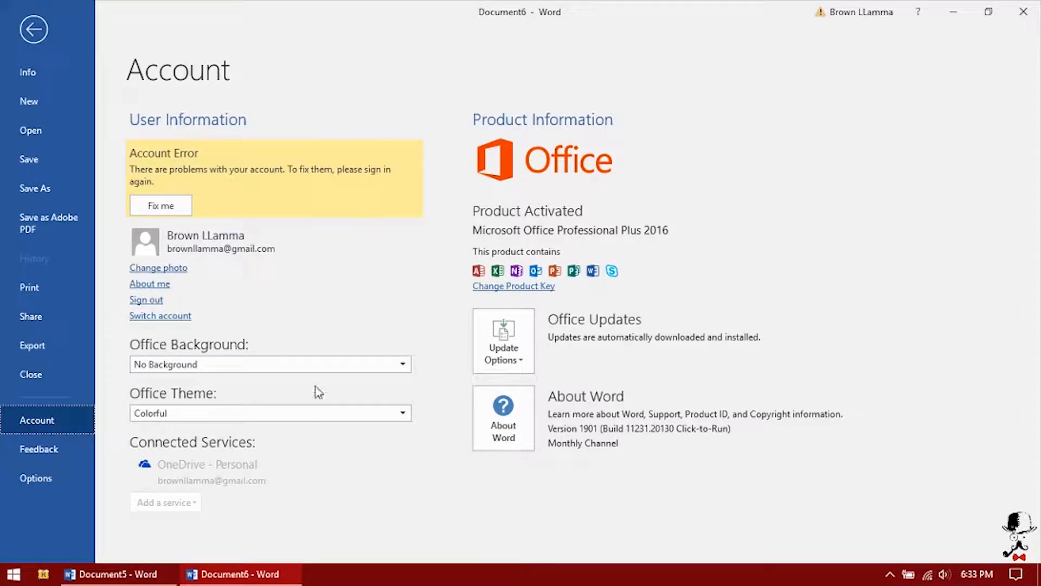
- Try the Dark Gray and Colorful Office themes, and leave the Office theme set to Dark Gray
{"action": "left_click", "coordinate": [299, 413]}
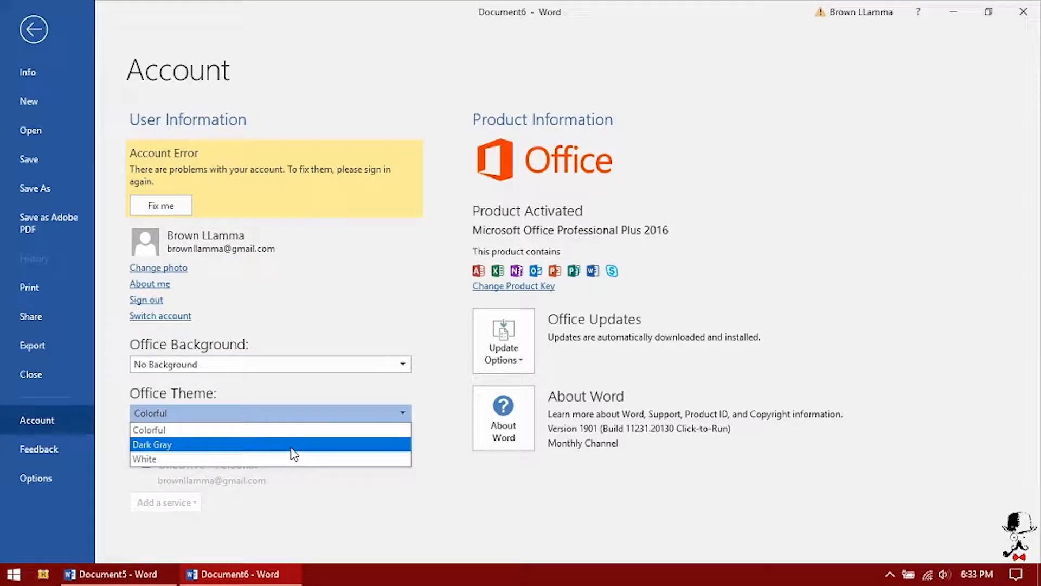
{"action": "left_click", "coordinate": [292, 453]}
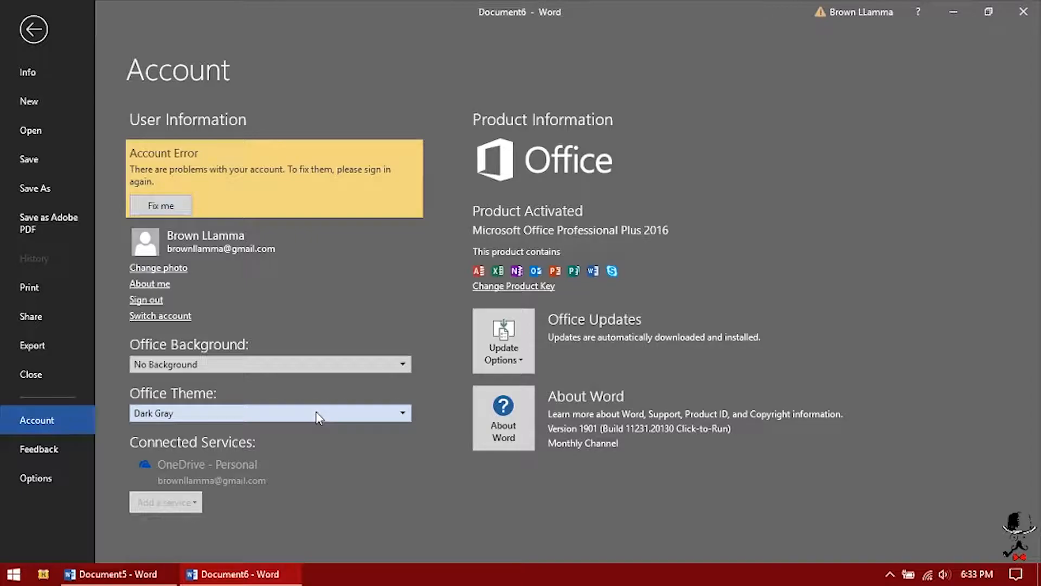
{"action": "left_click", "coordinate": [319, 417]}
{"action": "left_click", "coordinate": [316, 415]}
{"action": "left_click", "coordinate": [316, 415]}
{"action": "left_click", "coordinate": [313, 430]}
{"action": "left_click", "coordinate": [354, 415]}
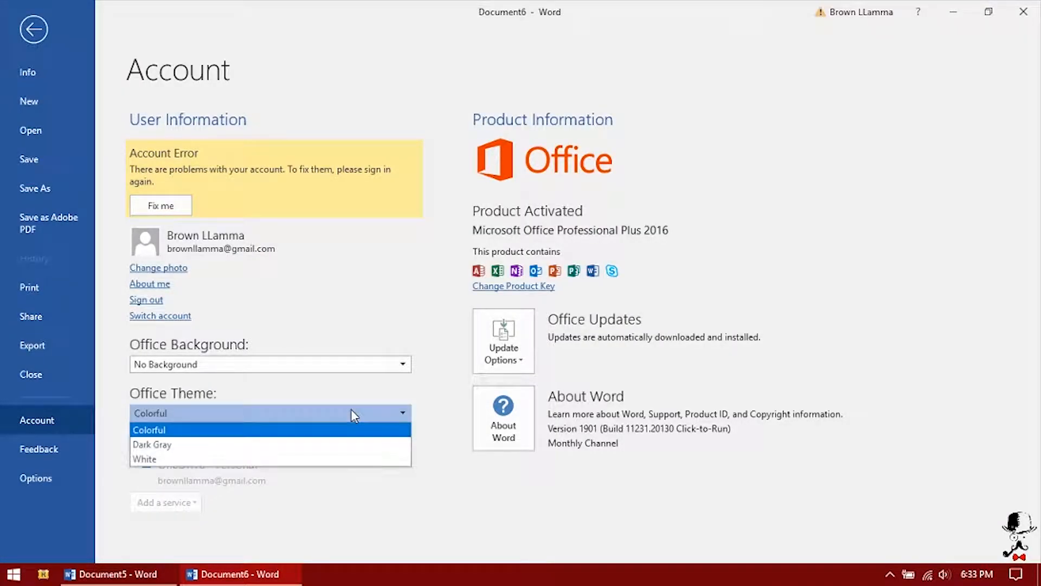
{"action": "left_click", "coordinate": [341, 441]}
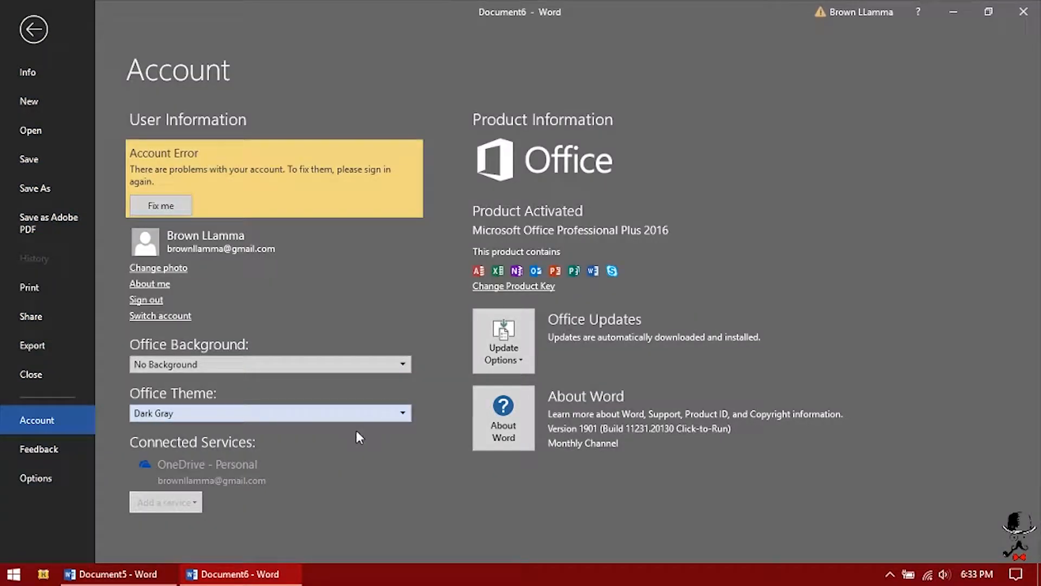
- Examine the feedback options and Word's General options, including the Office Background and Office Theme choices
{"action": "left_click", "coordinate": [73, 453]}
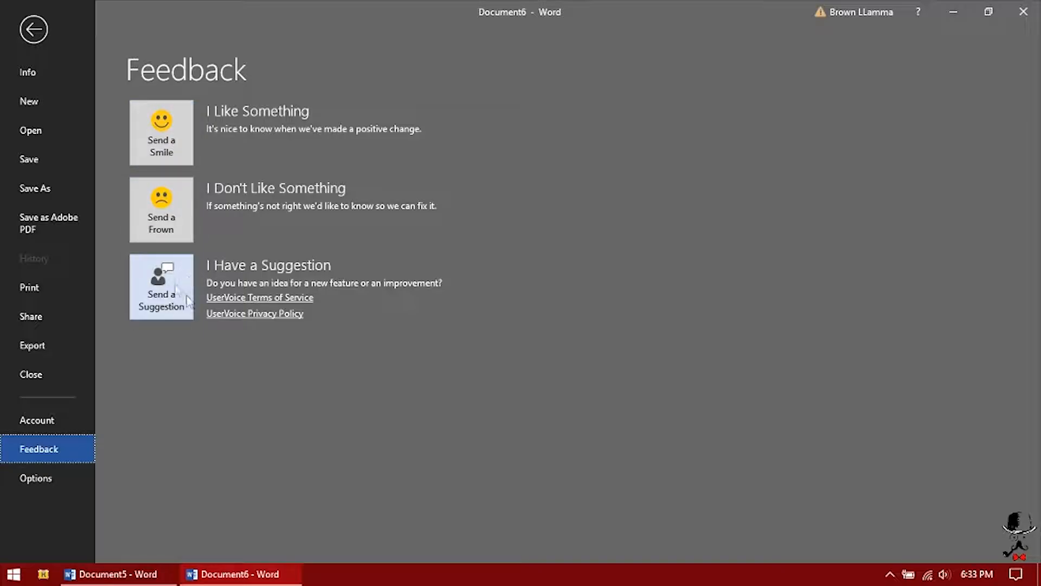
{"action": "left_click", "coordinate": [60, 471]}
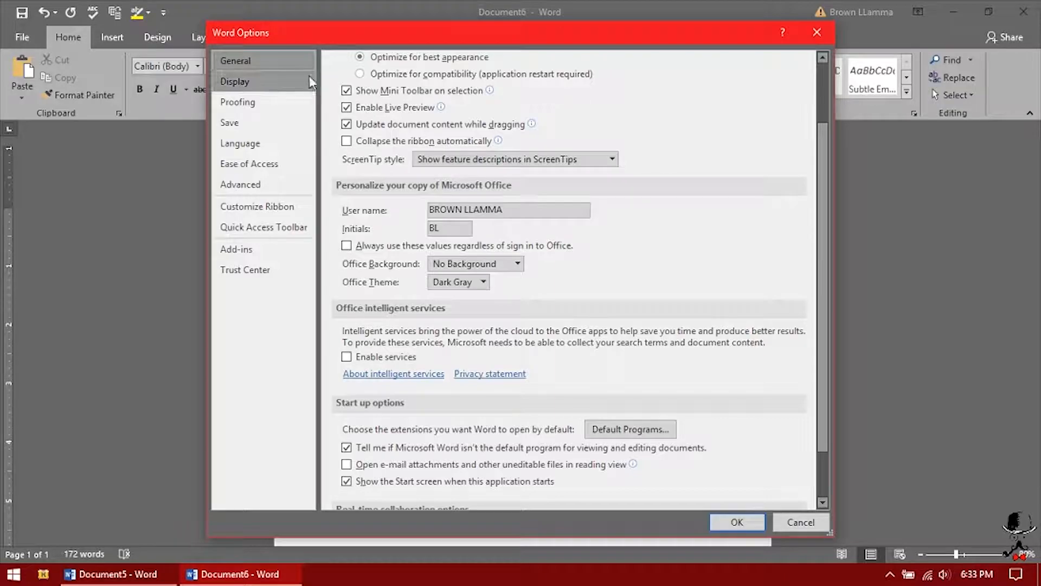
{"action": "scroll", "coordinate": [625, 145], "scroll_direction": "up", "scroll_amount": 3}
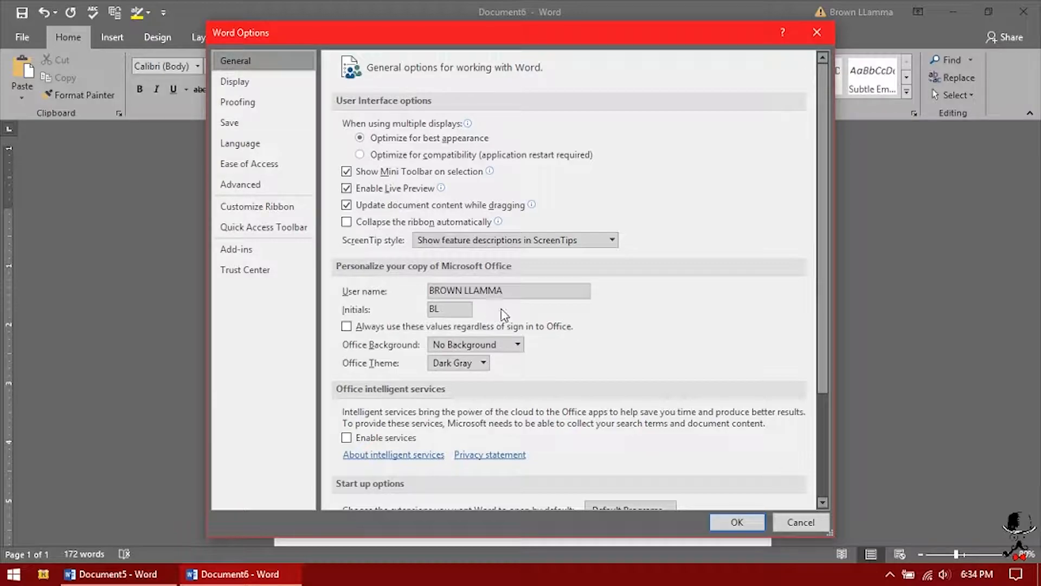
{"action": "left_click", "coordinate": [516, 346]}
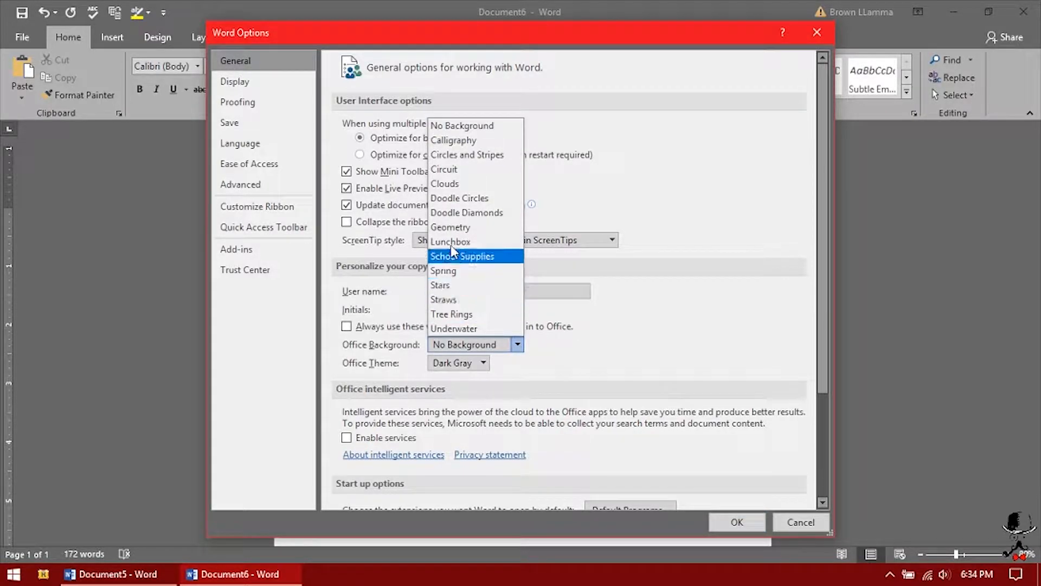
{"action": "left_click", "coordinate": [484, 363]}
{"action": "left_click", "coordinate": [485, 367]}
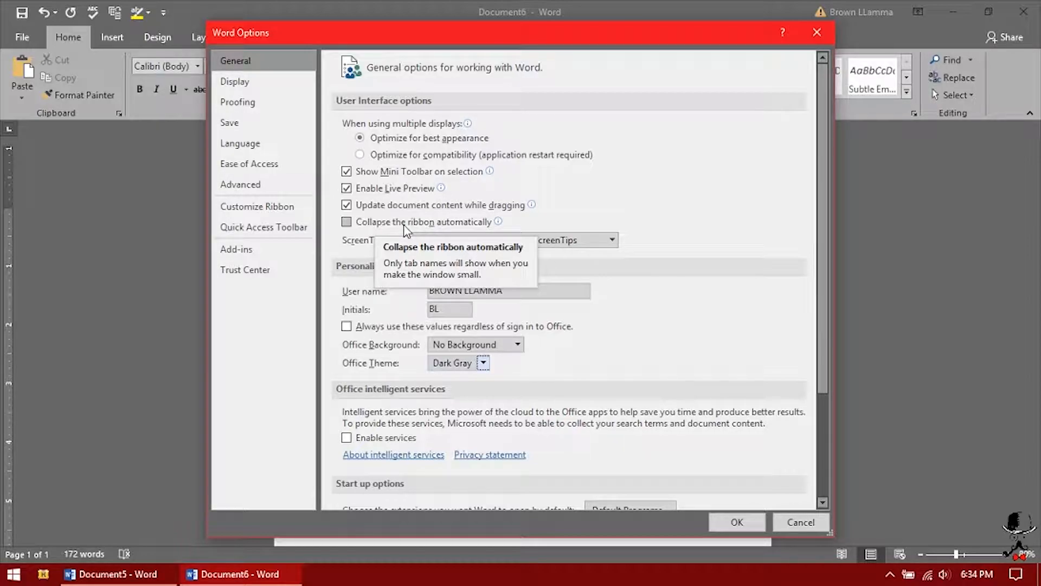
- Review the Display and Proofing options, look through the AutoCorrect, Math AutoCorrect and AutoFormat settings, and dismiss the AutoCorrect dialog
{"action": "left_click", "coordinate": [273, 88]}
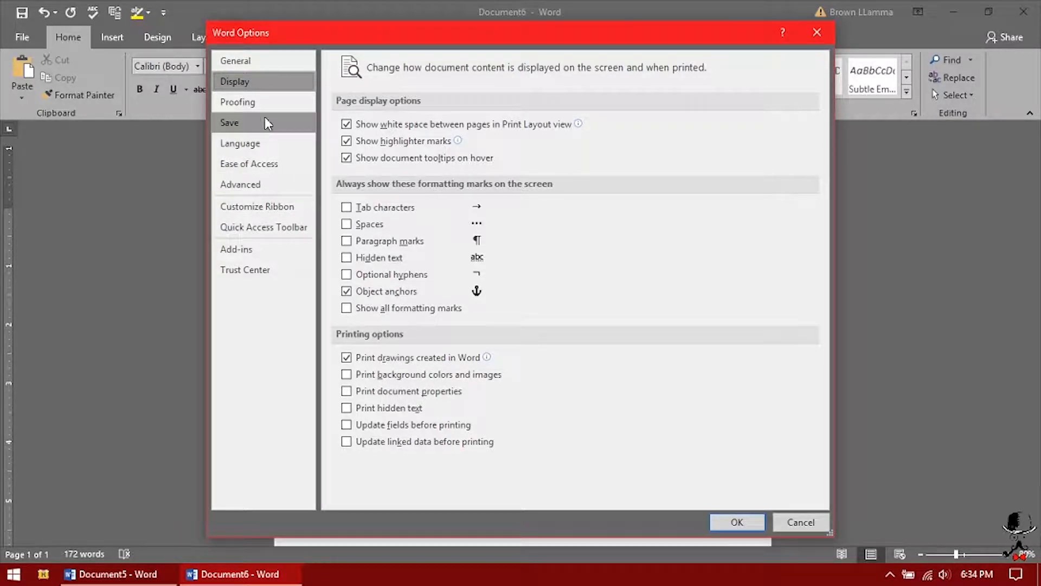
{"action": "left_click", "coordinate": [266, 102]}
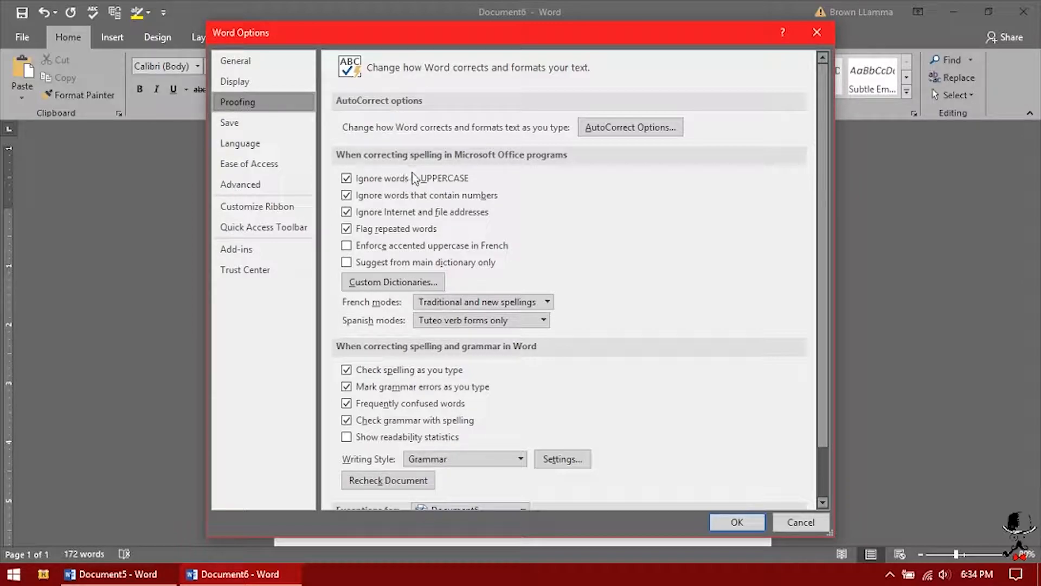
{"action": "left_click", "coordinate": [618, 131]}
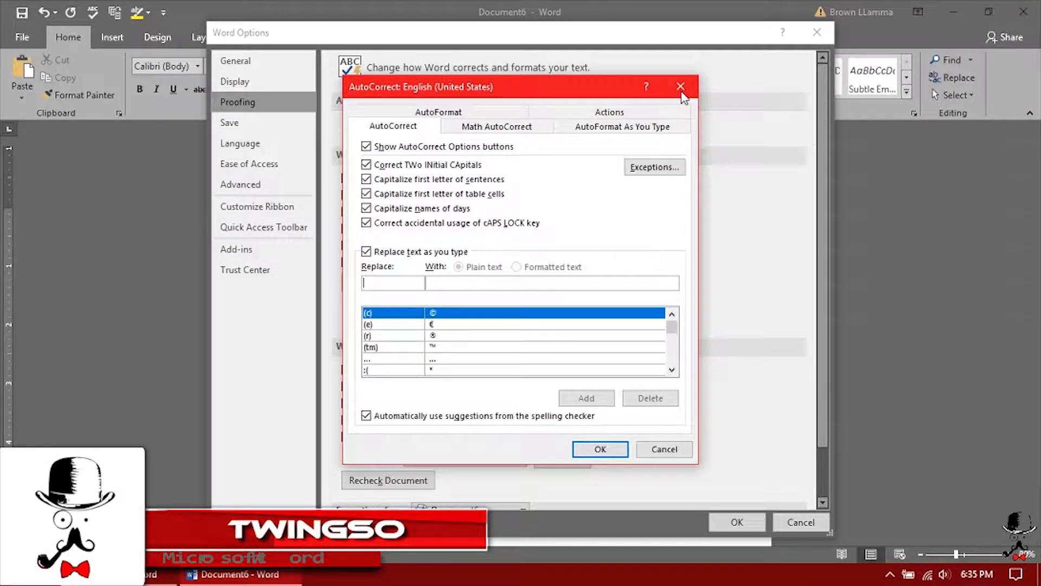
{"action": "left_click", "coordinate": [494, 128]}
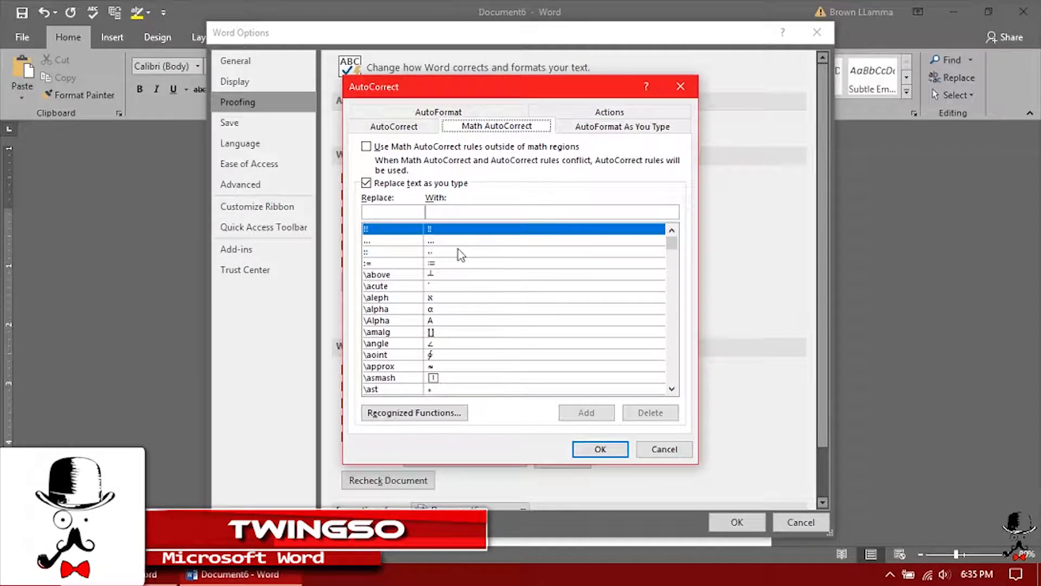
{"action": "left_click", "coordinate": [619, 128]}
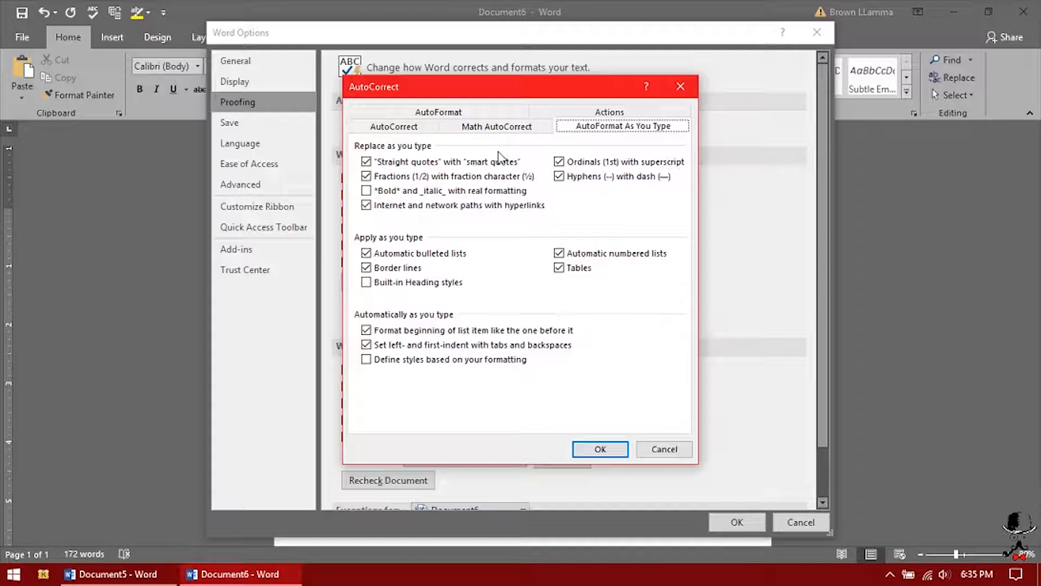
{"action": "left_click", "coordinate": [465, 114]}
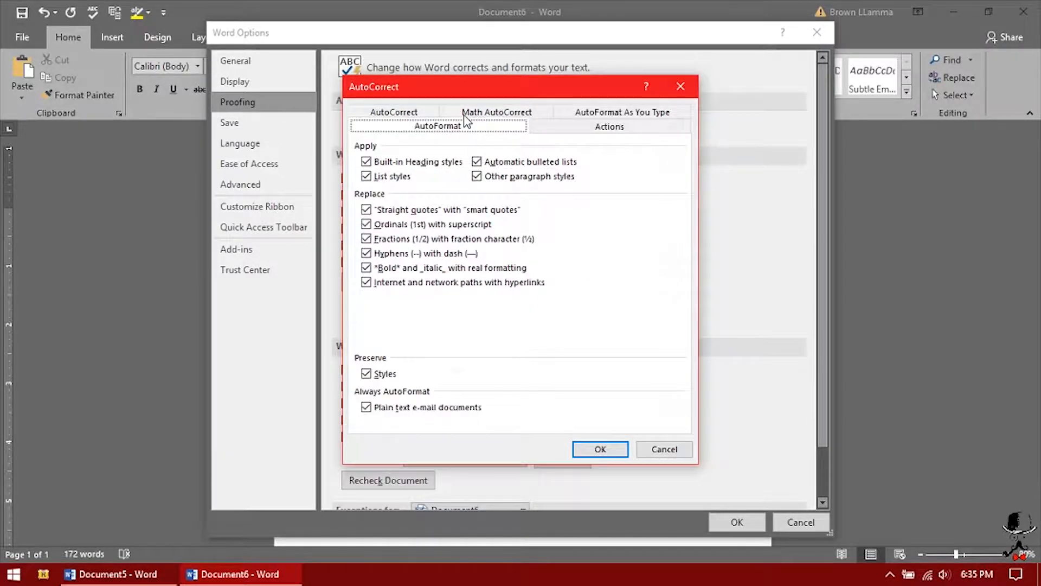
{"action": "key", "text": "Escape"}
- Examine how documents are saved in the Save options, and view the available default file formats without changing the format
{"action": "left_click", "coordinate": [262, 123]}
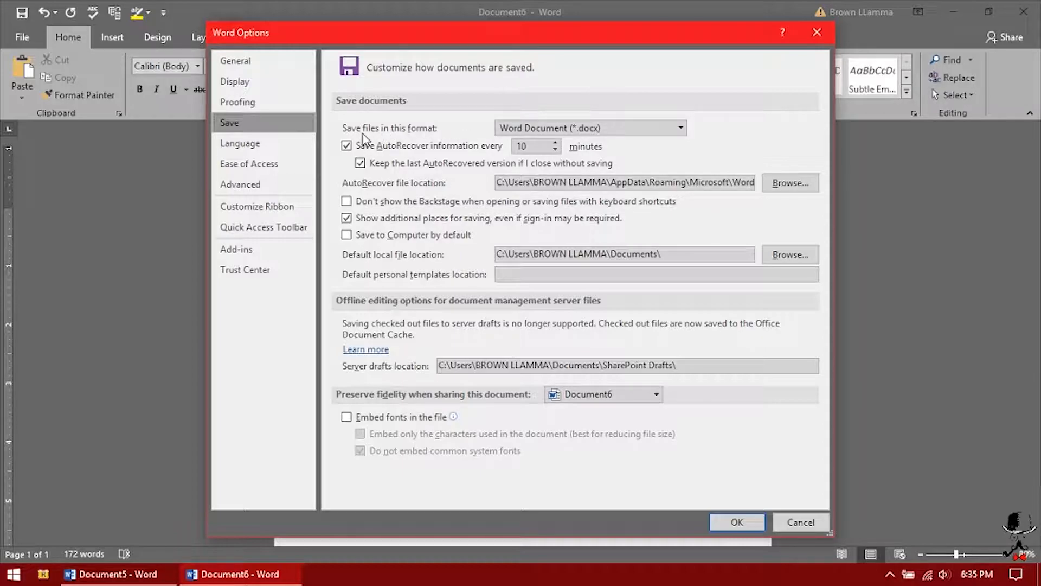
{"action": "left_click", "coordinate": [656, 130]}
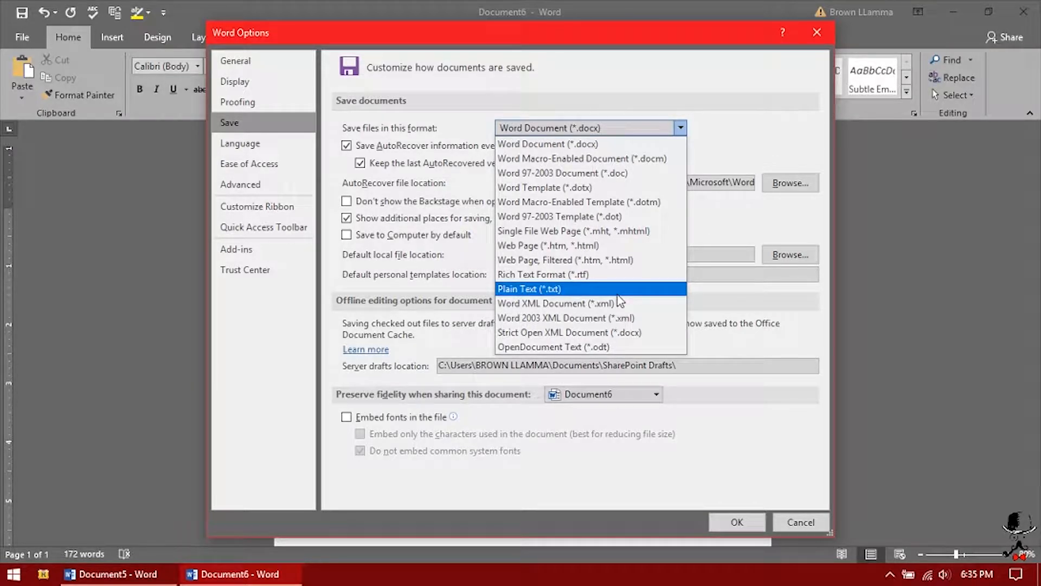
{"action": "left_click", "coordinate": [654, 97]}
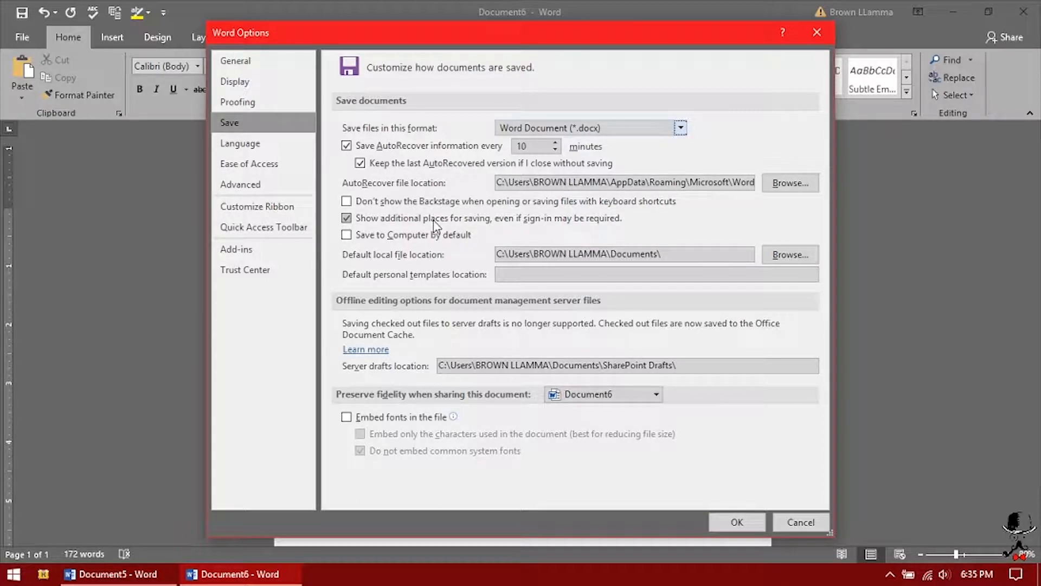
- Examine the Language preferences for editing and display, and the Ease of Access options
{"action": "left_click", "coordinate": [259, 145]}
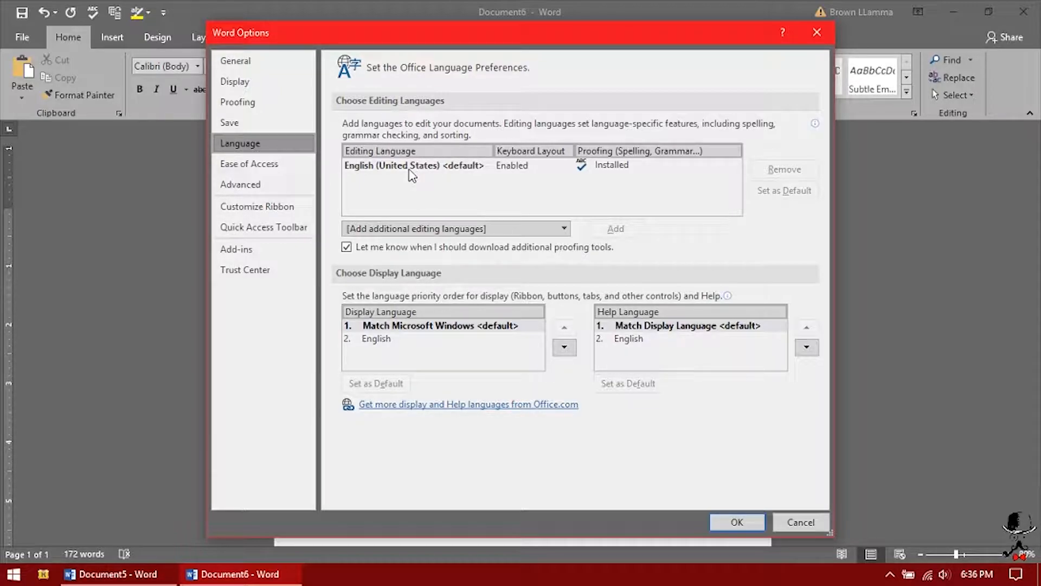
{"action": "left_click", "coordinate": [279, 177]}
{"action": "left_click", "coordinate": [279, 168]}
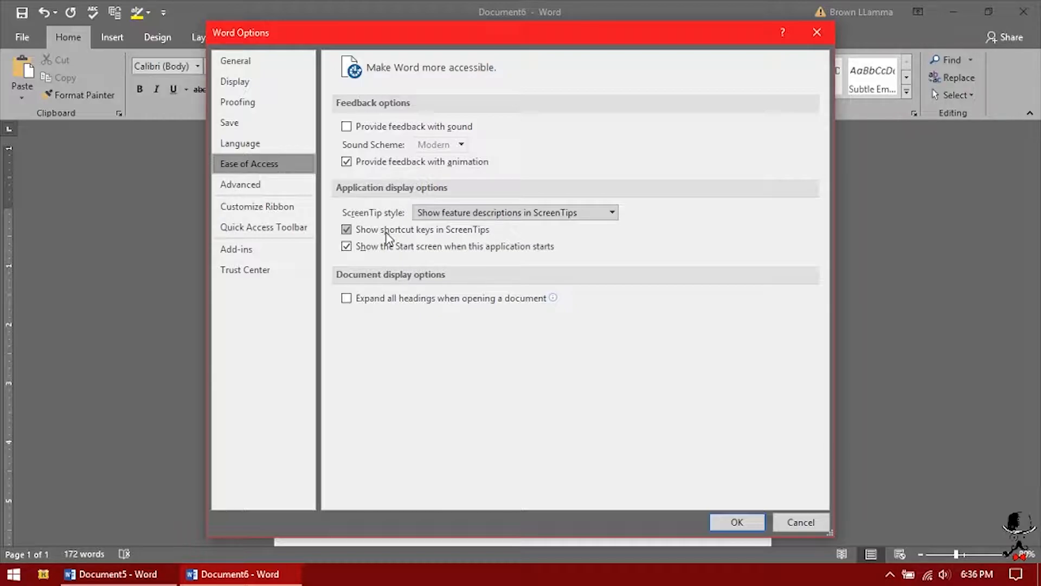
- Examine the Advanced editing and cut, copy and paste options, viewing the choices for pasting within the same document without changing them
{"action": "left_click", "coordinate": [295, 187]}
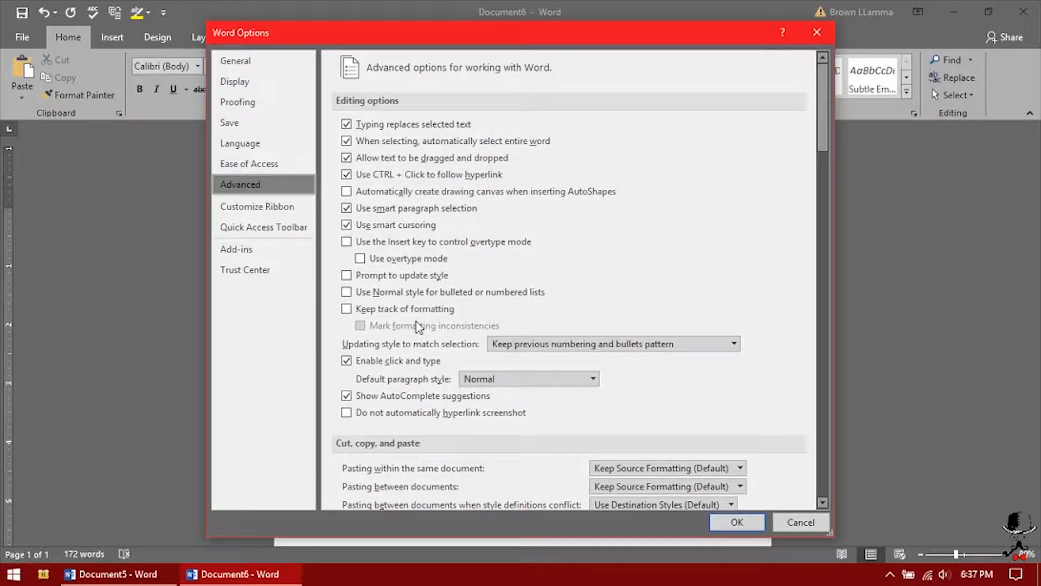
{"action": "scroll", "coordinate": [412, 323], "scroll_direction": "down", "scroll_amount": 3}
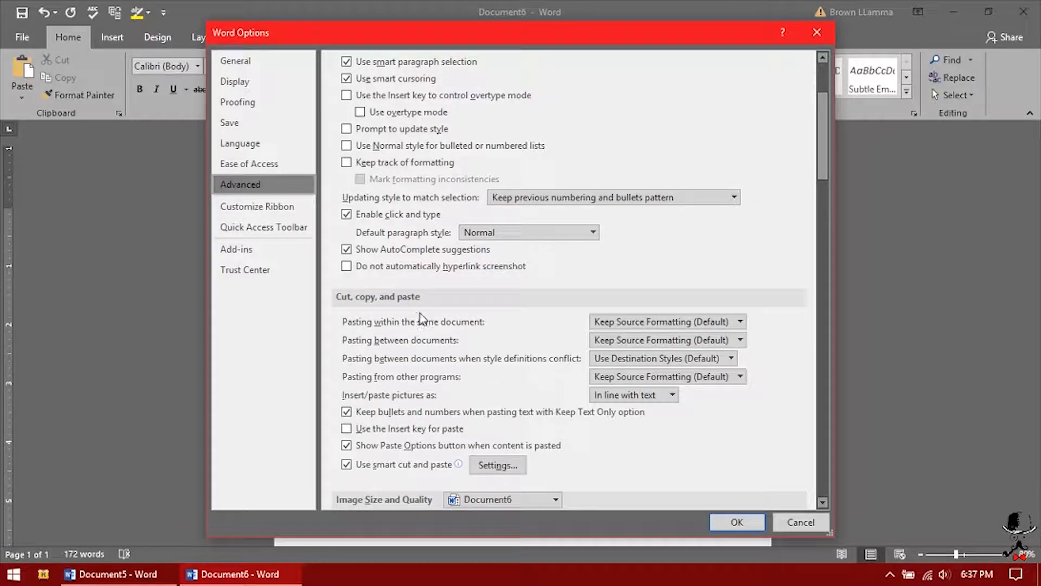
{"action": "scroll", "coordinate": [428, 323], "scroll_direction": "down", "scroll_amount": 1}
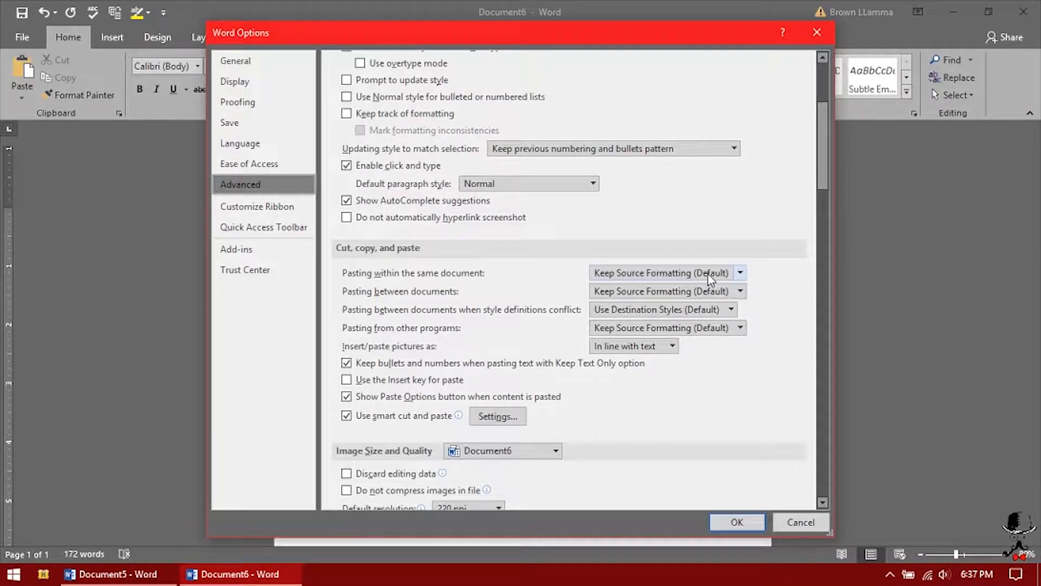
{"action": "left_click", "coordinate": [741, 273]}
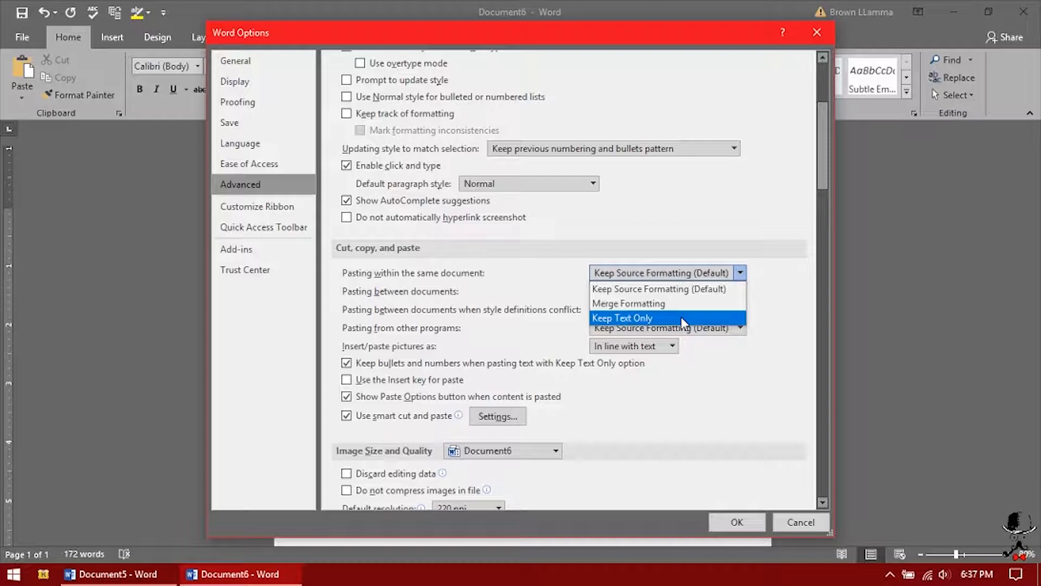
{"action": "left_click", "coordinate": [535, 248]}
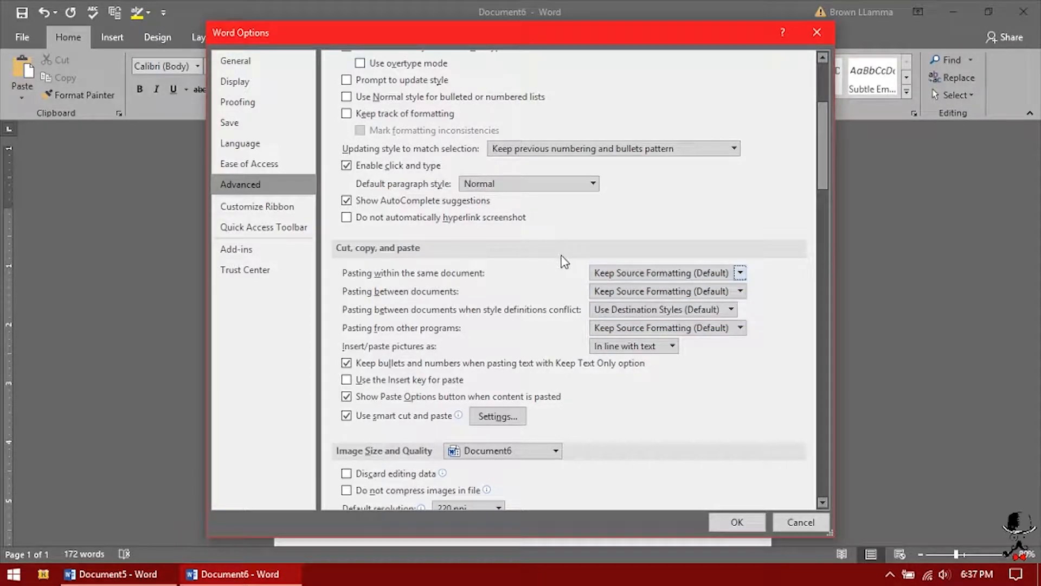
- Examine the Advanced options for image size and quality, charts, document content and display
{"action": "scroll", "coordinate": [562, 259], "scroll_direction": "down", "scroll_amount": 3}
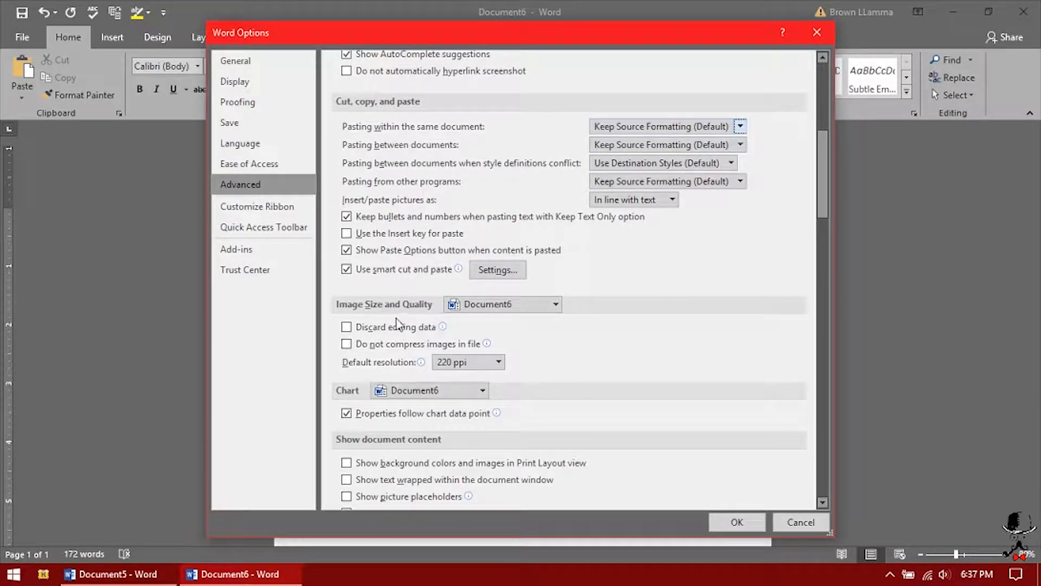
{"action": "scroll", "coordinate": [400, 324], "scroll_direction": "down", "scroll_amount": 1}
{"action": "scroll", "coordinate": [412, 265], "scroll_direction": "down", "scroll_amount": 1}
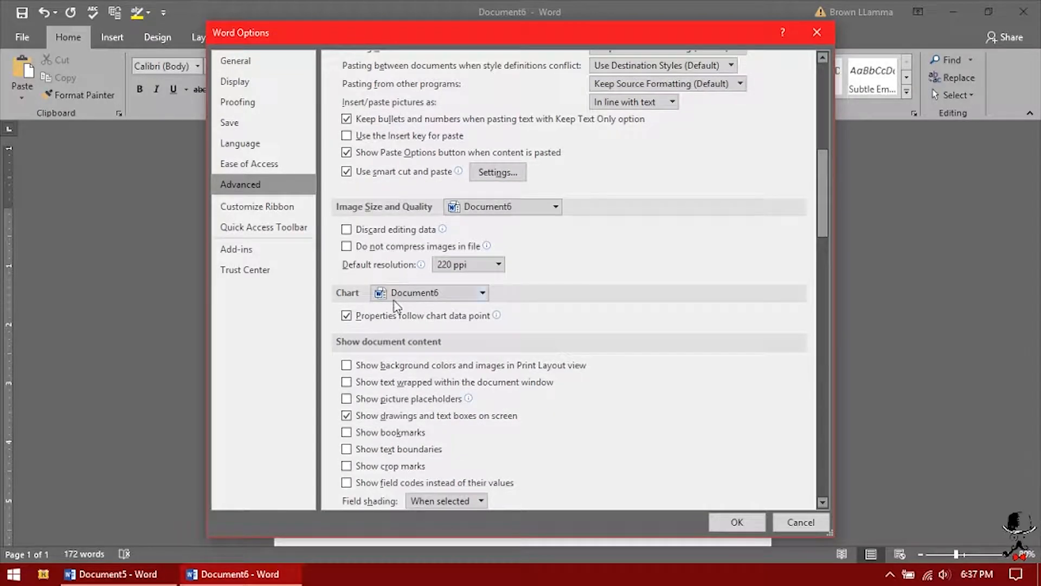
{"action": "scroll", "coordinate": [542, 342], "scroll_direction": "down", "scroll_amount": 3}
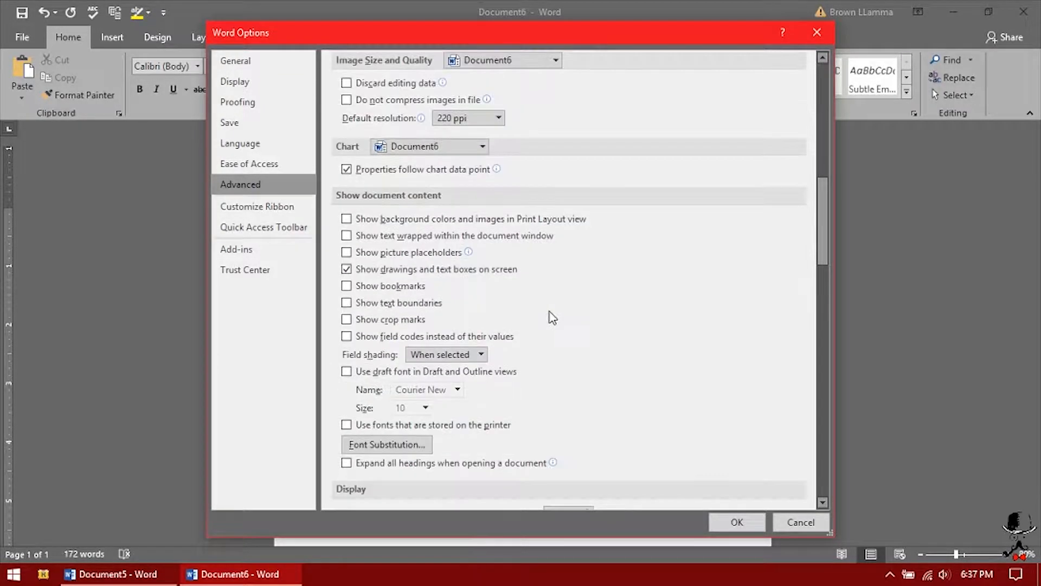
{"action": "scroll", "coordinate": [552, 312], "scroll_direction": "down", "scroll_amount": 3}
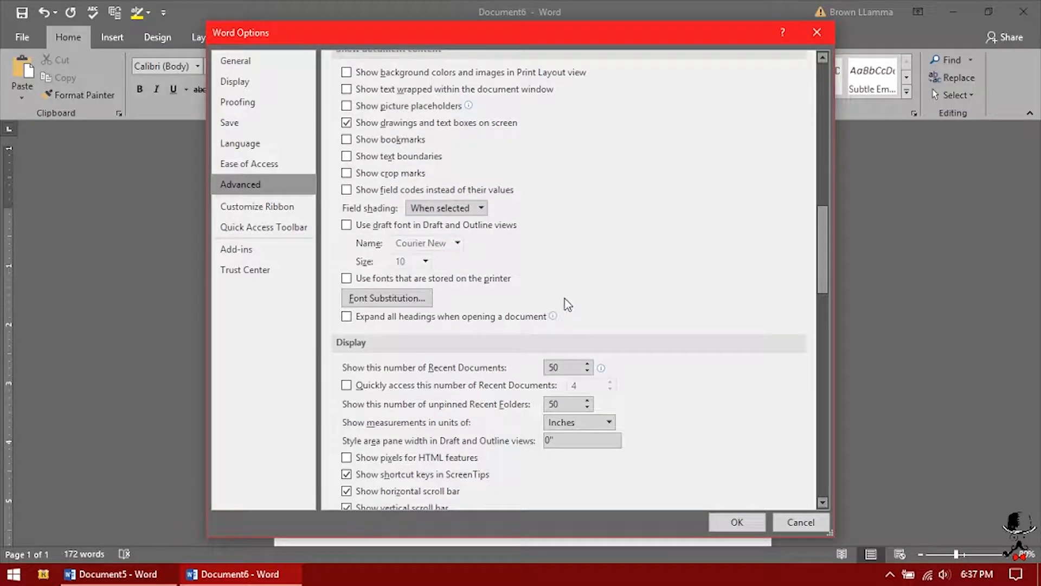
{"action": "scroll", "coordinate": [631, 277], "scroll_direction": "down", "scroll_amount": 1}
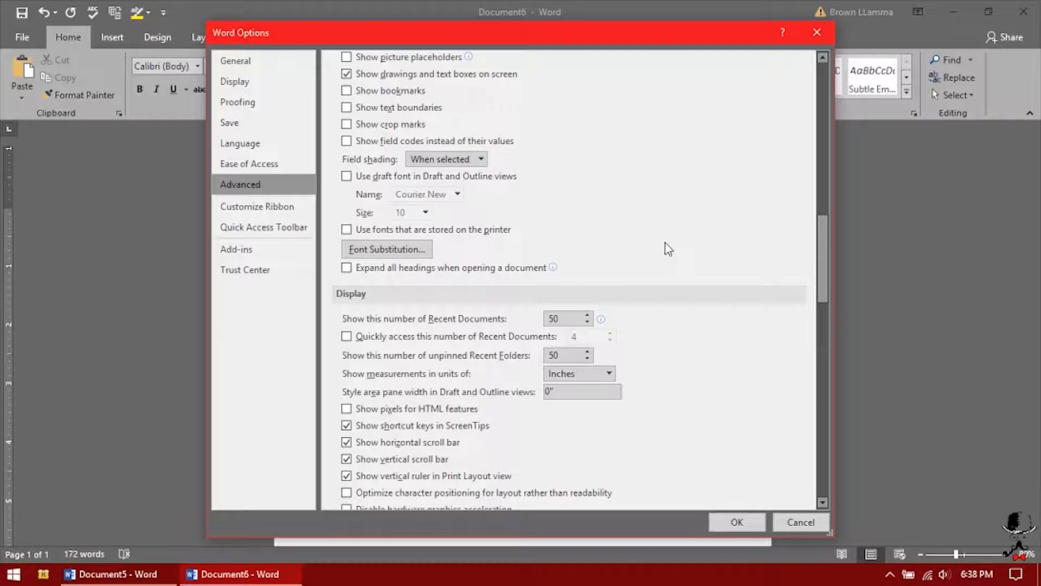
- Open the ribbon customization options and look through the popular commands, from Bullets down to Font
{"action": "left_click", "coordinate": [227, 207]}
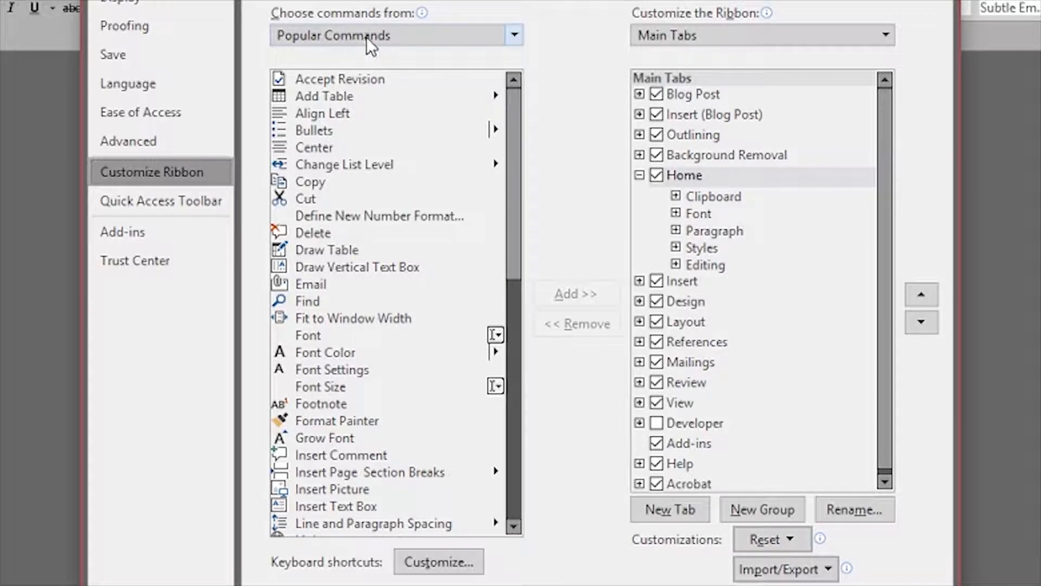
{"action": "left_click", "coordinate": [331, 134]}
{"action": "left_click", "coordinate": [332, 148]}
{"action": "left_click", "coordinate": [328, 180]}
{"action": "left_click", "coordinate": [321, 215]}
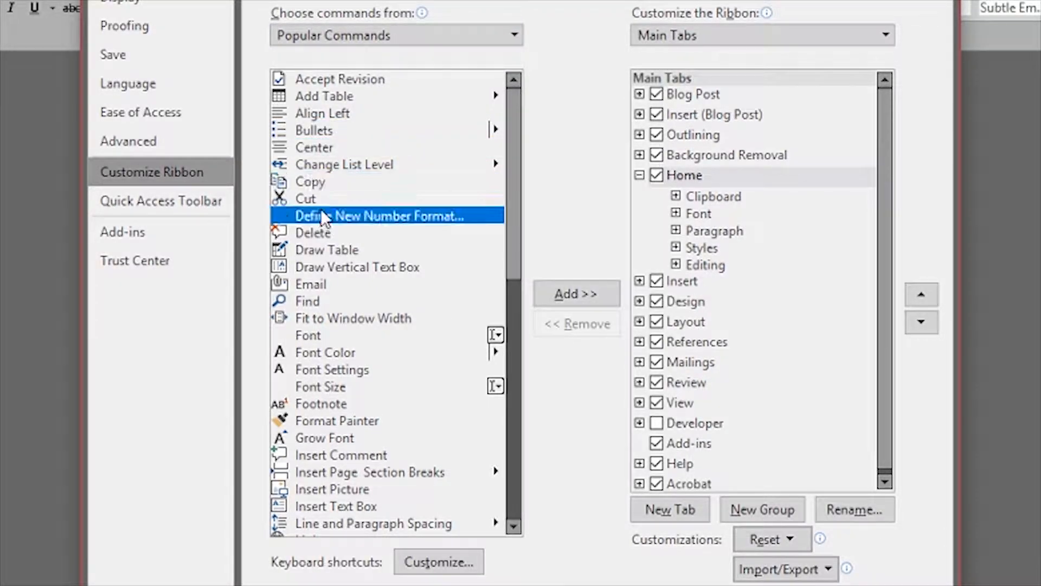
{"action": "left_click", "coordinate": [322, 246]}
{"action": "left_click", "coordinate": [310, 273]}
{"action": "left_click", "coordinate": [312, 333]}
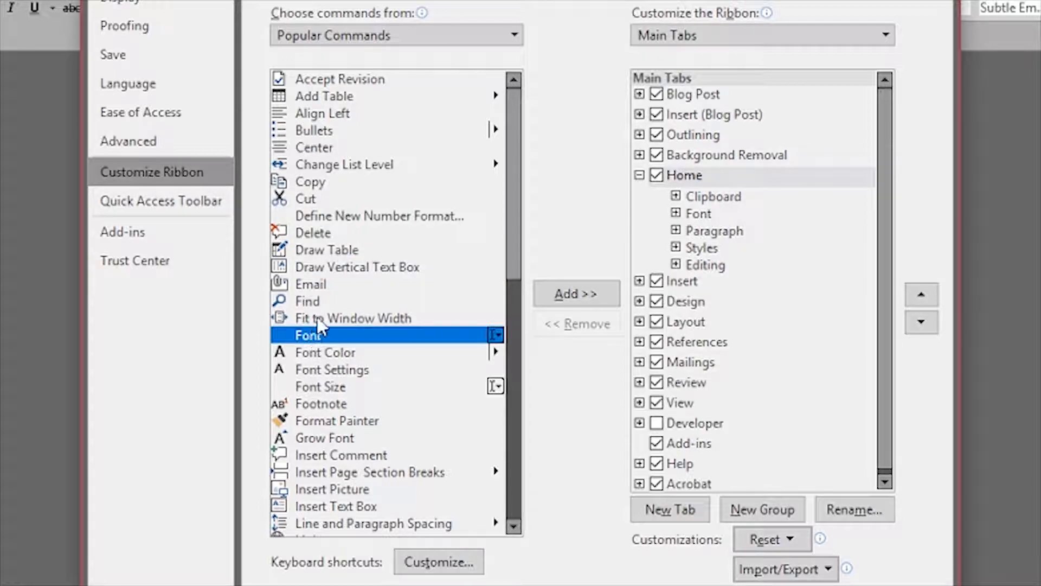
{"action": "left_click", "coordinate": [320, 317]}
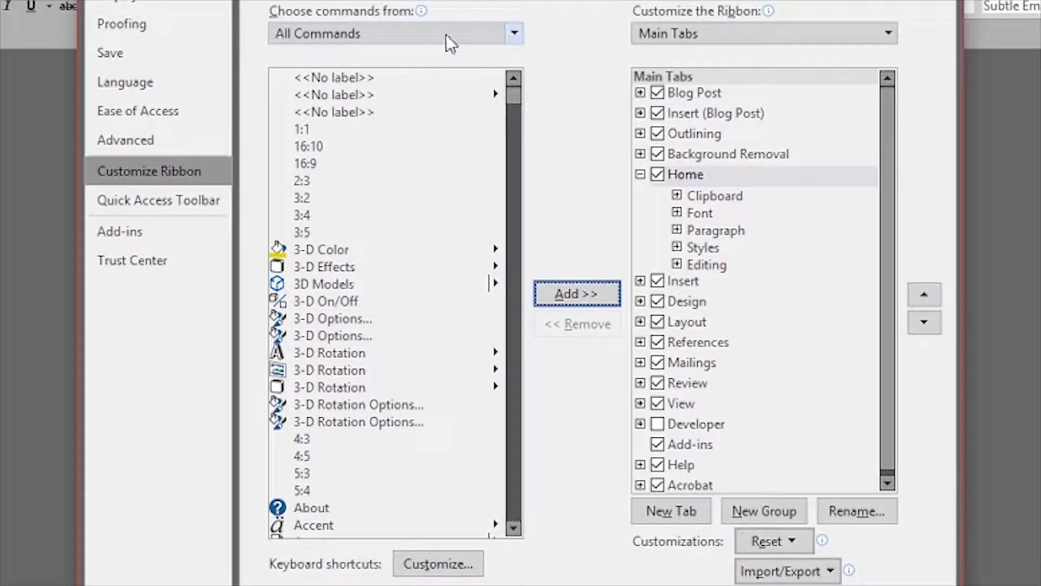
- List all commands available for the ribbon, browse to the end of the list and select the second WordArt command
{"action": "mouse_move", "coordinate": [415, 31]}
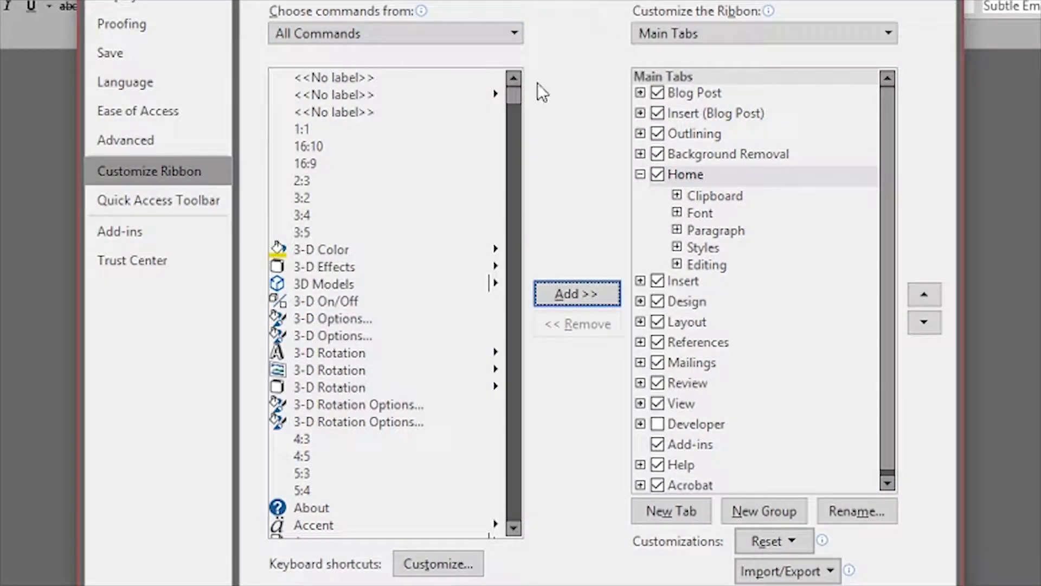
{"action": "left_click_drag", "start_coordinate": [515, 97], "coordinate": [521, 516]}
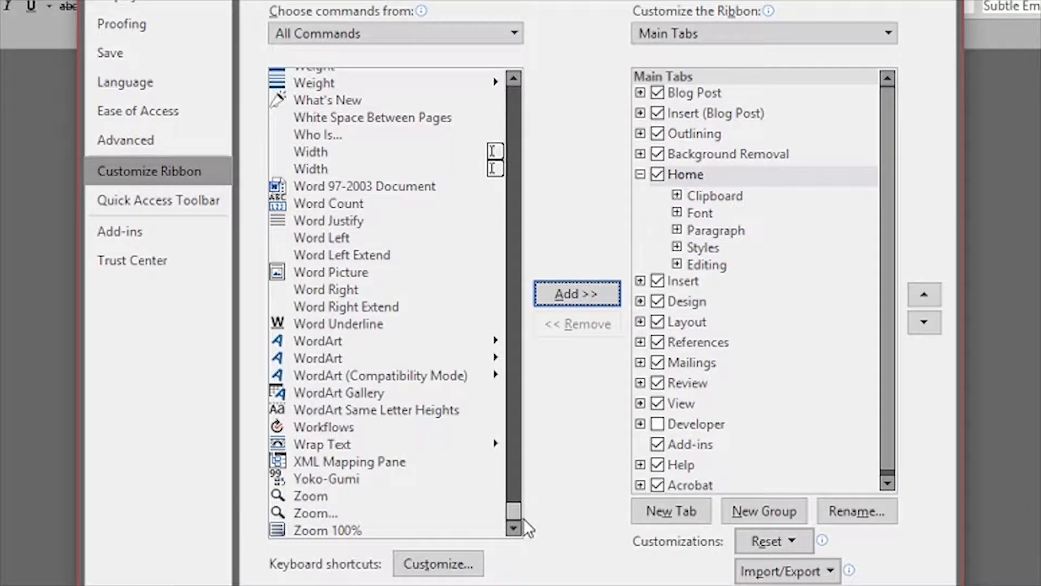
{"action": "left_click", "coordinate": [327, 323]}
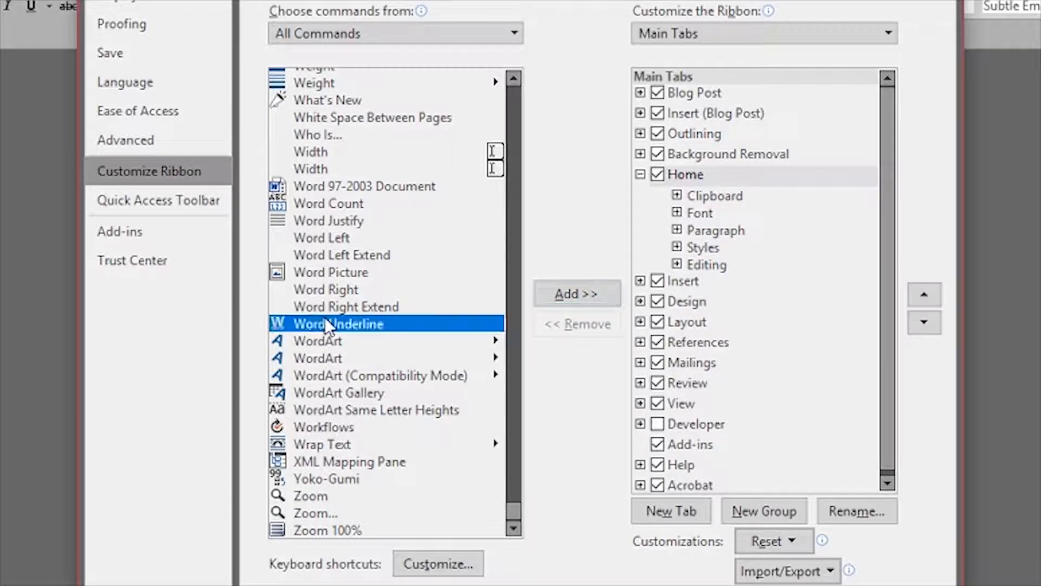
{"action": "left_click", "coordinate": [324, 358]}
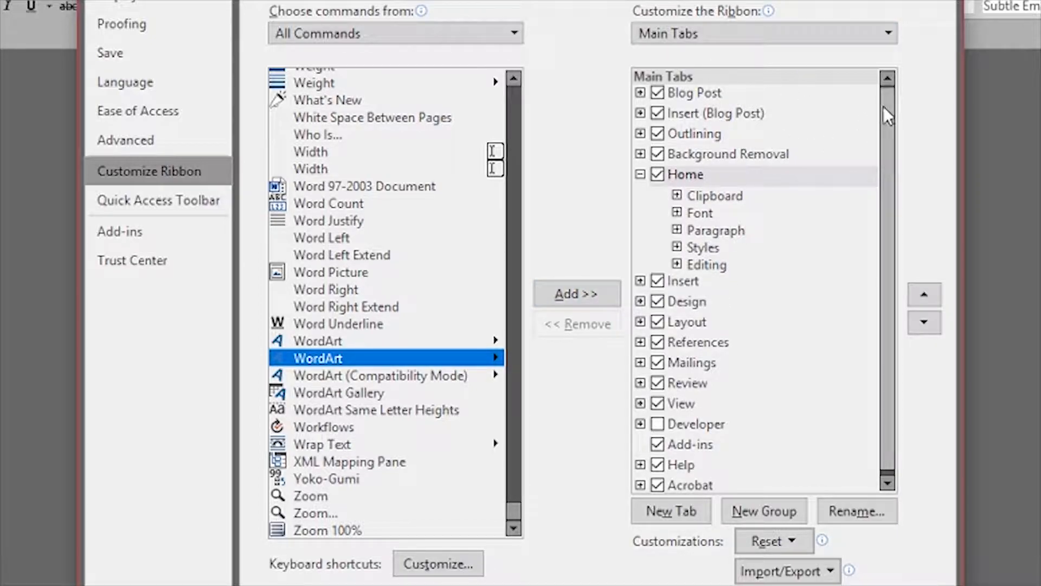
- Expand the View tab's groups among the ribbon's main tabs and select the View tab
{"action": "left_click_drag", "start_coordinate": [883, 106], "coordinate": [877, 158]}
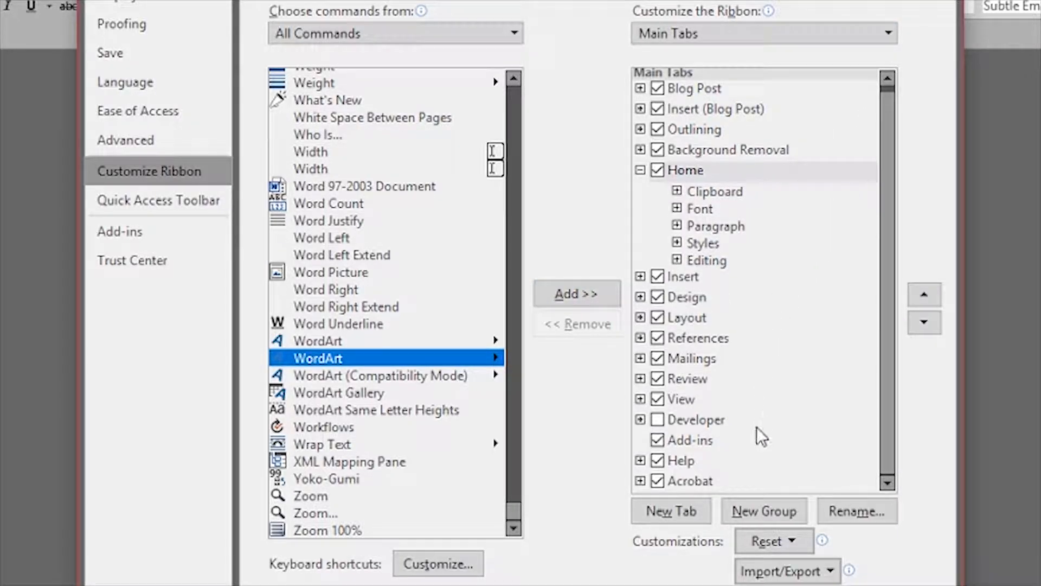
{"action": "left_click", "coordinate": [640, 400]}
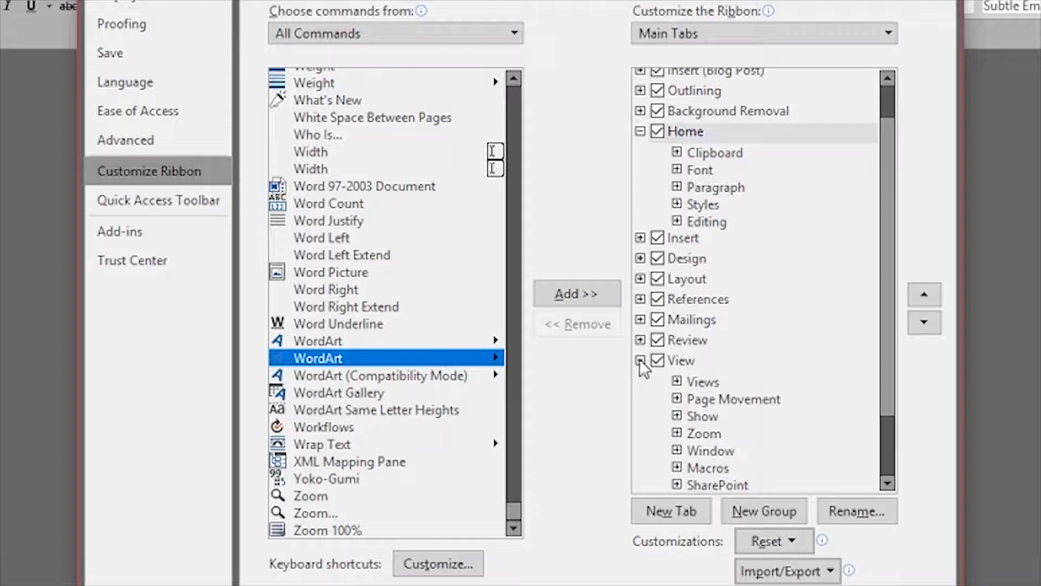
{"action": "left_click", "coordinate": [685, 361]}
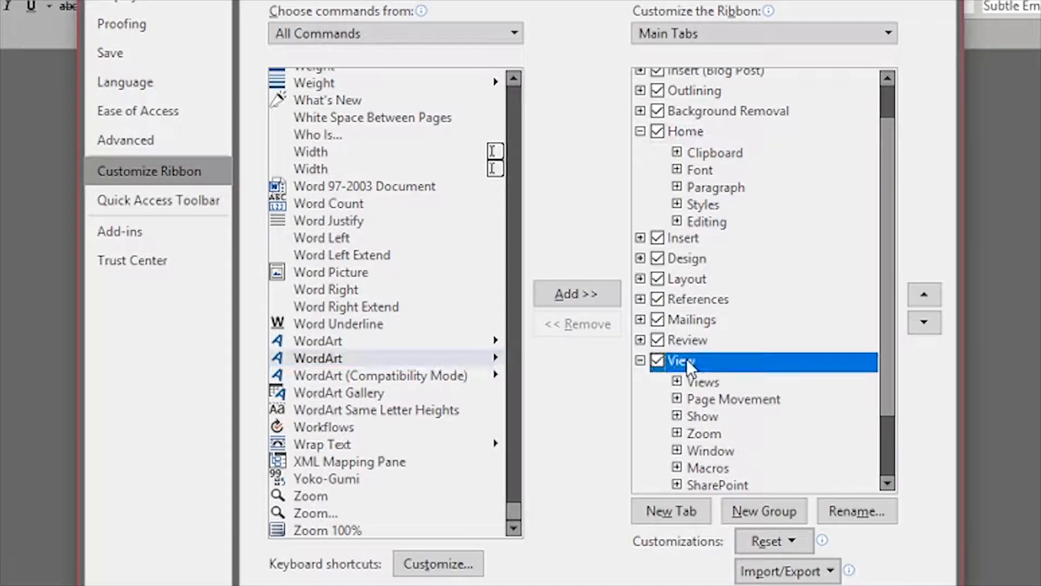
- Remove the SharePoint group from the View tab in the ribbon customization
{"action": "left_click", "coordinate": [640, 361]}
{"action": "left_click", "coordinate": [641, 400]}
{"action": "scroll", "coordinate": [709, 412], "scroll_direction": "down", "scroll_amount": 2}
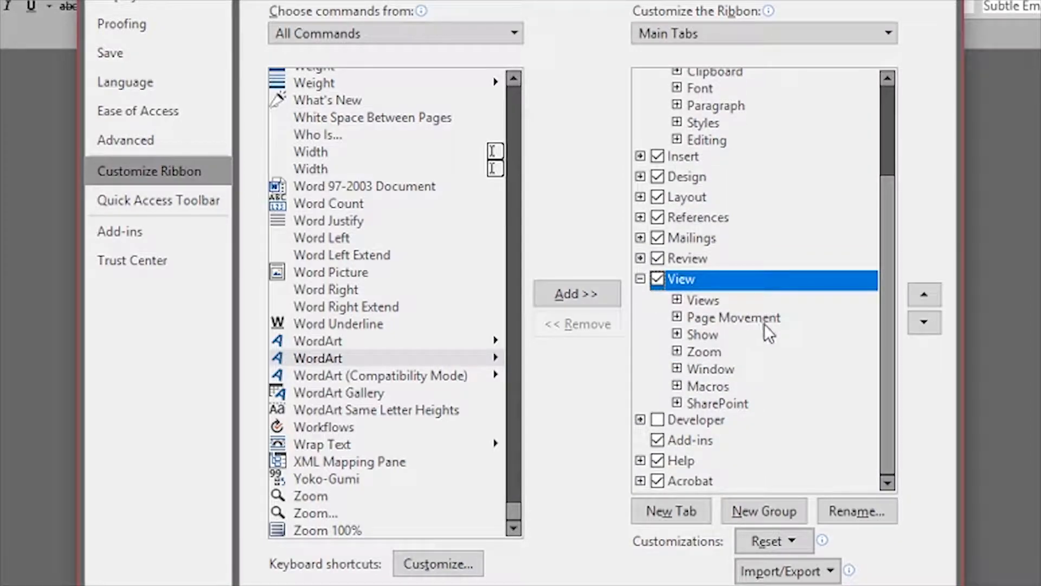
{"action": "left_click", "coordinate": [710, 386]}
{"action": "scroll", "coordinate": [813, 355], "scroll_direction": "up", "scroll_amount": 3}
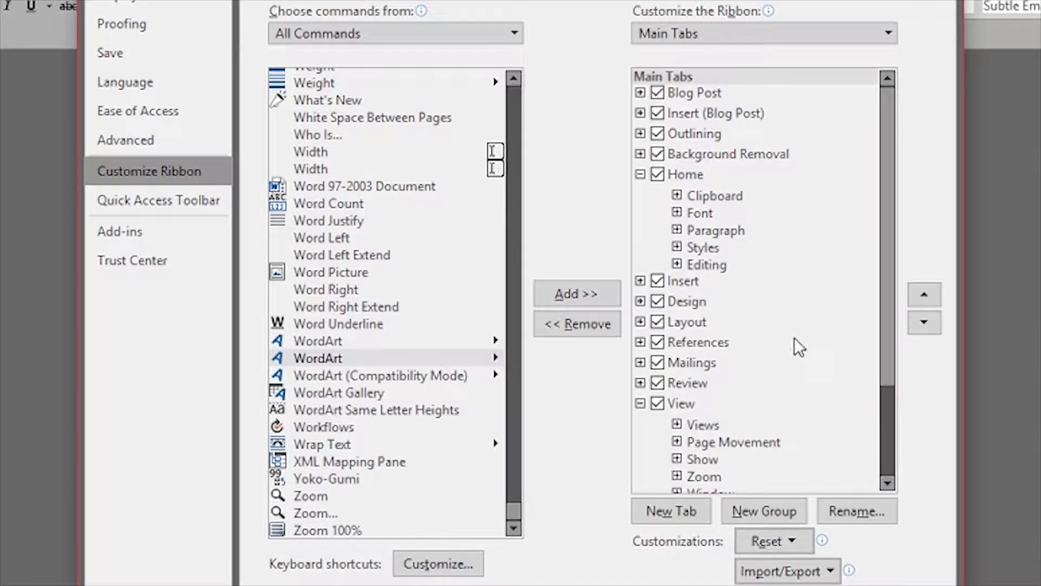
{"action": "scroll", "coordinate": [795, 340], "scroll_direction": "down", "scroll_amount": 3}
{"action": "left_click", "coordinate": [738, 402]}
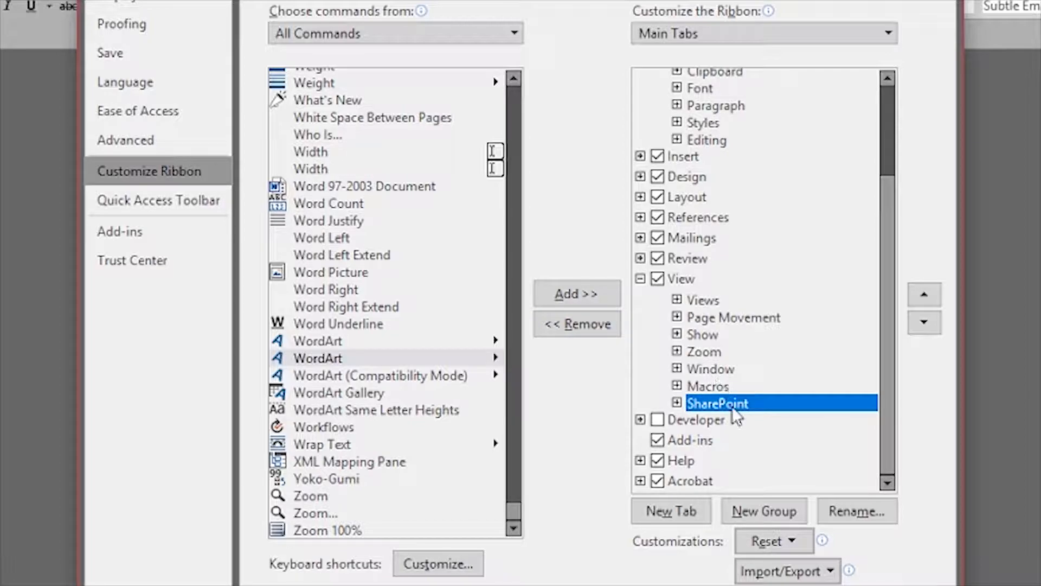
{"action": "left_click", "coordinate": [593, 327]}
- Browse the list of all available ribbon commands back to the Accept and Accept My Change entries near its beginning
{"action": "scroll", "coordinate": [425, 252], "scroll_direction": "up", "scroll_amount": 20}
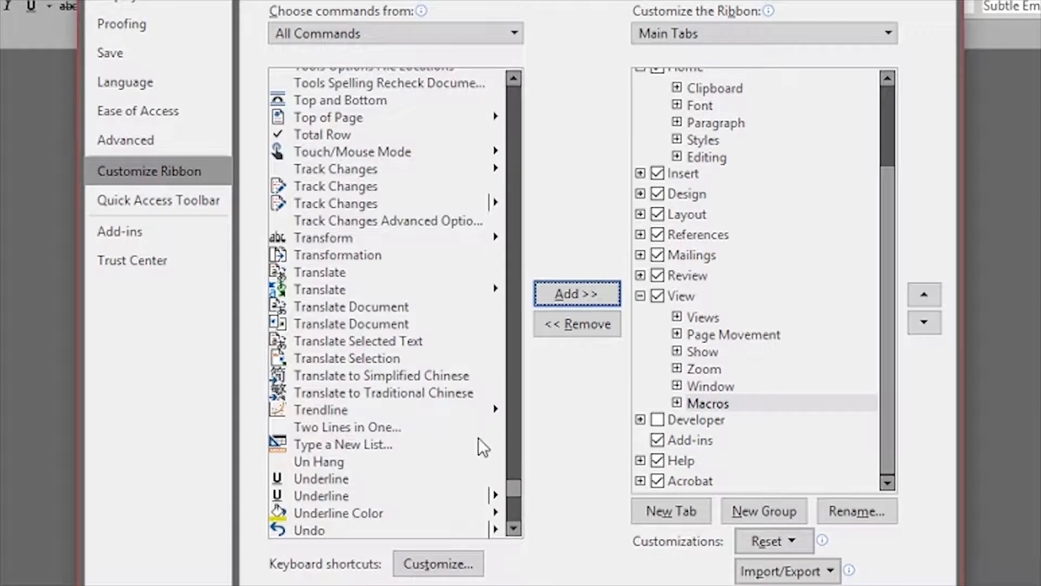
{"action": "left_click_drag", "start_coordinate": [513, 490], "coordinate": [512, 94]}
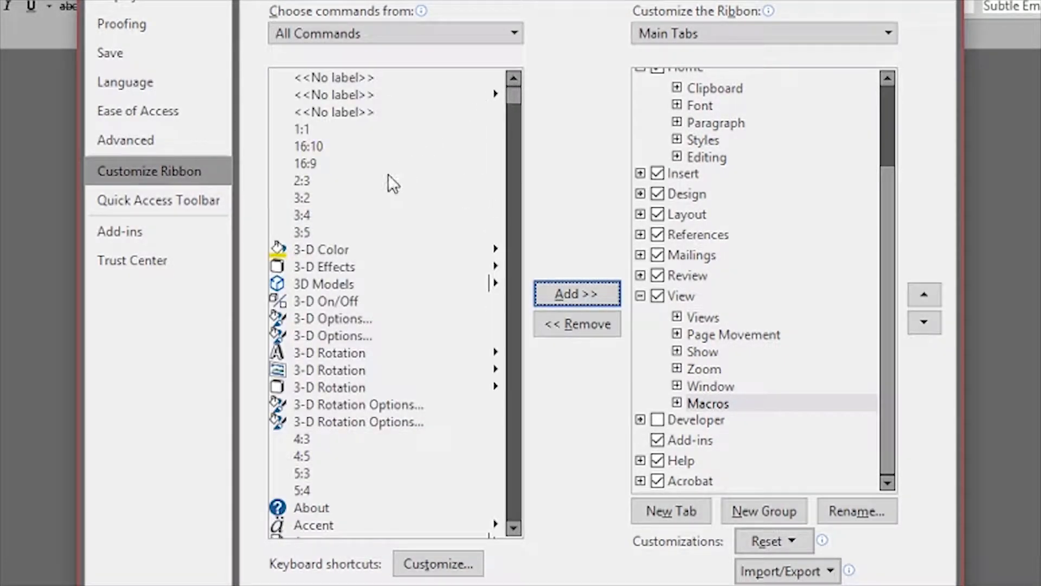
{"action": "scroll", "coordinate": [343, 323], "scroll_direction": "down", "scroll_amount": 7}
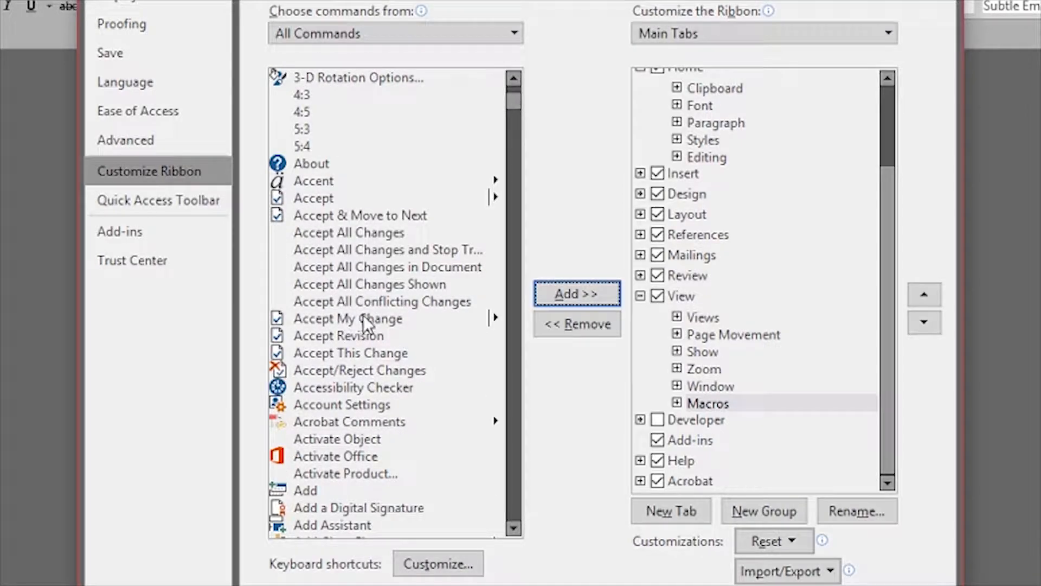
{"action": "left_click", "coordinate": [363, 316]}
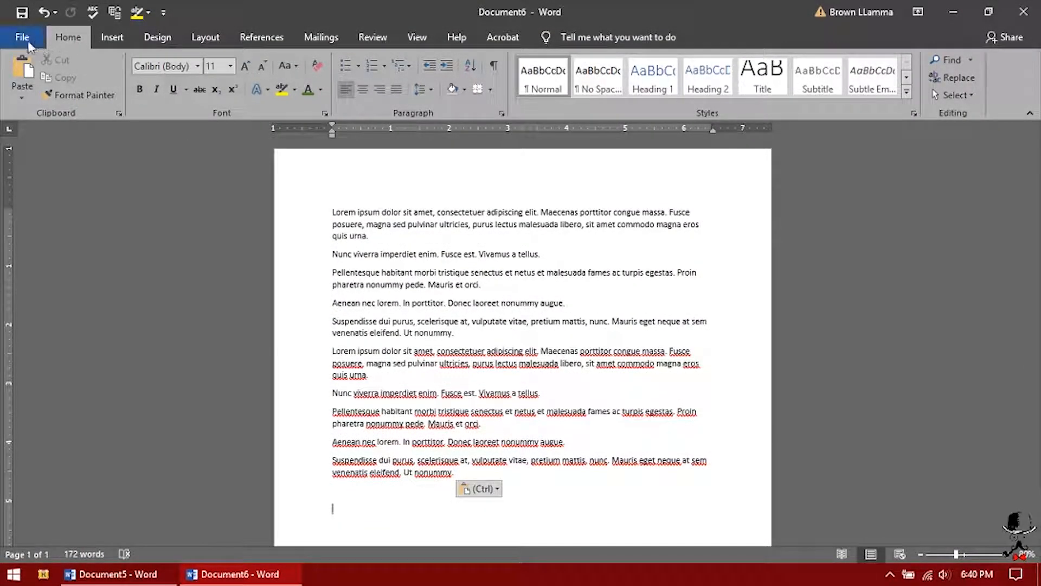
- Reopen Word Options and display the Quick Access Toolbar customization settings
{"action": "left_click", "coordinate": [24, 38]}
{"action": "key", "text": "Escape"}
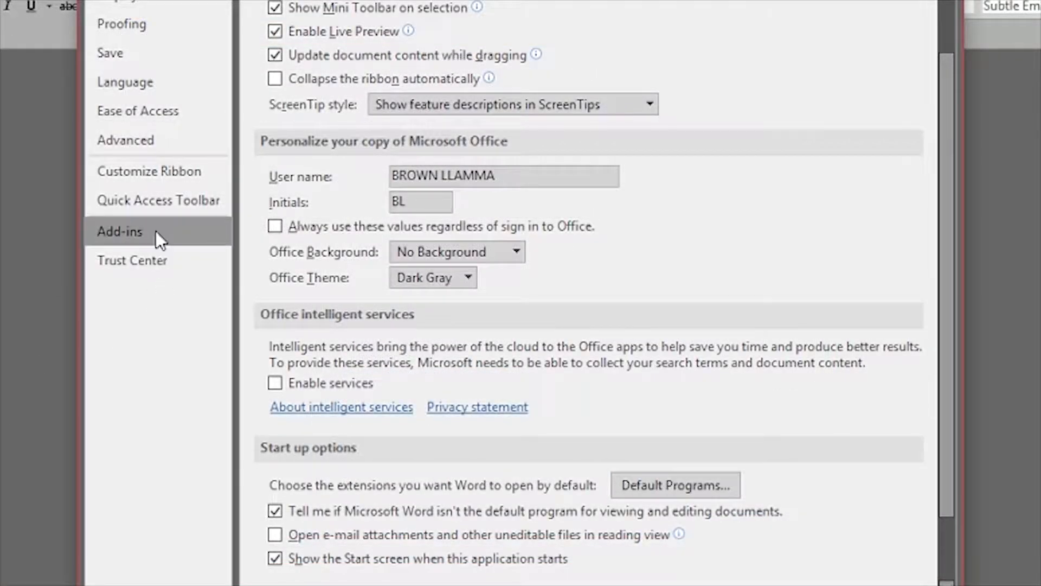
{"action": "left_click", "coordinate": [148, 205]}
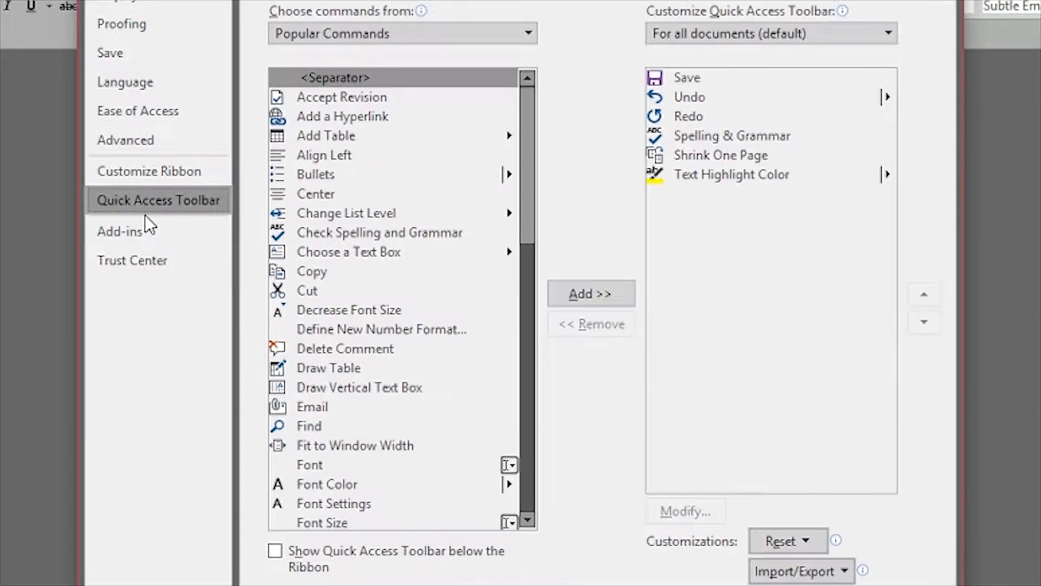
{"action": "left_click", "coordinate": [161, 173]}
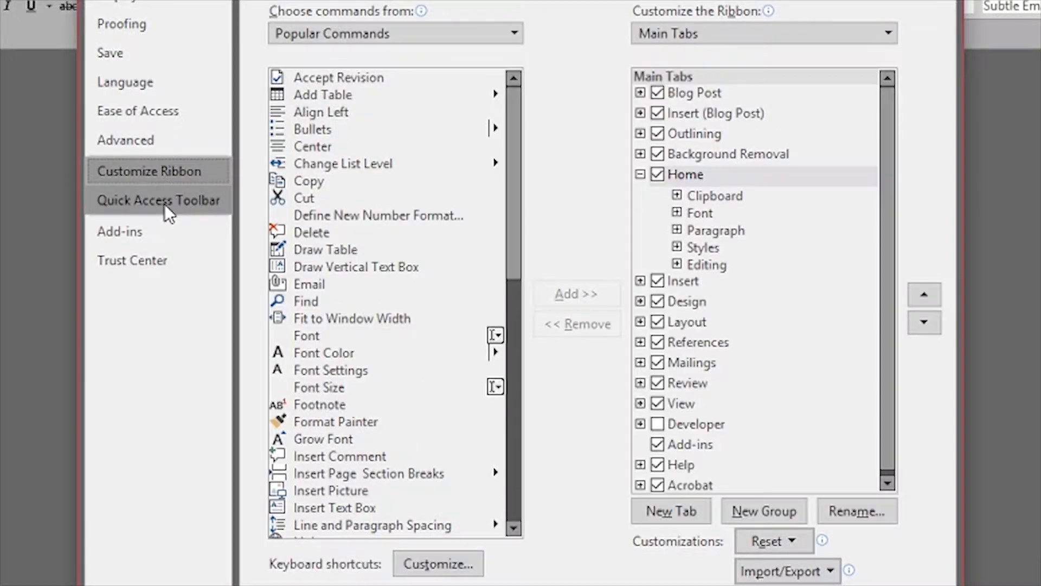
{"action": "left_click", "coordinate": [164, 204]}
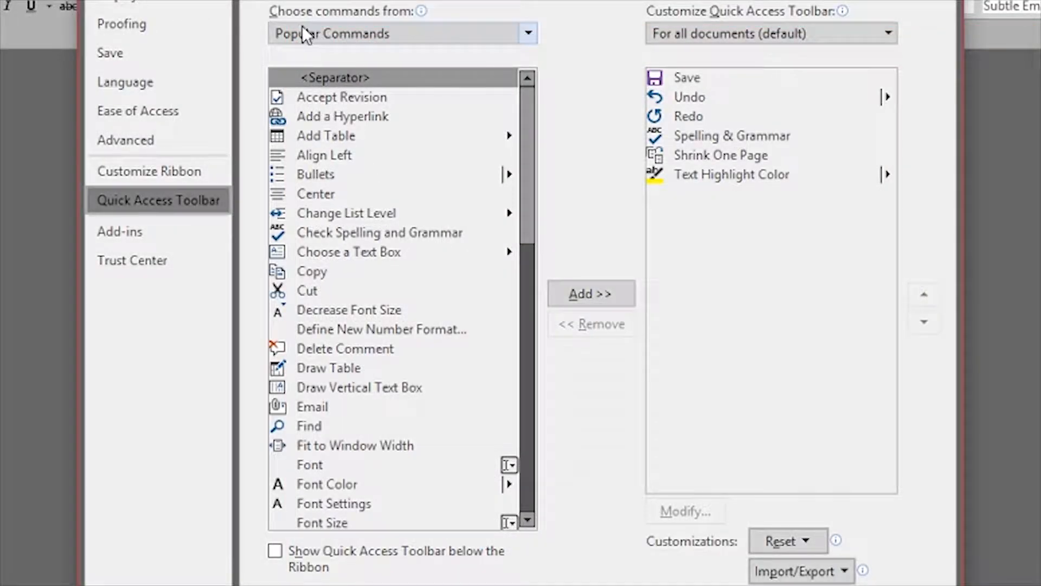
- Add the All Caps command from the All Commands set to the Quick Access Toolbar for all documents
{"action": "left_click", "coordinate": [298, 34]}
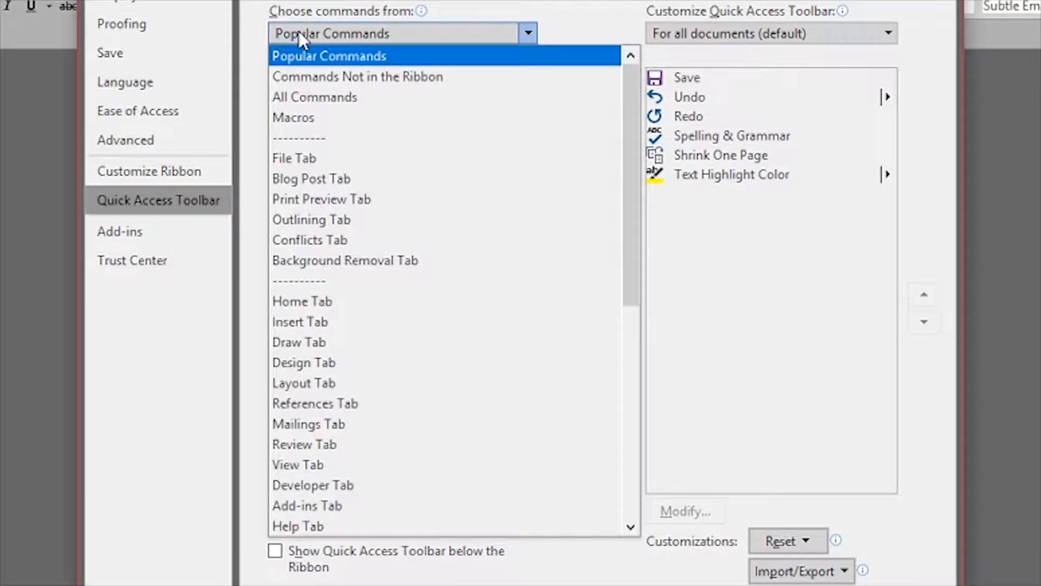
{"action": "left_click", "coordinate": [359, 98]}
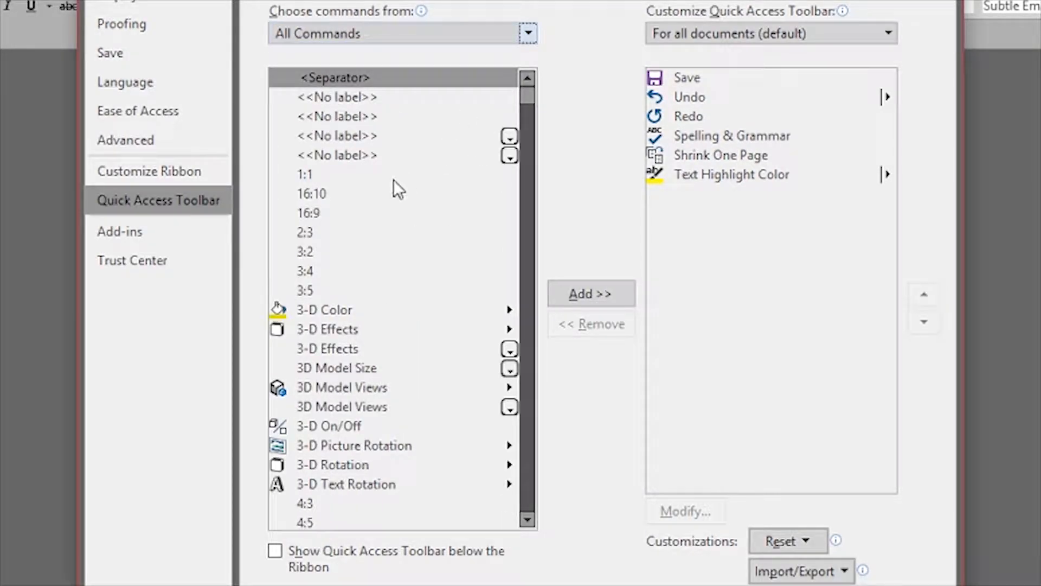
{"action": "scroll", "coordinate": [392, 180], "scroll_direction": "down", "scroll_amount": 20}
{"action": "scroll", "coordinate": [398, 186], "scroll_direction": "down", "scroll_amount": 20}
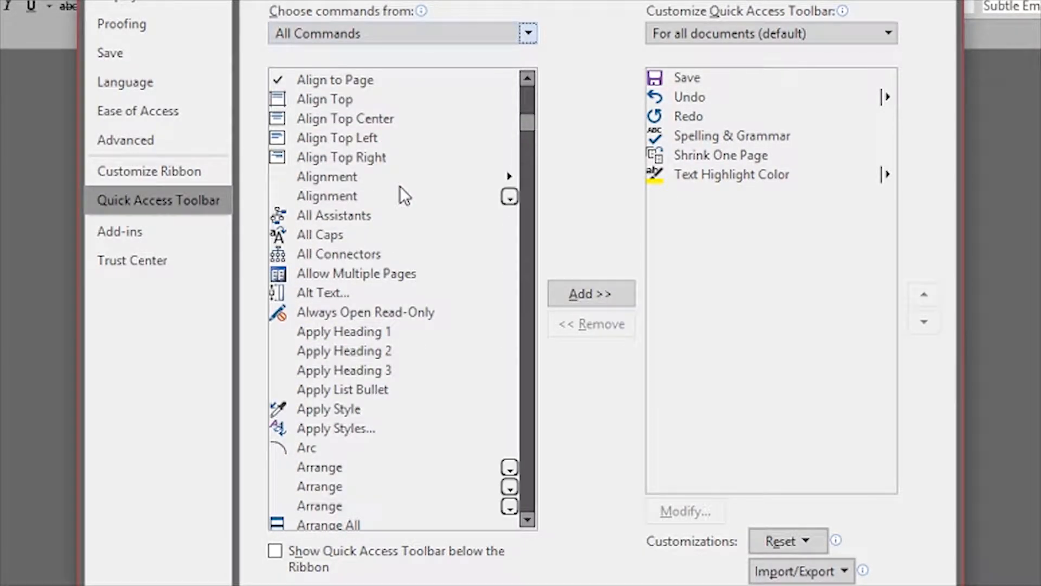
{"action": "left_click", "coordinate": [325, 236]}
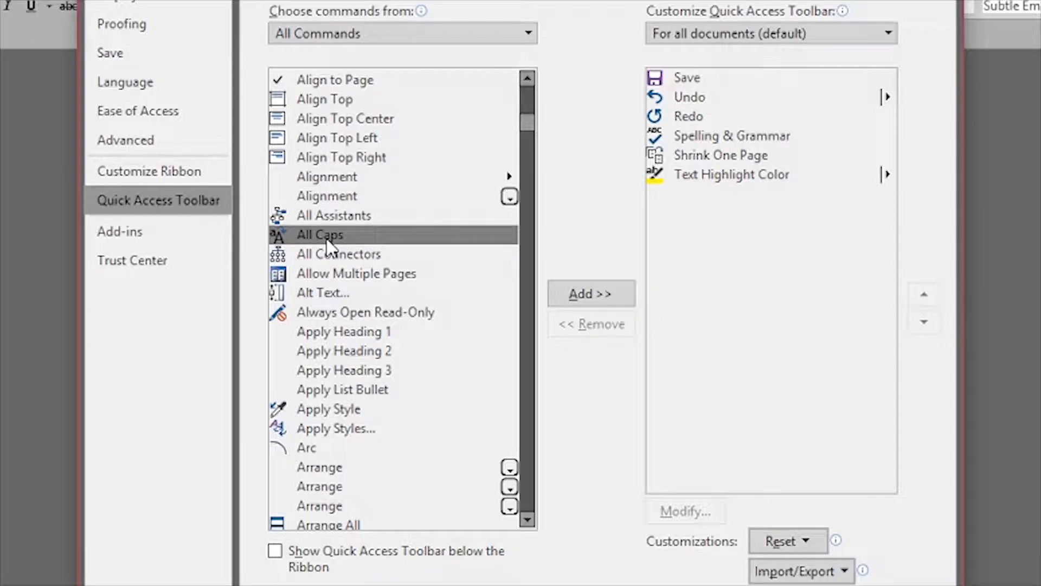
{"action": "left_click", "coordinate": [583, 296]}
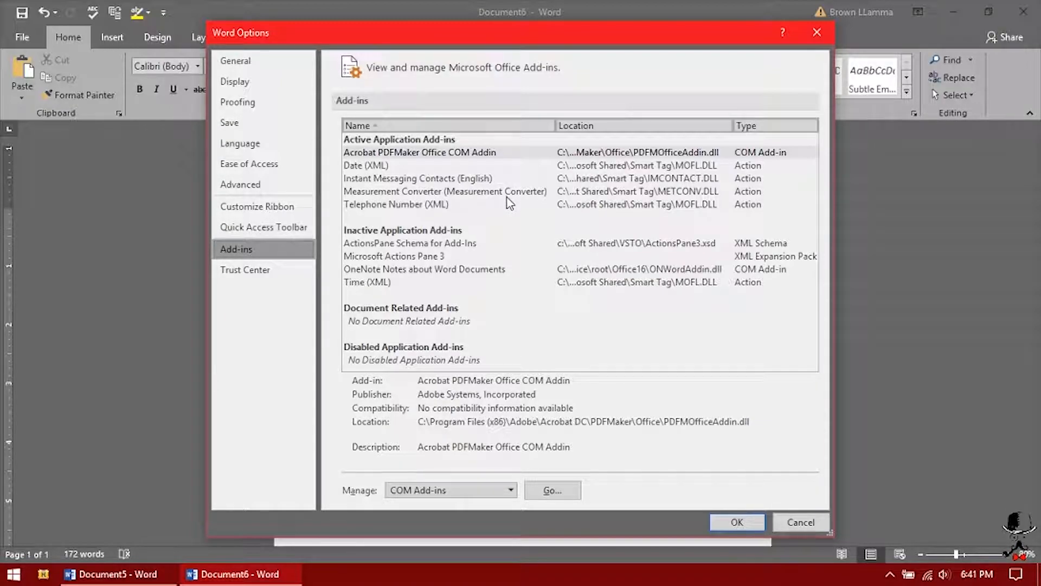
- Inspect the Microsoft Actions Pane 3 and Measurement Converter add-ins, and choose Templates as the add-in type to manage
{"action": "left_click", "coordinate": [411, 256]}
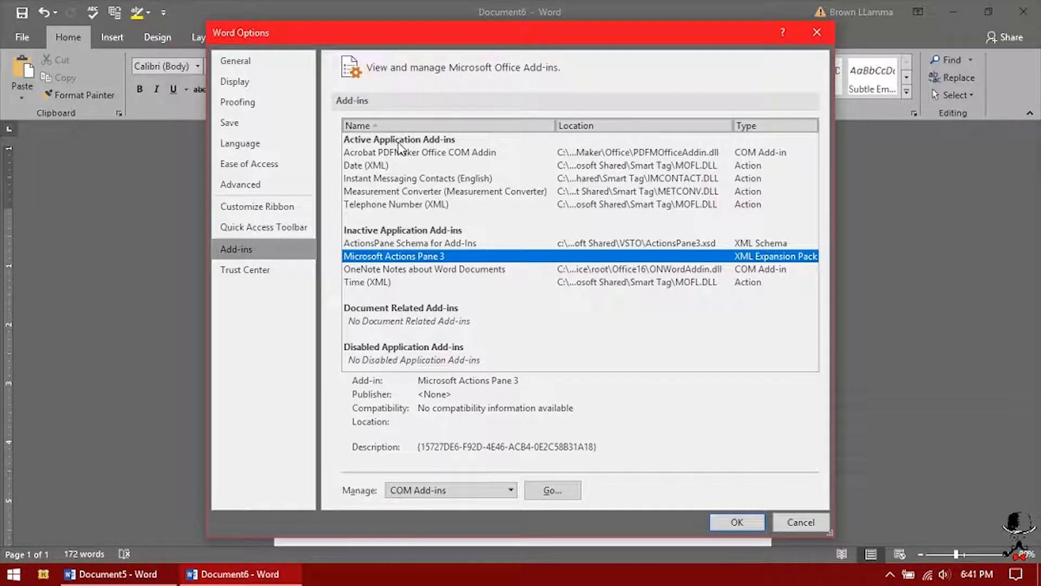
{"action": "left_click", "coordinate": [393, 191]}
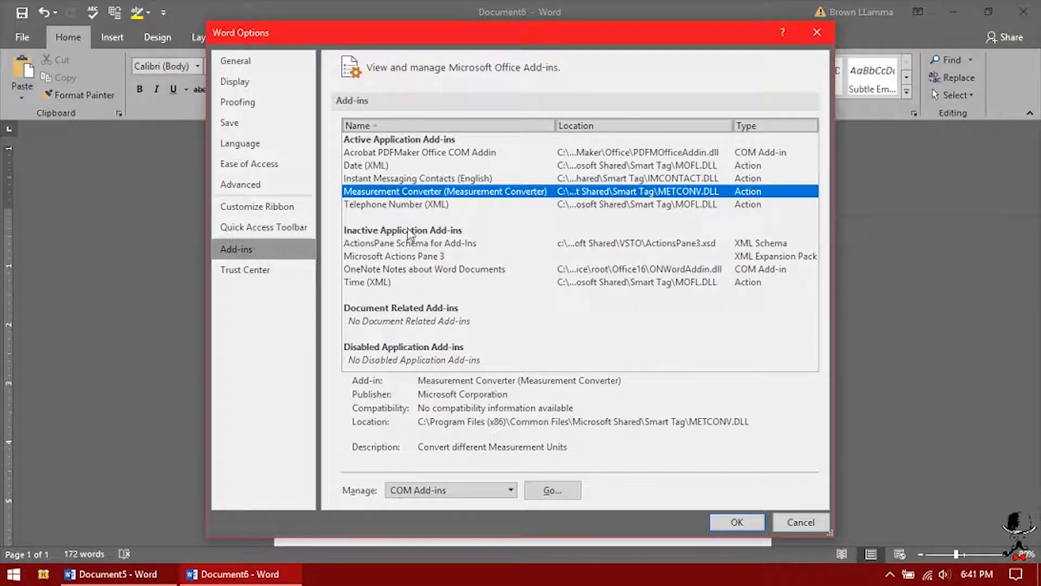
{"action": "left_click", "coordinate": [420, 489]}
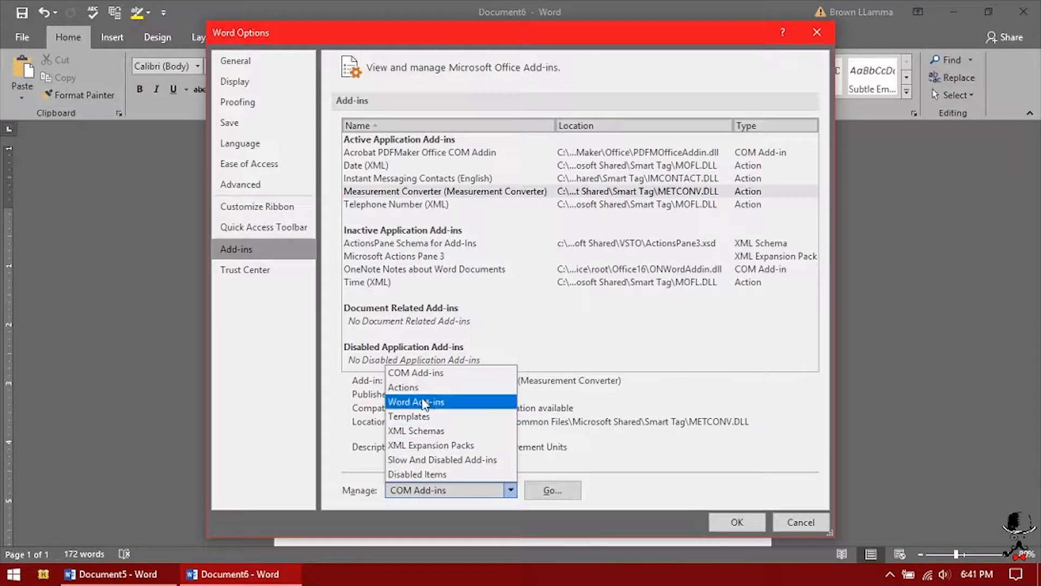
{"action": "left_click", "coordinate": [468, 416]}
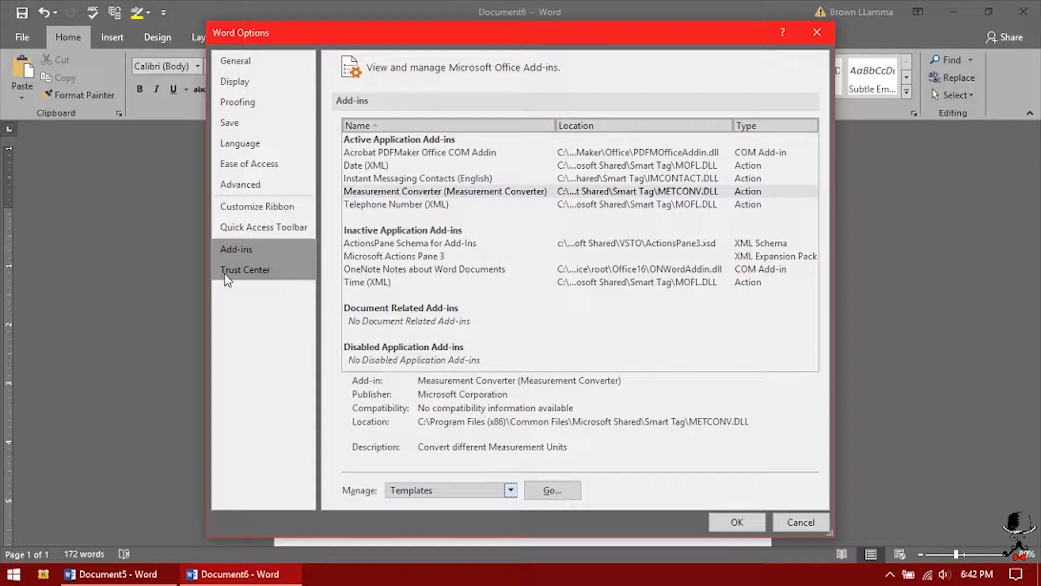
- Review the Trust Center settings for trusted publishers, locations, documents and add-in catalogs, plus ActiveX and macro settings
{"action": "left_click", "coordinate": [228, 276]}
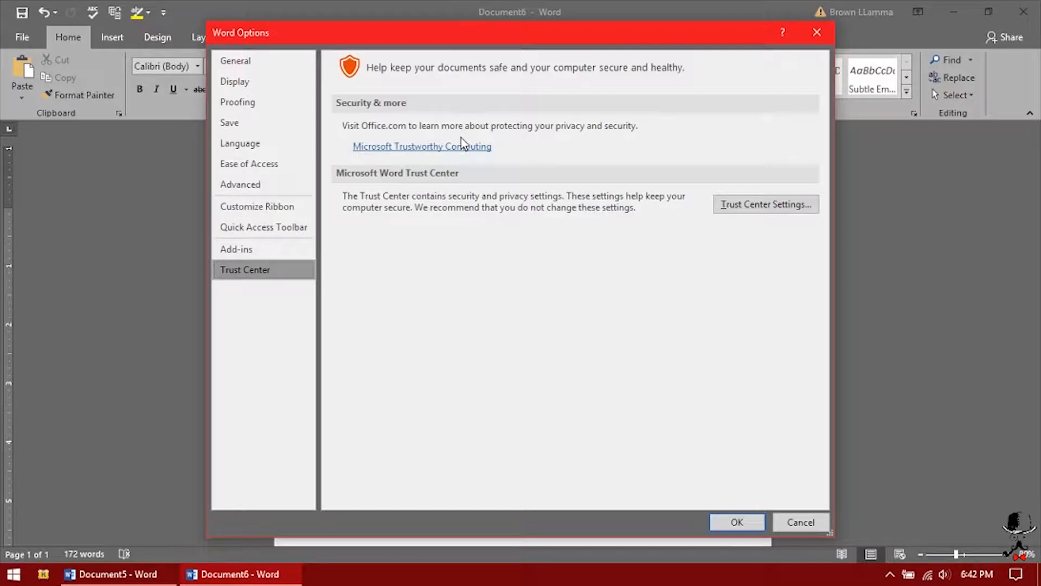
{"action": "left_click", "coordinate": [759, 208]}
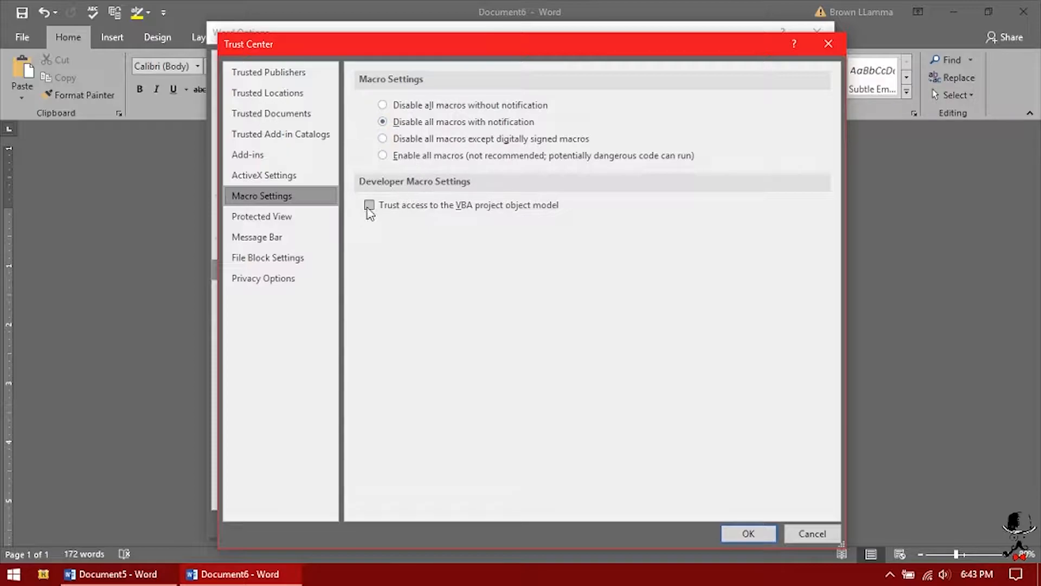
{"action": "left_click", "coordinate": [276, 72]}
{"action": "left_click", "coordinate": [279, 93]}
{"action": "left_click", "coordinate": [272, 113]}
{"action": "left_click", "coordinate": [285, 134]}
{"action": "left_click", "coordinate": [260, 176]}
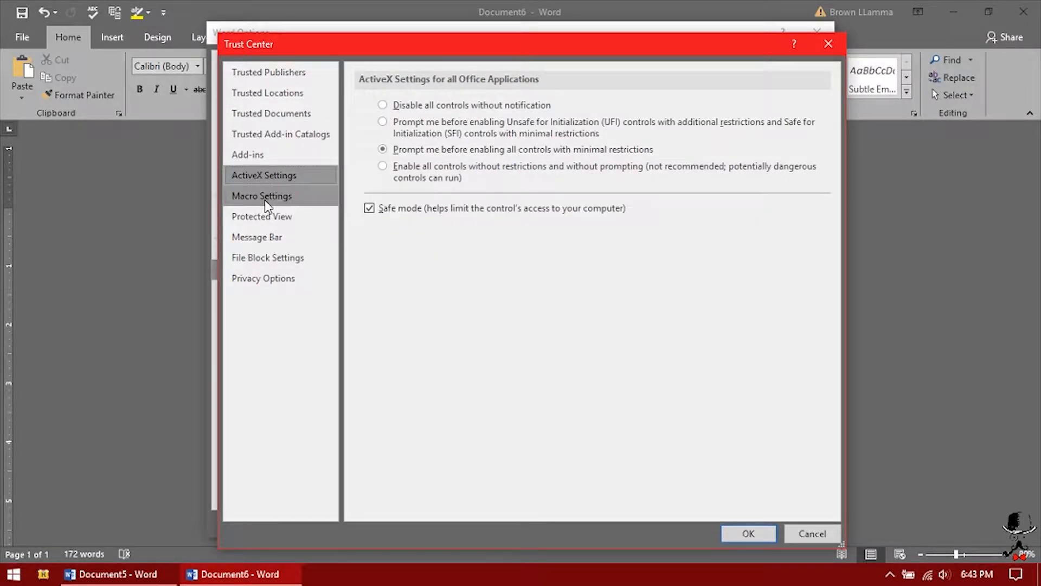
{"action": "left_click", "coordinate": [265, 196]}
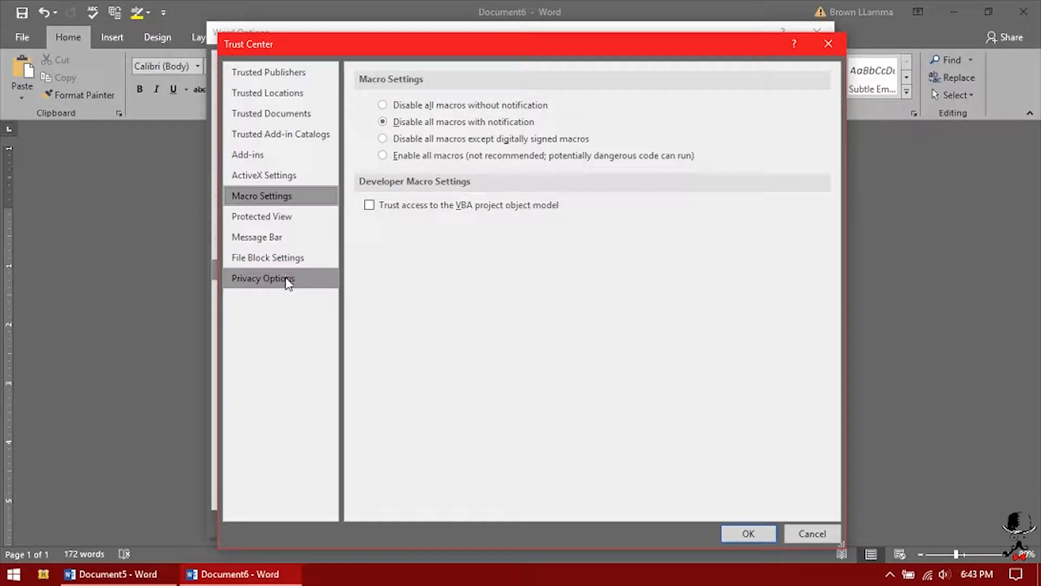
- Accept the Trust Center and Word Options settings and return to the document
{"action": "left_click", "coordinate": [749, 533]}
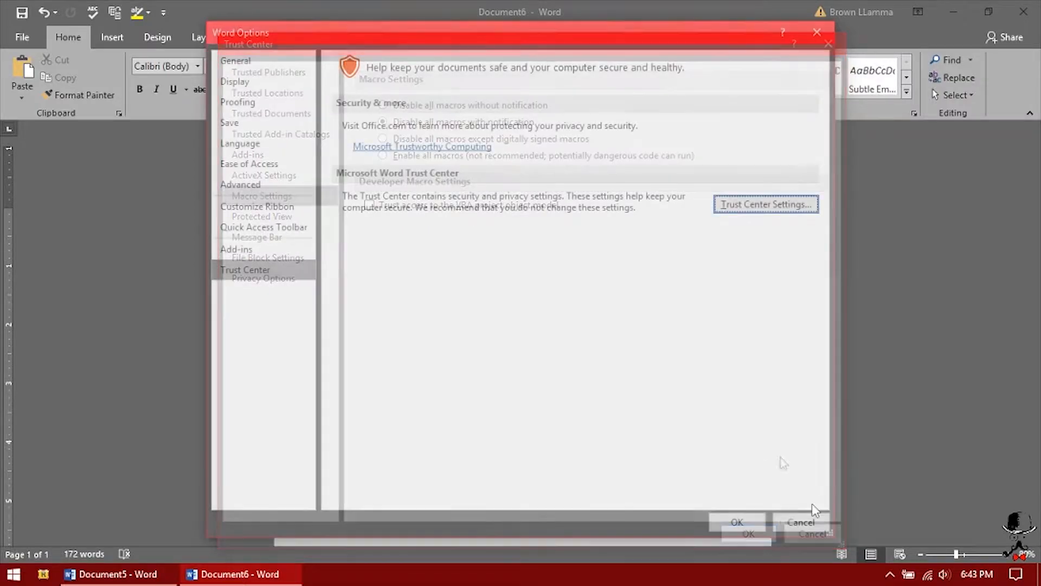
{"action": "left_click", "coordinate": [748, 526]}
{"action": "key", "text": "ctrl+v"}
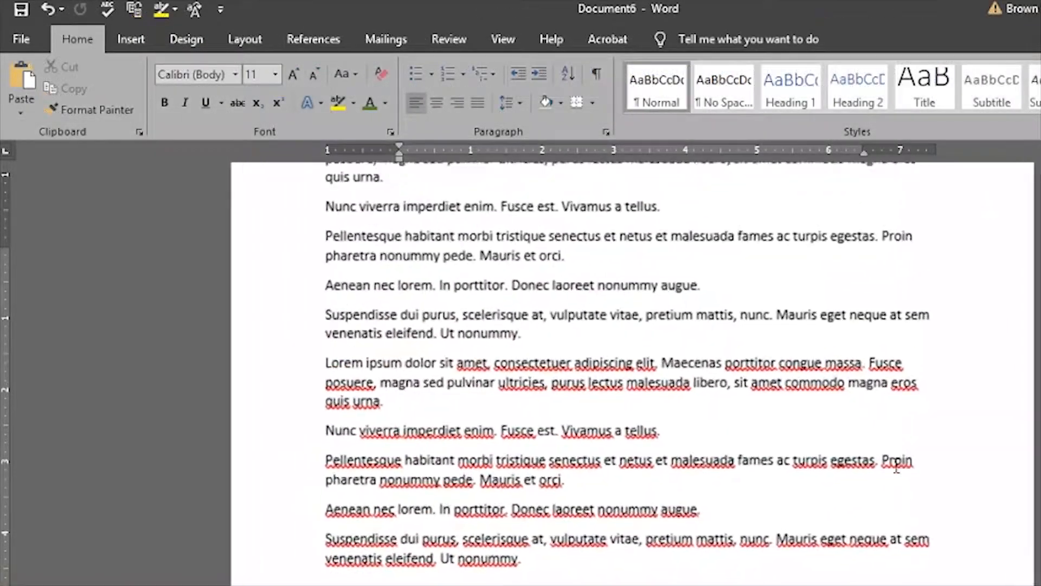
{"action": "scroll", "coordinate": [897, 465], "scroll_direction": "down", "scroll_amount": 2}
{"action": "scroll", "coordinate": [896, 465], "scroll_direction": "up", "scroll_amount": 4}
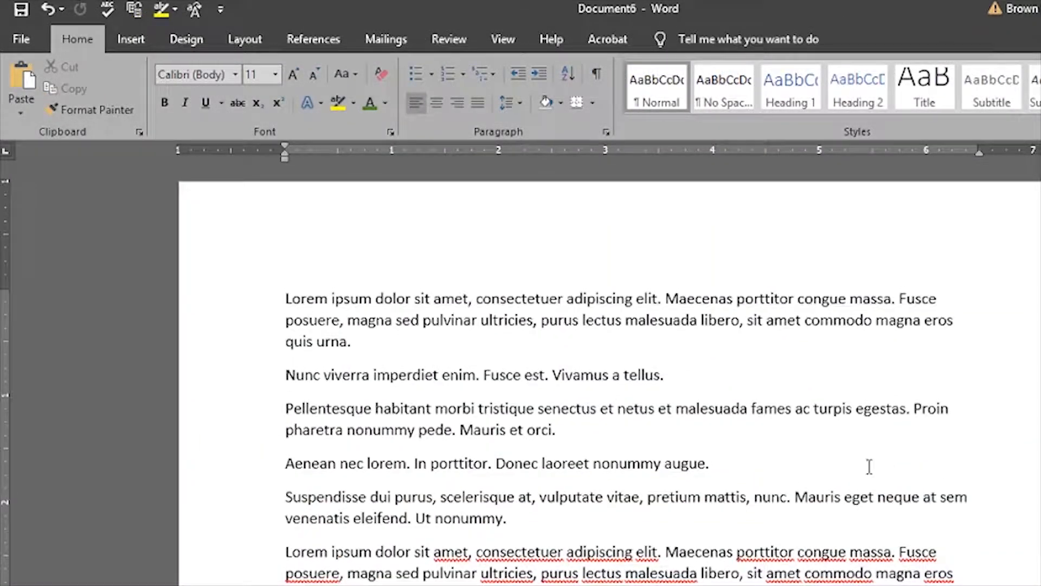
{"action": "double_click", "coordinate": [317, 298]}
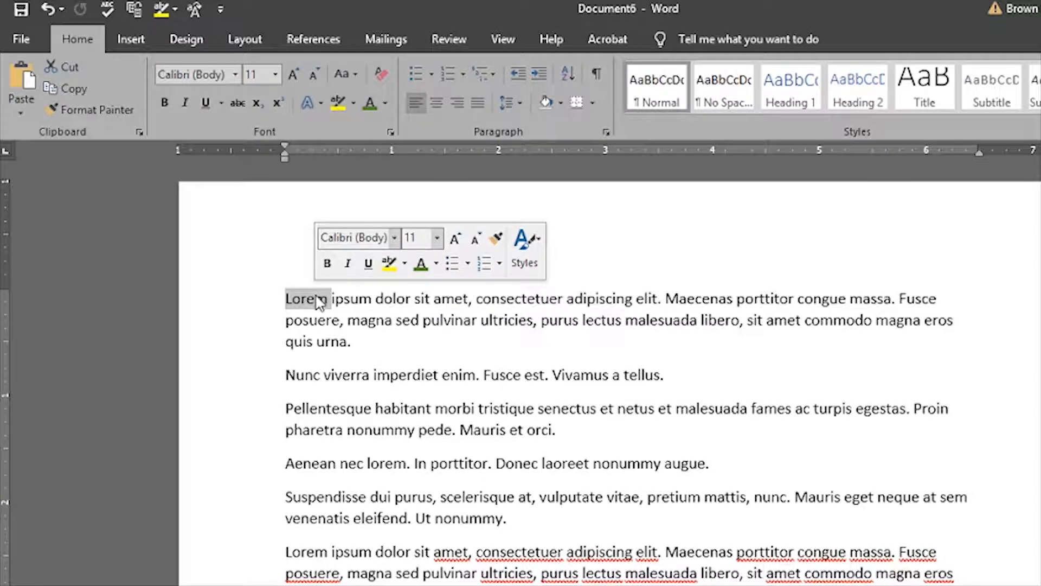
{"action": "right_click", "coordinate": [320, 301]}
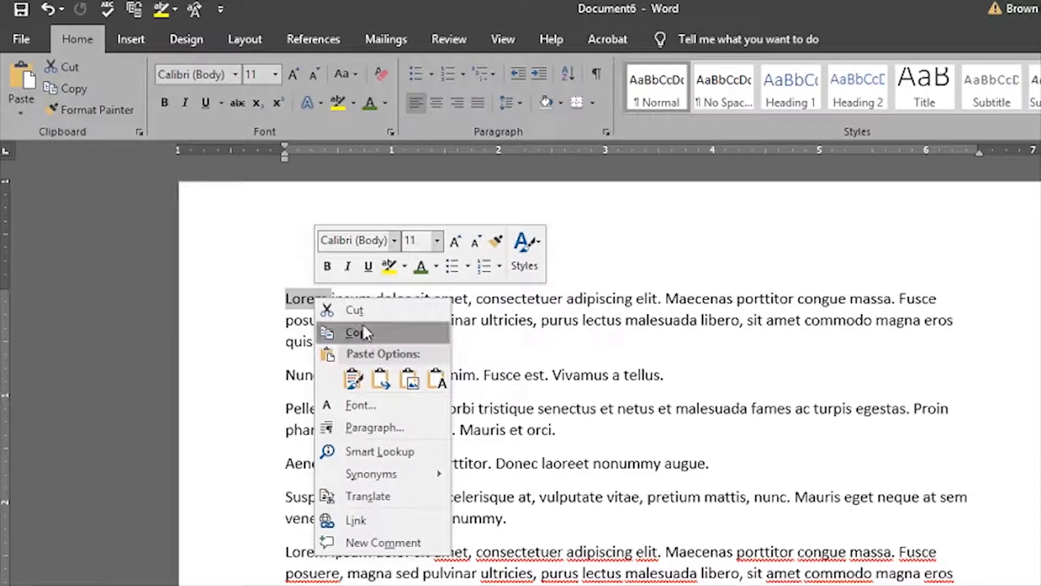
{"action": "left_click", "coordinate": [283, 302]}
{"action": "left_click", "coordinate": [385, 301]}
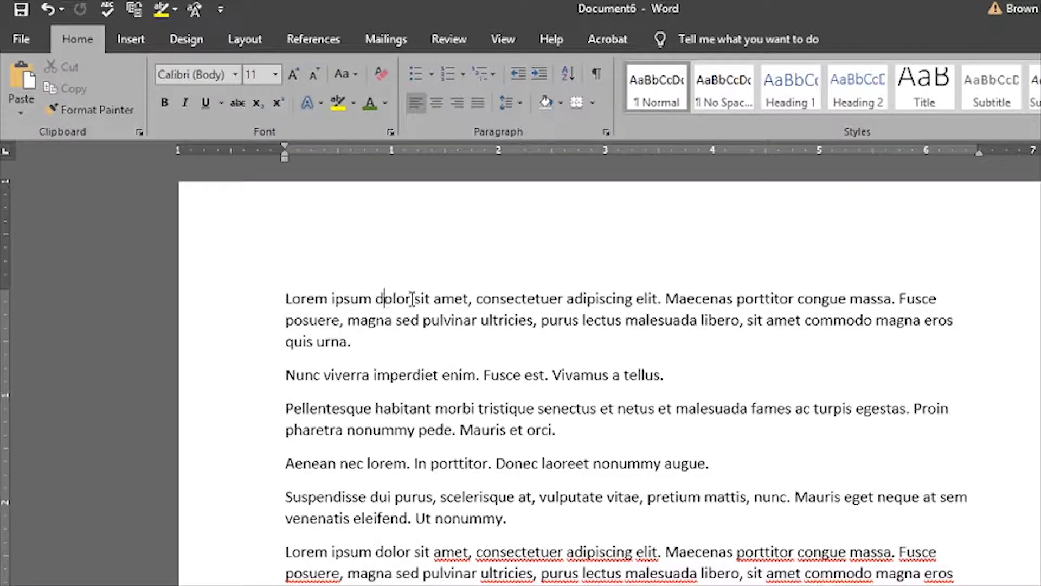
- Set the font color of the first word, "Lorem", in the opening paragraph to standard Light Blue
{"action": "double_click", "coordinate": [314, 302]}
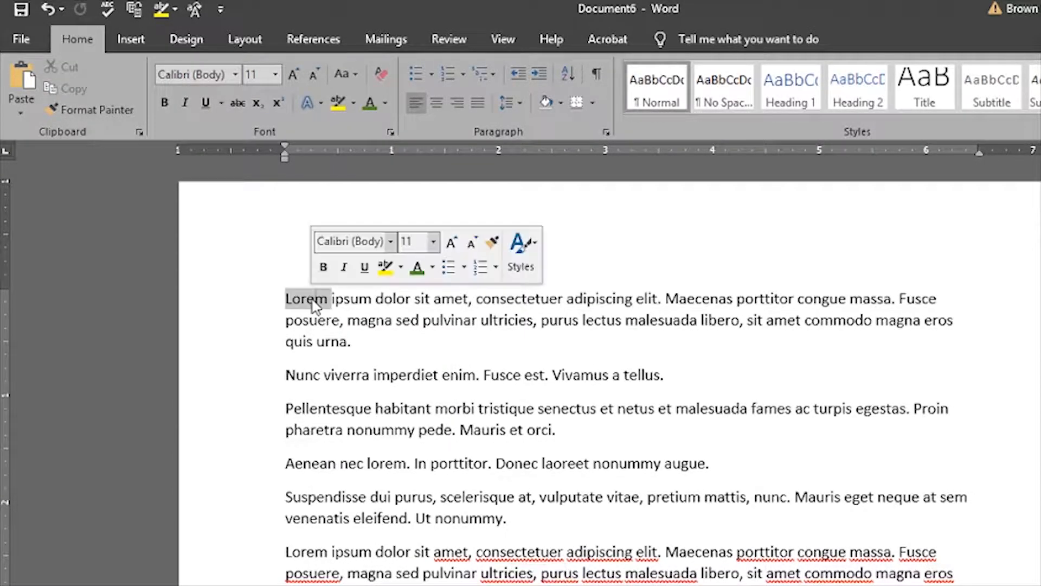
{"action": "left_click", "coordinate": [386, 102]}
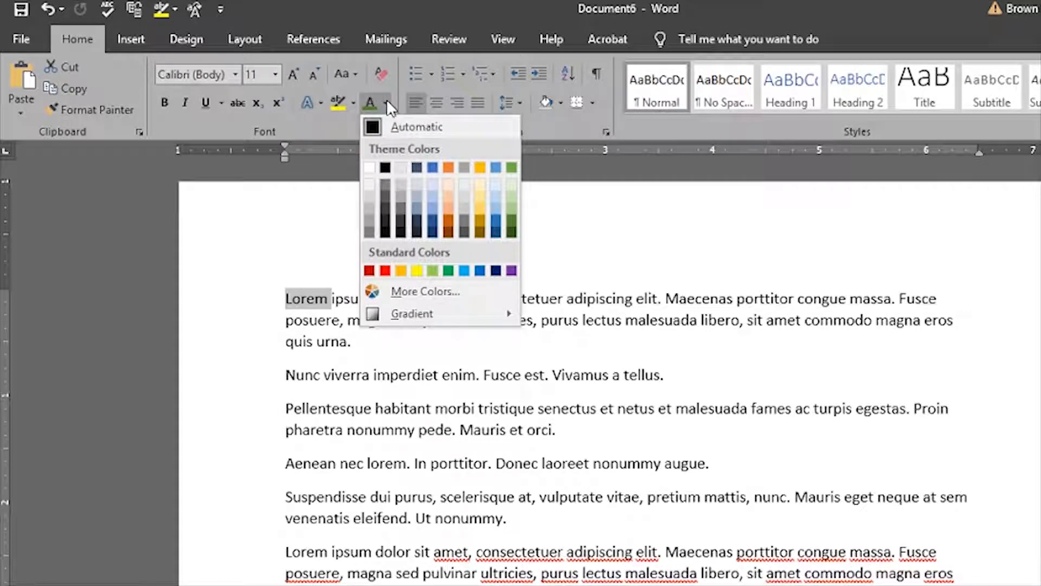
{"action": "left_click", "coordinate": [468, 275]}
{"action": "left_click", "coordinate": [369, 340]}
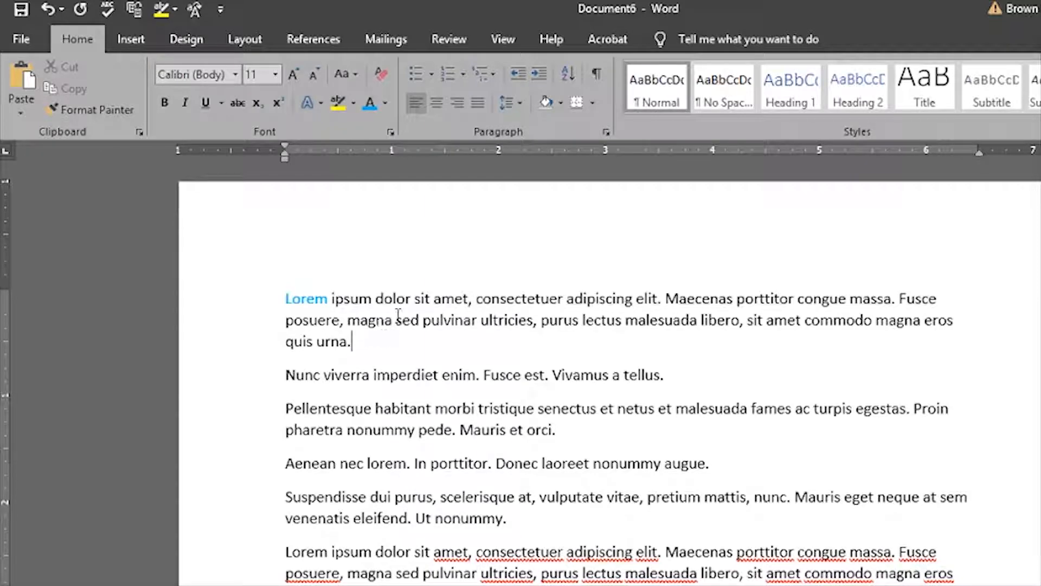
{"action": "left_click", "coordinate": [318, 299]}
{"action": "triple_click", "coordinate": [338, 300]}
{"action": "left_click", "coordinate": [354, 302]}
{"action": "double_click", "coordinate": [354, 301]}
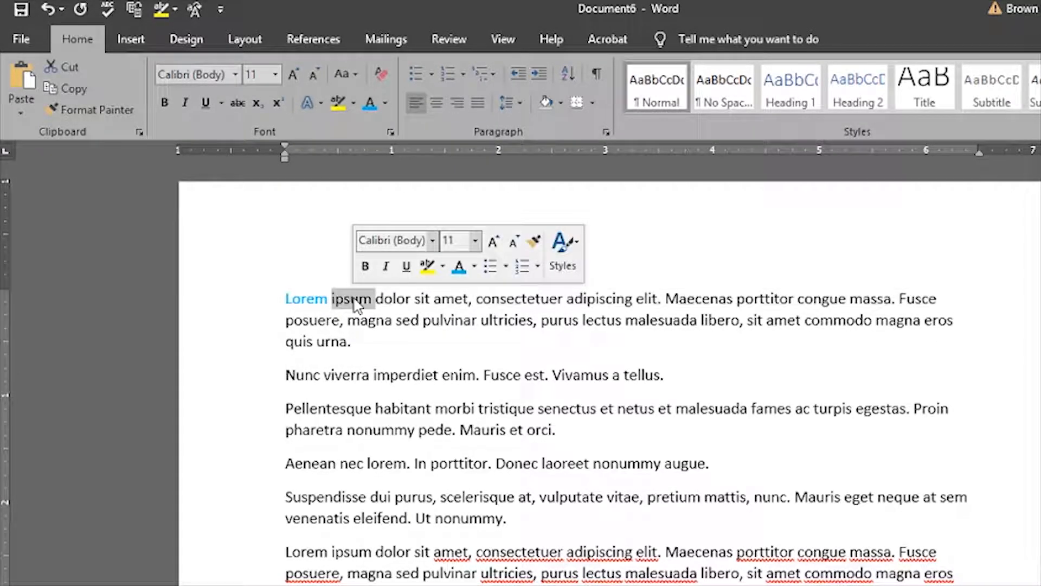
{"action": "left_click", "coordinate": [355, 303]}
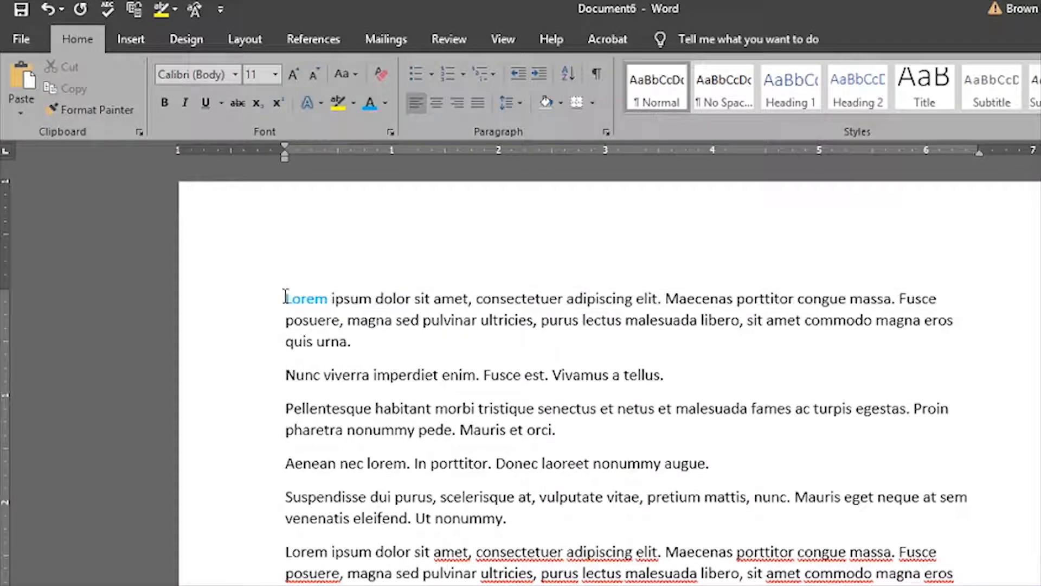
- Apply the Light Blue font color to "Lorem ipsum dolor sit a" at the start of the opening paragraph
{"action": "left_click_drag", "start_coordinate": [286, 298], "coordinate": [448, 295]}
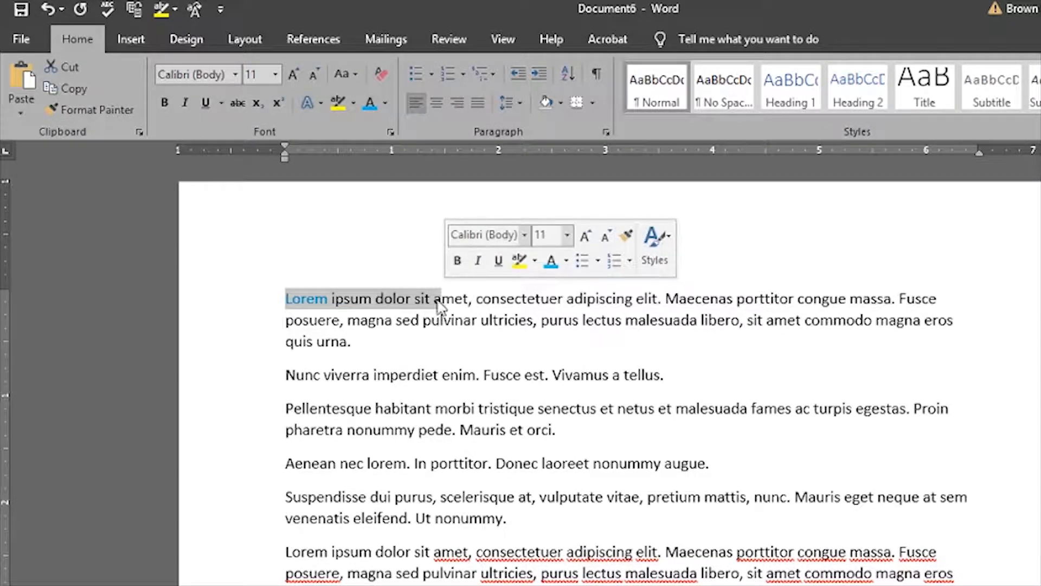
{"action": "left_click", "coordinate": [364, 106]}
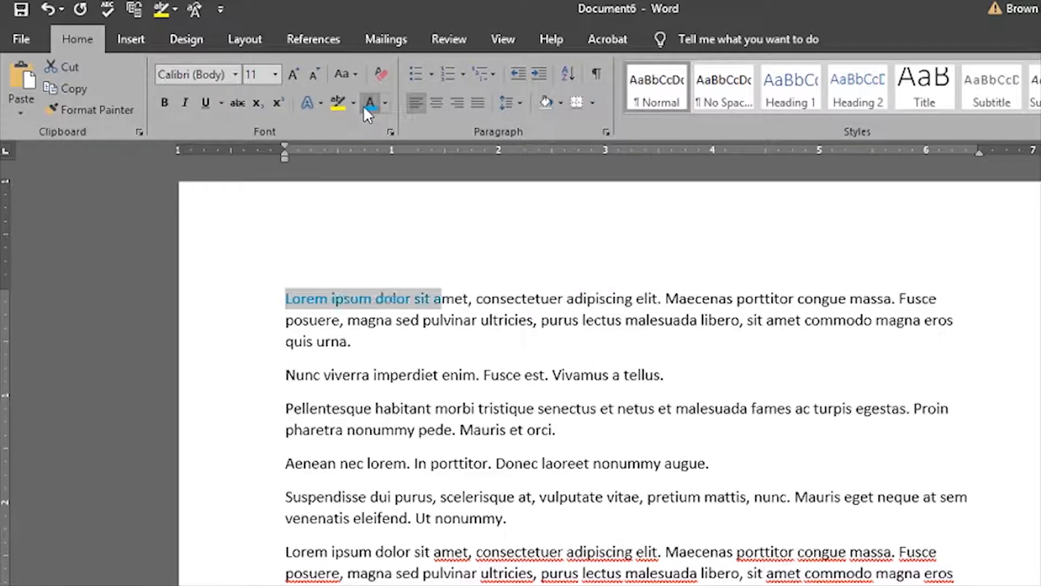
{"action": "left_click", "coordinate": [413, 375]}
{"action": "left_click_drag", "start_coordinate": [284, 298], "coordinate": [434, 298]}
{"action": "left_click", "coordinate": [415, 352]}
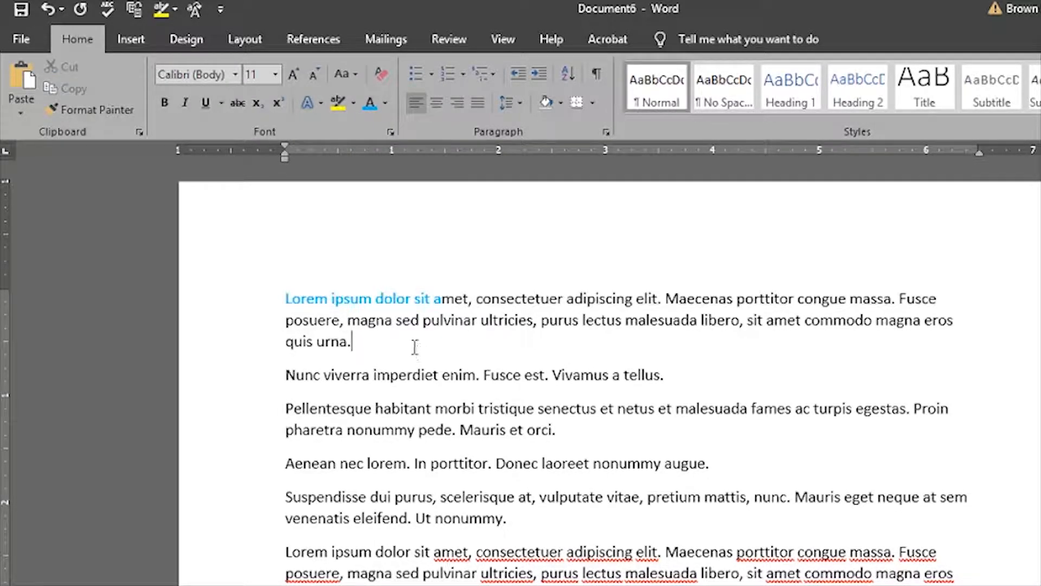
- Select the initial "c" of "consectetuer" in the opening paragraph and increase its font size to 72
{"action": "double_click", "coordinate": [521, 297]}
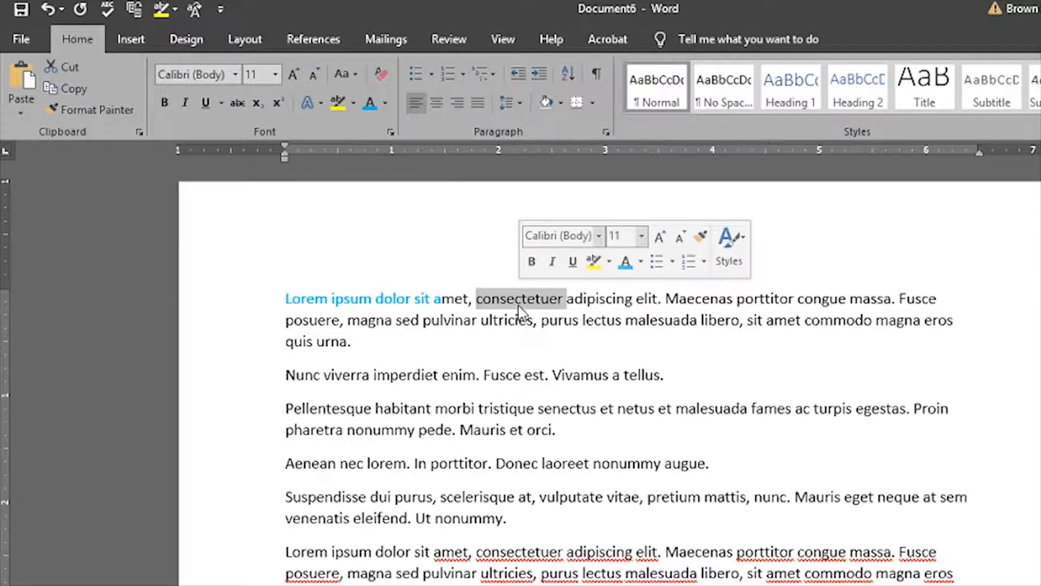
{"action": "left_click", "coordinate": [477, 299]}
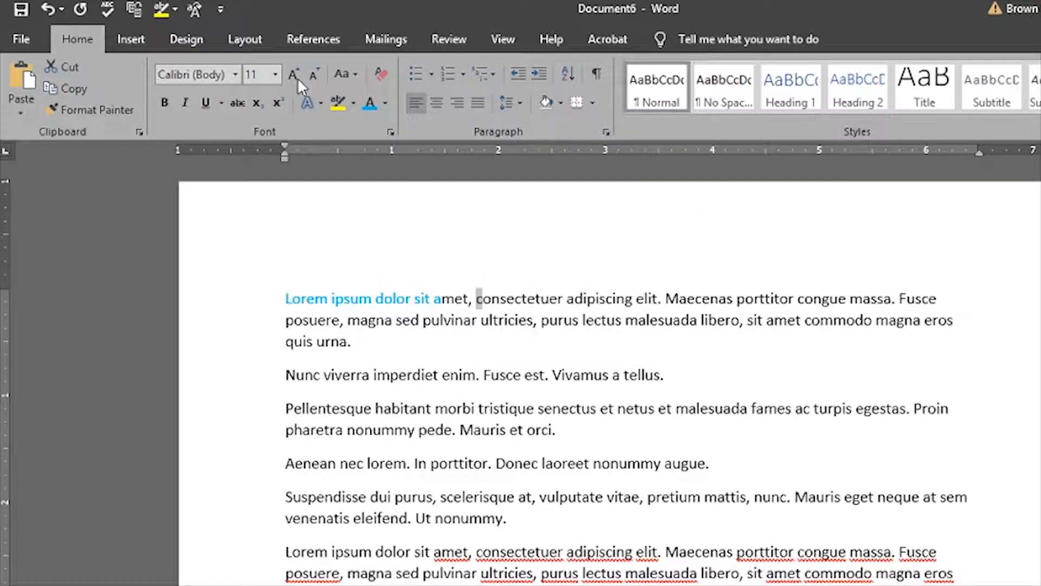
{"action": "key", "text": "ctrl+bracketleft"}
{"action": "key", "text": "ctrl+bracketleft"}
{"action": "key", "text": "ctrl+bracketleft"}
{"action": "key", "text": "ctrl+bracketleft"}
{"action": "left_click", "coordinate": [301, 76]}
{"action": "left_click", "coordinate": [301, 76]}
{"action": "left_click", "coordinate": [301, 76]}
{"action": "left_click", "coordinate": [301, 76]}
{"action": "left_click", "coordinate": [301, 76]}
{"action": "left_click", "coordinate": [301, 76]}
{"action": "left_click", "coordinate": [301, 76]}
{"action": "left_click", "coordinate": [301, 76]}
{"action": "left_click", "coordinate": [301, 76]}
{"action": "left_click", "coordinate": [301, 75]}
{"action": "left_click", "coordinate": [301, 76]}
{"action": "left_click", "coordinate": [301, 76]}
{"action": "left_click", "coordinate": [301, 76]}
{"action": "left_click", "coordinate": [301, 76]}
{"action": "left_click", "coordinate": [301, 76]}
{"action": "left_click", "coordinate": [301, 76]}
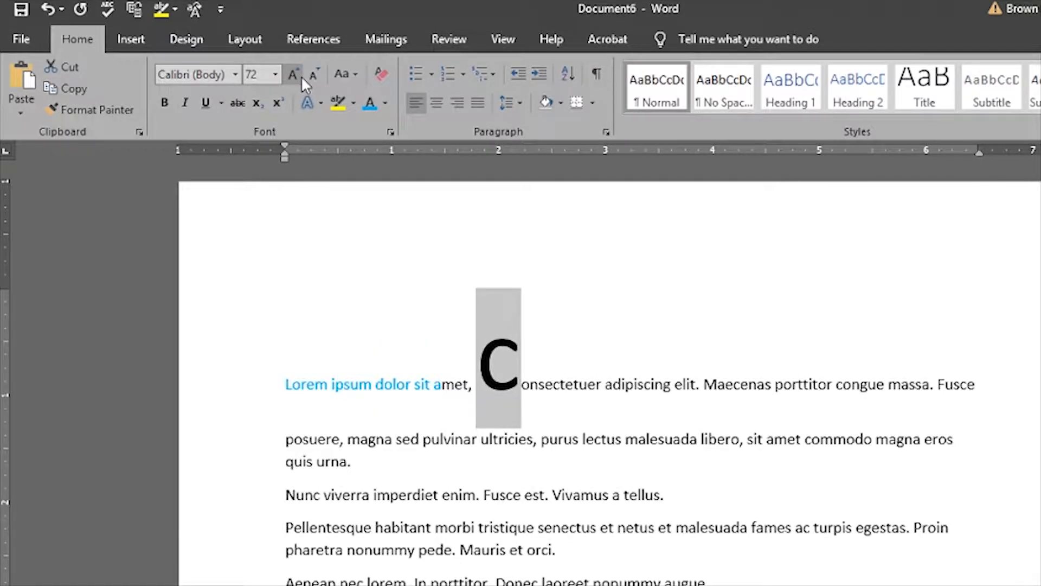
- Decrease the font size of the enlarged "c" in "consectetuer" to 28
{"action": "left_click", "coordinate": [314, 74]}
{"action": "left_click", "coordinate": [313, 74]}
{"action": "left_click", "coordinate": [314, 73]}
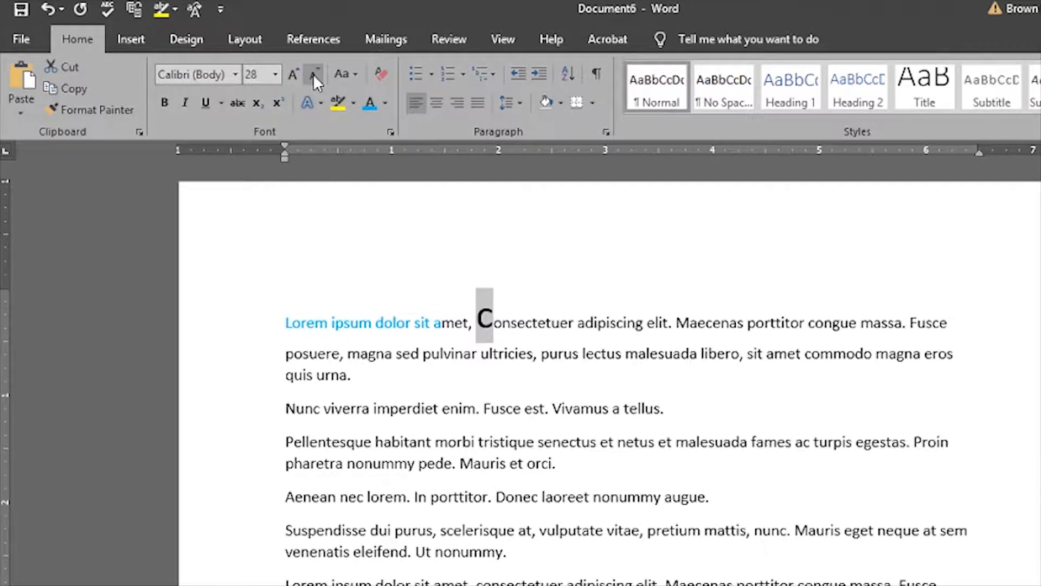
- Select the whole word "consectetuer" and shrink its letters by four font-size increments
{"action": "double_click", "coordinate": [524, 328]}
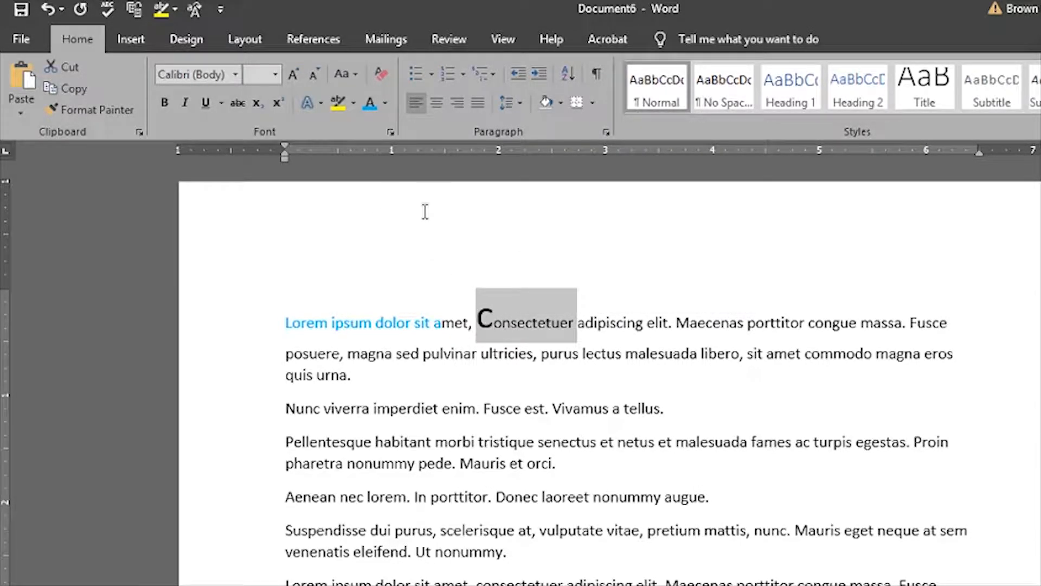
{"action": "left_click", "coordinate": [313, 75]}
{"action": "left_click", "coordinate": [313, 75]}
{"action": "left_click", "coordinate": [314, 75]}
{"action": "left_click", "coordinate": [313, 74]}
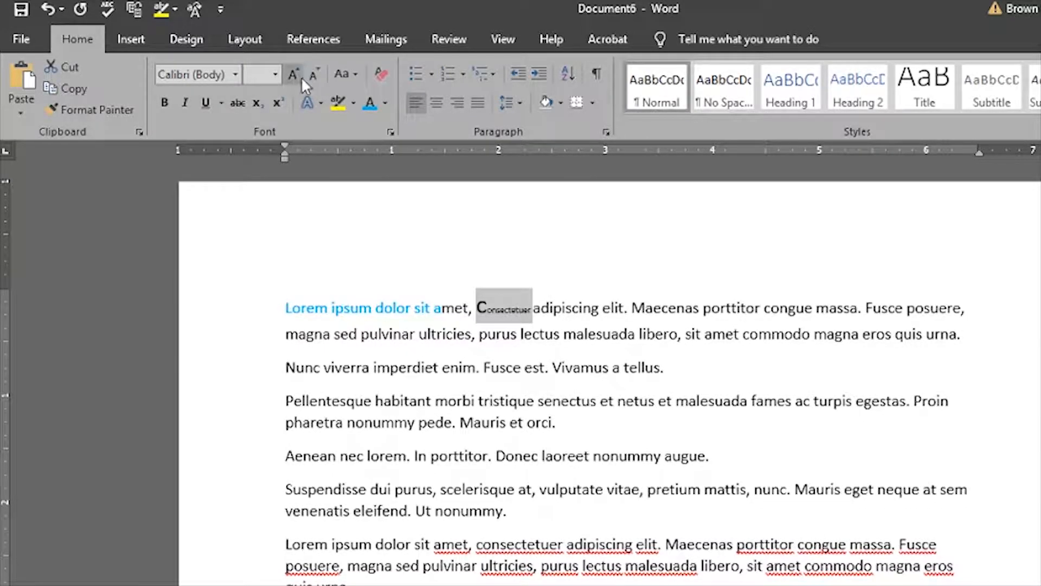
- Enlarge the letters of "consectetuer" by several font-size increments, keeping the first letter proportionally bigger
{"action": "left_click", "coordinate": [298, 77]}
{"action": "left_click", "coordinate": [298, 77]}
{"action": "left_click", "coordinate": [299, 77]}
{"action": "left_click", "coordinate": [298, 77]}
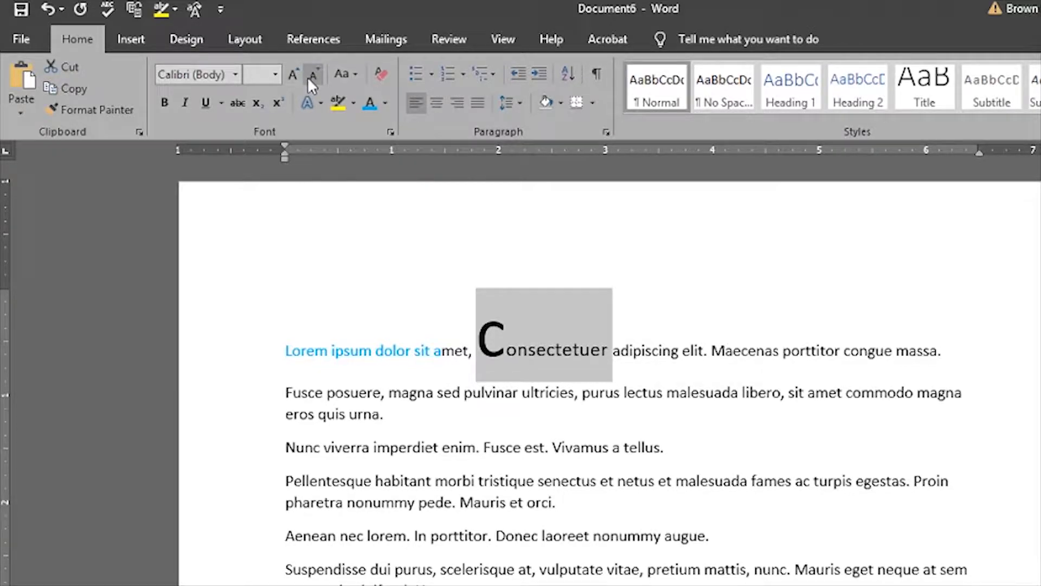
{"action": "left_click", "coordinate": [294, 77]}
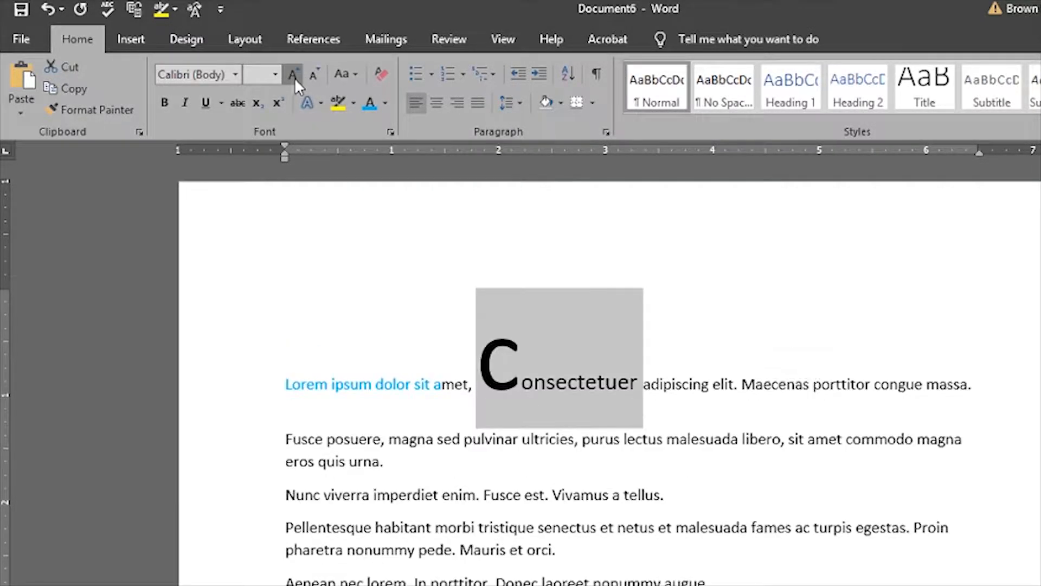
{"action": "left_click", "coordinate": [294, 77]}
- Shrink "consectetuer" again, trying a uniform font size of 12 before setting the word to 26
{"action": "left_click", "coordinate": [313, 77]}
{"action": "left_click", "coordinate": [312, 76]}
{"action": "left_click", "coordinate": [313, 77]}
{"action": "left_click", "coordinate": [276, 77]}
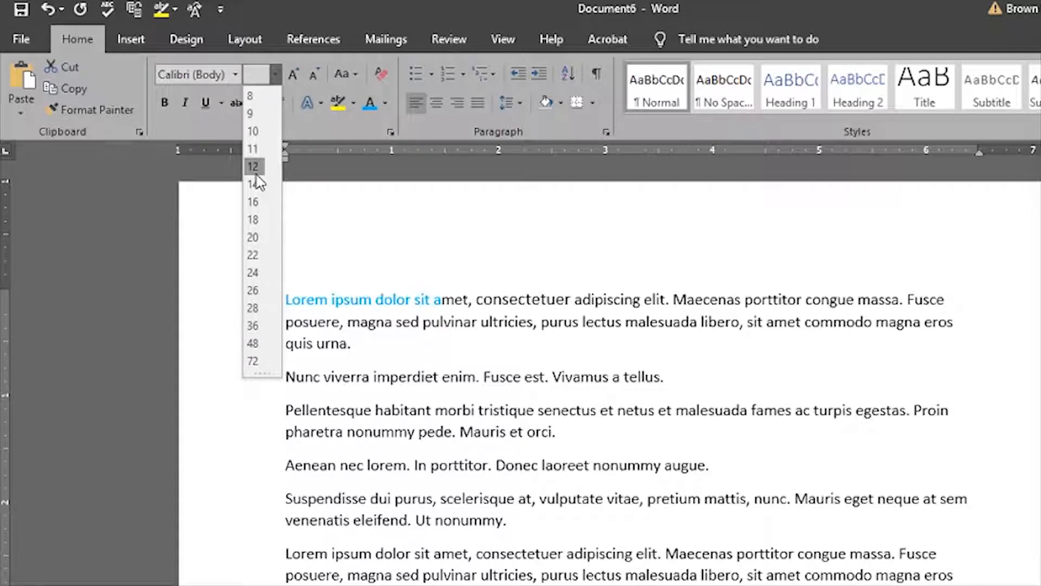
{"action": "left_click", "coordinate": [254, 168]}
{"action": "left_click", "coordinate": [276, 74]}
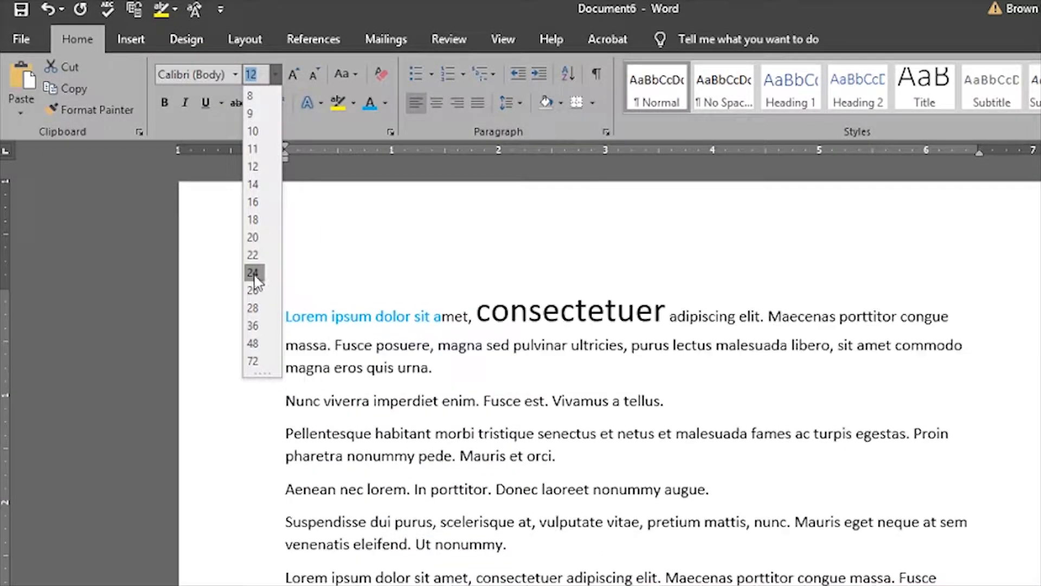
{"action": "left_click", "coordinate": [255, 285]}
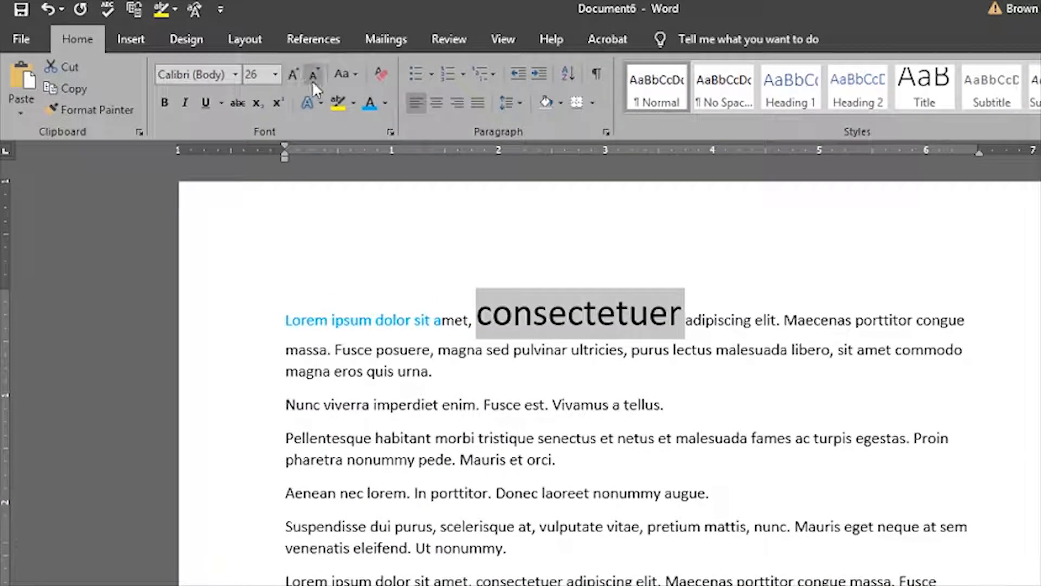
- Set the font size of the first letter "L" of the opening paragraph to 36
{"action": "left_click", "coordinate": [436, 320]}
{"action": "left_click", "coordinate": [286, 324]}
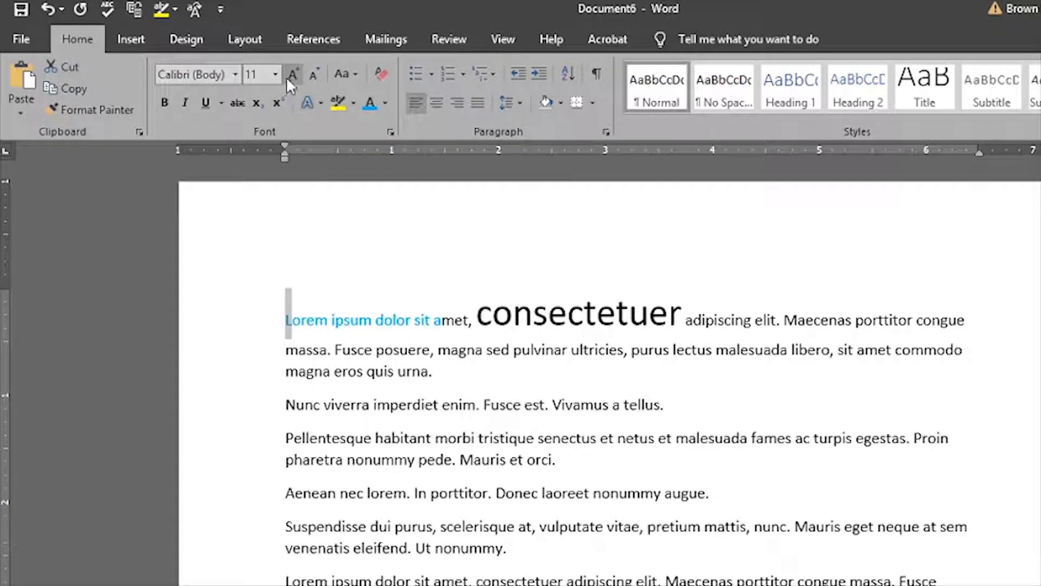
{"action": "left_click", "coordinate": [275, 74]}
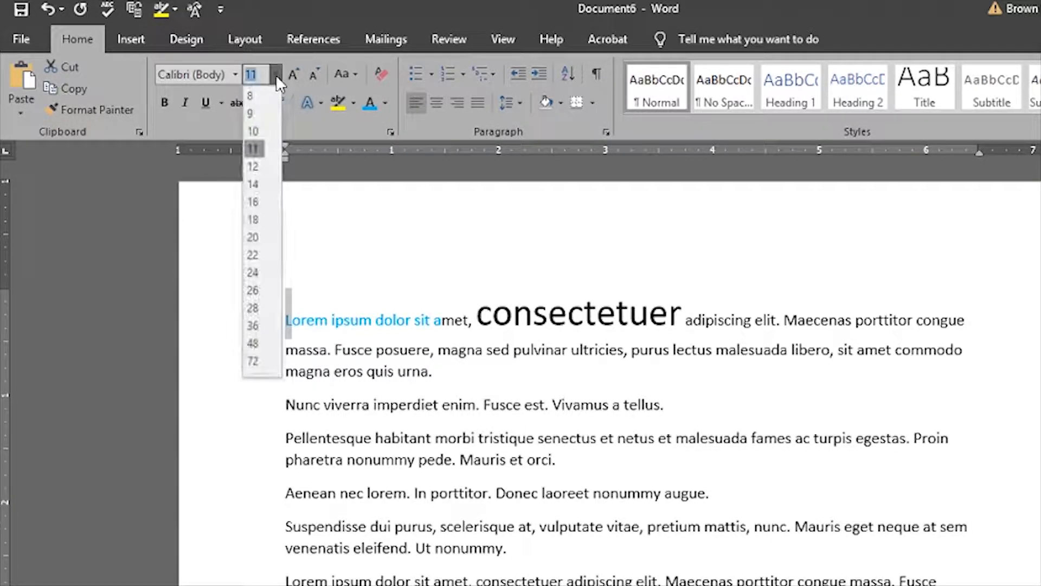
{"action": "left_click", "coordinate": [258, 331]}
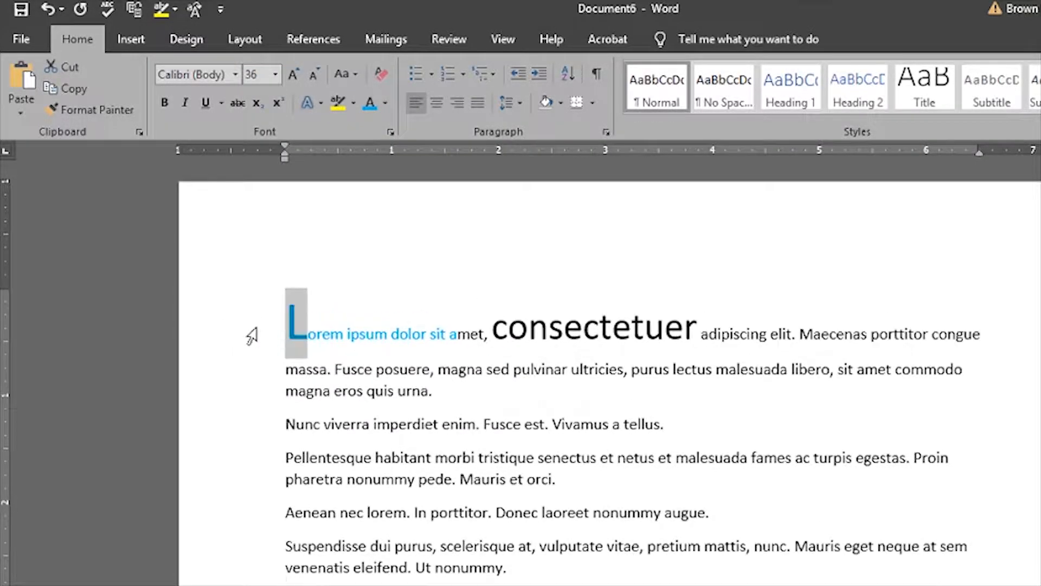
- Decrease the font size of the opening letter "L" in increments down to 16
{"action": "left_click", "coordinate": [312, 76]}
{"action": "left_click", "coordinate": [312, 76]}
{"action": "left_click", "coordinate": [313, 76]}
{"action": "left_click", "coordinate": [312, 75]}
{"action": "left_click", "coordinate": [313, 75]}
{"action": "left_click", "coordinate": [311, 74]}
{"action": "left_click", "coordinate": [312, 74]}
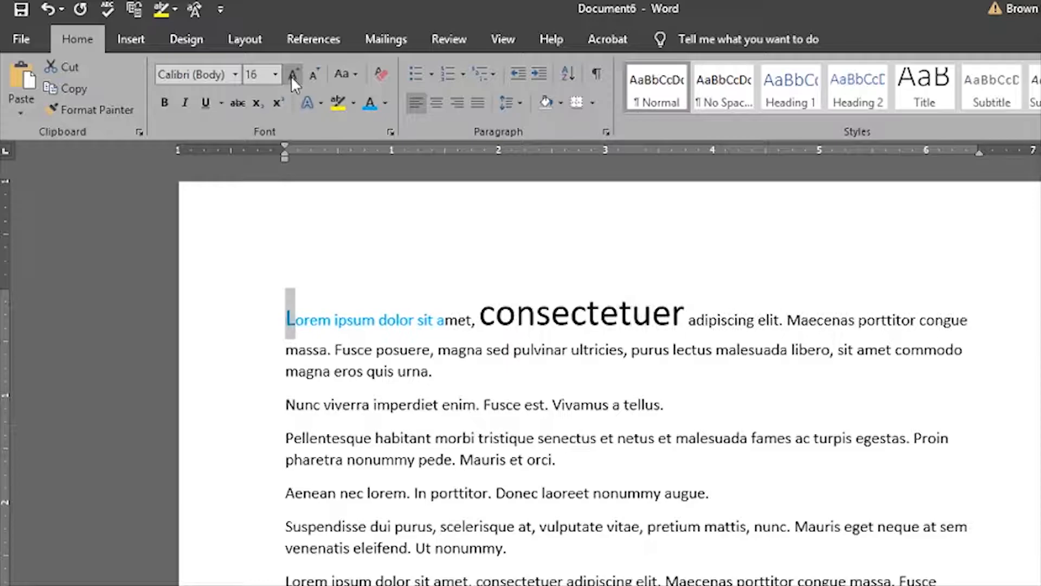
- Increase the font size of the opening letter "L" in increments up to 72
{"action": "left_click", "coordinate": [291, 76]}
{"action": "left_click", "coordinate": [291, 76]}
{"action": "left_click", "coordinate": [291, 76]}
{"action": "left_click", "coordinate": [290, 76]}
{"action": "left_click", "coordinate": [290, 76]}
{"action": "left_click", "coordinate": [290, 76]}
{"action": "left_click", "coordinate": [291, 76]}
{"action": "left_click", "coordinate": [290, 76]}
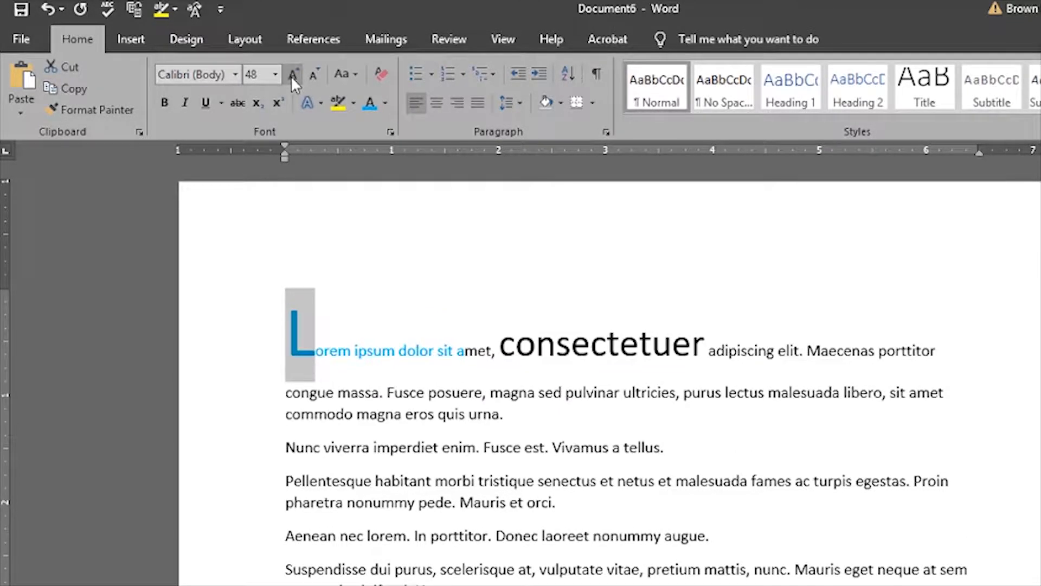
{"action": "left_click", "coordinate": [291, 76]}
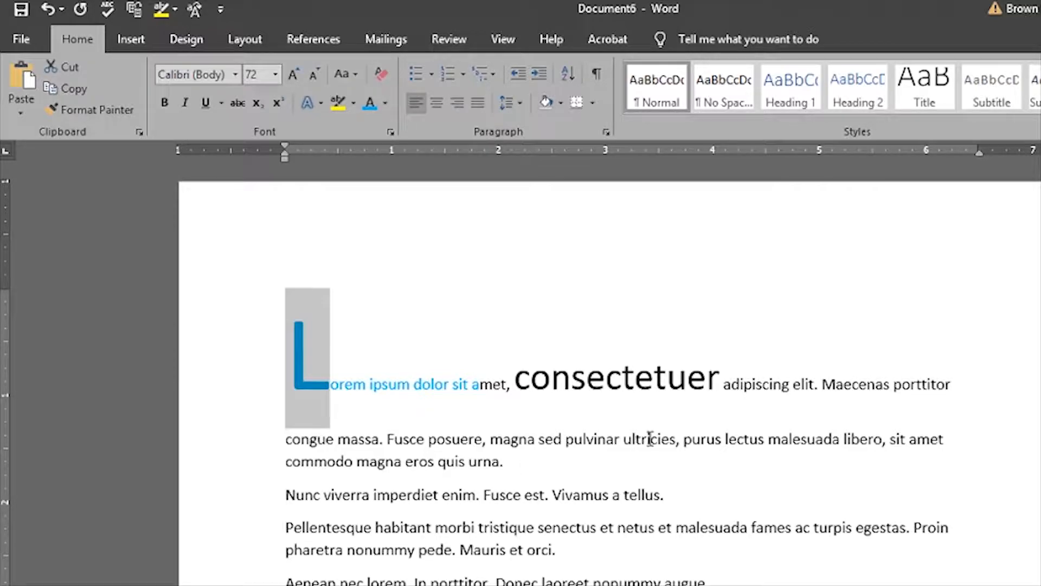
- Select the word "consectetuer" and the whole opening paragraph in turn, and clear the selection
{"action": "left_click_drag", "start_coordinate": [514, 377], "coordinate": [572, 383]}
{"action": "double_click", "coordinate": [598, 382]}
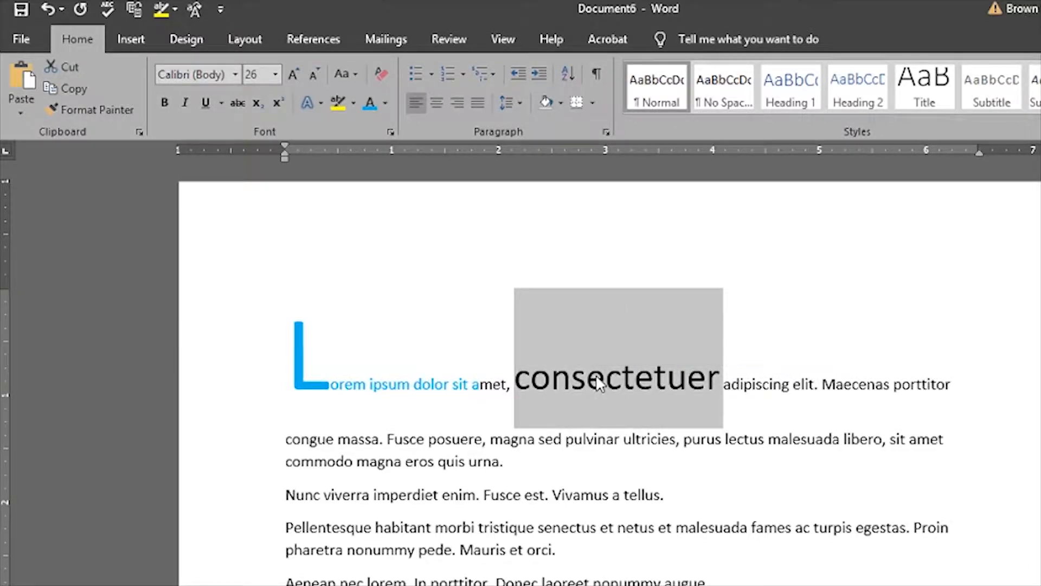
{"action": "left_click", "coordinate": [602, 382]}
{"action": "triple_click", "coordinate": [477, 384]}
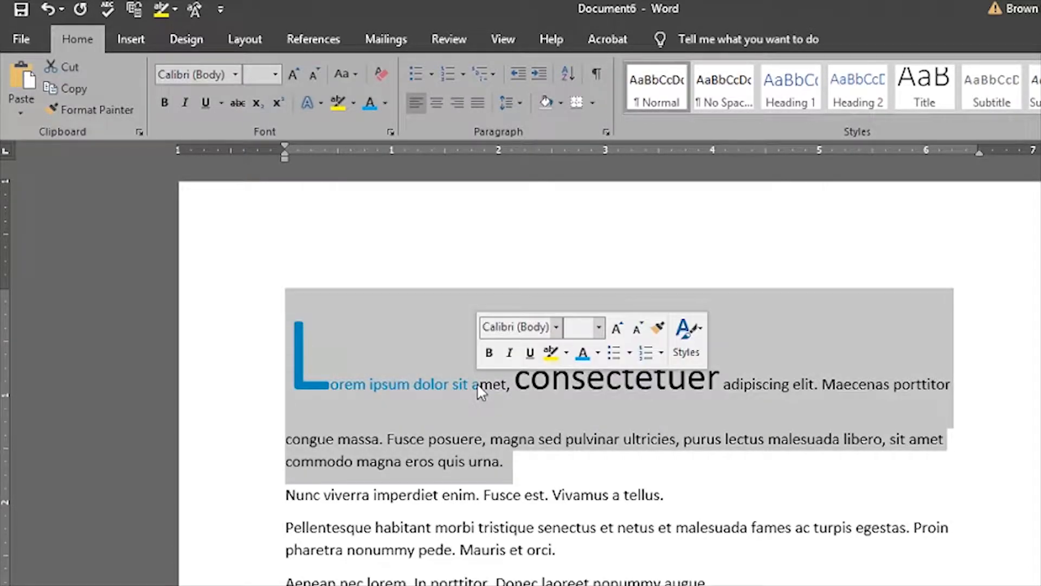
{"action": "left_click", "coordinate": [415, 360]}
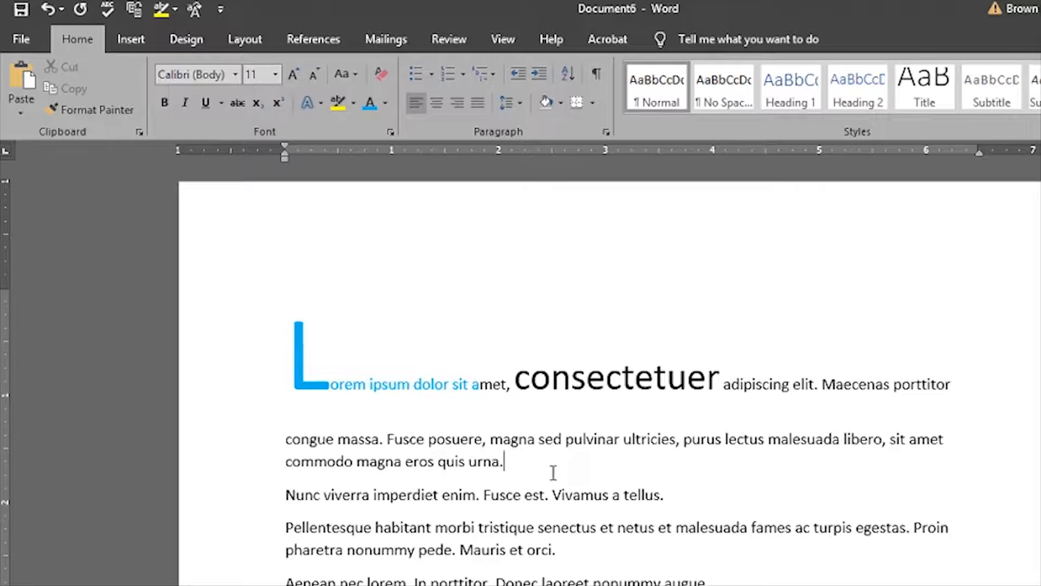
- Clear all formatting from the entire opening paragraph and deselect it
{"action": "triple_click", "coordinate": [405, 383]}
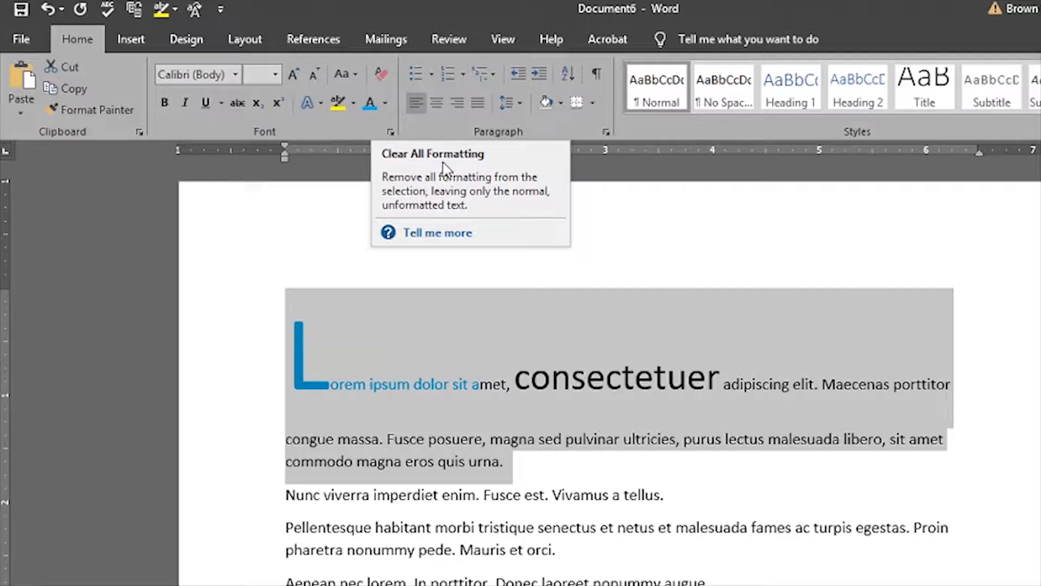
{"action": "left_click", "coordinate": [378, 73]}
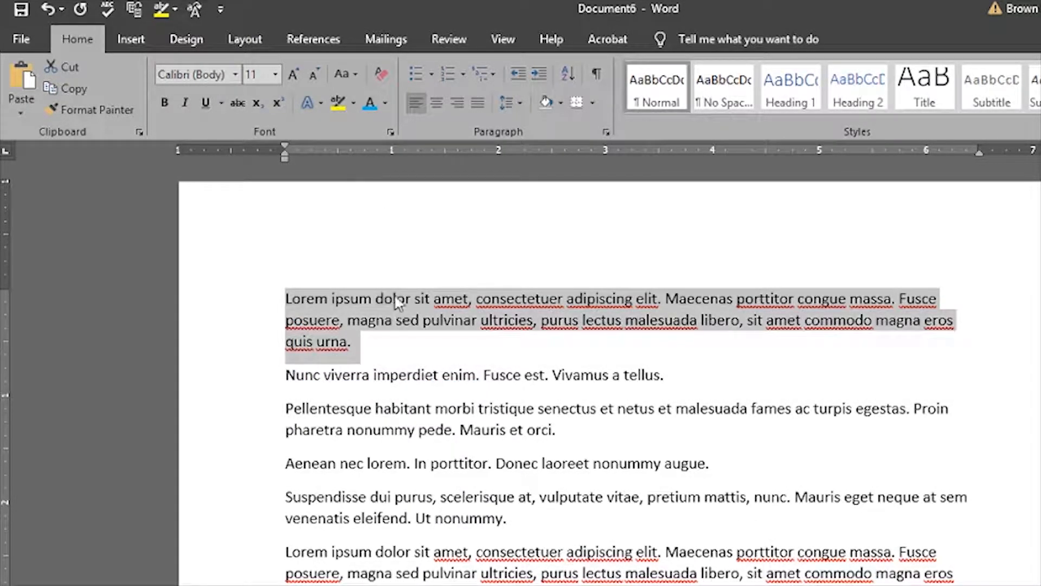
{"action": "left_click", "coordinate": [400, 347]}
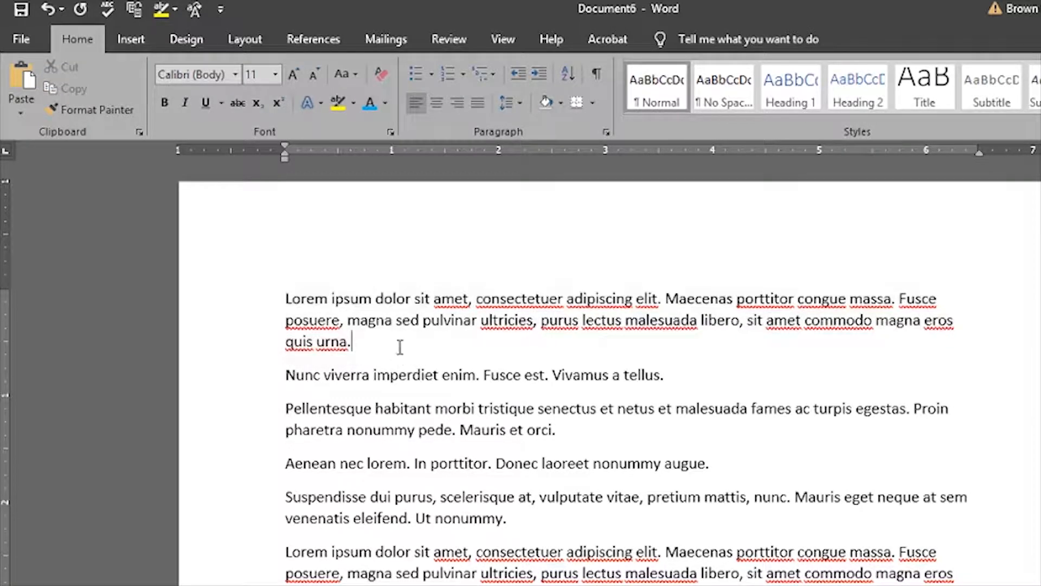
- Set the font color of the entire opening paragraph to Light Blue and deselect it
{"action": "triple_click", "coordinate": [375, 320]}
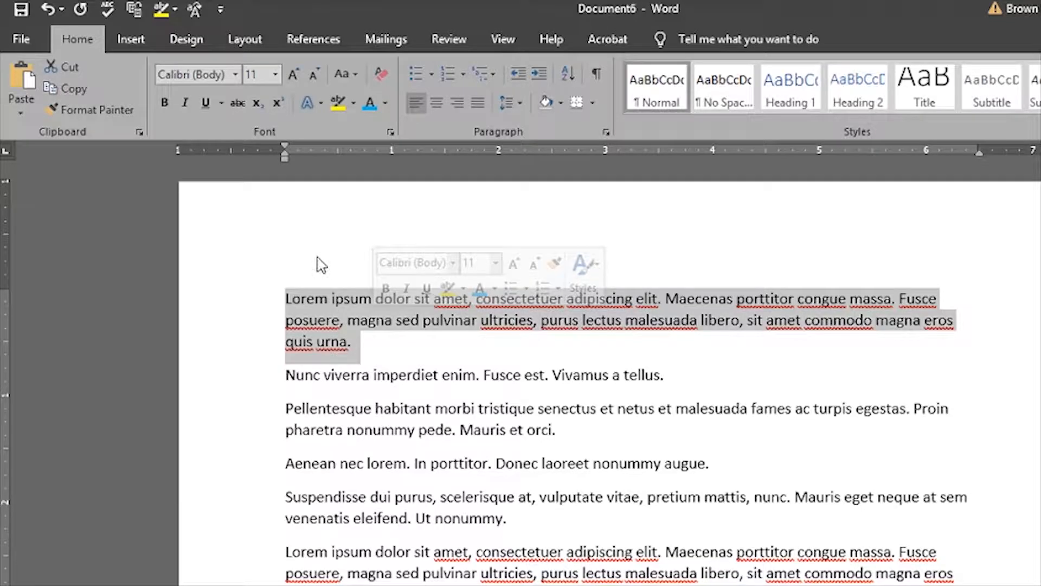
{"action": "left_click", "coordinate": [368, 104]}
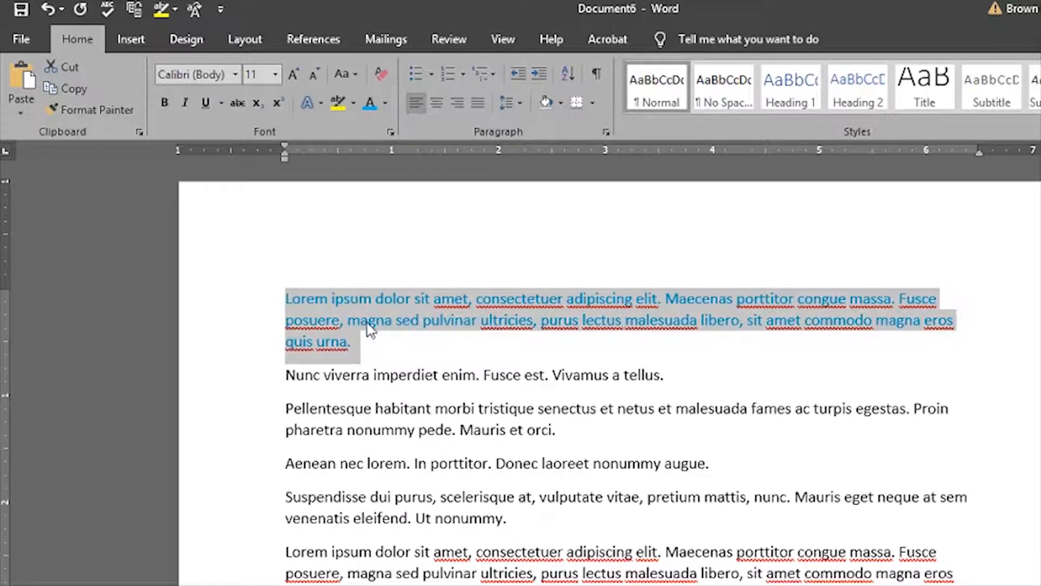
{"action": "left_click", "coordinate": [422, 361]}
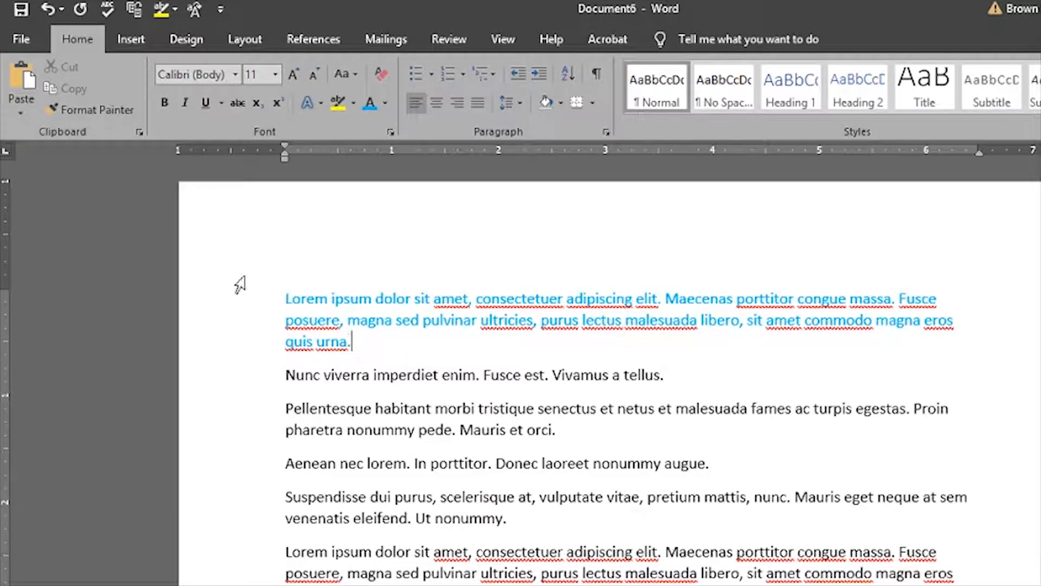
- Try standard Yellow as the font color of the third paragraph, "Pellentesque habitant…", and settle on standard Purple
{"action": "triple_click", "coordinate": [332, 407]}
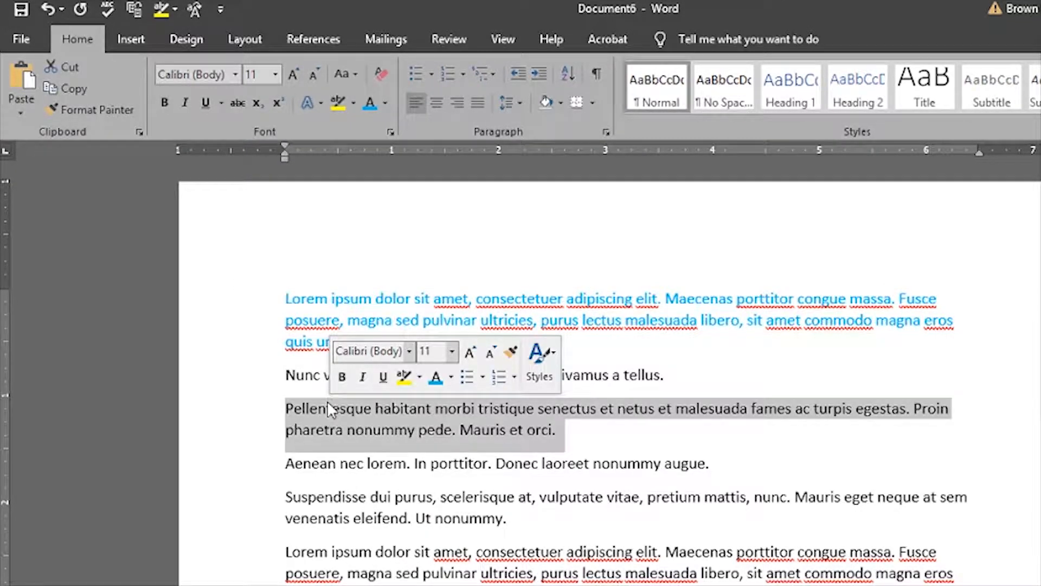
{"action": "left_click", "coordinate": [385, 102]}
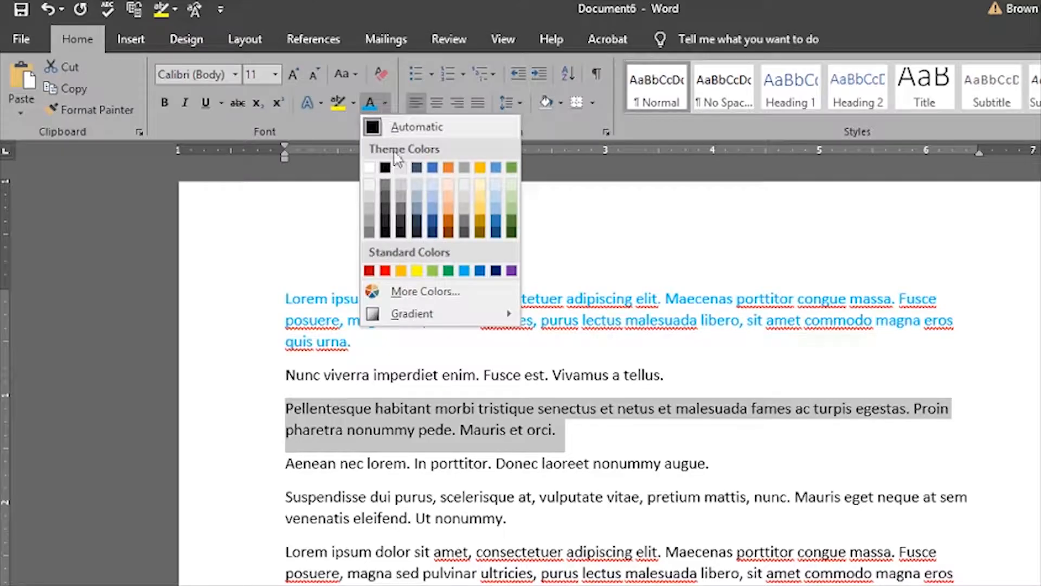
{"action": "left_click", "coordinate": [417, 270]}
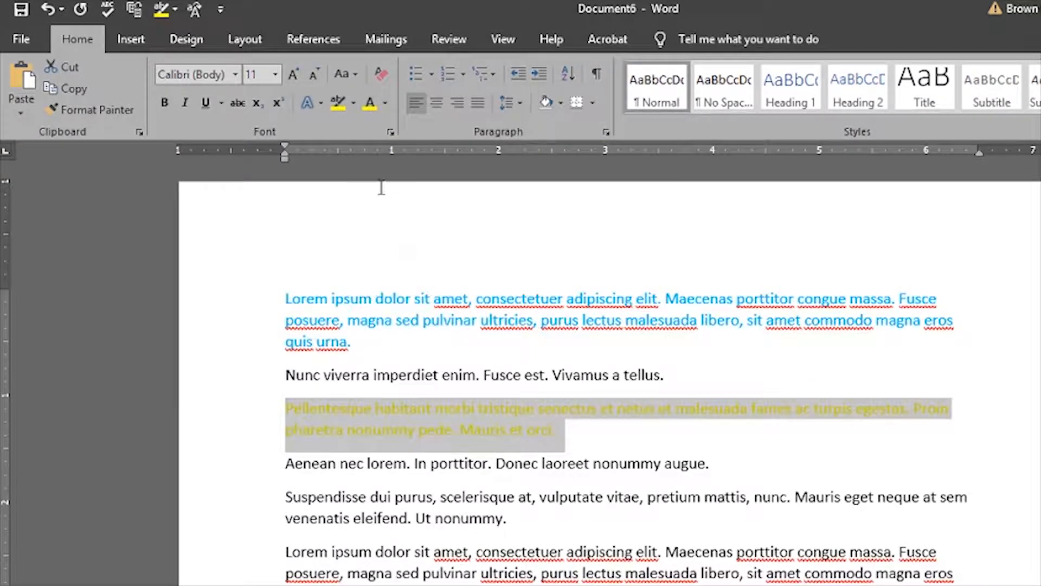
{"action": "left_click", "coordinate": [386, 103]}
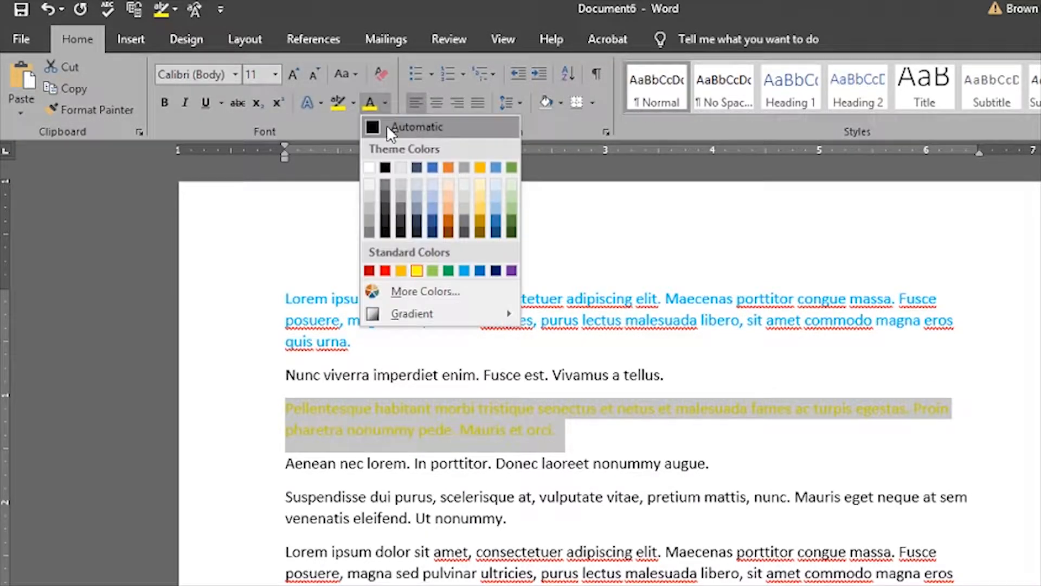
{"action": "left_click", "coordinate": [510, 271]}
{"action": "left_click", "coordinate": [593, 447]}
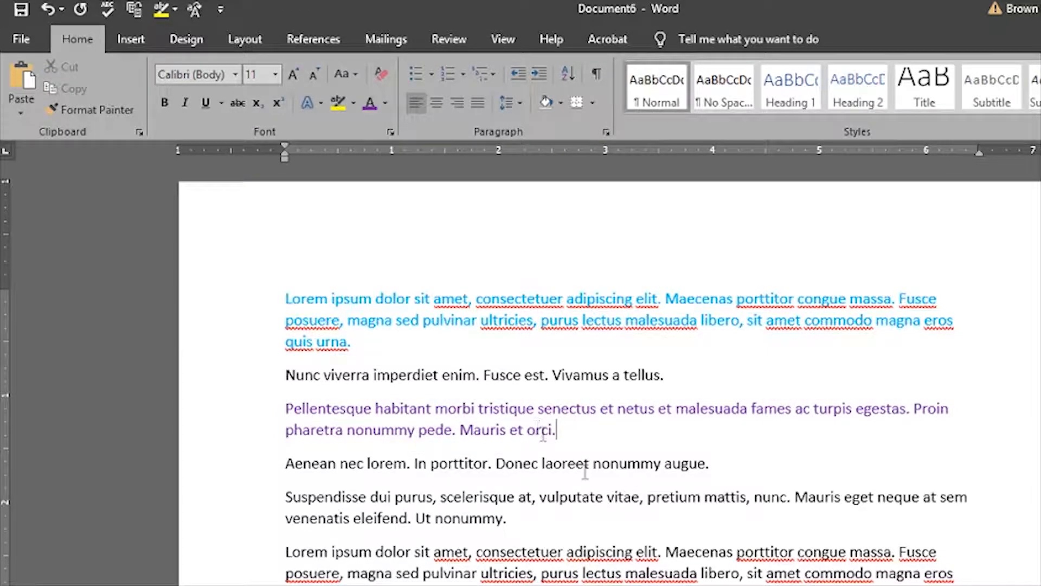
- Set the font color of the word "senectus" in the third paragraph to the green theme color and deselect it
{"action": "double_click", "coordinate": [564, 407]}
{"action": "left_click", "coordinate": [568, 407]}
{"action": "double_click", "coordinate": [568, 408]}
{"action": "left_click", "coordinate": [385, 103]}
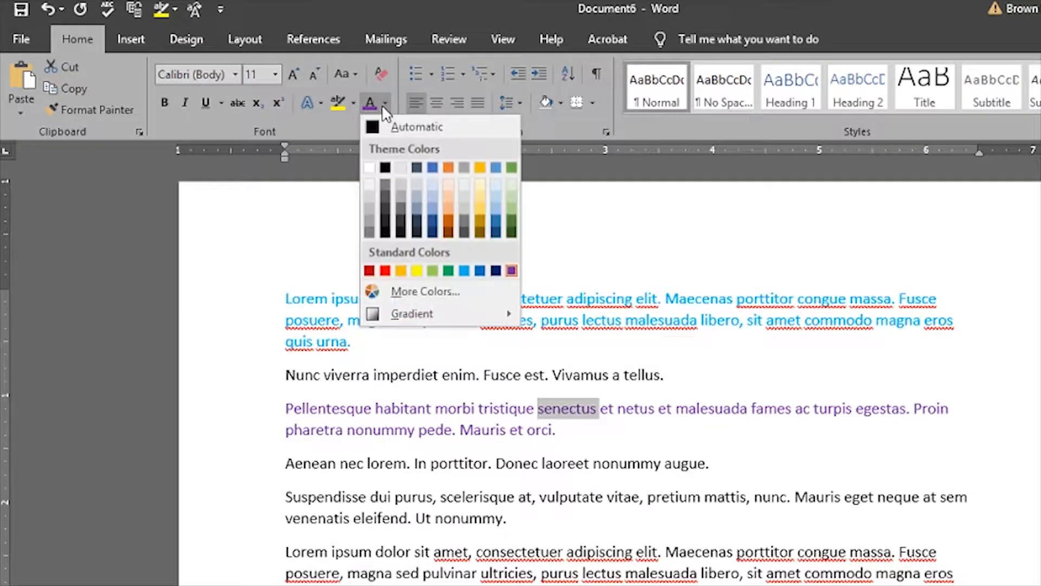
{"action": "left_click", "coordinate": [515, 171]}
{"action": "left_click", "coordinate": [619, 441]}
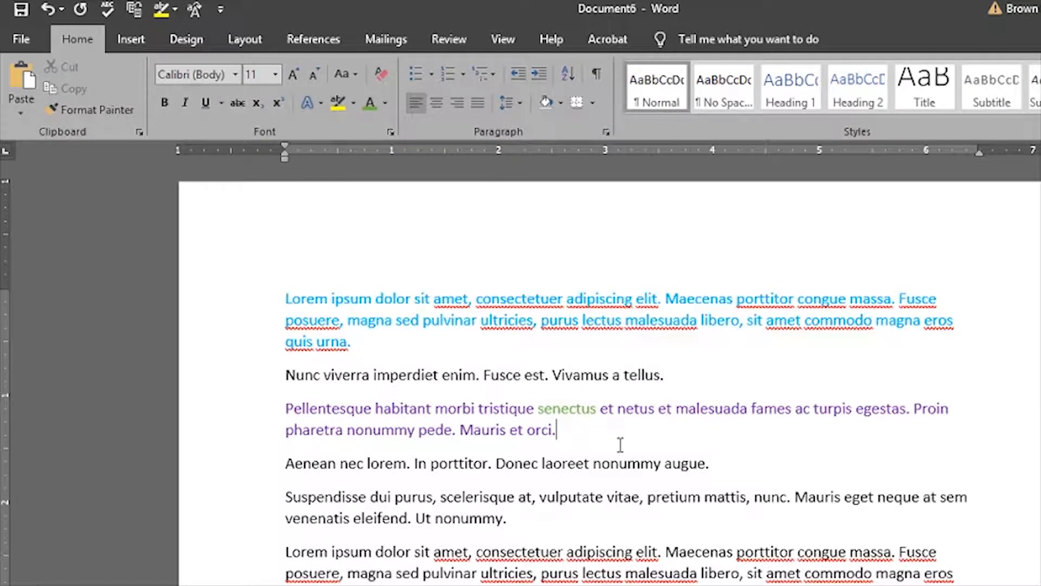
- Select the word "Lorem", the whole opening paragraph and part of that paragraph in turn, and clear the selection
{"action": "double_click", "coordinate": [311, 297]}
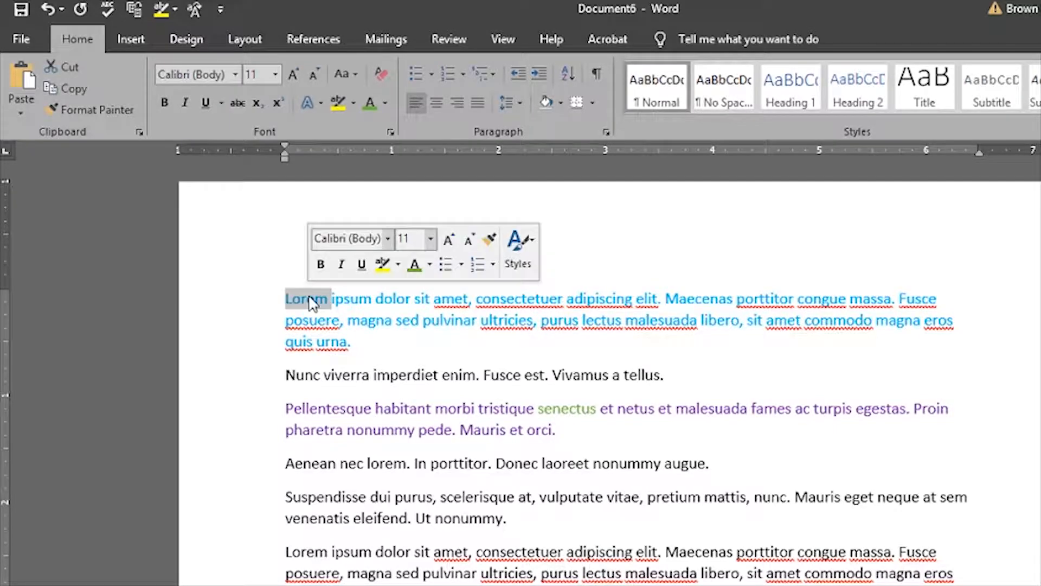
{"action": "triple_click", "coordinate": [309, 297]}
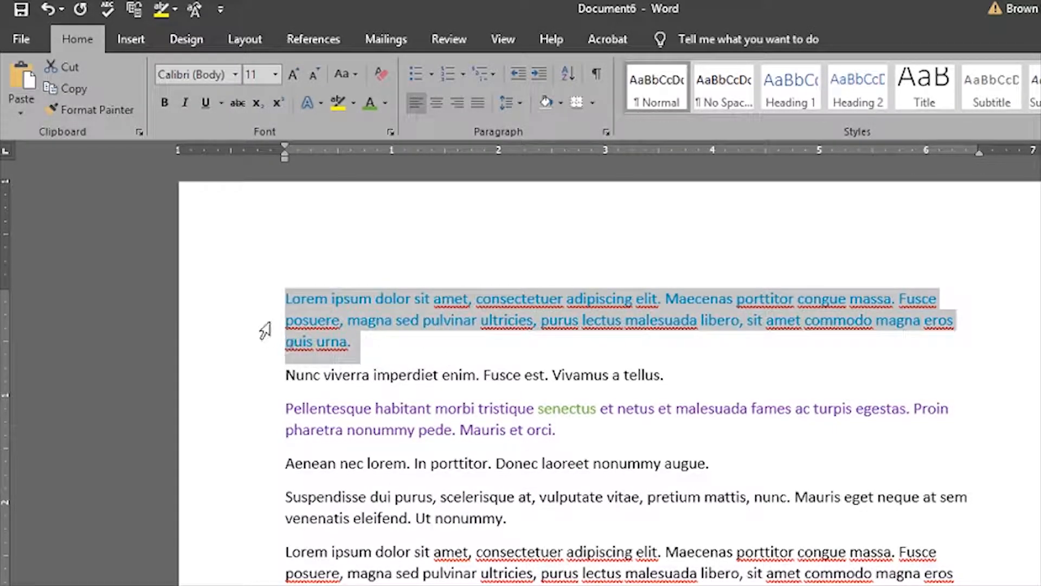
{"action": "left_click", "coordinate": [362, 322]}
{"action": "left_click", "coordinate": [285, 297]}
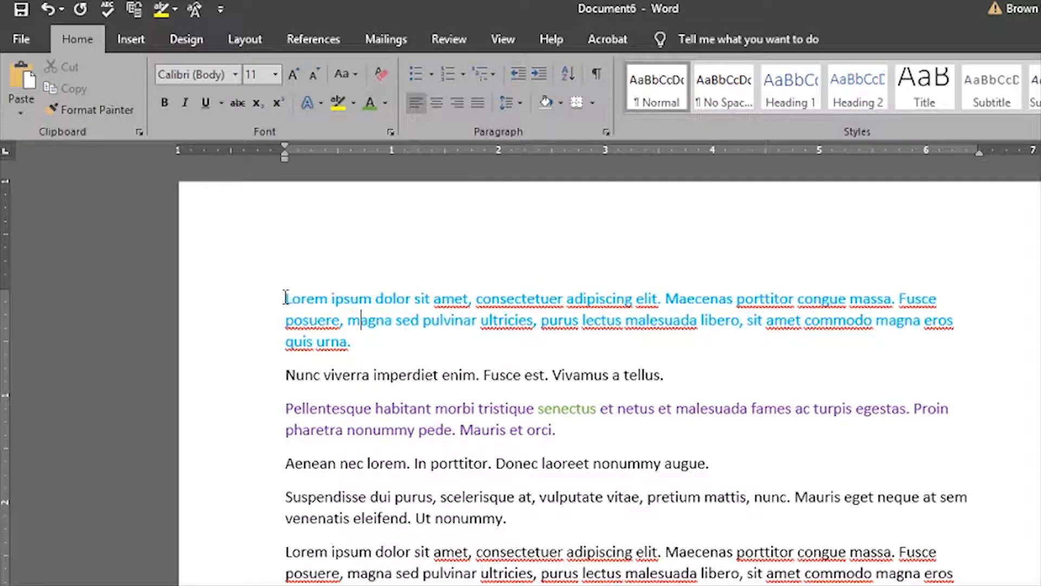
{"action": "left_click_drag", "start_coordinate": [286, 298], "coordinate": [480, 360]}
{"action": "left_click_drag", "start_coordinate": [491, 325], "coordinate": [541, 353]}
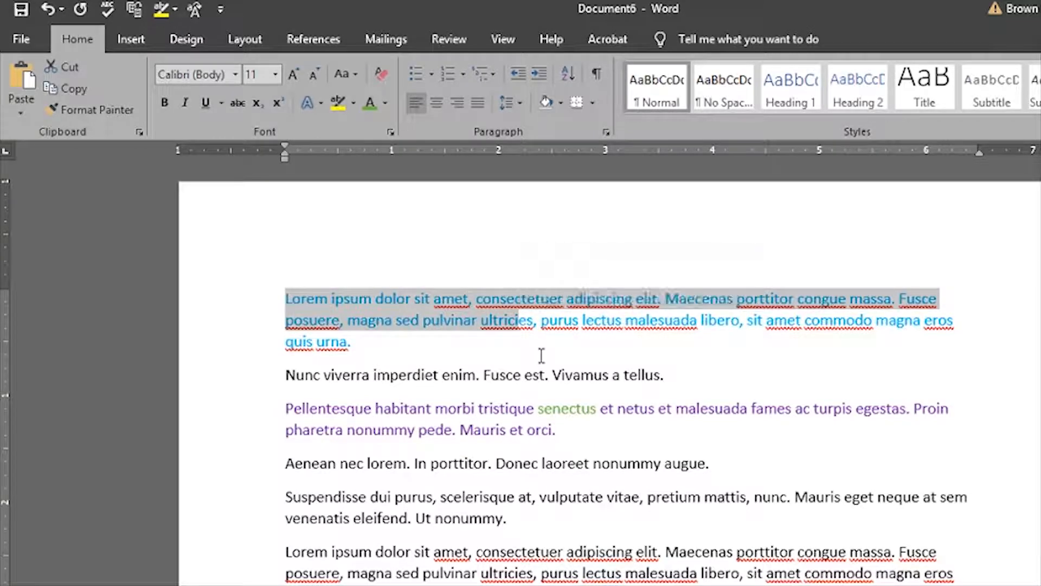
{"action": "left_click", "coordinate": [542, 355]}
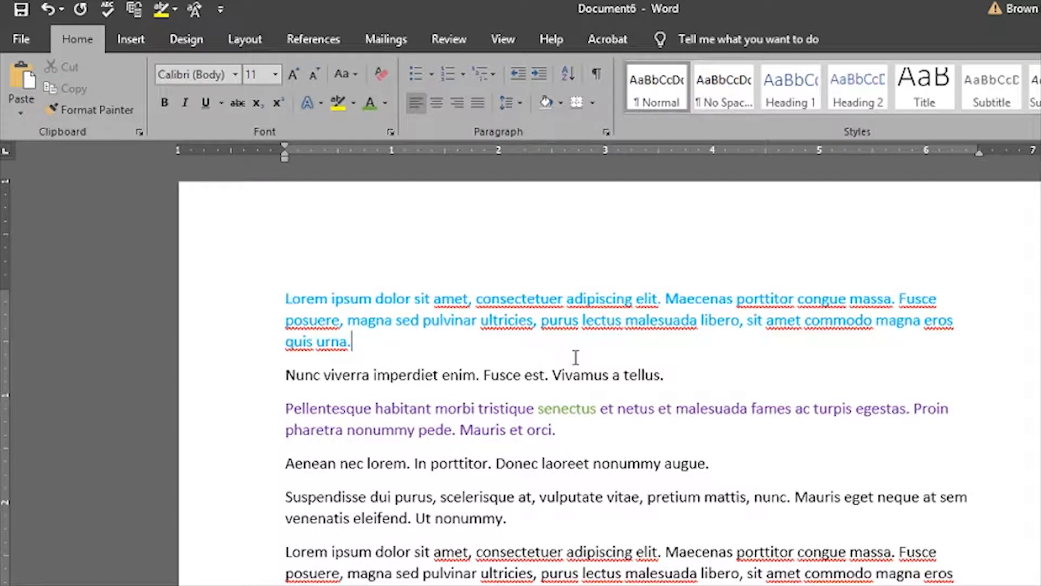
- Select the entire document and apply the current green font color to all of its text
{"action": "key", "text": "ctrl+a"}
{"action": "scroll", "coordinate": [601, 353], "scroll_direction": "down", "scroll_amount": 6}
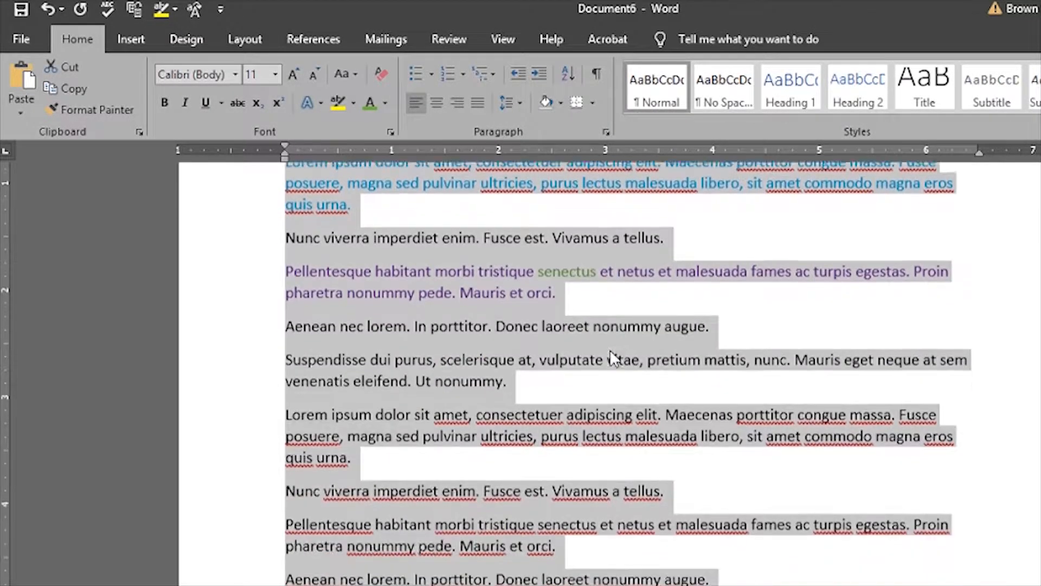
{"action": "scroll", "coordinate": [610, 358], "scroll_direction": "up", "scroll_amount": 5}
{"action": "left_click", "coordinate": [370, 102]}
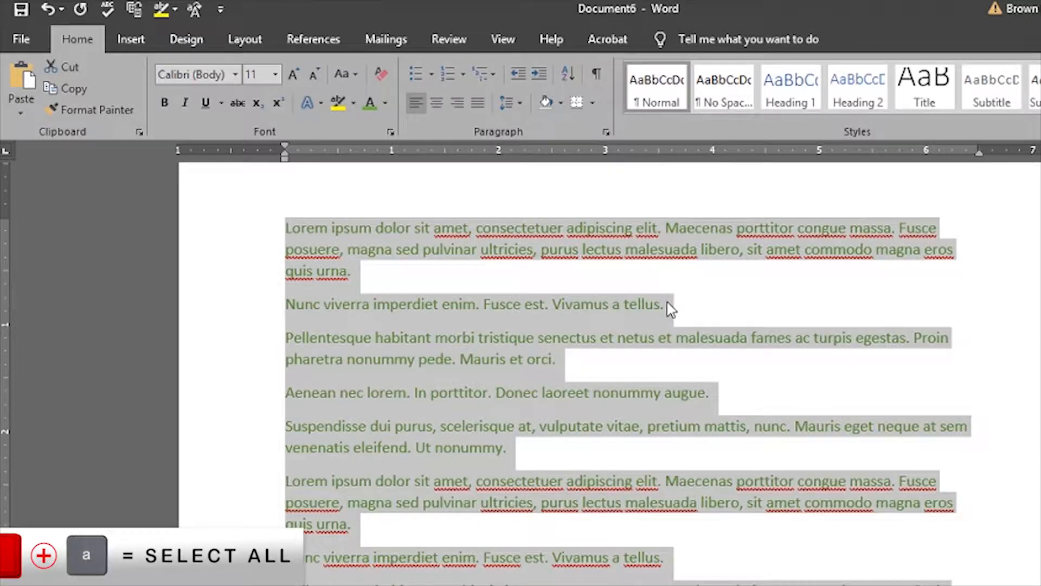
- Clear all formatting from the entire document text and deselect it
{"action": "left_click", "coordinate": [379, 77]}
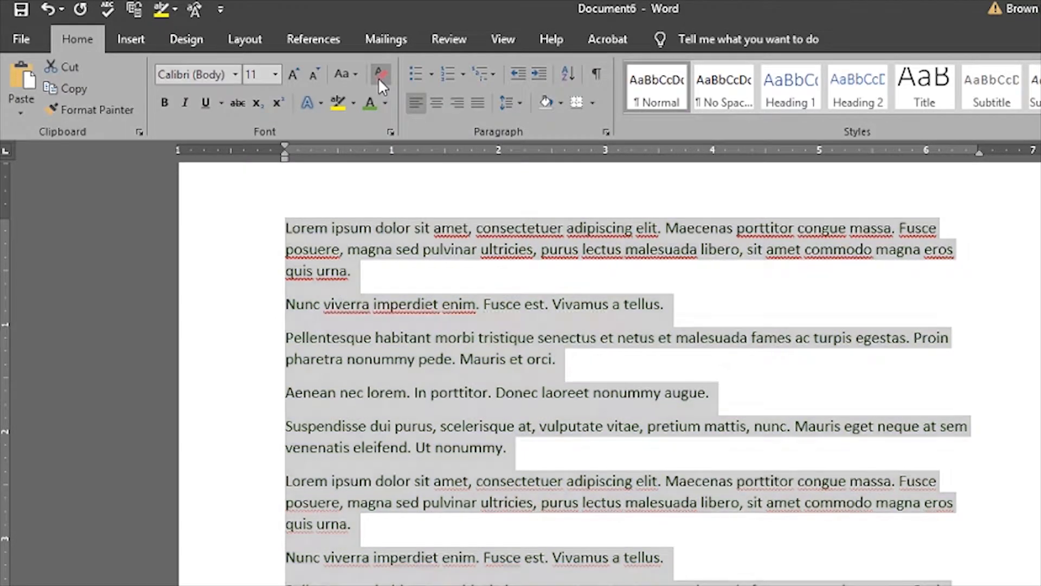
{"action": "left_click", "coordinate": [518, 273]}
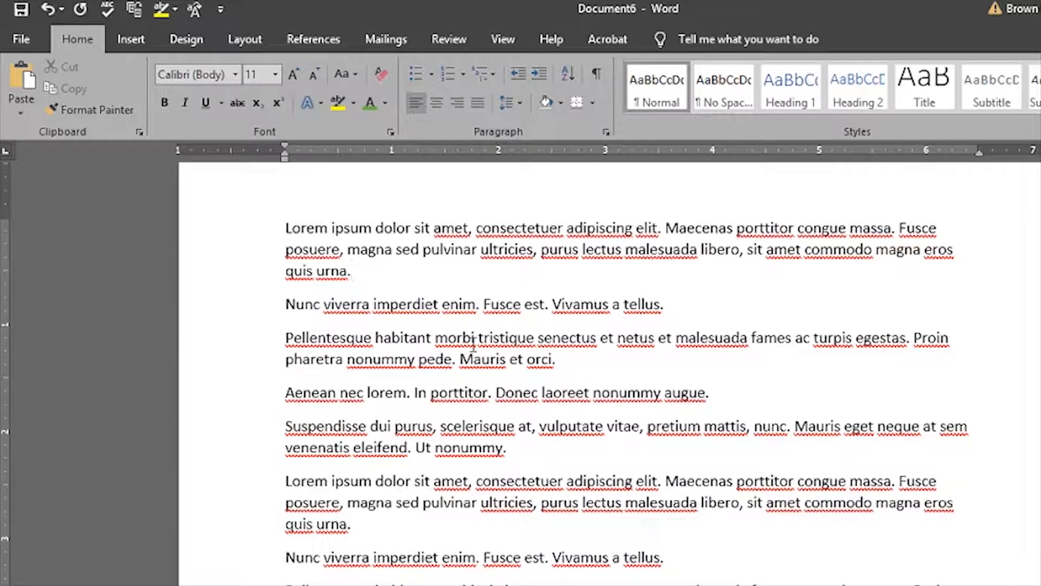
{"action": "scroll", "coordinate": [580, 335], "scroll_direction": "down", "scroll_amount": 1}
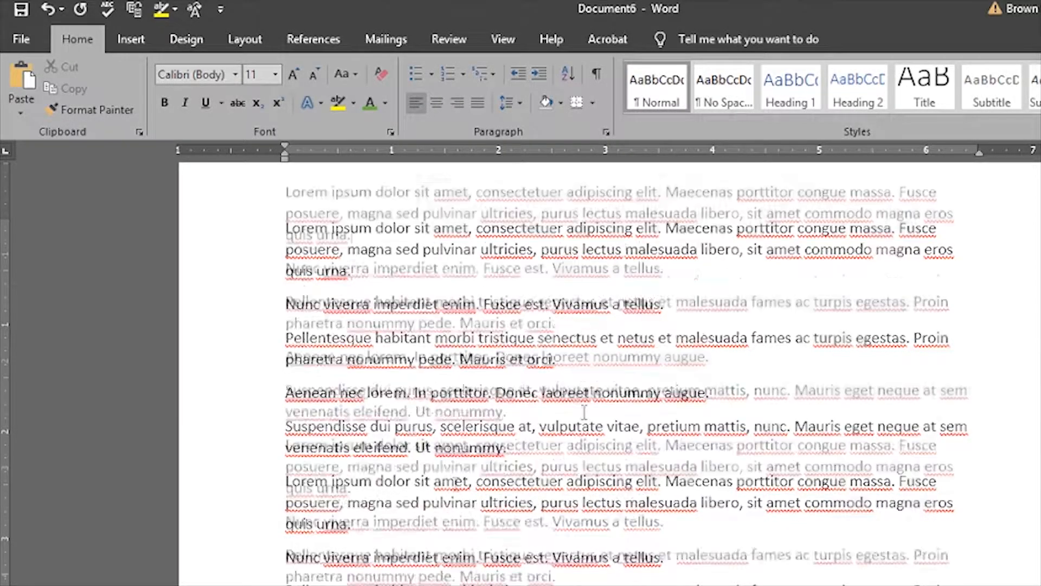
{"action": "scroll", "coordinate": [456, 484], "scroll_direction": "up", "scroll_amount": 2}
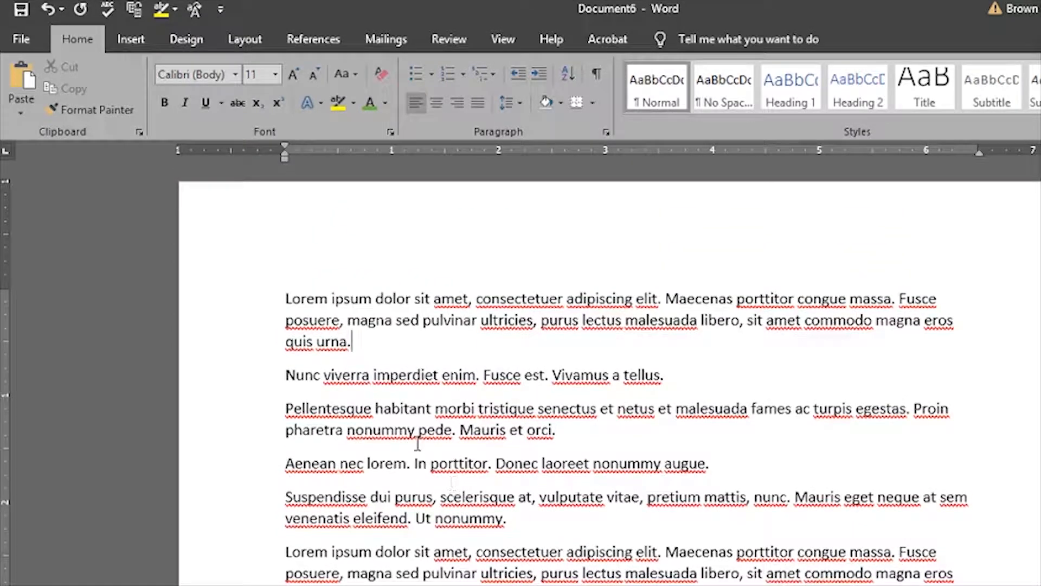
- Select "Lorem ipsum", "Lorem", "dolor" and the letters "Lo" separately in the first line, and clear the selection
{"action": "triple_click", "coordinate": [308, 295]}
{"action": "double_click", "coordinate": [307, 295]}
{"action": "left_click", "coordinate": [287, 298]}
{"action": "left_click_drag", "start_coordinate": [286, 298], "coordinate": [374, 298]}
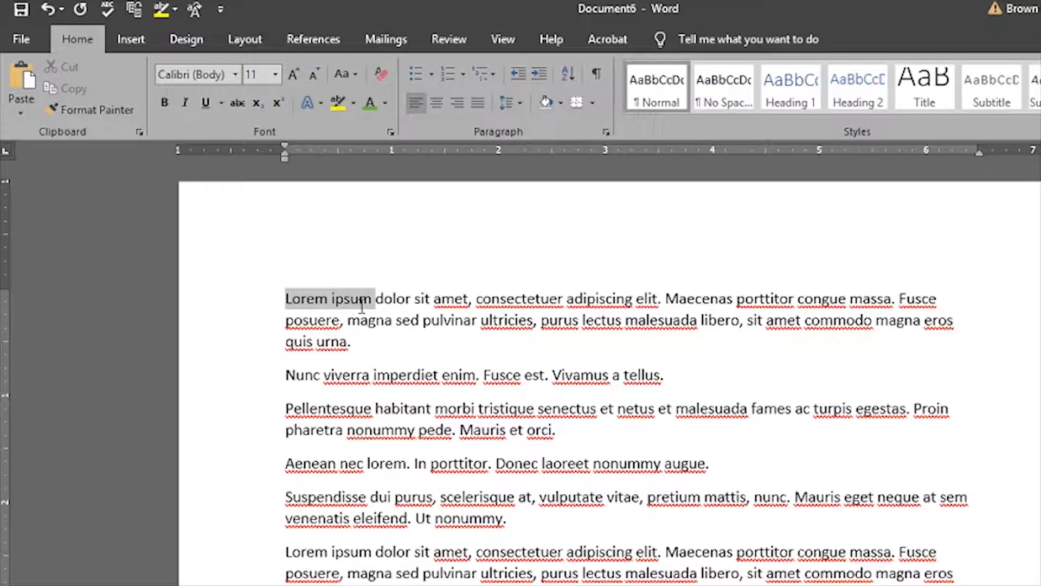
{"action": "double_click", "coordinate": [316, 298]}
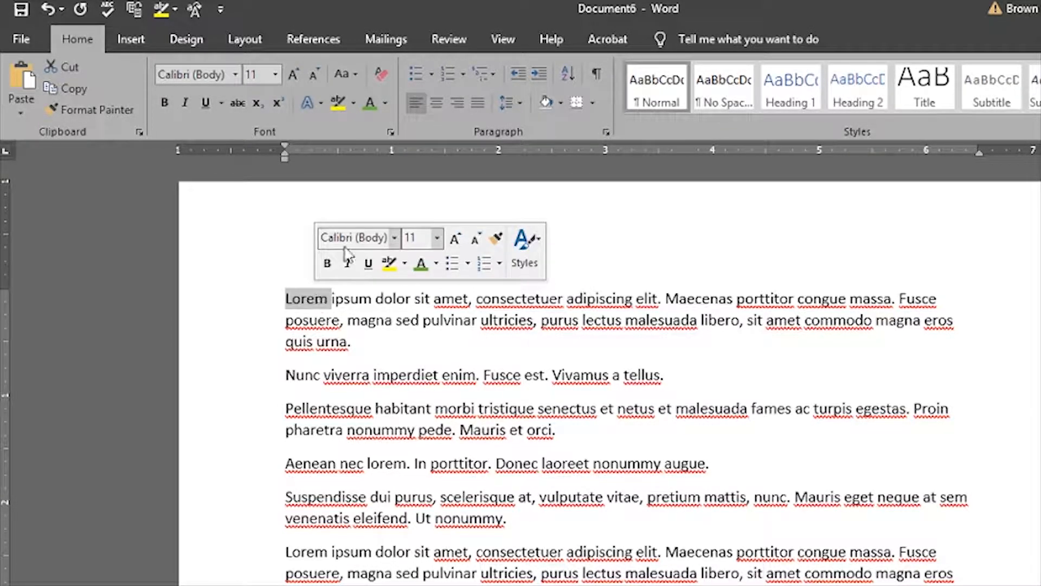
{"action": "double_click", "coordinate": [395, 299]}
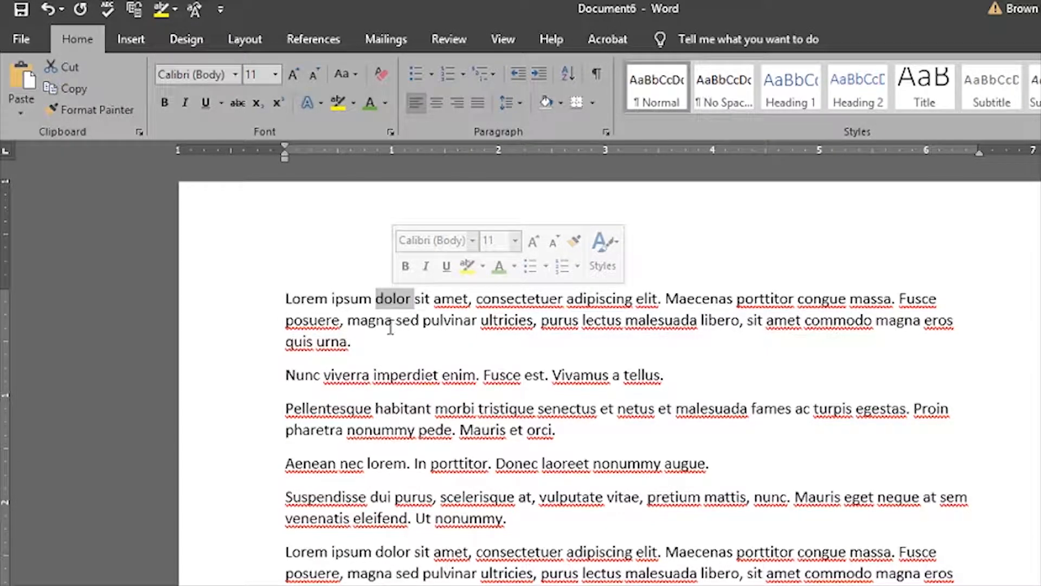
{"action": "double_click", "coordinate": [295, 301]}
{"action": "left_click", "coordinate": [286, 298]}
{"action": "mouse_move", "coordinate": [289, 299]}
{"action": "left_mouse_down"}
{"action": "mouse_move", "coordinate": [404, 302]}
{"action": "mouse_move", "coordinate": [298, 306]}
{"action": "left_mouse_up"}
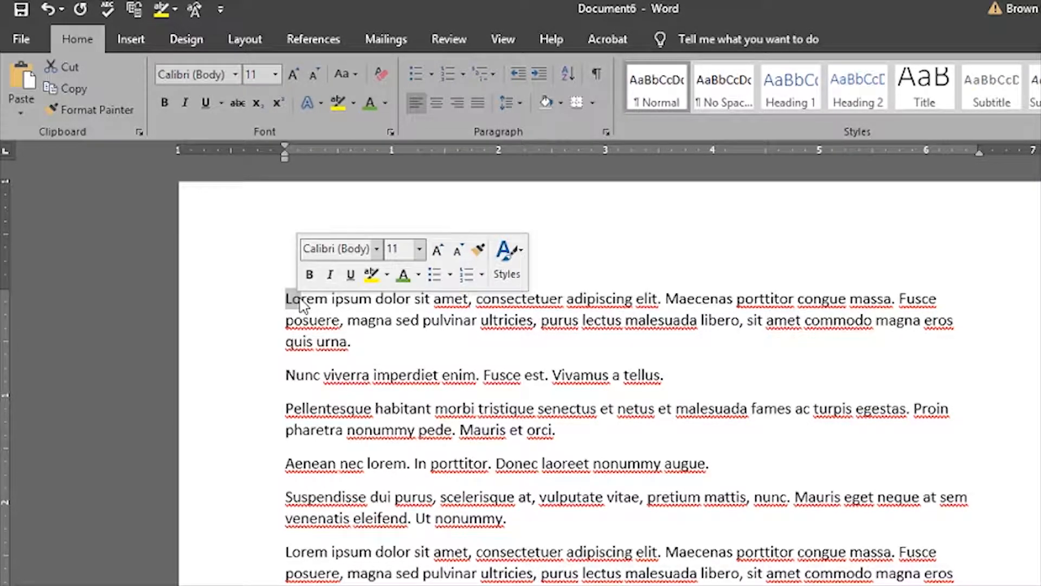
{"action": "double_click", "coordinate": [303, 304]}
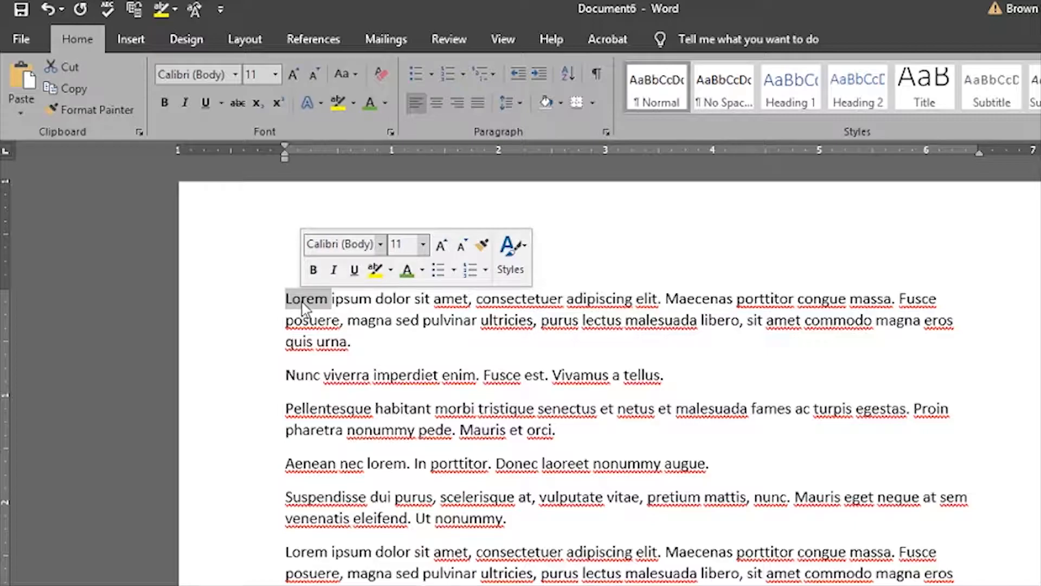
{"action": "double_click", "coordinate": [382, 299]}
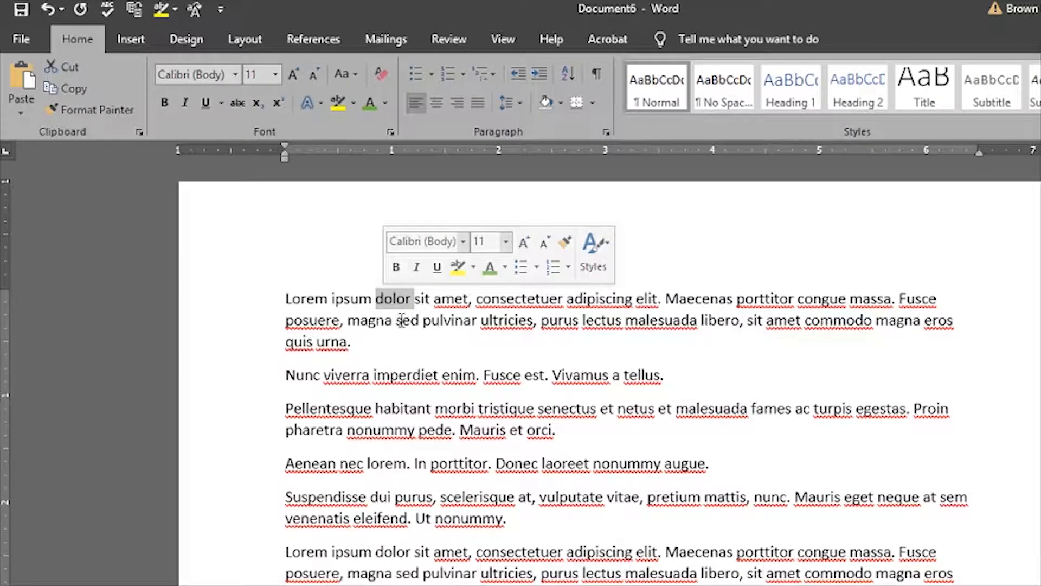
{"action": "left_click", "coordinate": [402, 353]}
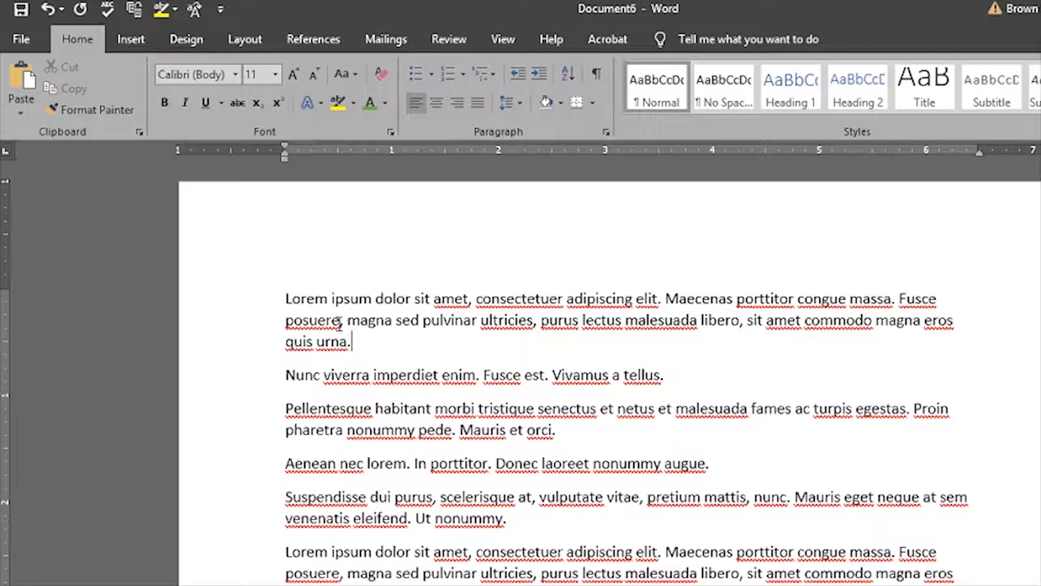
- Select "Lorem" and "dolor" together in the first line, set their font color to standard Light Blue and deselect them
{"action": "double_click", "coordinate": [311, 291]}
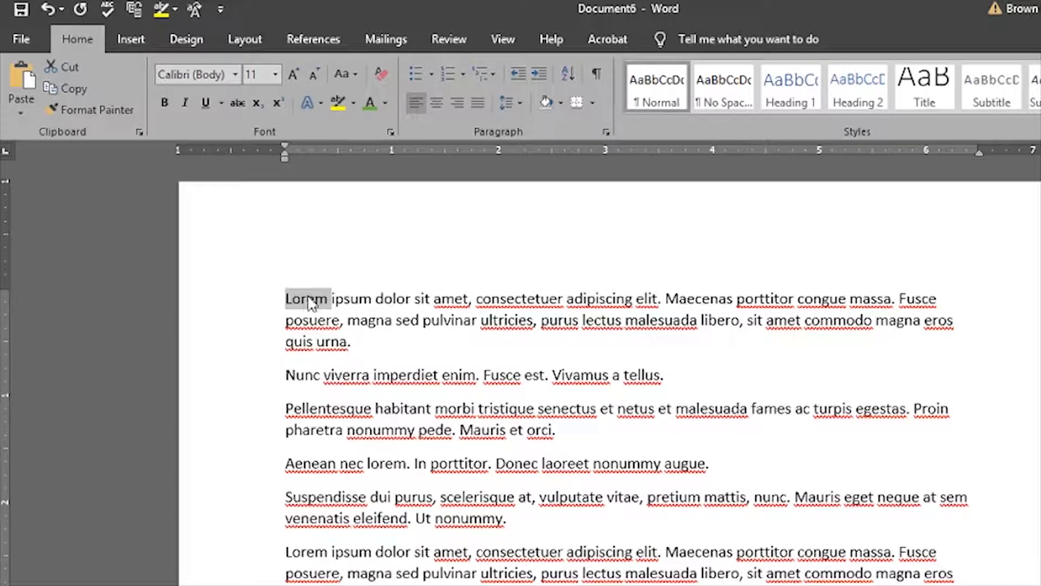
{"action": "double_click", "coordinate": [396, 300], "text": "ctrl"}
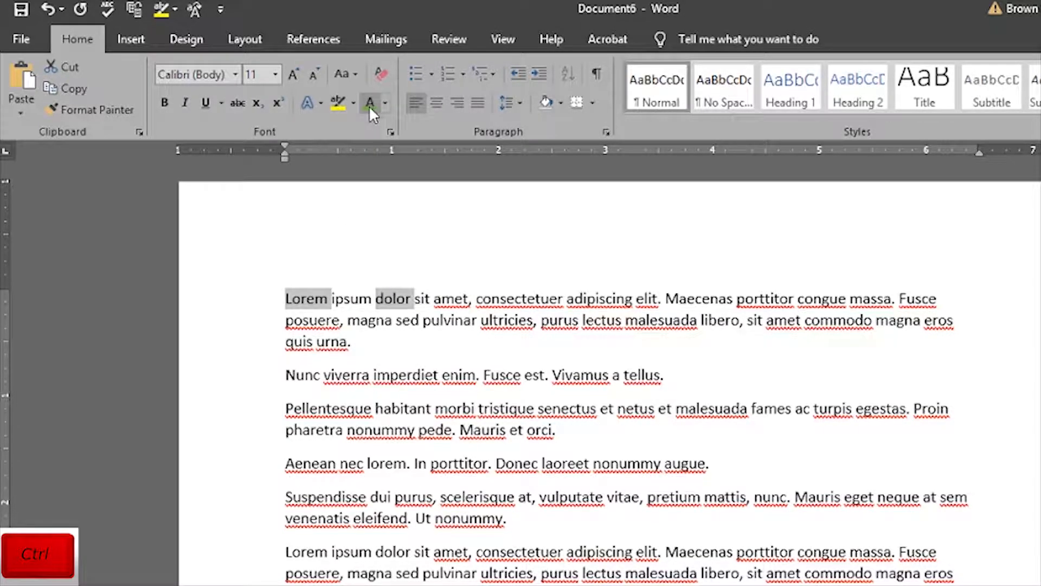
{"action": "left_click", "coordinate": [385, 105]}
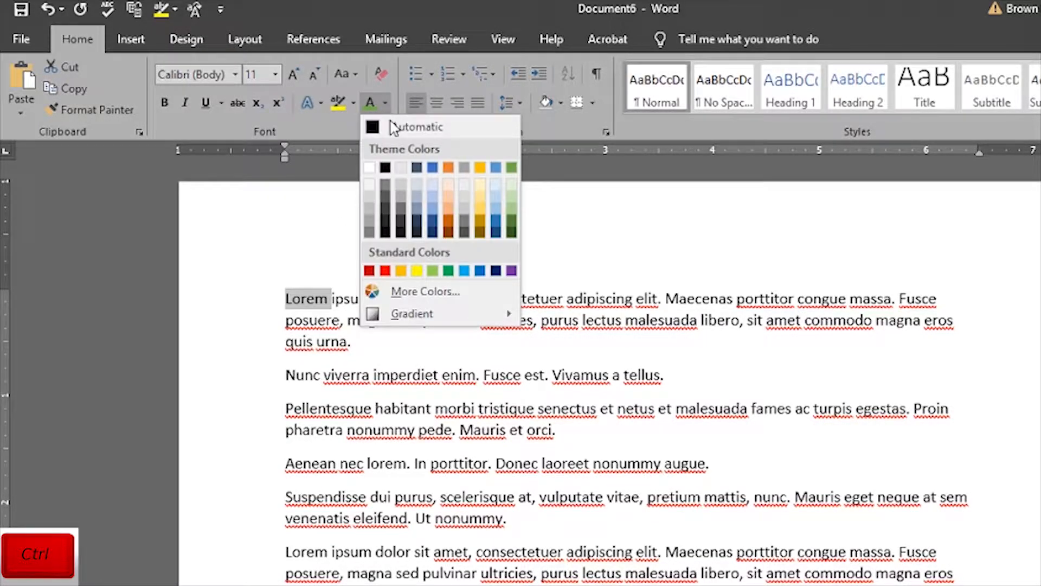
{"action": "left_click", "coordinate": [465, 270]}
{"action": "left_click", "coordinate": [440, 356]}
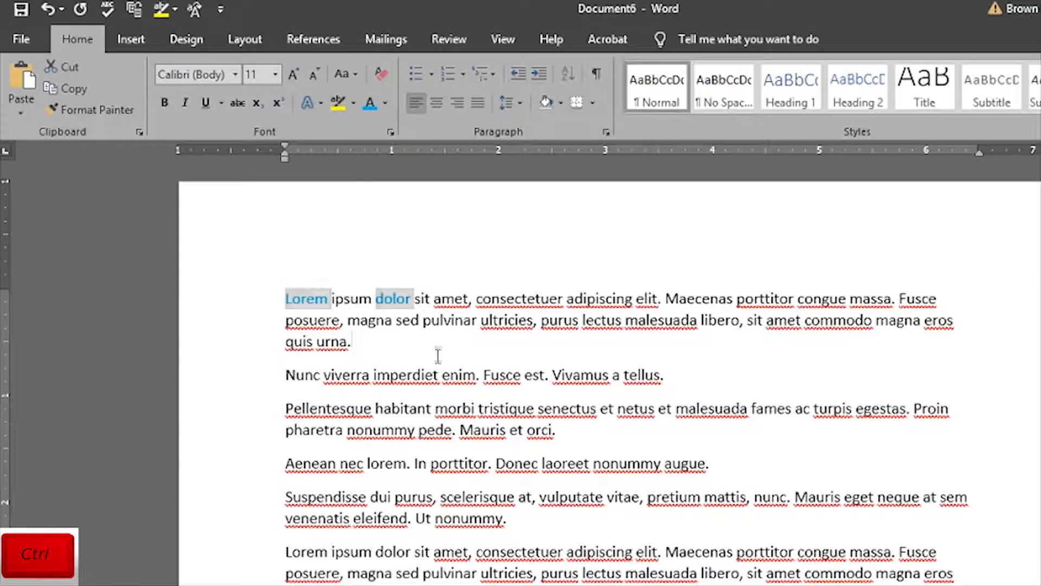
- Select "pulvinar" and "libero" in paragraph one, "laoreet", the fifth paragraph's "nonummy" and the sixth paragraph's "Maecenas" together, and color them Light Blue
{"action": "double_click", "coordinate": [453, 319]}
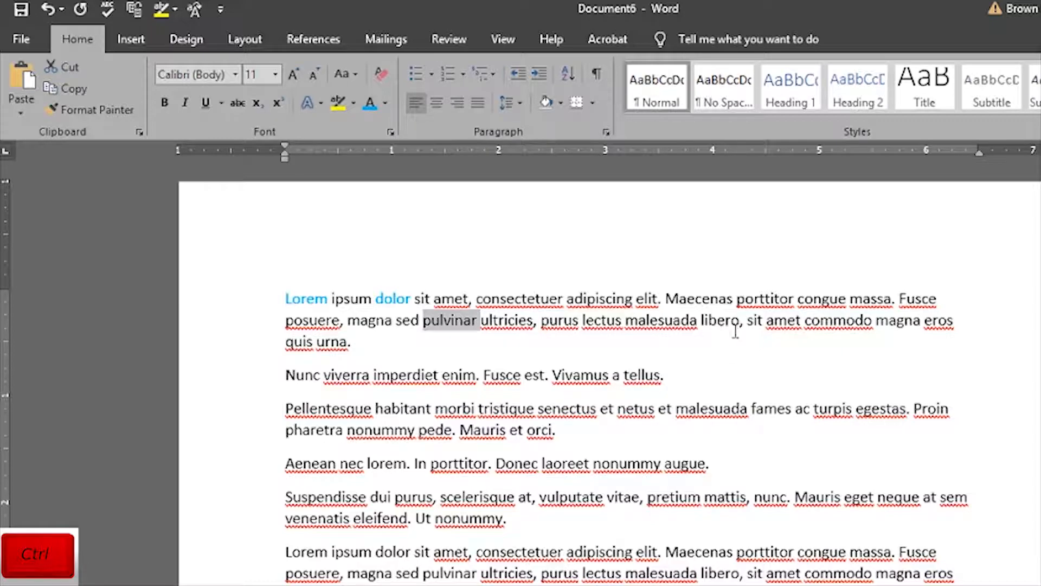
{"action": "double_click", "coordinate": [717, 321], "text": "ctrl"}
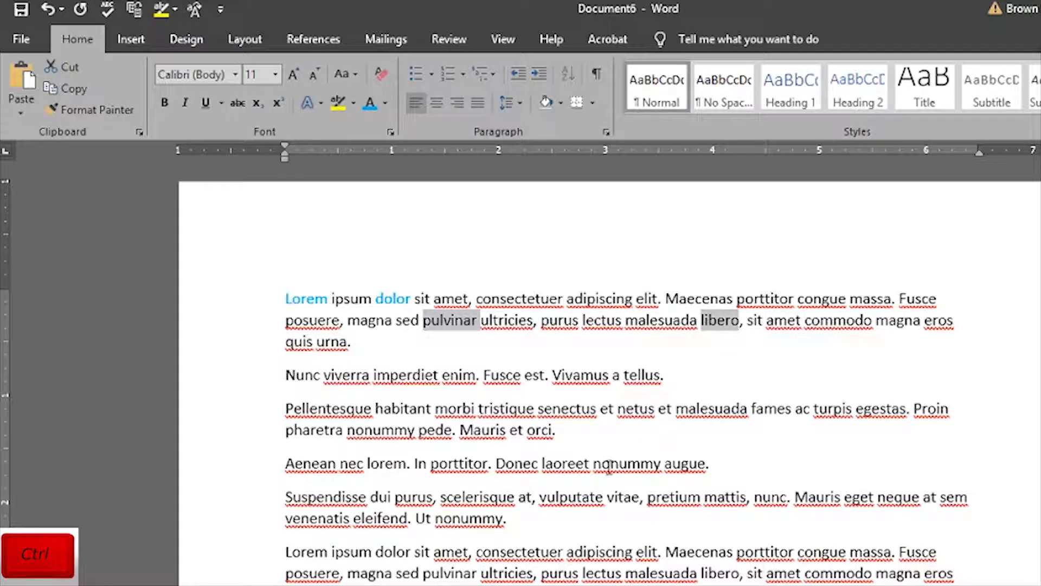
{"action": "double_click", "coordinate": [567, 464], "text": "ctrl"}
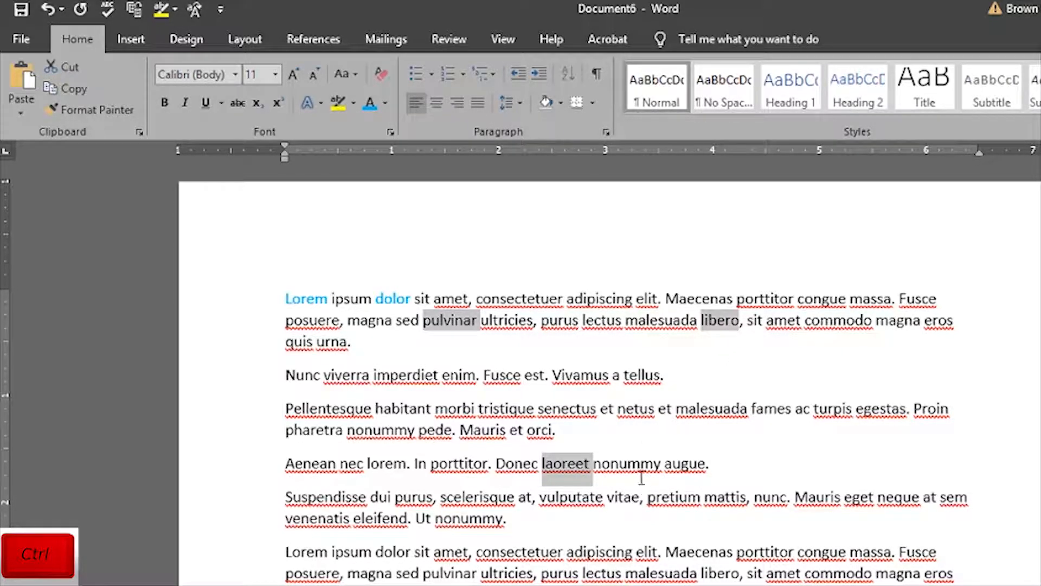
{"action": "double_click", "coordinate": [461, 519], "text": "ctrl"}
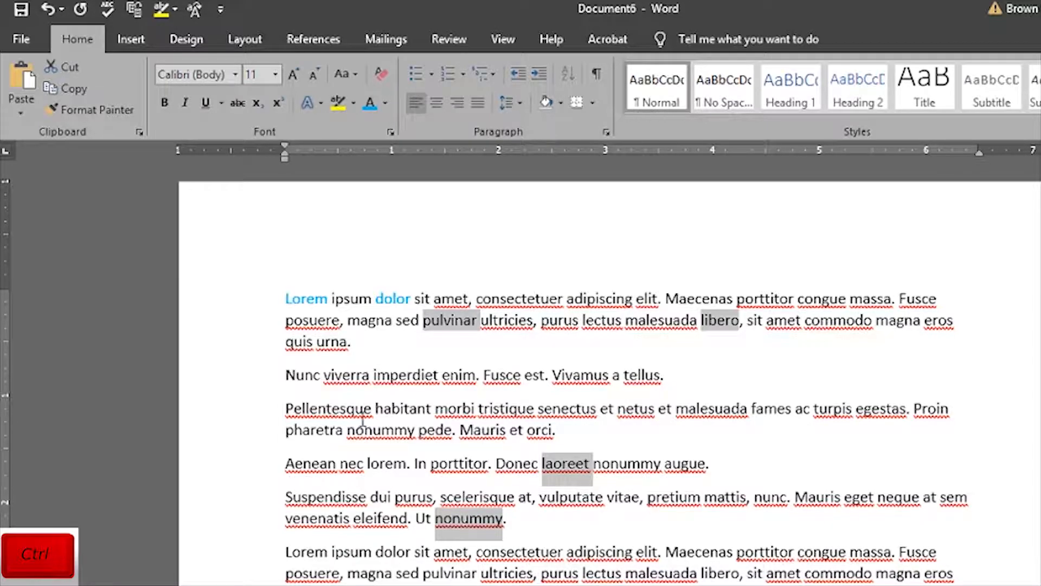
{"action": "double_click", "coordinate": [719, 556], "text": "ctrl"}
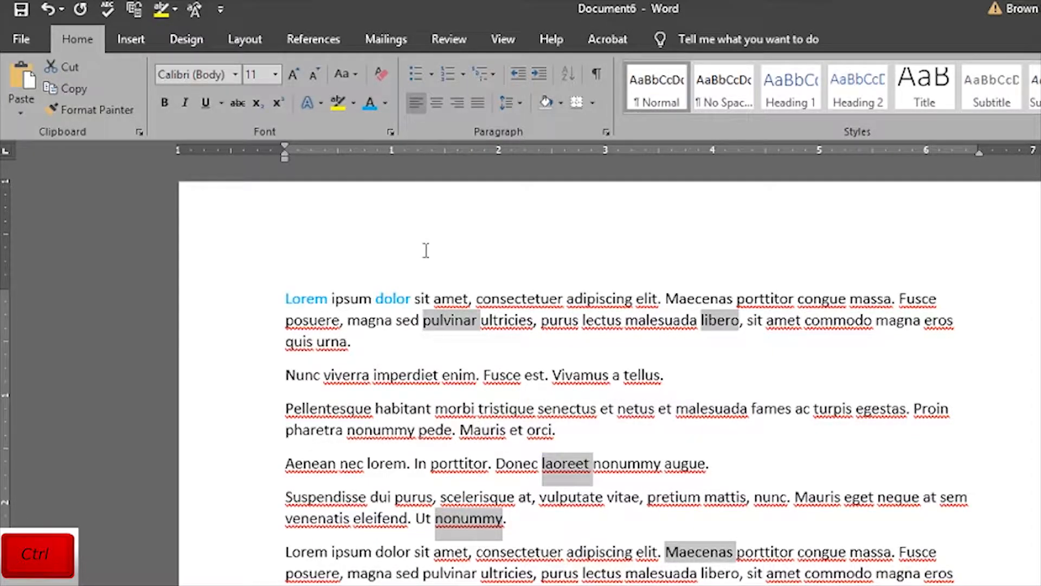
{"action": "left_click", "coordinate": [368, 101]}
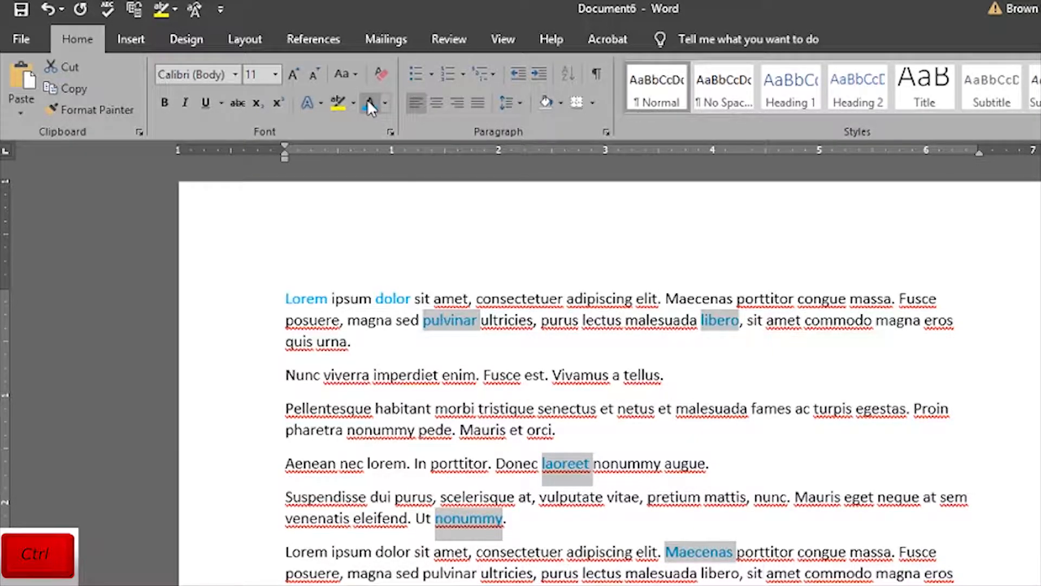
{"action": "left_click", "coordinate": [775, 386]}
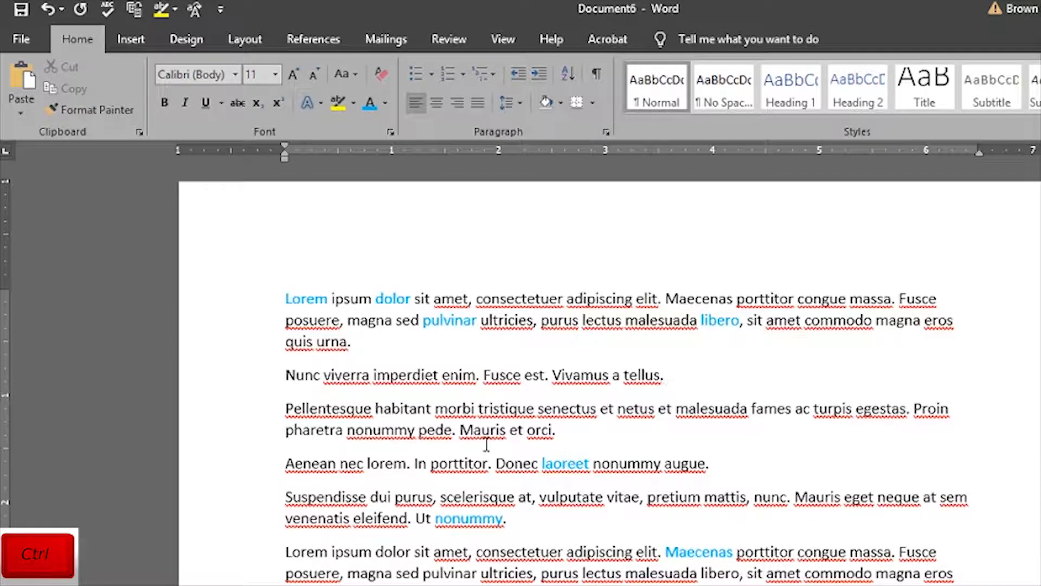
- Cut the entire document text and paste it back with the Keep Text Only paste option
{"action": "key", "text": "ctrl+a"}
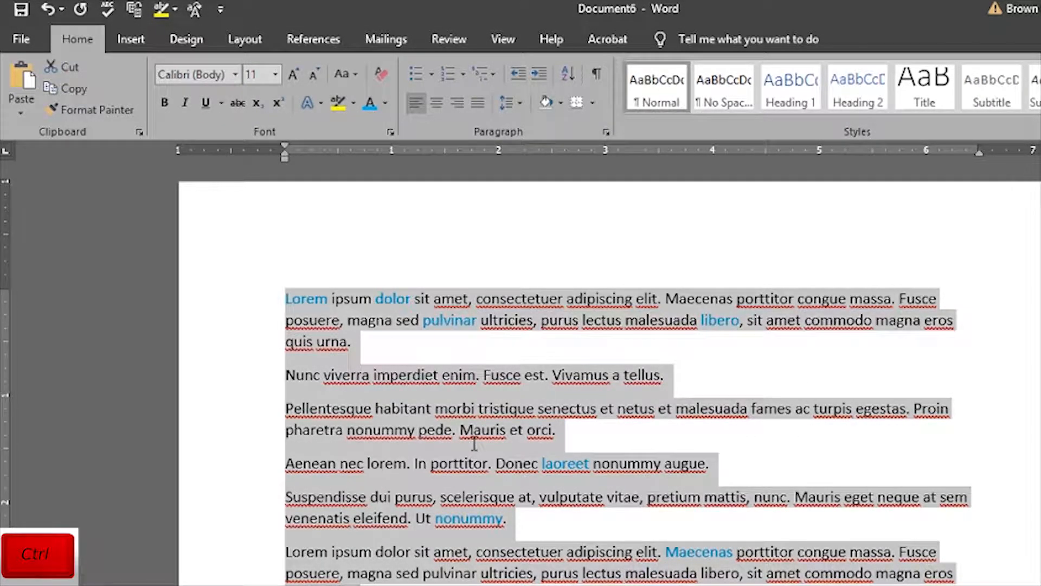
{"action": "key", "text": "ctrl+x"}
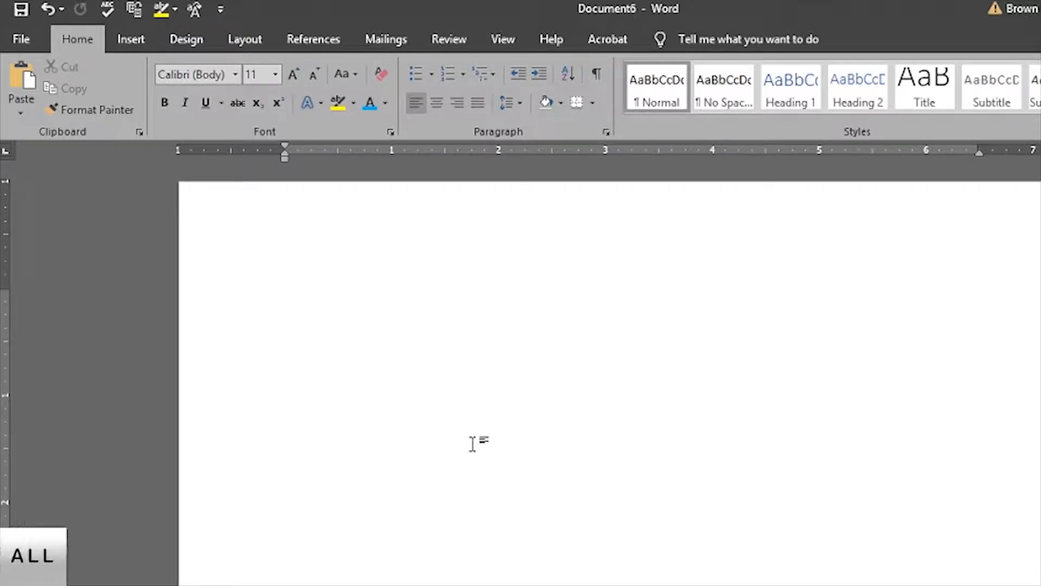
{"action": "key", "text": "ctrl+v"}
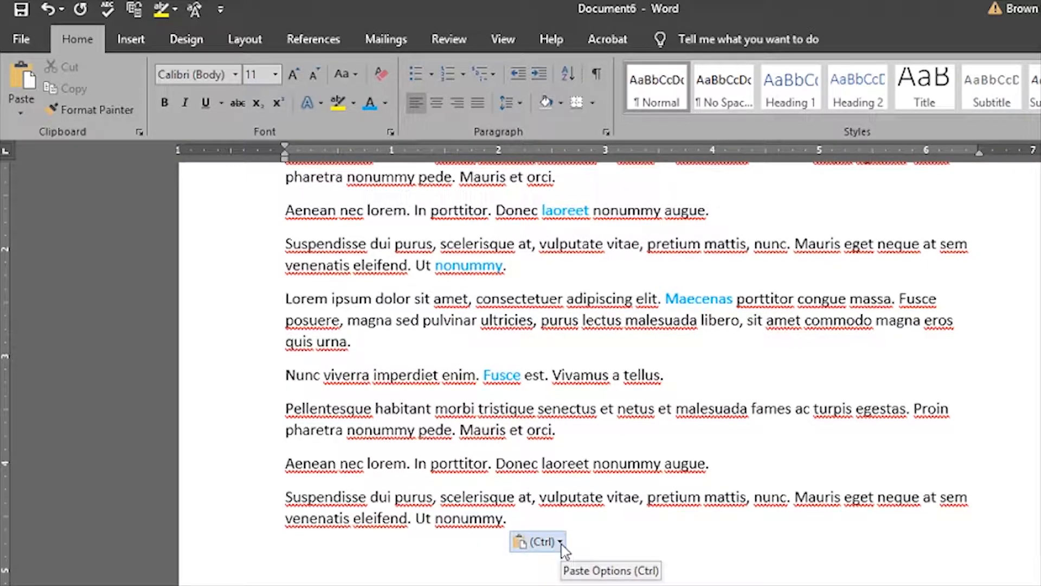
{"action": "left_click", "coordinate": [548, 545]}
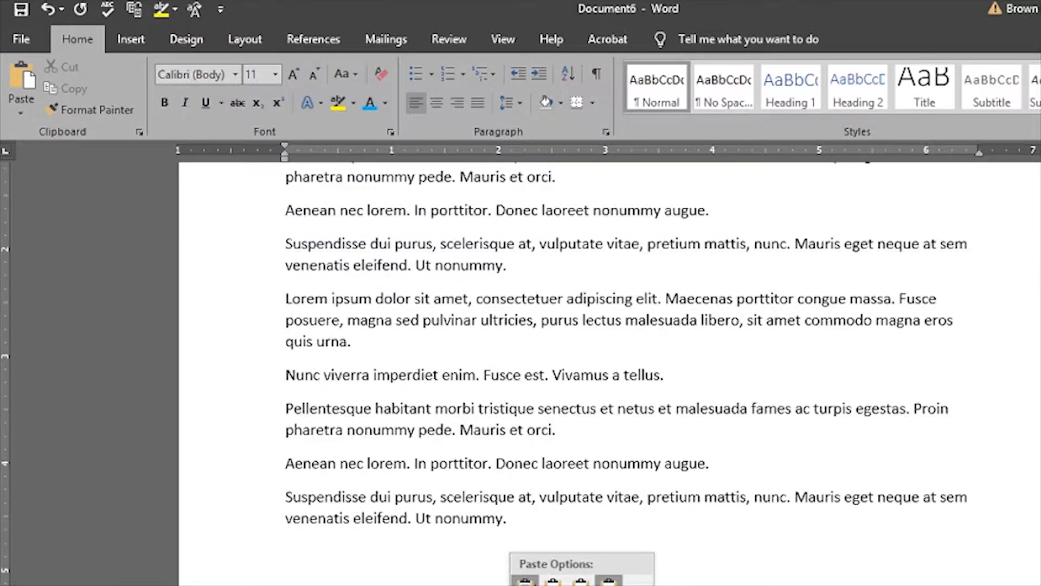
{"action": "left_click", "coordinate": [609, 580]}
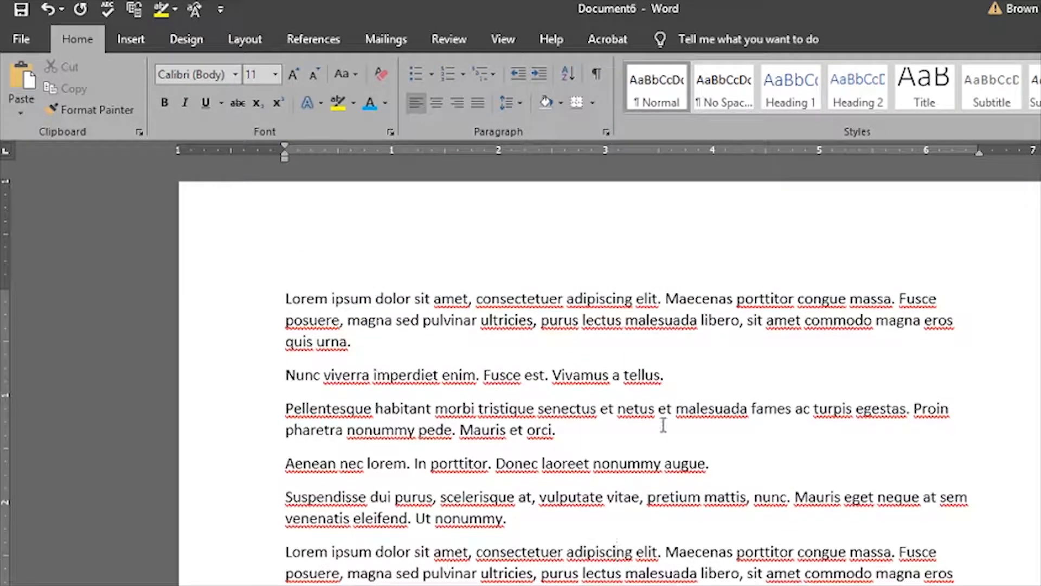
- Select the first paragraph, enlarge its font by five increments and shrink it back to size 11
{"action": "double_click", "coordinate": [607, 296]}
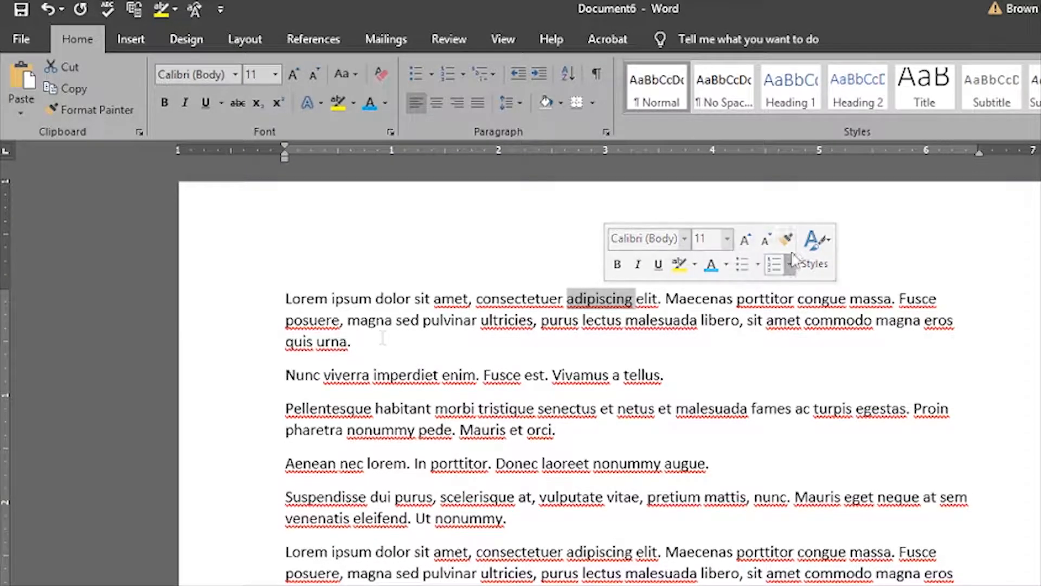
{"action": "triple_click", "coordinate": [359, 297]}
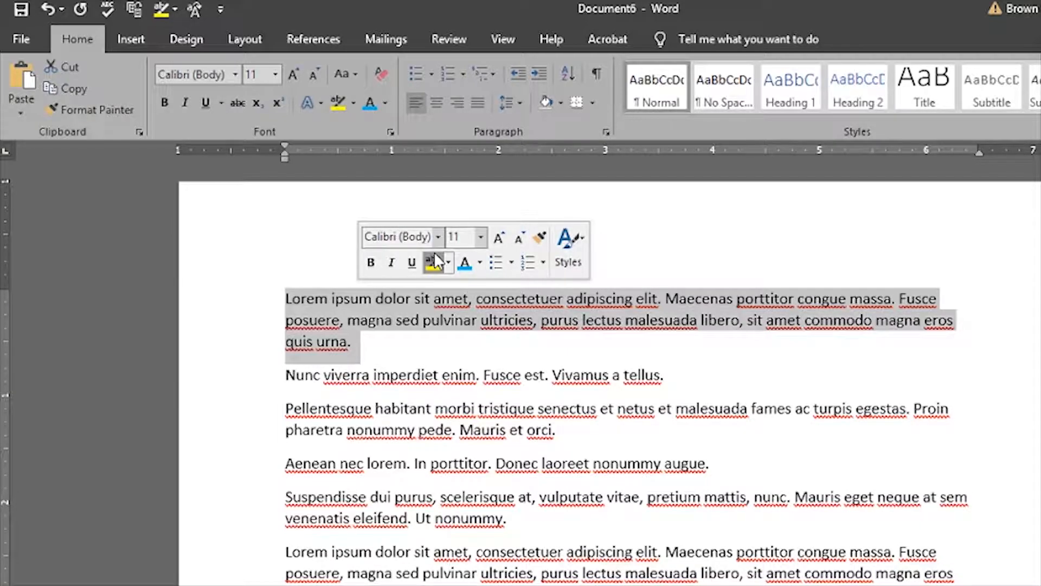
{"action": "left_click", "coordinate": [481, 264]}
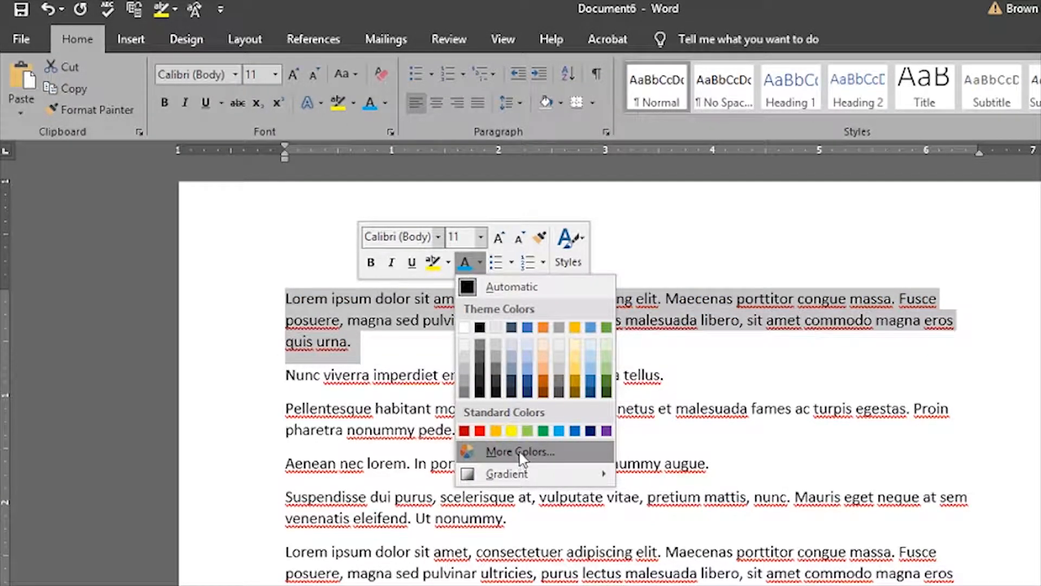
{"action": "left_click", "coordinate": [499, 239]}
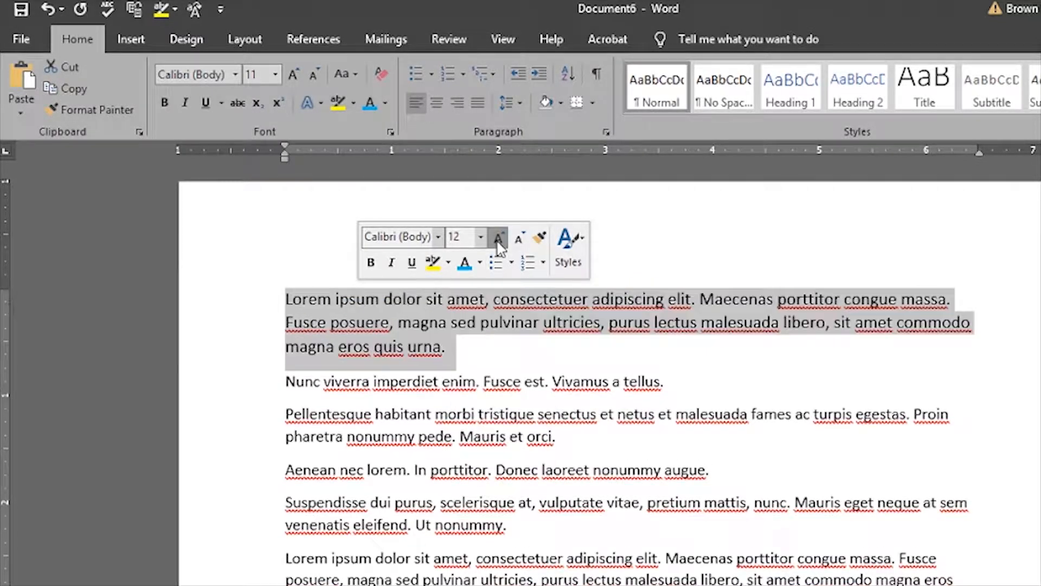
{"action": "left_click", "coordinate": [499, 238]}
{"action": "left_click", "coordinate": [499, 238]}
{"action": "left_click", "coordinate": [499, 239]}
{"action": "left_click", "coordinate": [499, 239]}
{"action": "left_click", "coordinate": [519, 238]}
{"action": "left_click", "coordinate": [519, 239]}
{"action": "left_click", "coordinate": [519, 238]}
{"action": "left_click", "coordinate": [519, 239]}
{"action": "left_click", "coordinate": [519, 239]}
- Make the first paragraph bold, italic and underlined, and highlight it in yellow
{"action": "left_click", "coordinate": [371, 263]}
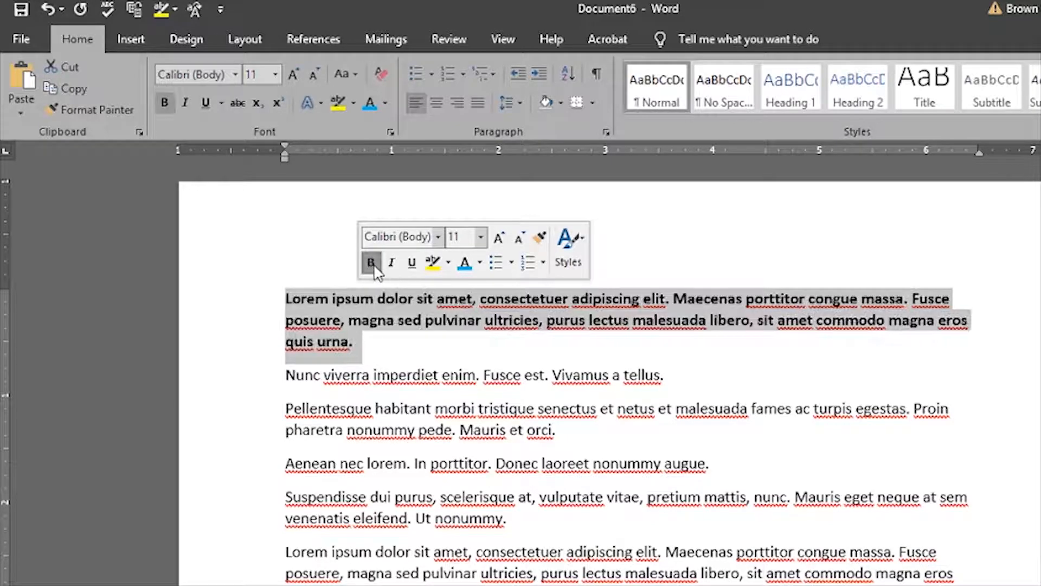
{"action": "left_click", "coordinate": [391, 263]}
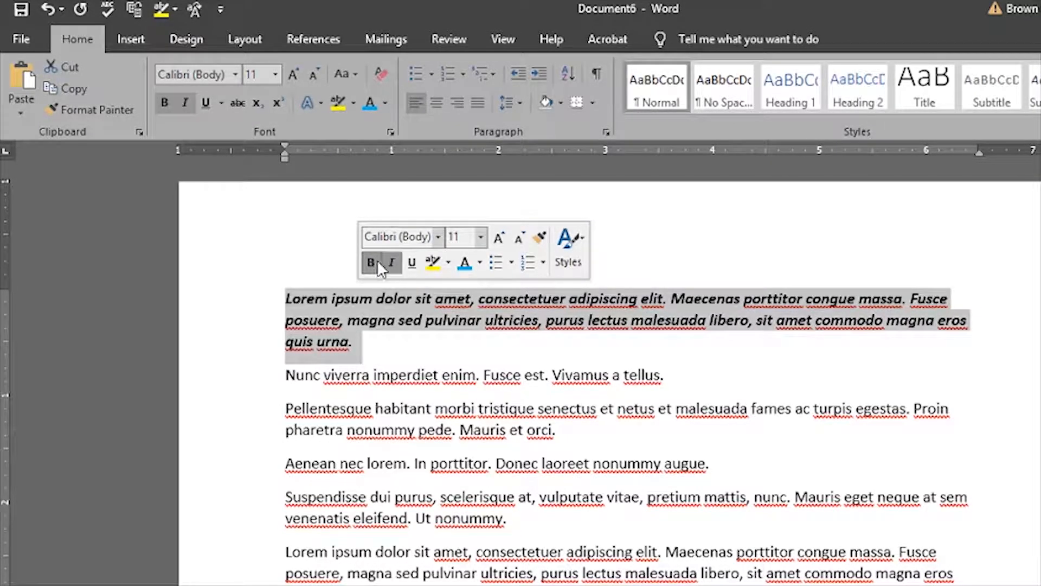
{"action": "left_click", "coordinate": [412, 262]}
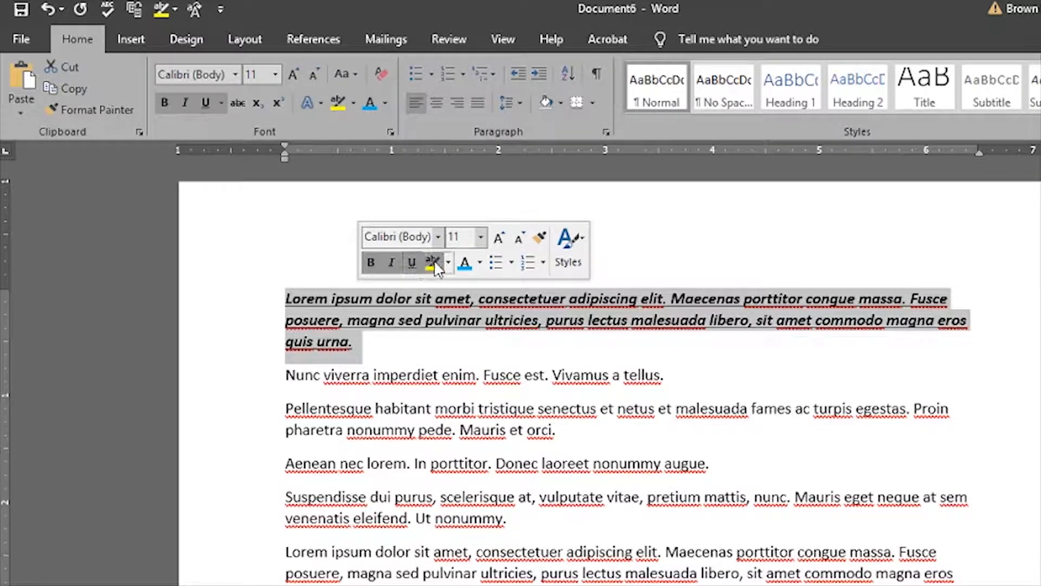
{"action": "left_click", "coordinate": [432, 263]}
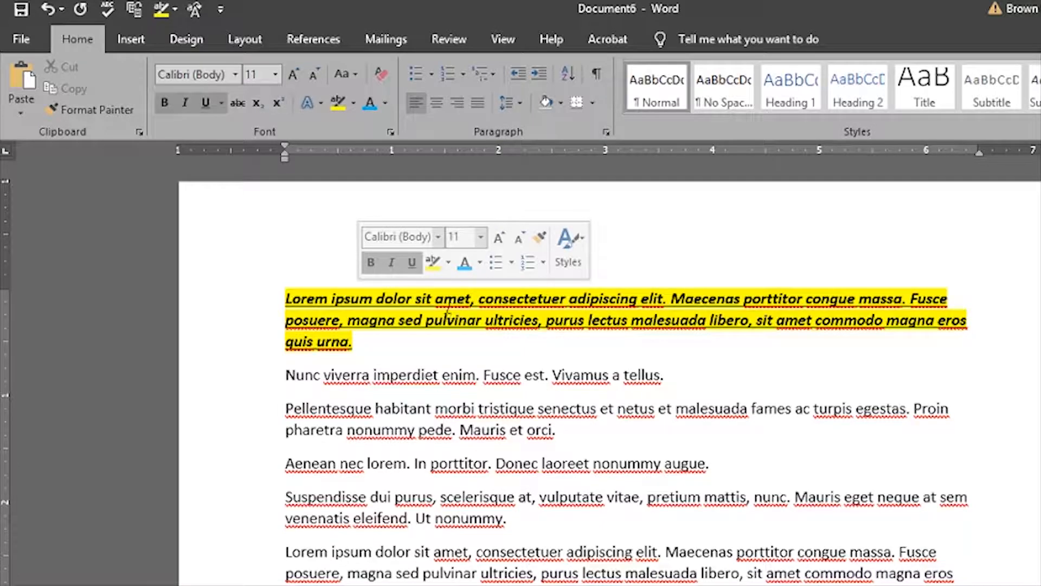
- Clear all formatting from the entire document text, set its highlight to No Color and deselect it
{"action": "left_click", "coordinate": [458, 375]}
{"action": "triple_click", "coordinate": [459, 375]}
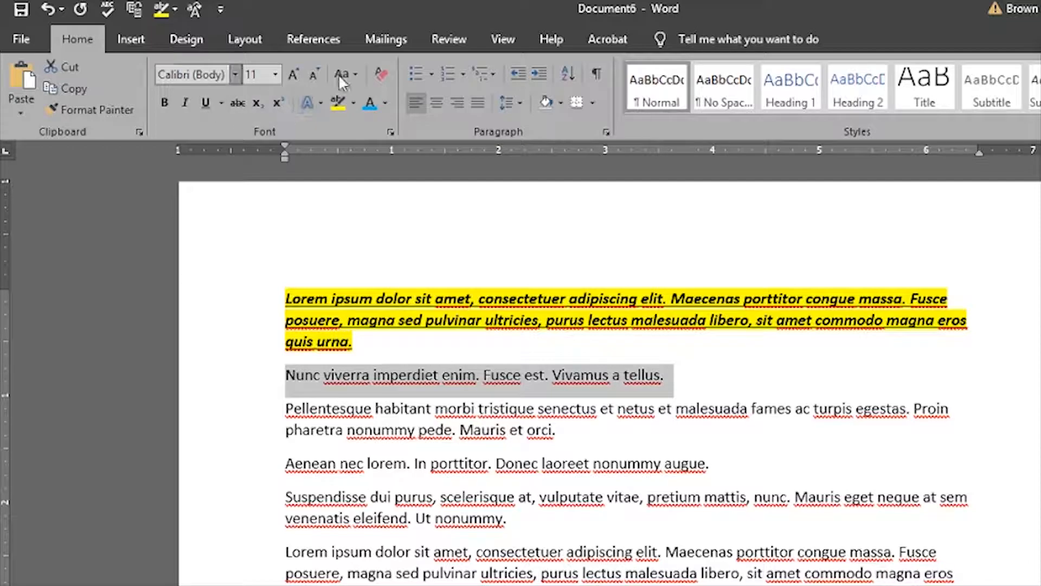
{"action": "left_click", "coordinate": [398, 345]}
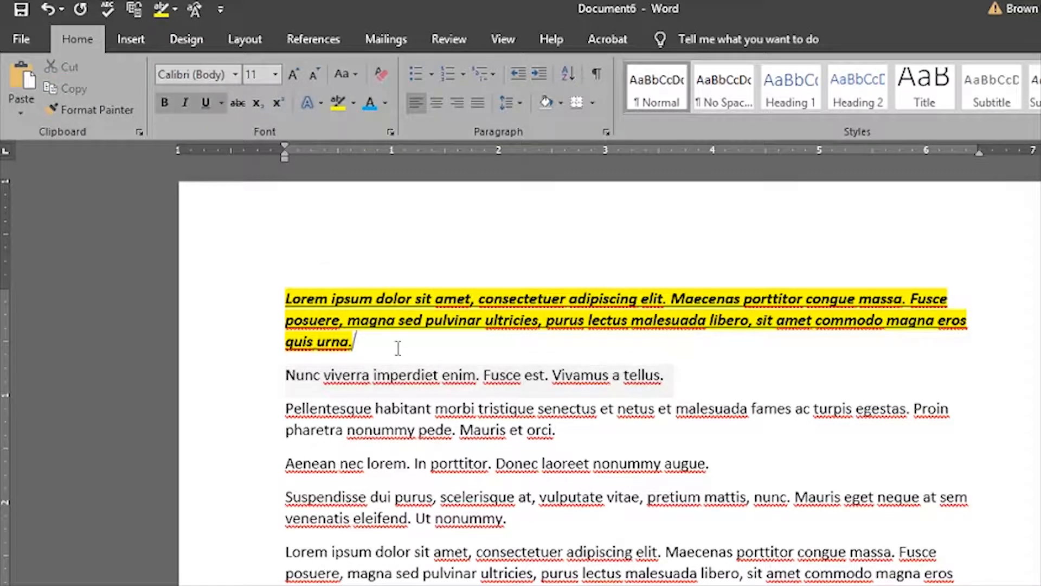
{"action": "key", "text": "ctrl+shift+End"}
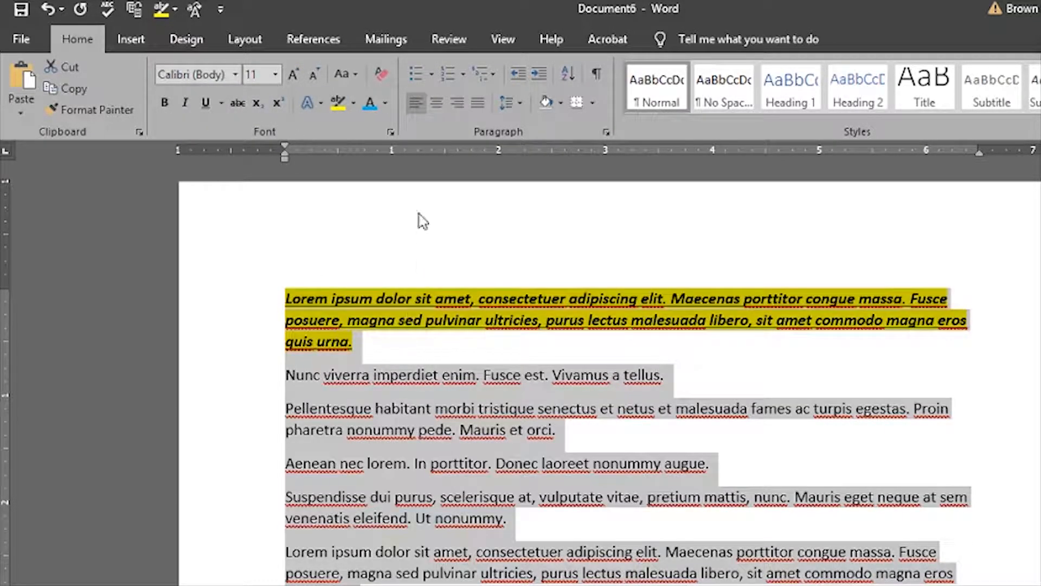
{"action": "left_click", "coordinate": [376, 75]}
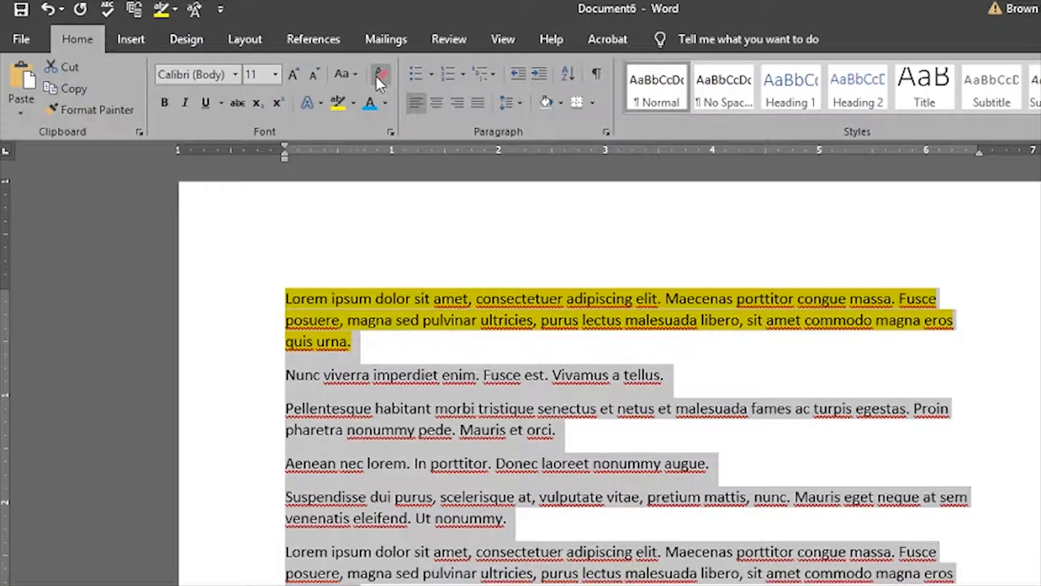
{"action": "left_click", "coordinate": [353, 102]}
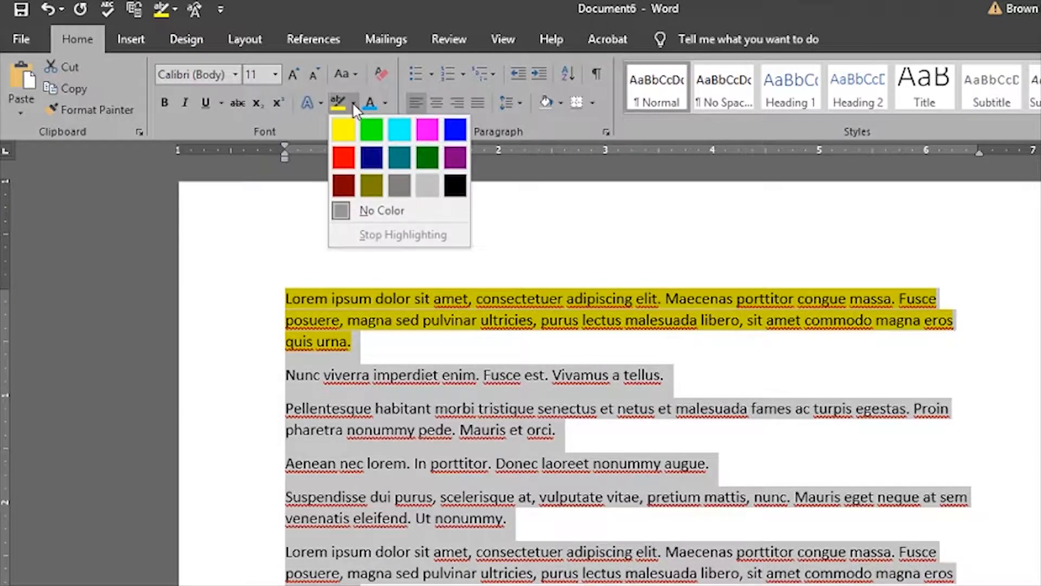
{"action": "left_click", "coordinate": [374, 211]}
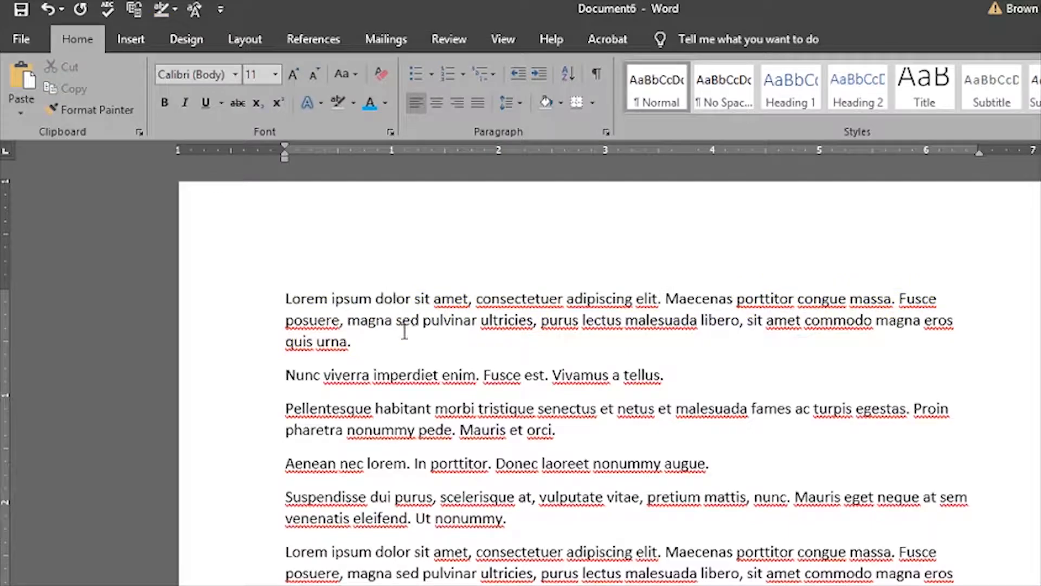
{"action": "left_click", "coordinate": [409, 360]}
- Move the word "Lorem" from the start of the first paragraph to the start of the second paragraph
{"action": "double_click", "coordinate": [306, 298]}
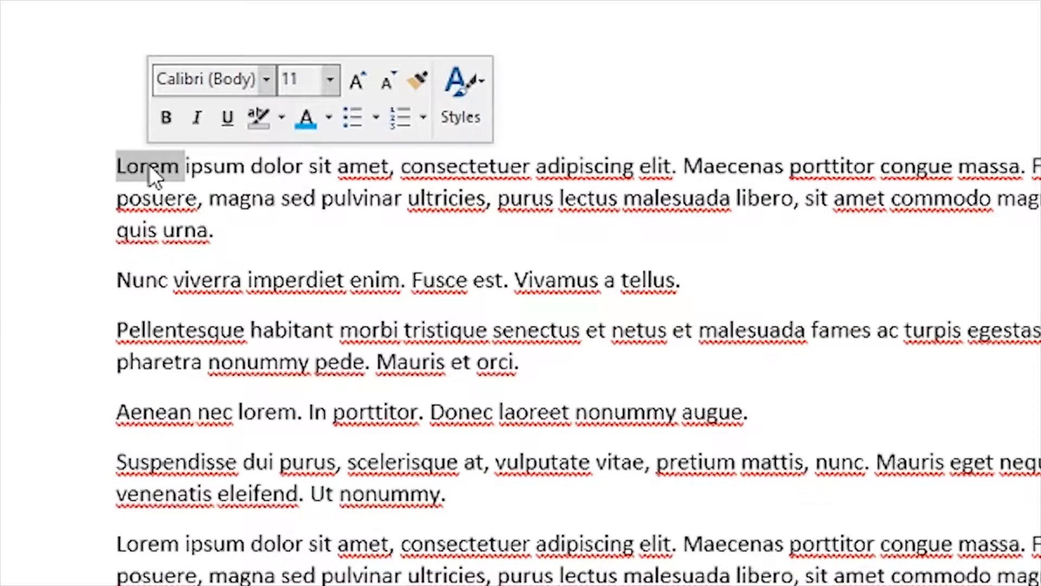
{"action": "left_click_drag", "start_coordinate": [148, 168], "coordinate": [254, 228]}
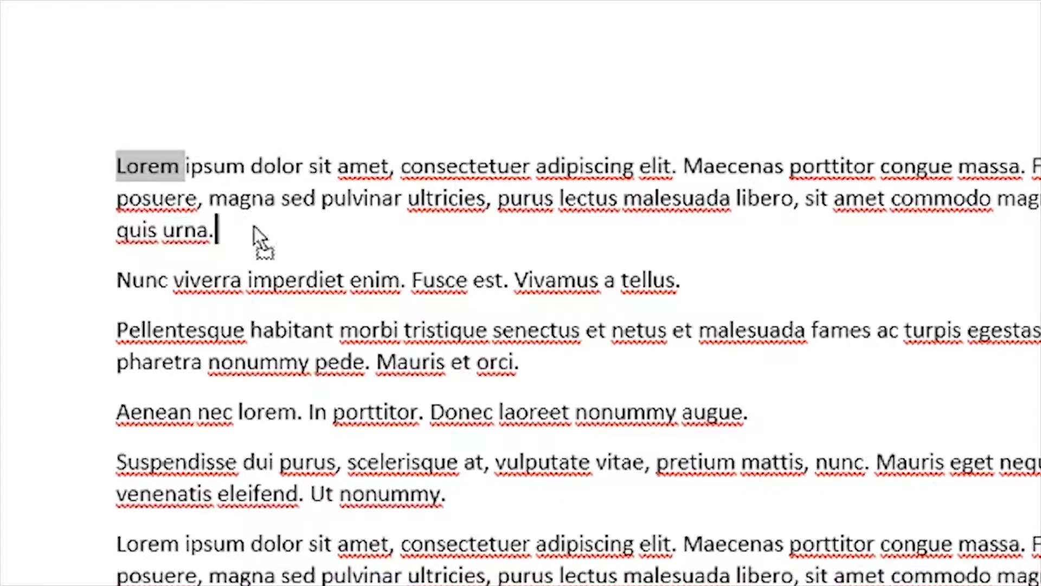
{"action": "left_click_drag", "start_coordinate": [201, 259], "coordinate": [124, 290]}
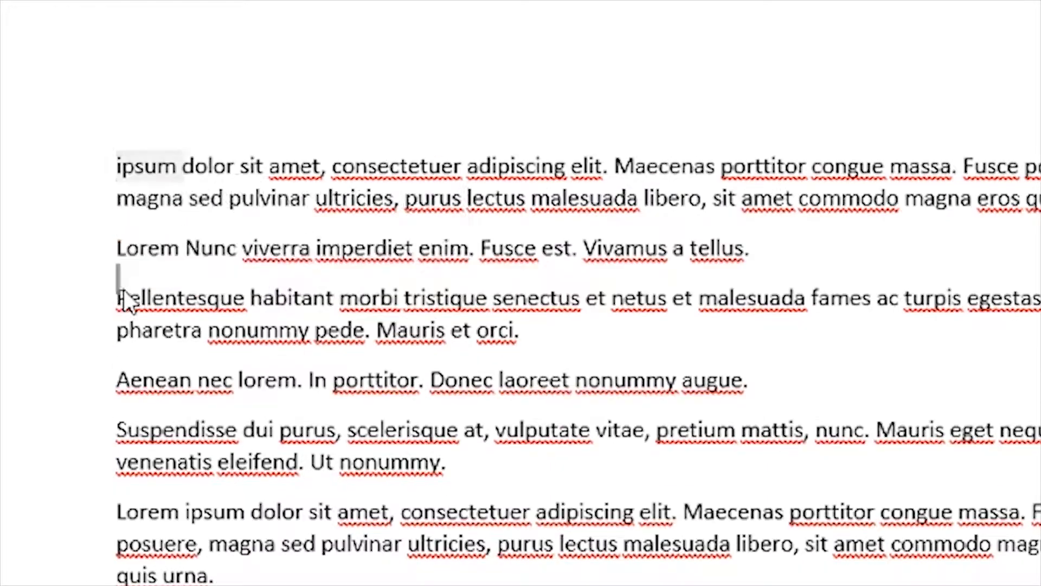
- Move "Lorem" from the second paragraph back to the start of the first paragraph
{"action": "double_click", "coordinate": [140, 249]}
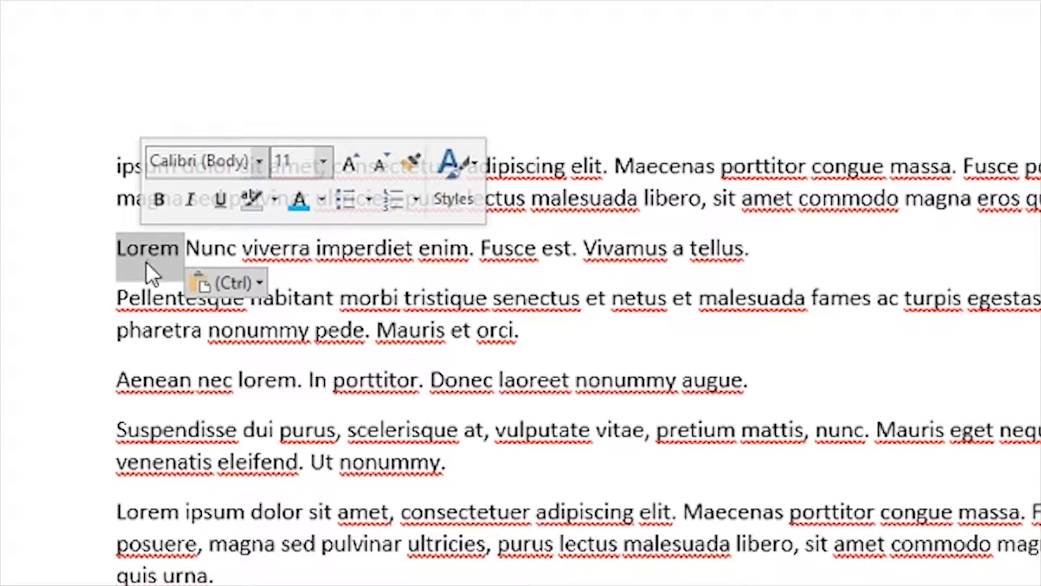
{"action": "left_click", "coordinate": [145, 261]}
{"action": "double_click", "coordinate": [144, 250]}
{"action": "left_click_drag", "start_coordinate": [145, 255], "coordinate": [99, 163]}
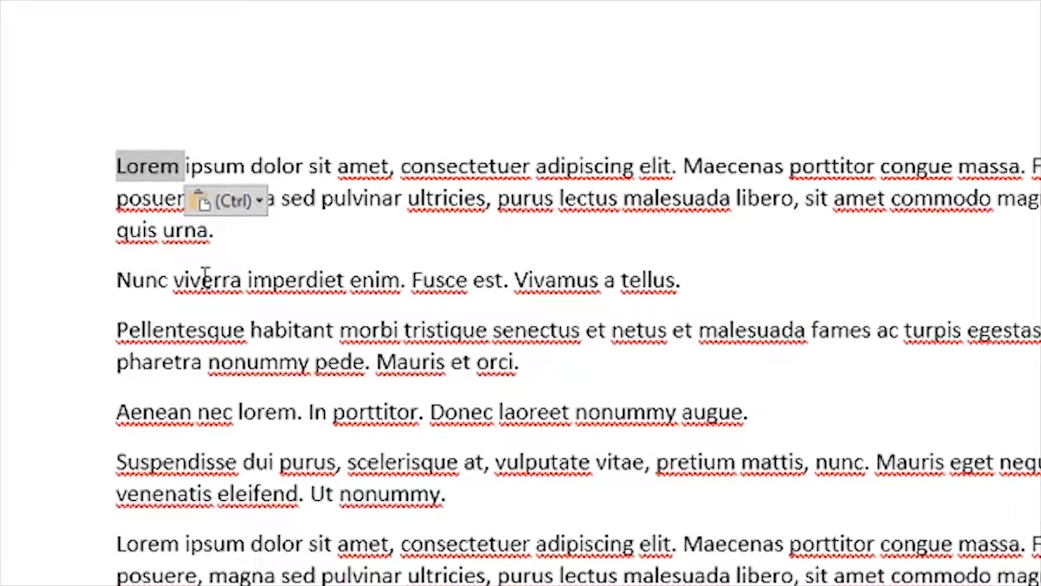
- Select and deselect the first paragraph, and select "Lorem", "ultricies" and "Vivamus" together as separate words
{"action": "triple_click", "coordinate": [151, 163]}
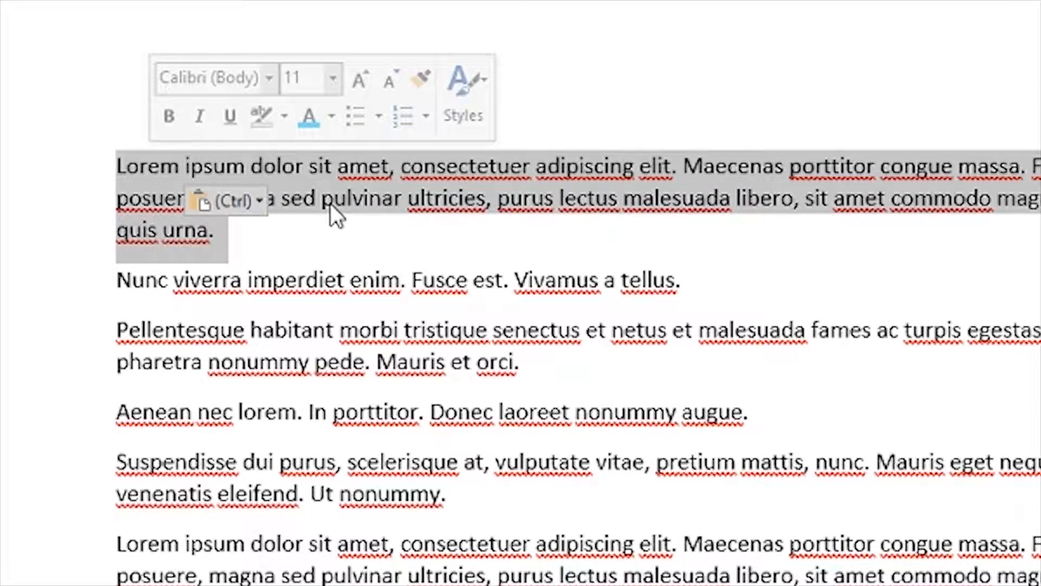
{"action": "left_click", "coordinate": [418, 232]}
{"action": "double_click", "coordinate": [150, 163]}
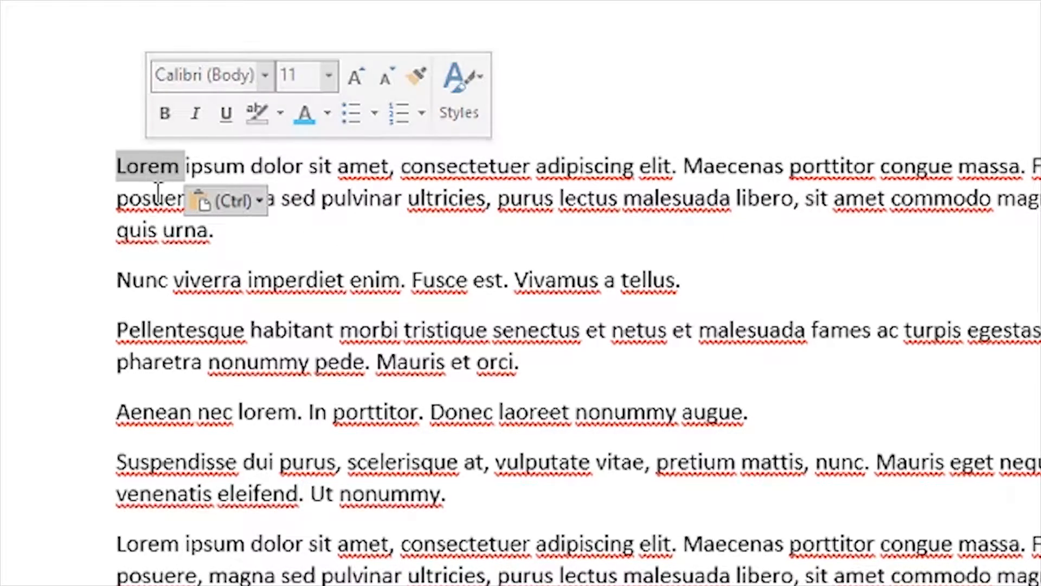
{"action": "key", "text": "ctrl"}
{"action": "key", "text": "Escape"}
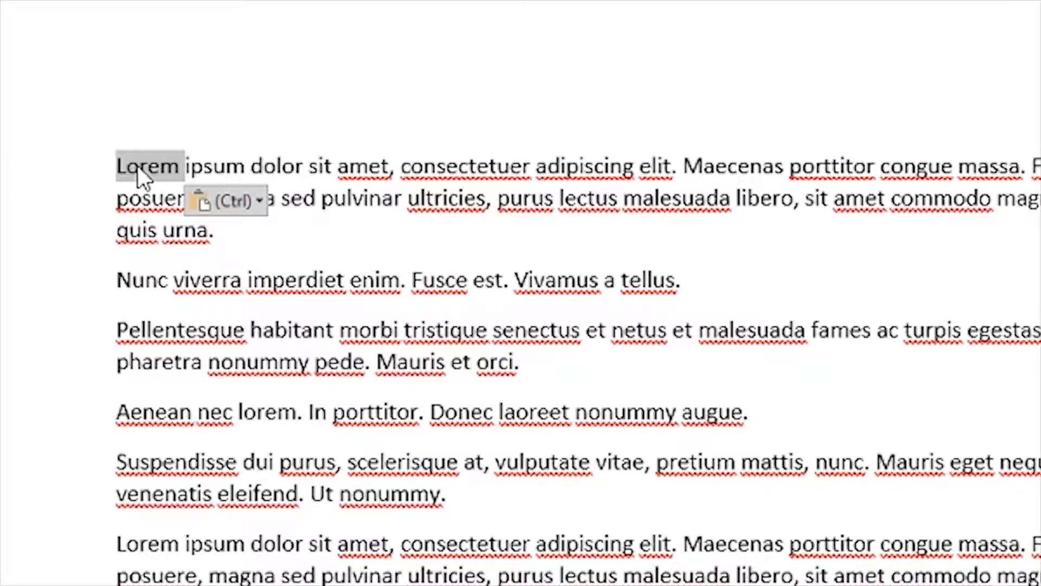
{"action": "double_click", "coordinate": [428, 202], "text": "ctrl"}
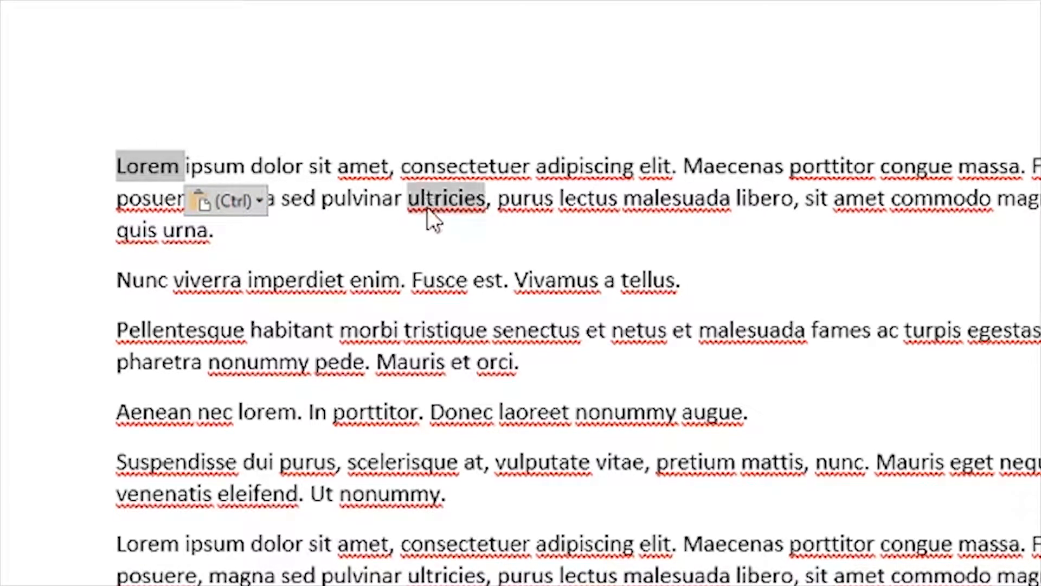
{"action": "double_click", "coordinate": [574, 288], "text": "ctrl"}
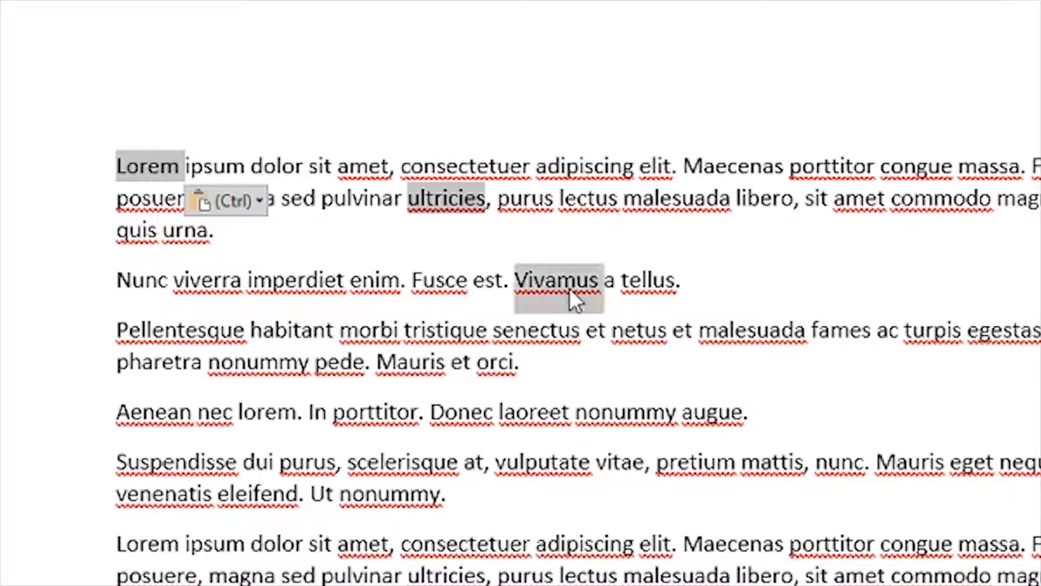
{"action": "triple_click", "coordinate": [396, 415], "text": "ctrl"}
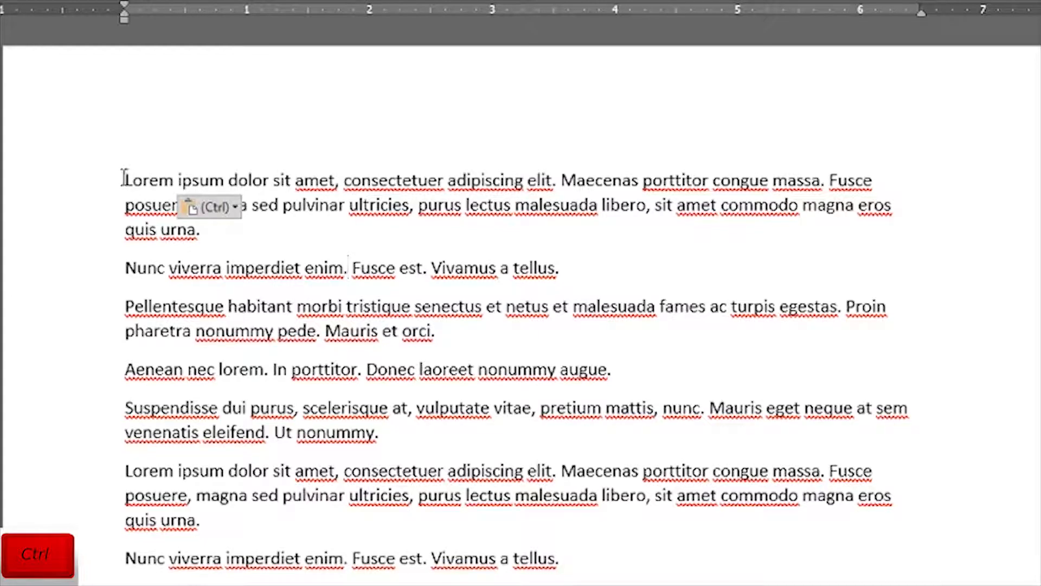
- Select the text backwards from the end of the seventh paragraph to the beginning of the document
{"action": "left_click", "coordinate": [121, 180]}
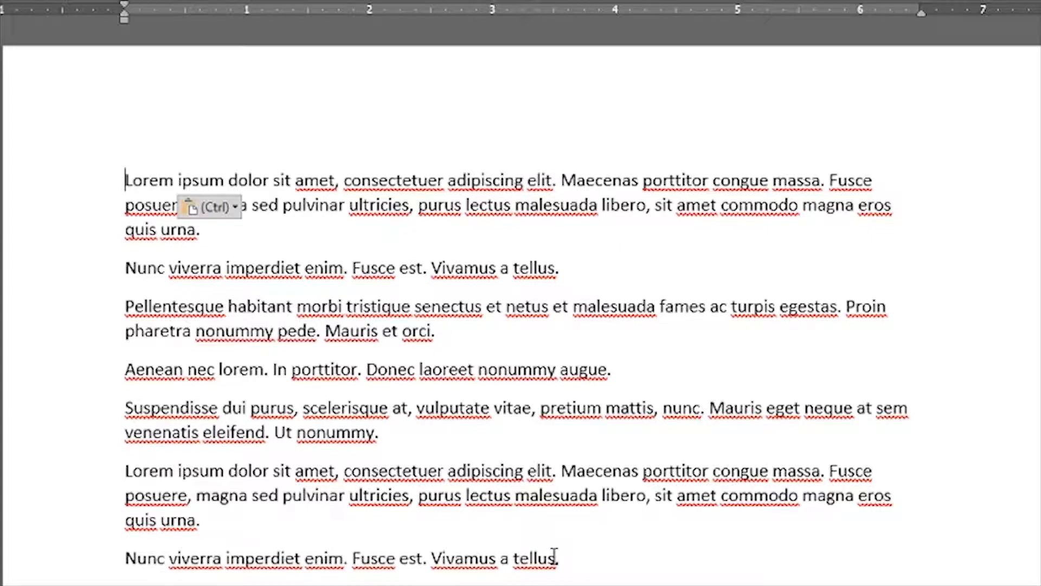
{"action": "left_click", "coordinate": [569, 566]}
{"action": "left_click_drag", "start_coordinate": [573, 566], "coordinate": [134, 176]}
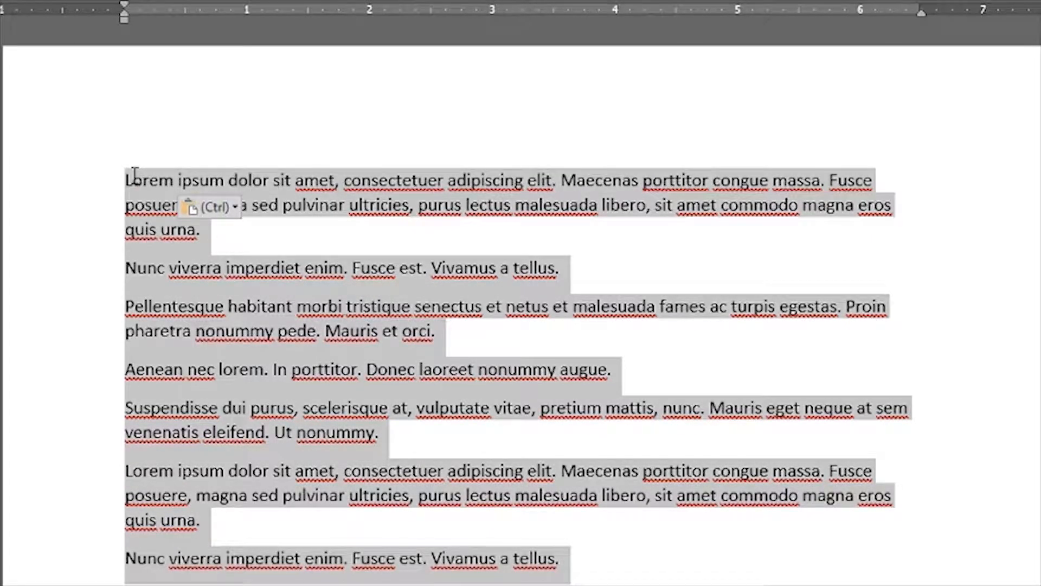
- Clear the selection and extend a new one from the document's beginning through the end of the seventh paragraph
{"action": "left_click", "coordinate": [133, 176]}
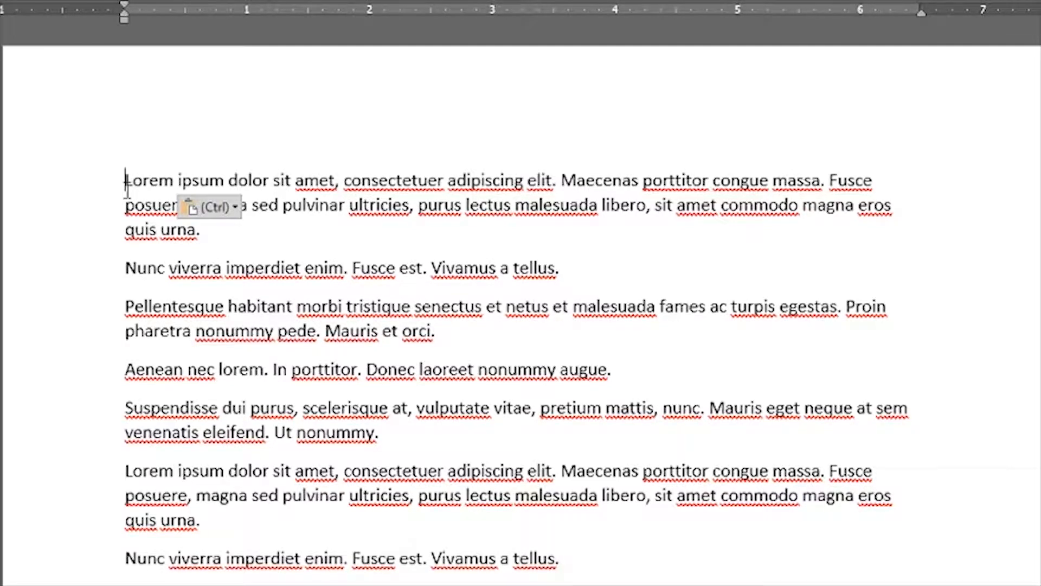
{"action": "left_click", "coordinate": [572, 560], "text": "shift"}
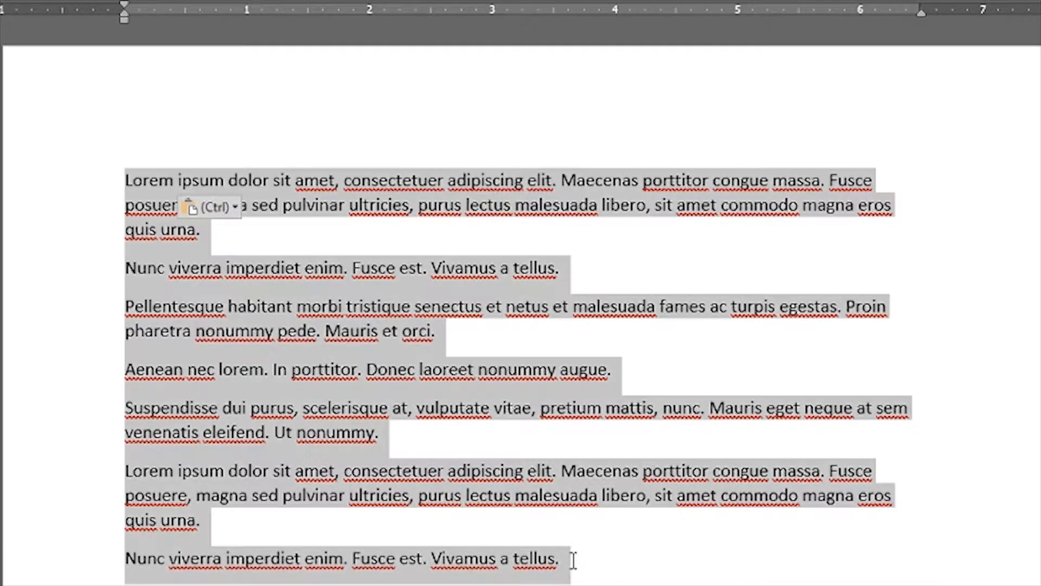
{"action": "scroll", "coordinate": [609, 509], "scroll_direction": "down", "scroll_amount": 3}
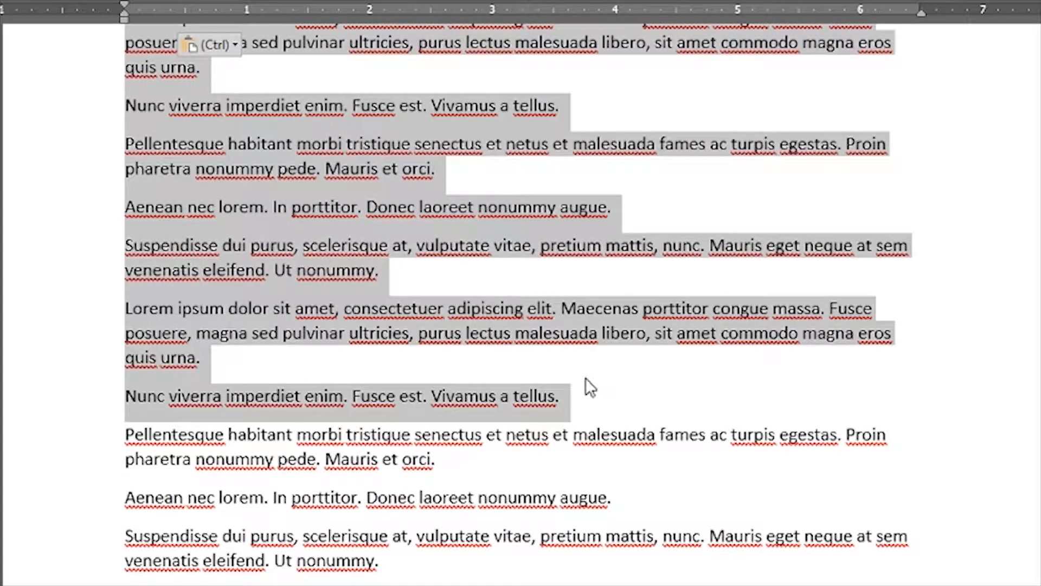
- Replace the current selection with one spanning the second through seventh paragraphs, and clear it
{"action": "left_click", "coordinate": [629, 409]}
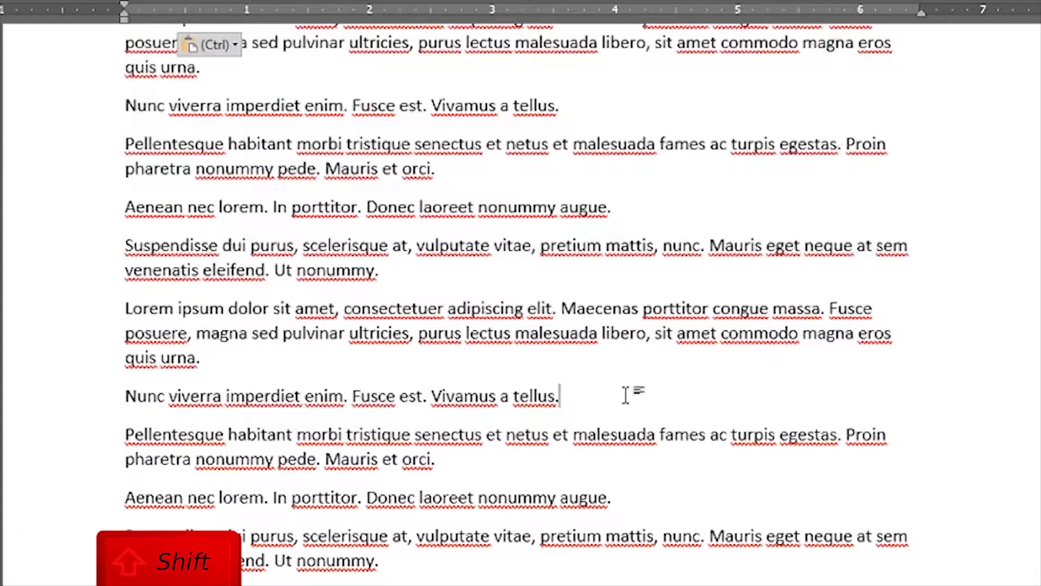
{"action": "scroll", "coordinate": [629, 396], "scroll_direction": "up", "scroll_amount": 3}
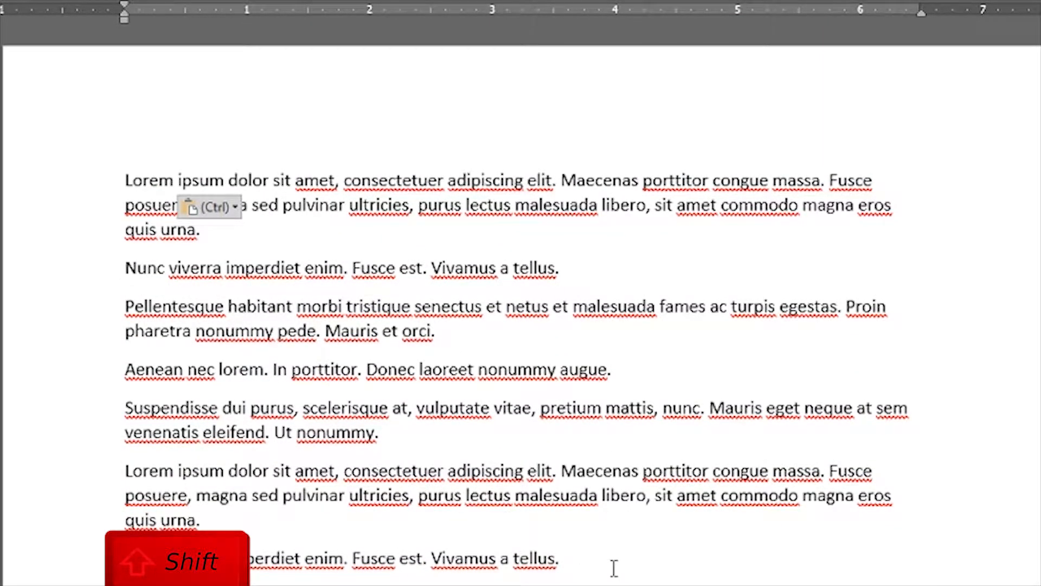
{"action": "left_click", "coordinate": [582, 564], "text": "shift"}
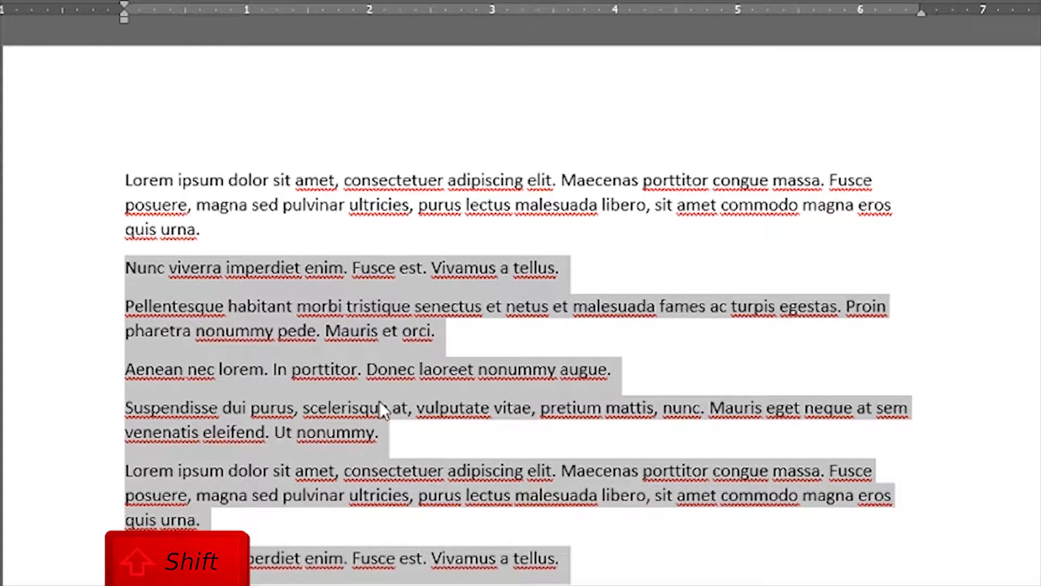
{"action": "scroll", "coordinate": [379, 406], "scroll_direction": "down", "scroll_amount": 1}
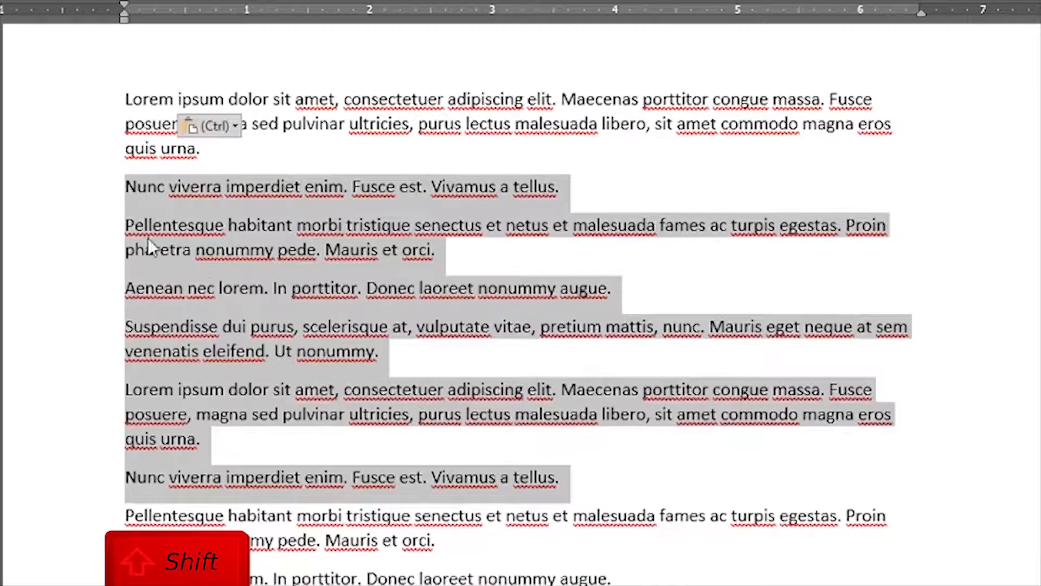
{"action": "left_click", "coordinate": [588, 490]}
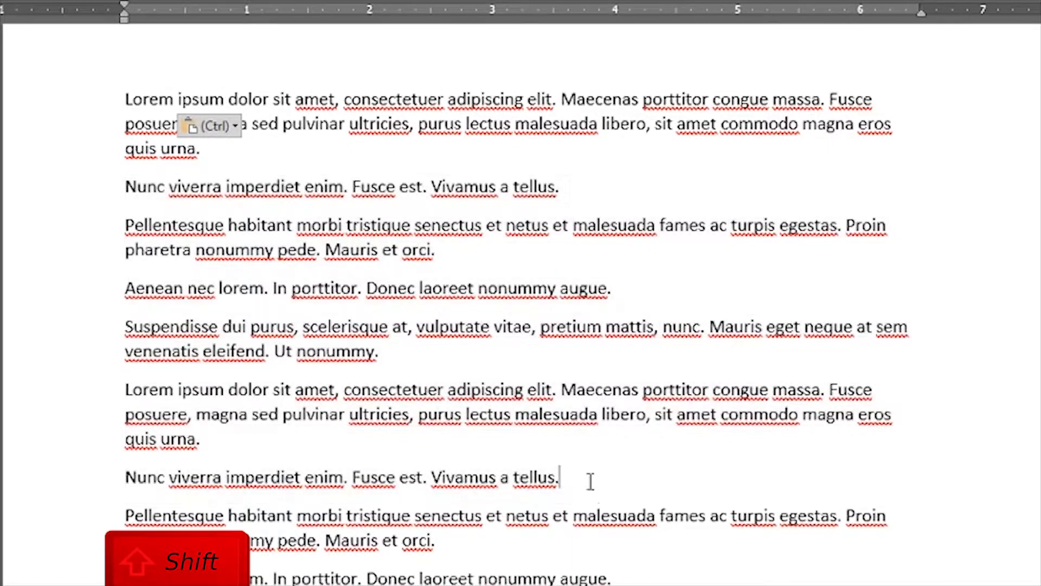
- Select "Nunc" in the second paragraph, extend the selection through the end of the seventh paragraph, and deselect it
{"action": "double_click", "coordinate": [146, 187]}
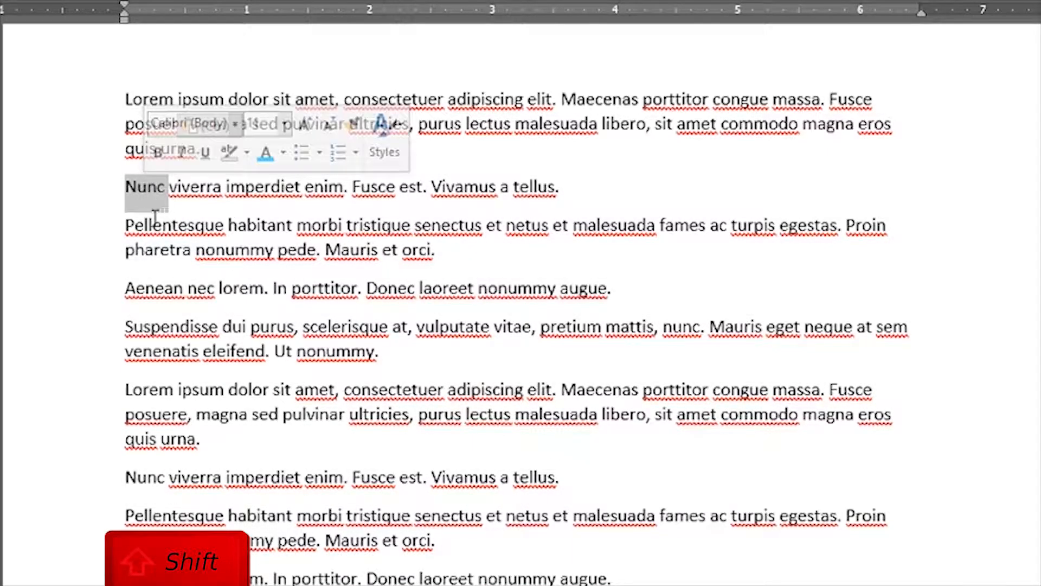
{"action": "left_click", "coordinate": [150, 224]}
{"action": "double_click", "coordinate": [146, 182]}
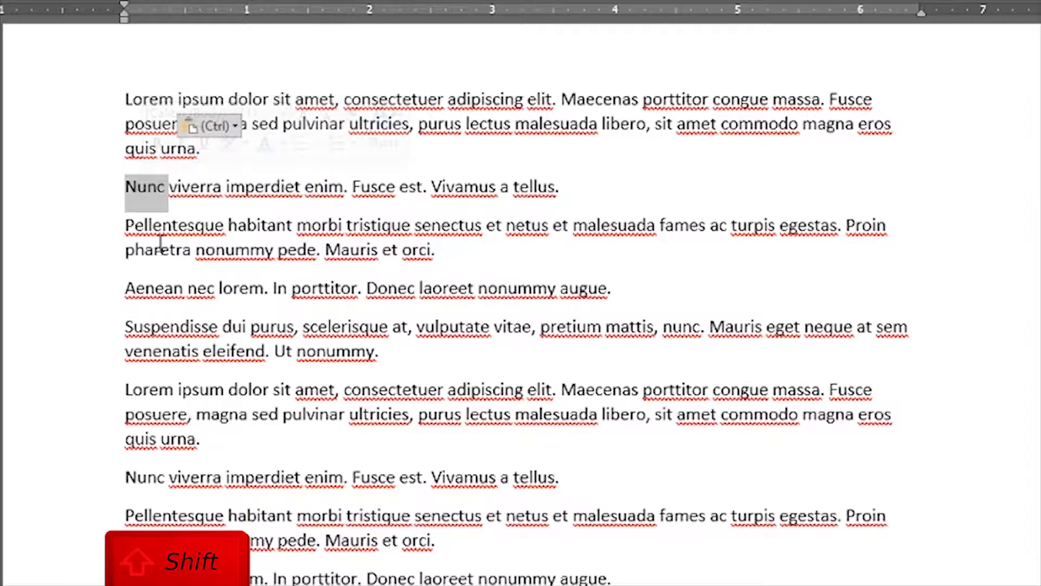
{"action": "left_click", "coordinate": [563, 476], "text": "shift"}
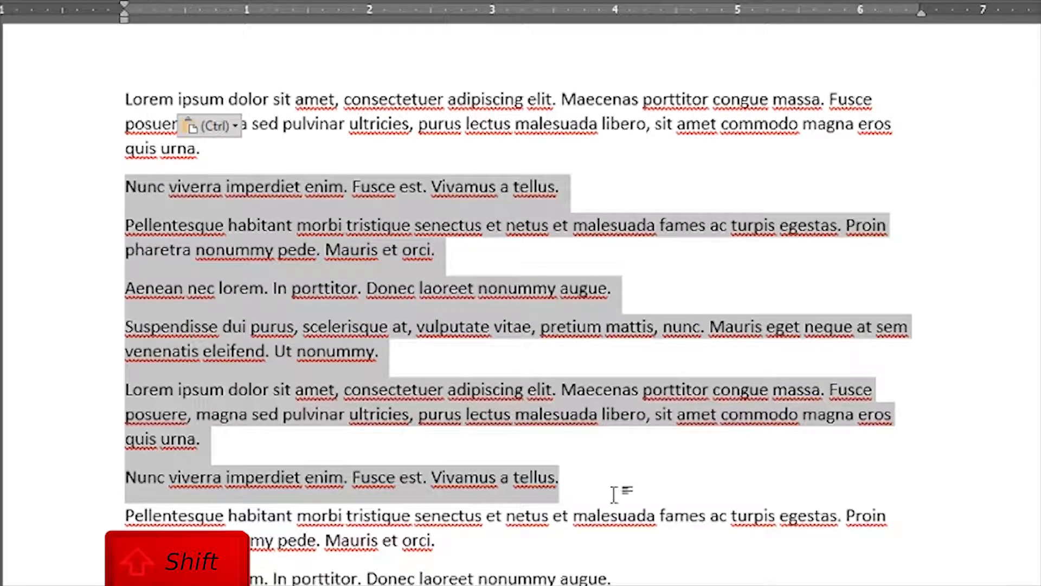
{"action": "left_click", "coordinate": [336, 371], "text": "shift"}
{"action": "left_click_drag", "start_coordinate": [336, 370], "coordinate": [579, 486]}
{"action": "left_click", "coordinate": [351, 288]}
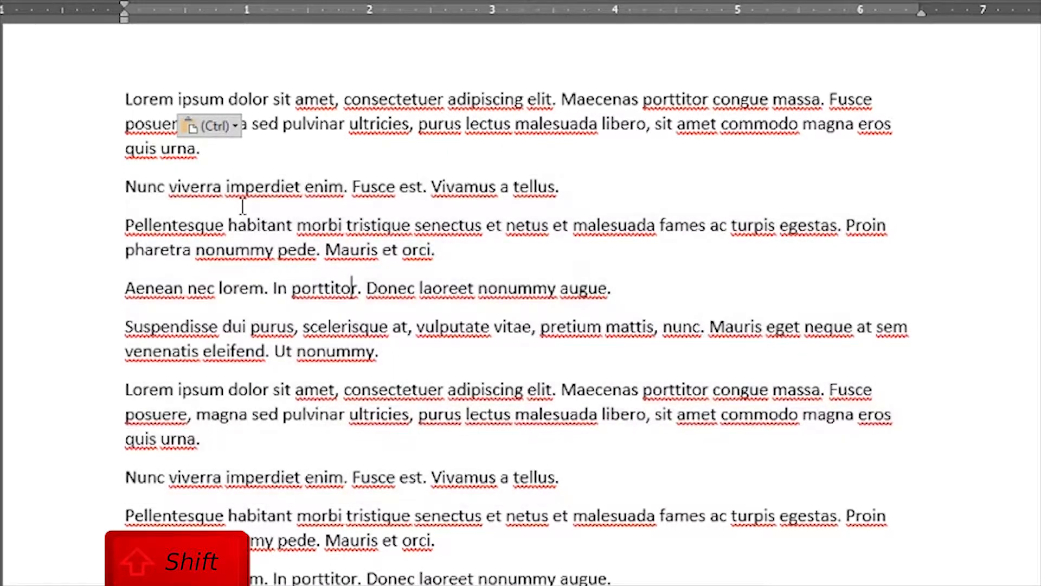
- Select the second through seventh paragraphs and move them above the first paragraph
{"action": "left_click", "coordinate": [131, 186]}
{"action": "left_click", "coordinate": [573, 478], "text": "shift"}
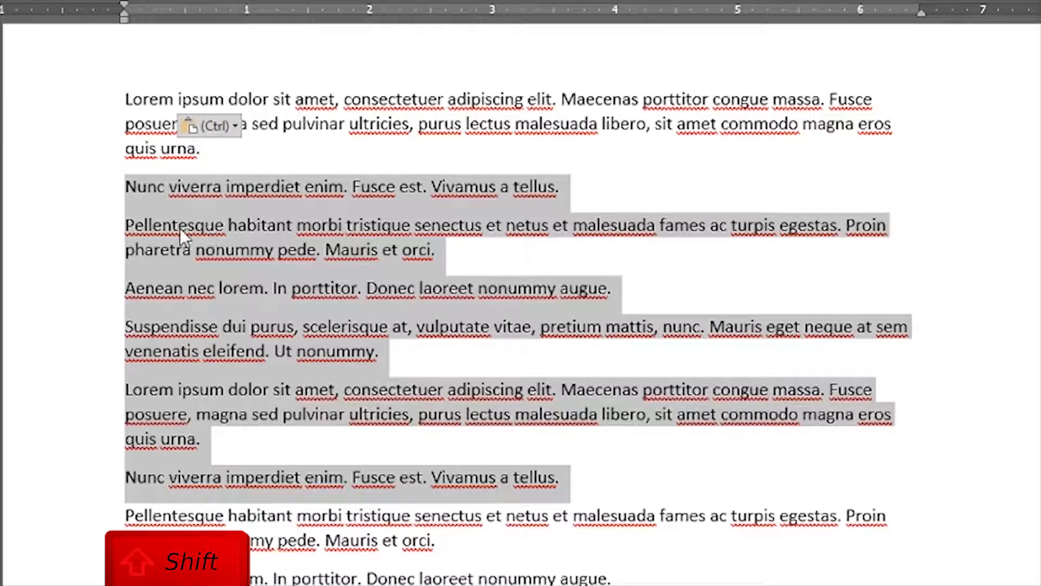
{"action": "left_click_drag", "start_coordinate": [177, 212], "coordinate": [121, 99]}
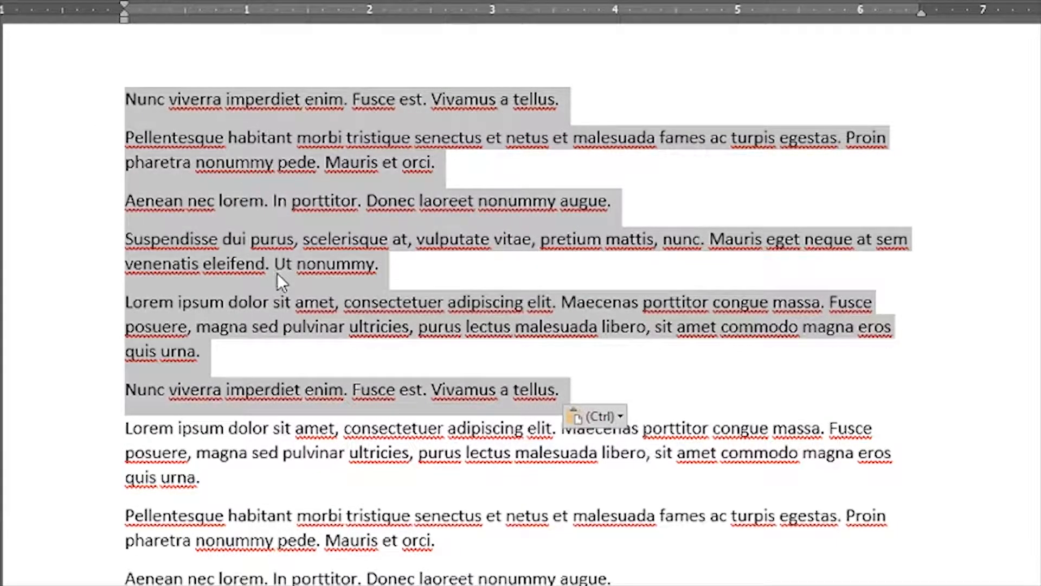
- Change the font color of "Lorem" at the start of the seventh paragraph to light blue
{"action": "left_click", "coordinate": [126, 426]}
{"action": "key", "text": "ctrl+shift+Right"}
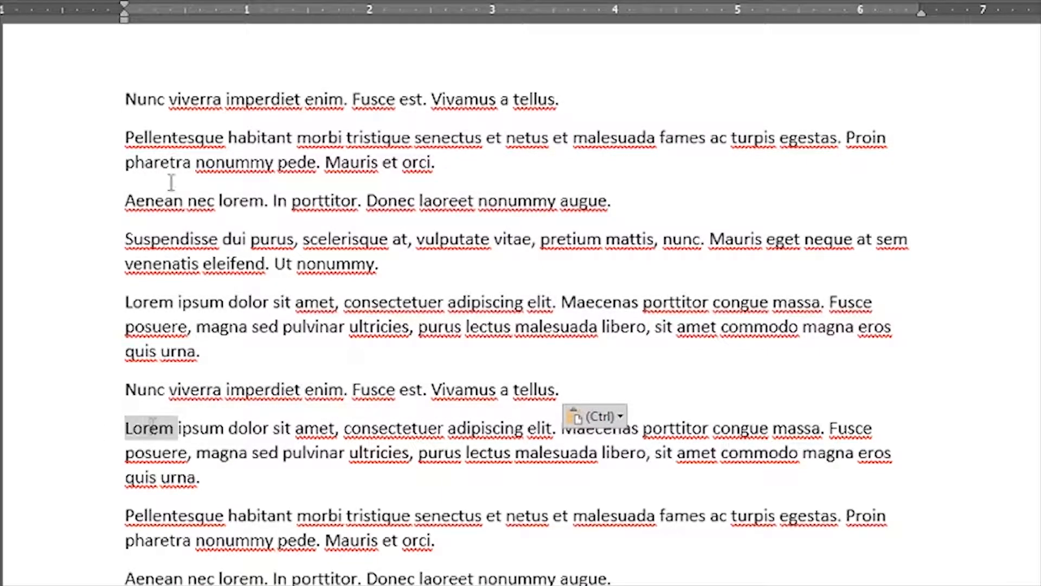
{"action": "left_click", "coordinate": [225, 0]}
{"action": "left_click", "coordinate": [237, 451]}
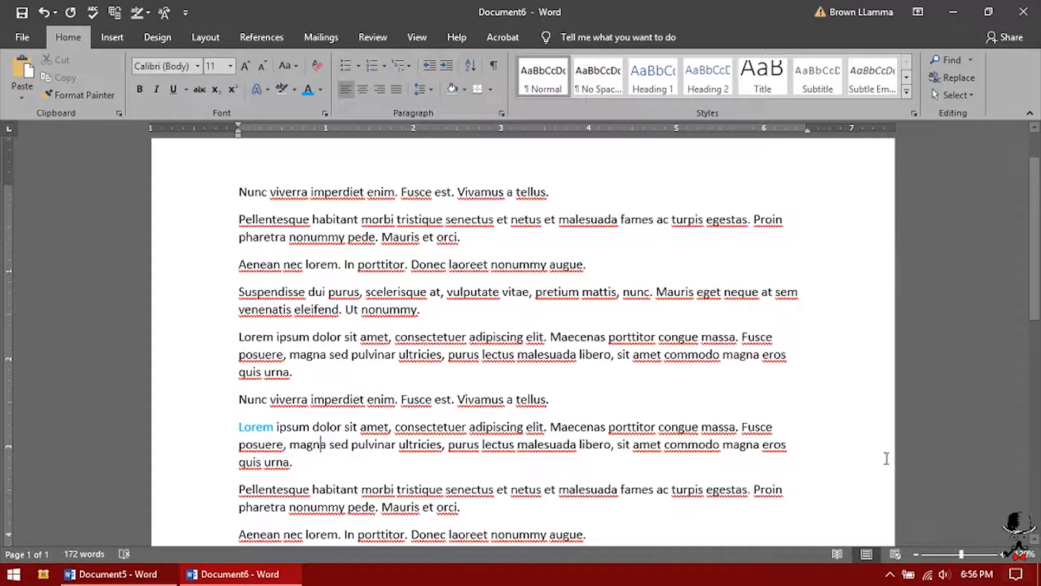
- Copy the entire document's text and paste it below the last paragraph
{"action": "triple_click", "coordinate": [383, 193]}
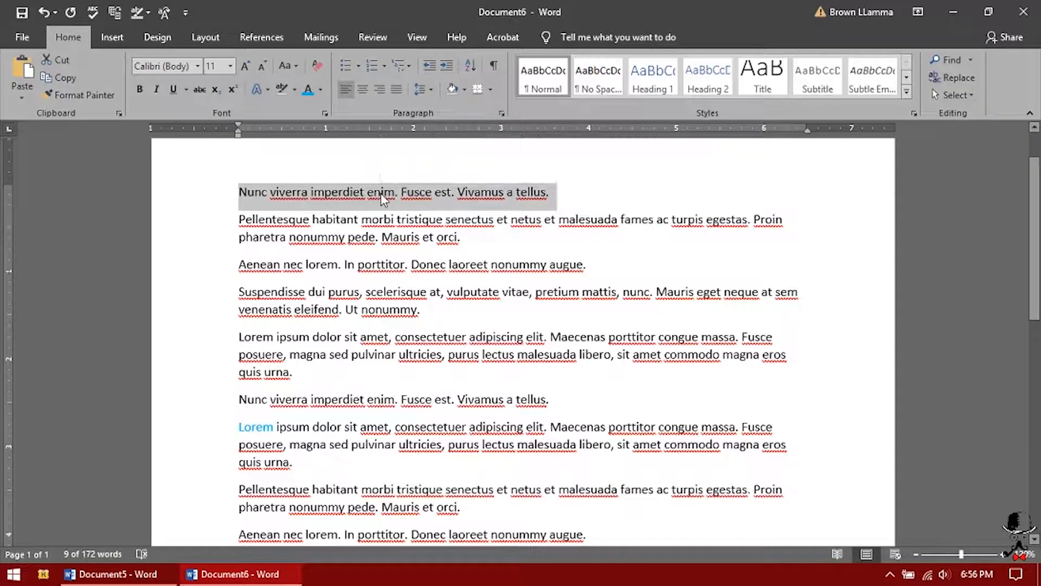
{"action": "key", "text": "ctrl+a"}
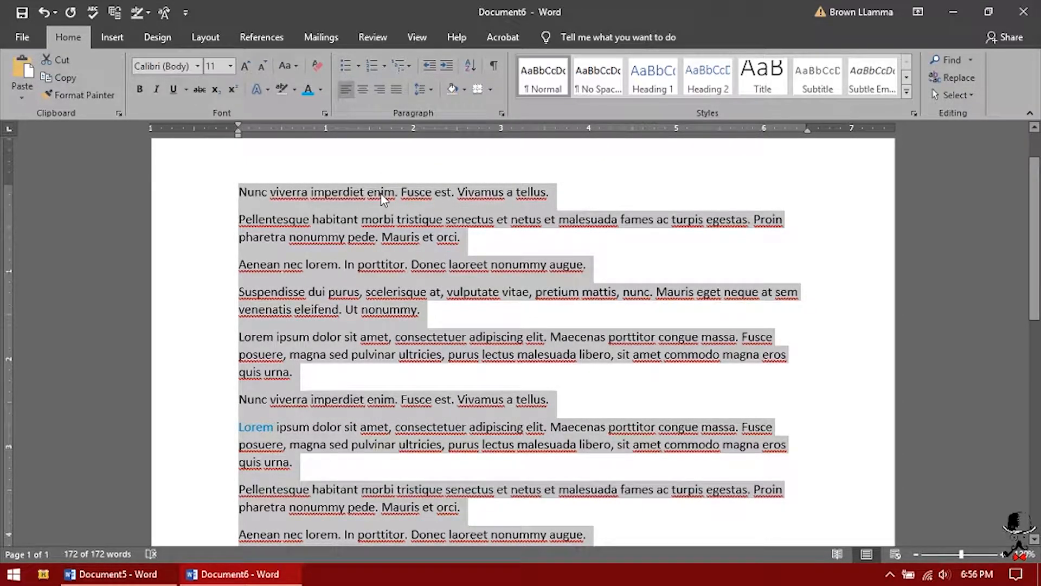
{"action": "key", "text": "ctrl+c"}
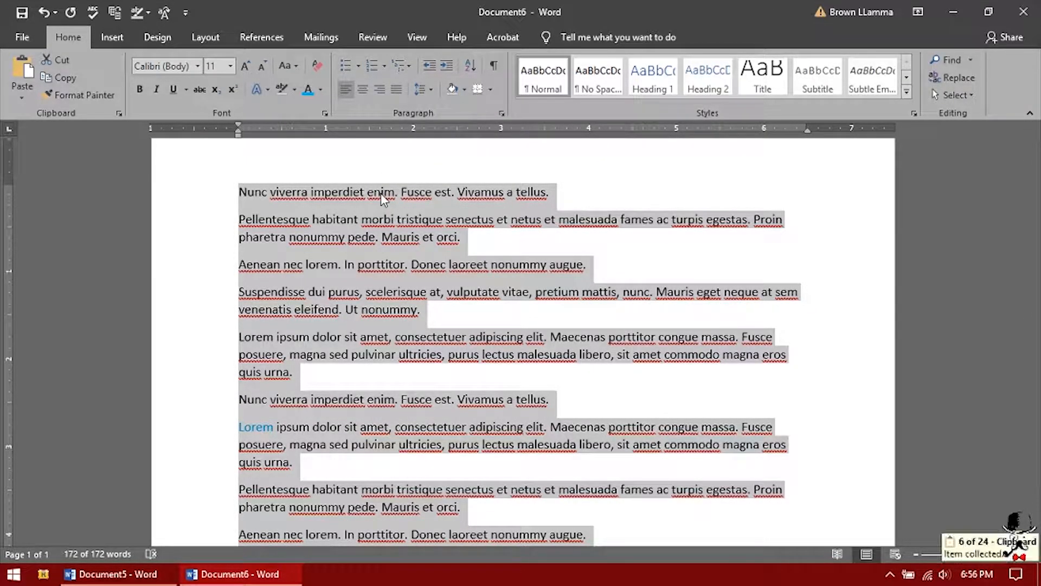
{"action": "scroll", "coordinate": [384, 291], "scroll_direction": "down", "scroll_amount": 7}
{"action": "left_click", "coordinate": [355, 291]}
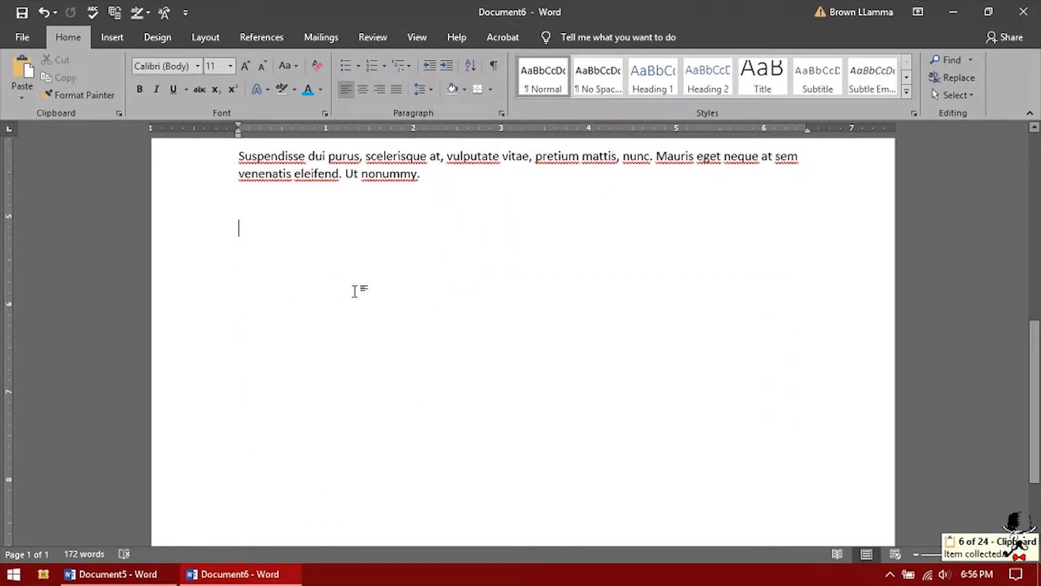
{"action": "key", "text": "ctrl+v"}
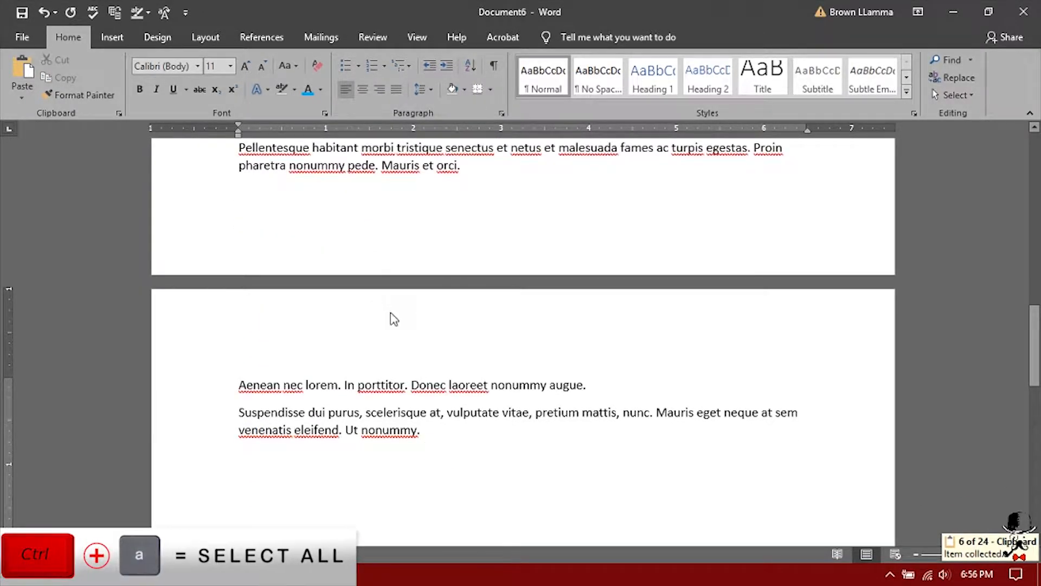
- Select everything in the document and cut it, and check the pages from top to bottom
{"action": "scroll", "coordinate": [391, 317], "scroll_direction": "up", "scroll_amount": 12}
{"action": "scroll", "coordinate": [391, 311], "scroll_direction": "down", "scroll_amount": 12}
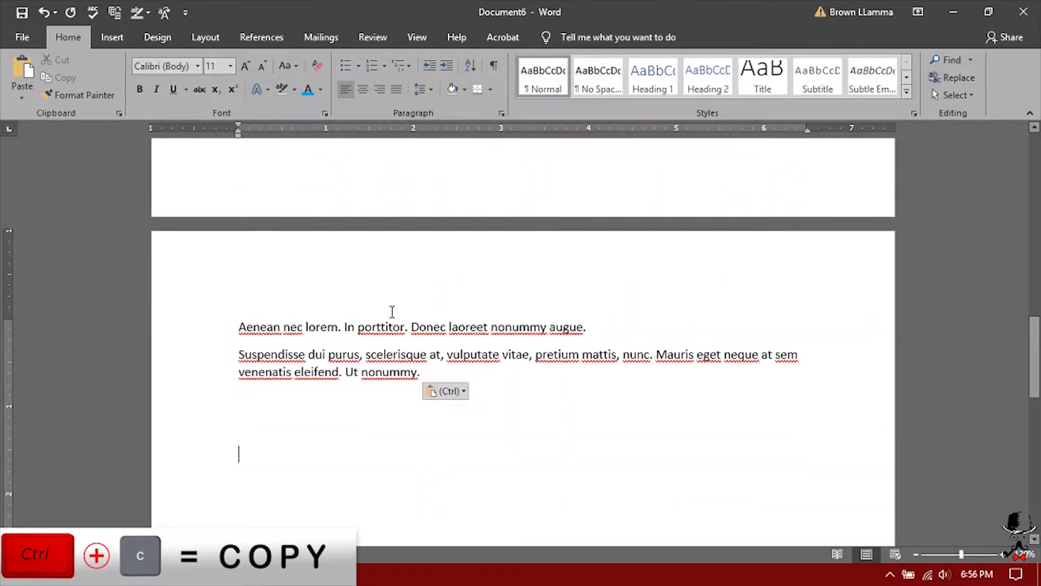
{"action": "key", "text": "ctrl+a"}
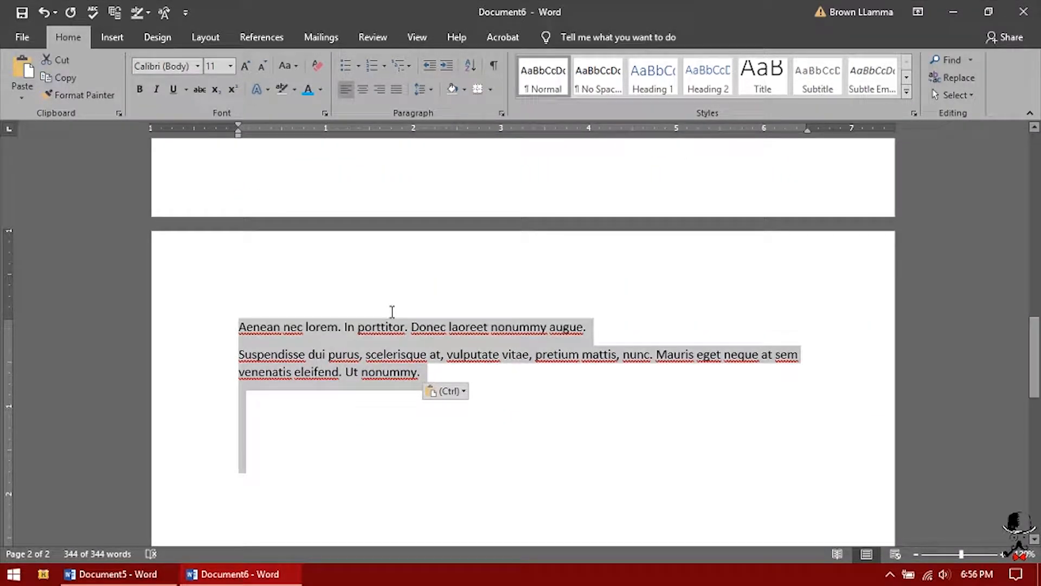
{"action": "key", "text": "ctrl+x"}
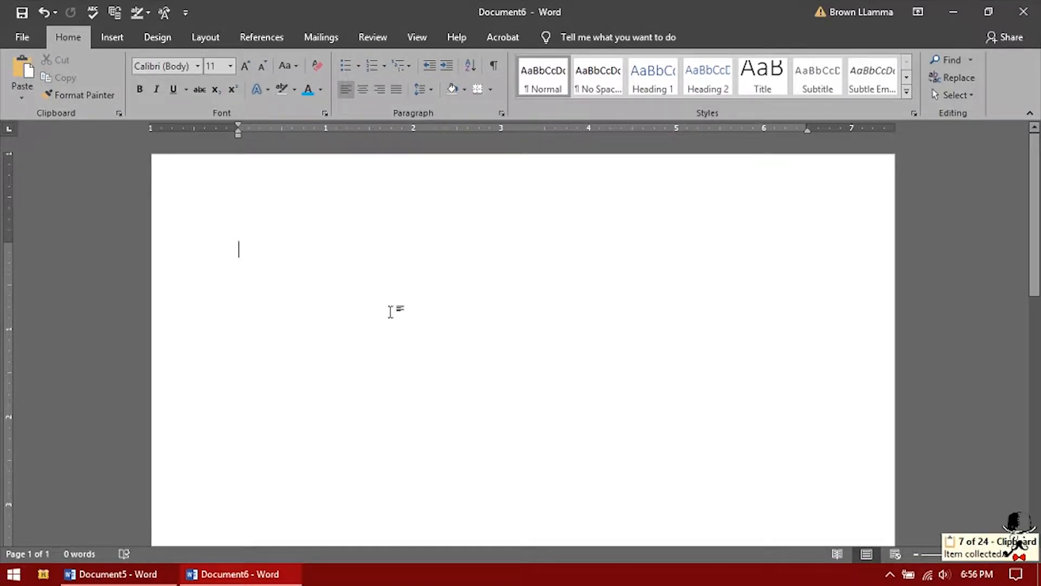
{"action": "scroll", "coordinate": [390, 312], "scroll_direction": "down", "scroll_amount": 10}
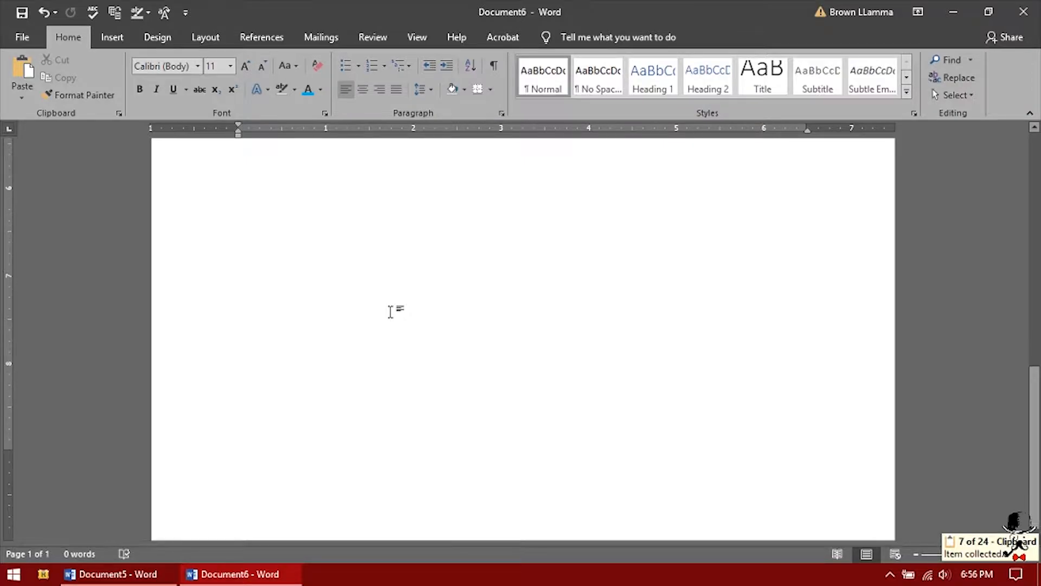
{"action": "scroll", "coordinate": [391, 312], "scroll_direction": "up", "scroll_amount": 10}
{"action": "scroll", "coordinate": [390, 312], "scroll_direction": "down", "scroll_amount": 10}
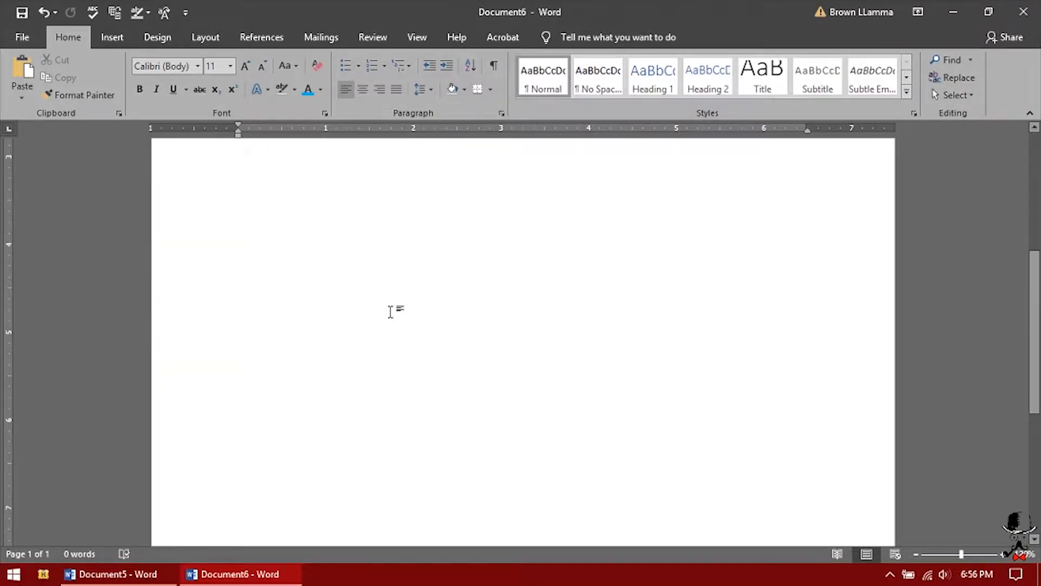
{"action": "scroll", "coordinate": [391, 311], "scroll_direction": "up", "scroll_amount": 1}
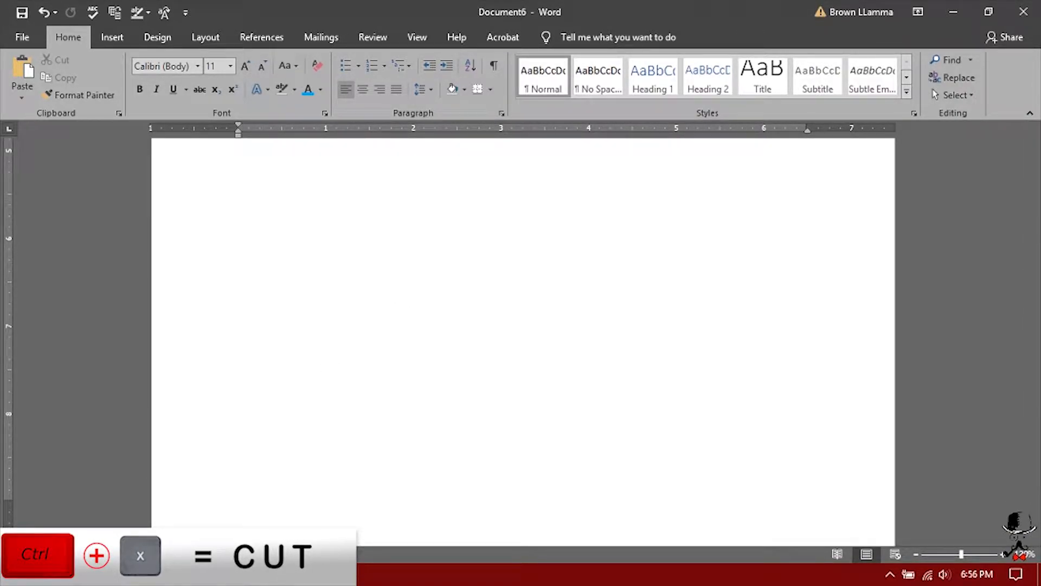
{"action": "scroll", "coordinate": [359, 279], "scroll_direction": "up", "scroll_amount": 1}
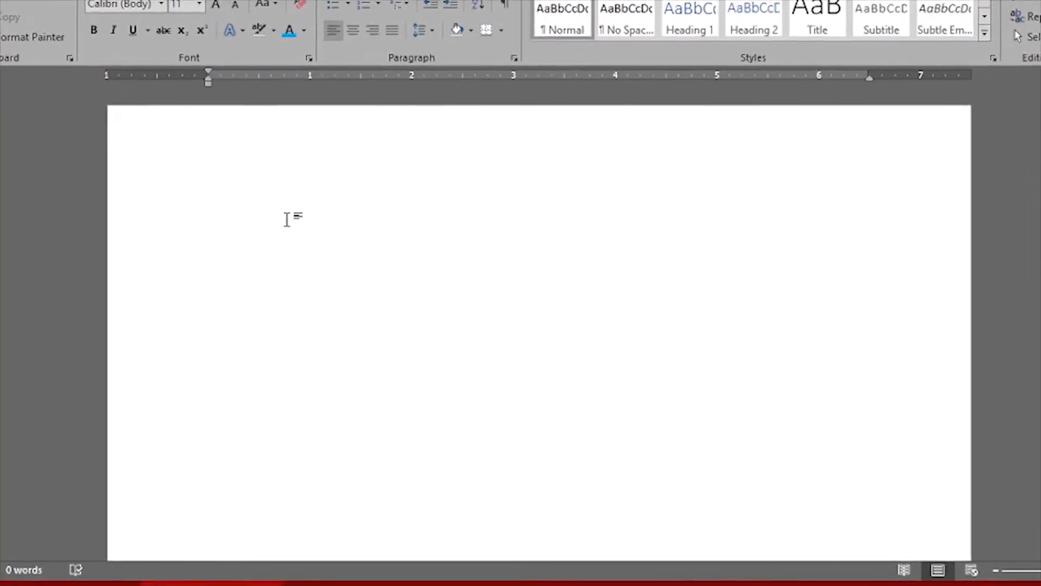
- Paste the cut text back into the blank document using the Keep Text Only option
{"action": "right_click", "coordinate": [305, 253]}
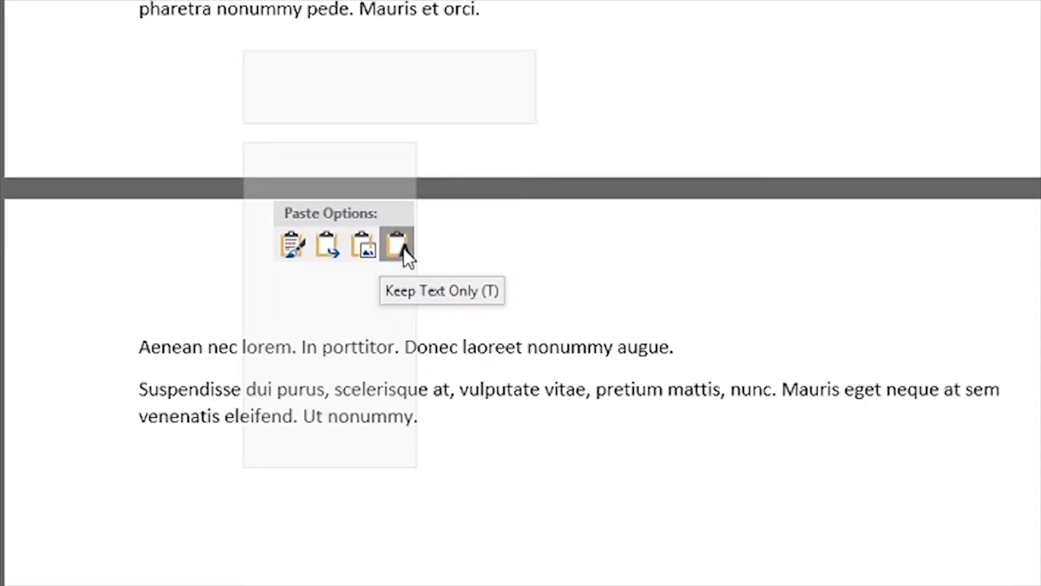
{"action": "left_click", "coordinate": [405, 255]}
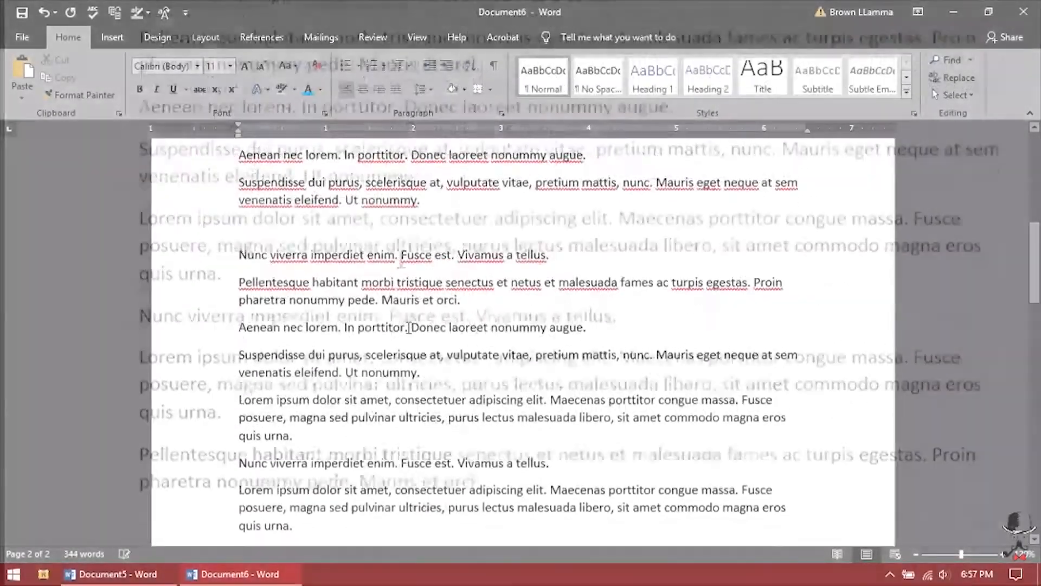
{"action": "scroll", "coordinate": [406, 249], "scroll_direction": "up", "scroll_amount": 4}
{"action": "left_click", "coordinate": [387, 310]}
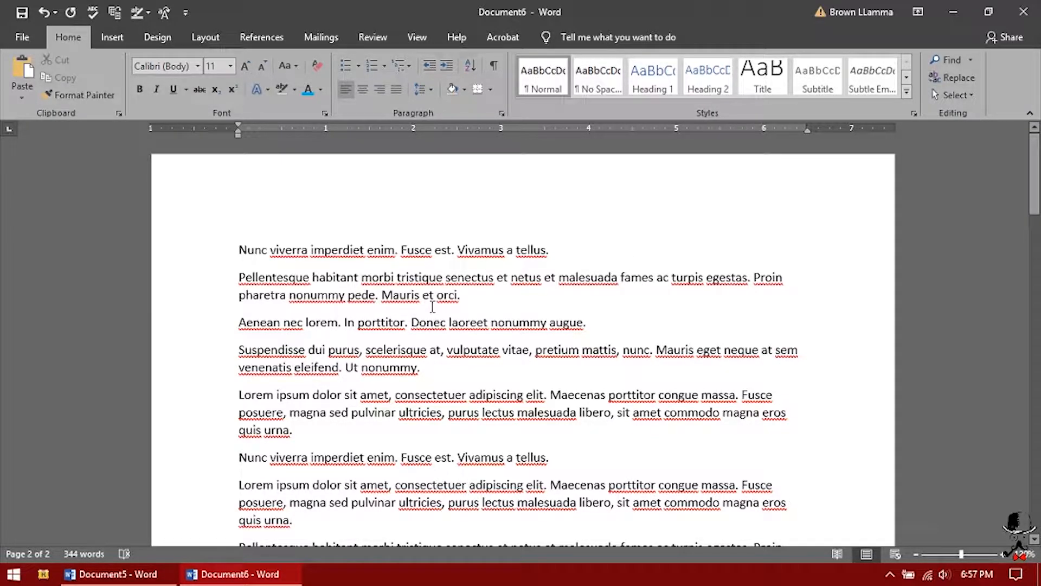
- Undo and redo the text-only paste several times
{"action": "key", "text": "ctrl+z"}
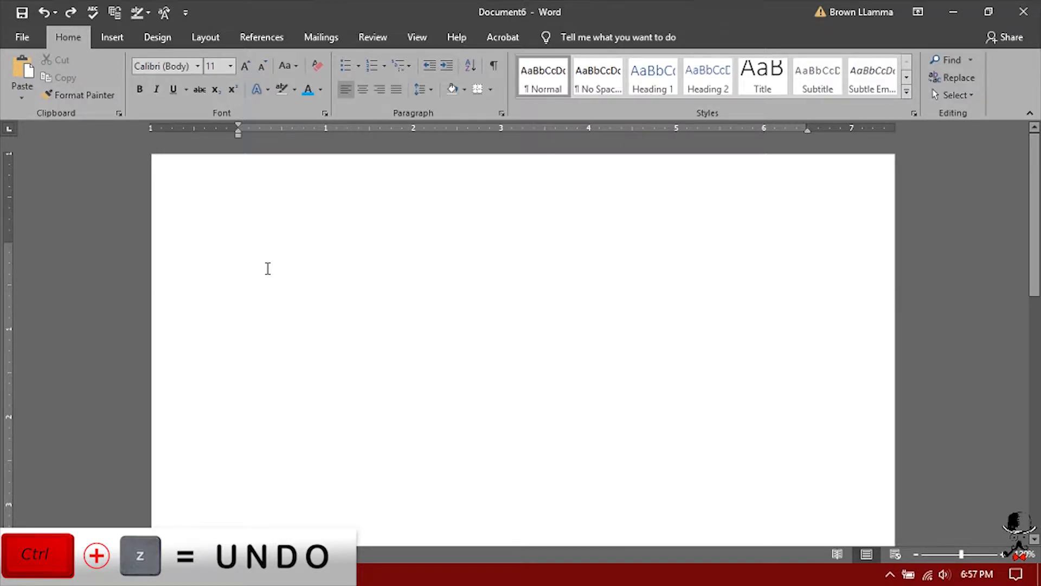
{"action": "key", "text": "ctrl+y"}
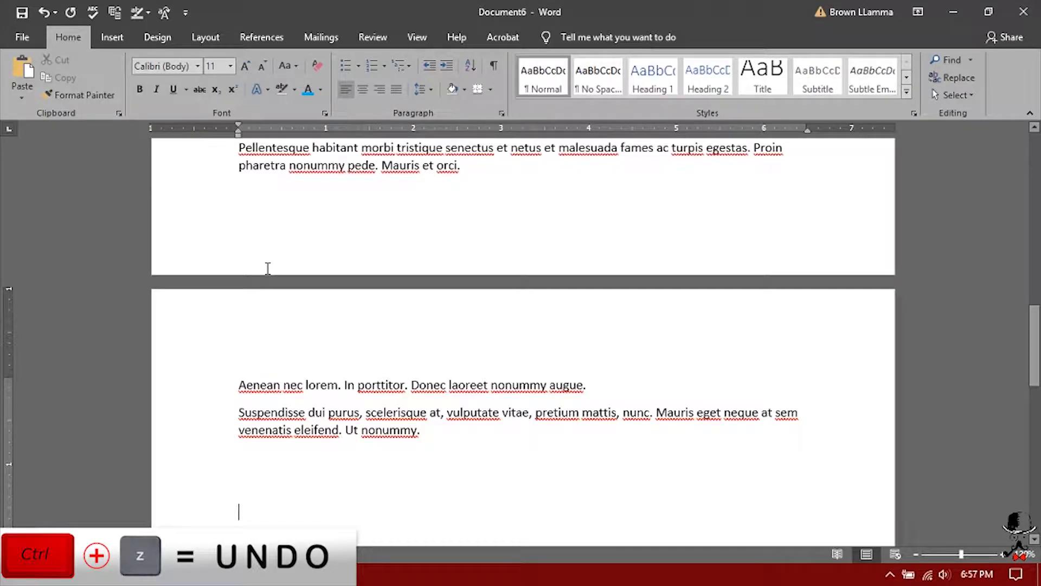
{"action": "key", "text": "ctrl+z"}
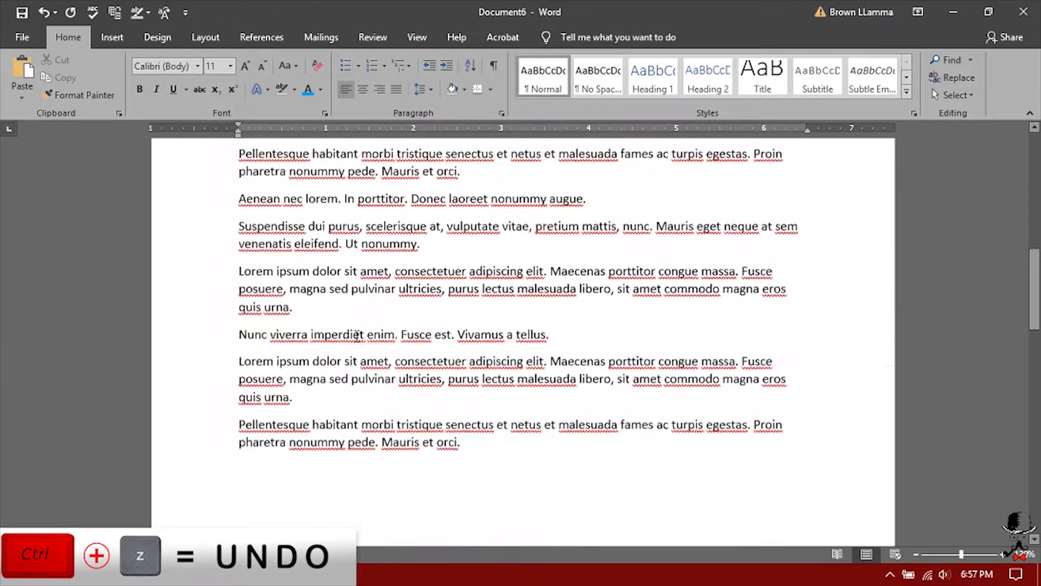
{"action": "key", "text": "ctrl+z"}
{"action": "key", "text": "ctrl+z"}
{"action": "key", "text": "ctrl+z"}
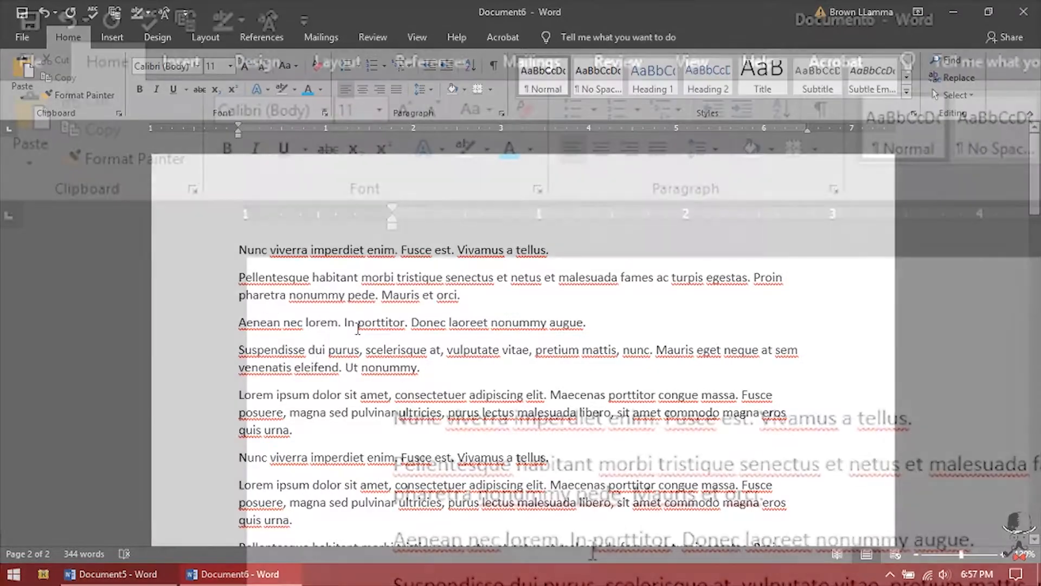
{"action": "key", "text": "ctrl+y"}
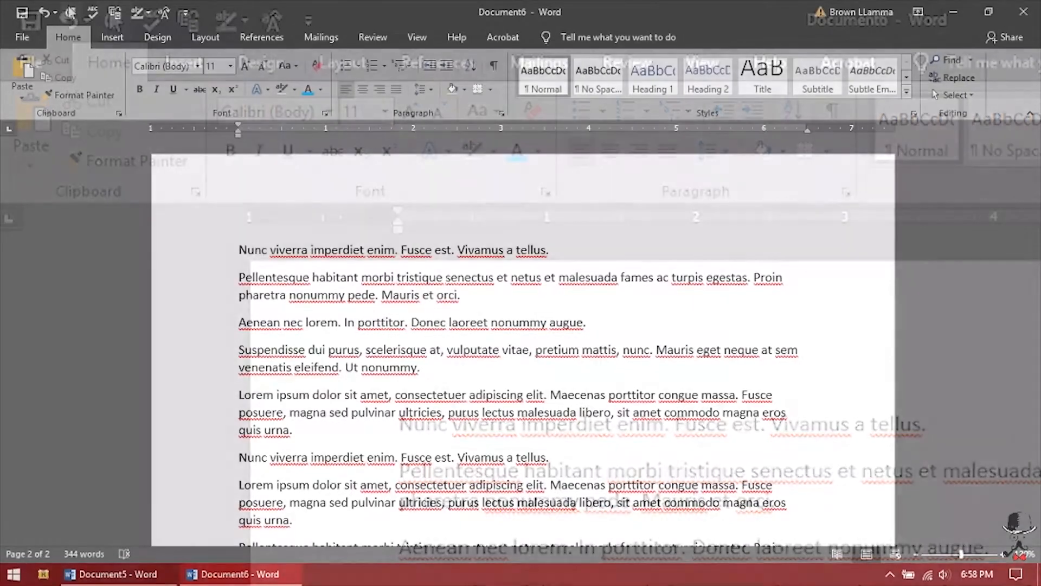
- Select all of the document's text and copy it to the clipboard
{"action": "key", "text": "ctrl+a"}
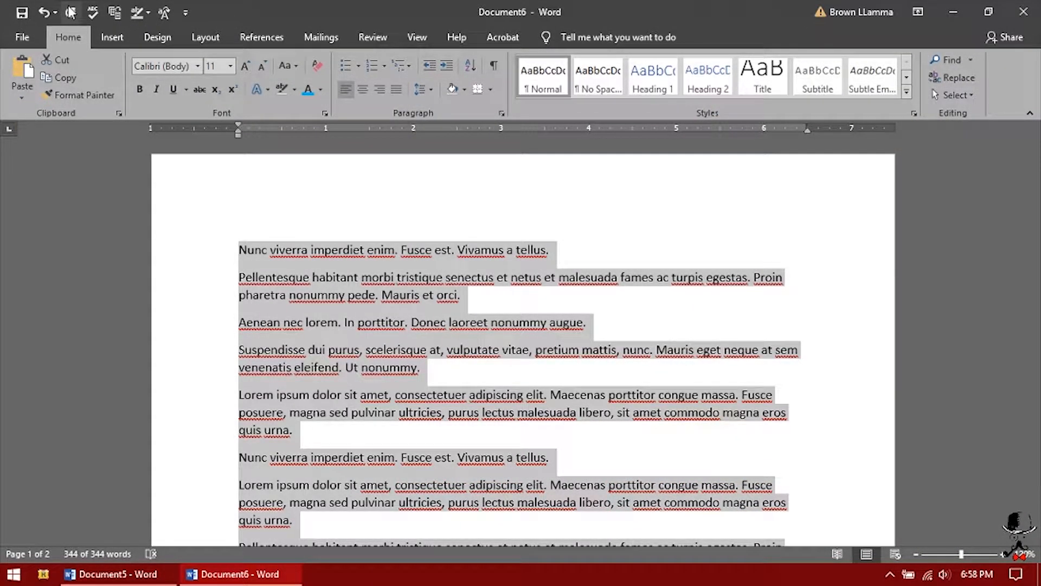
{"action": "key", "text": "ctrl+c"}
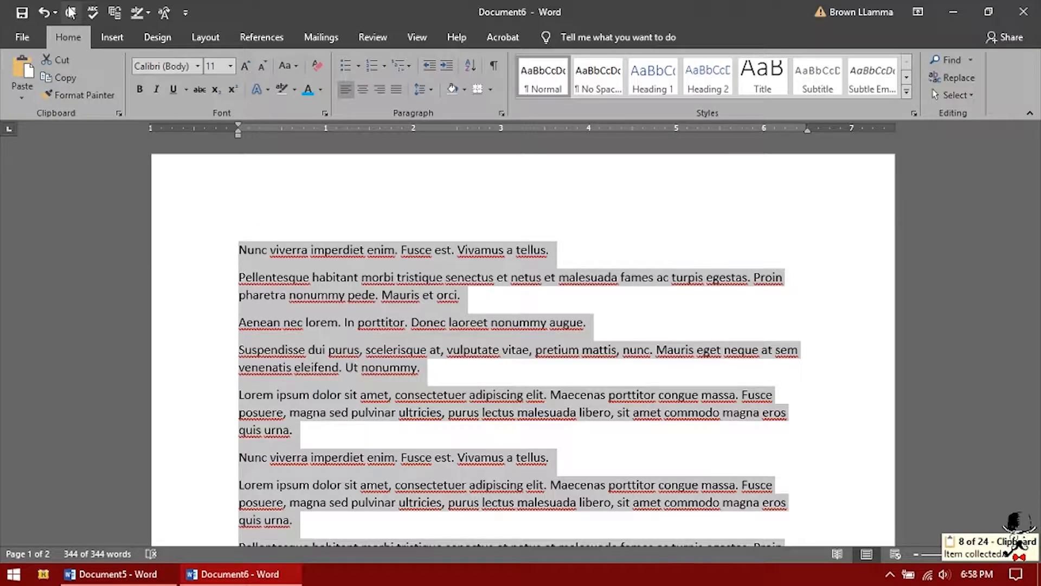
- Delete all of the selected text and paste the copied text back into the blank document
{"action": "key", "text": "Delete"}
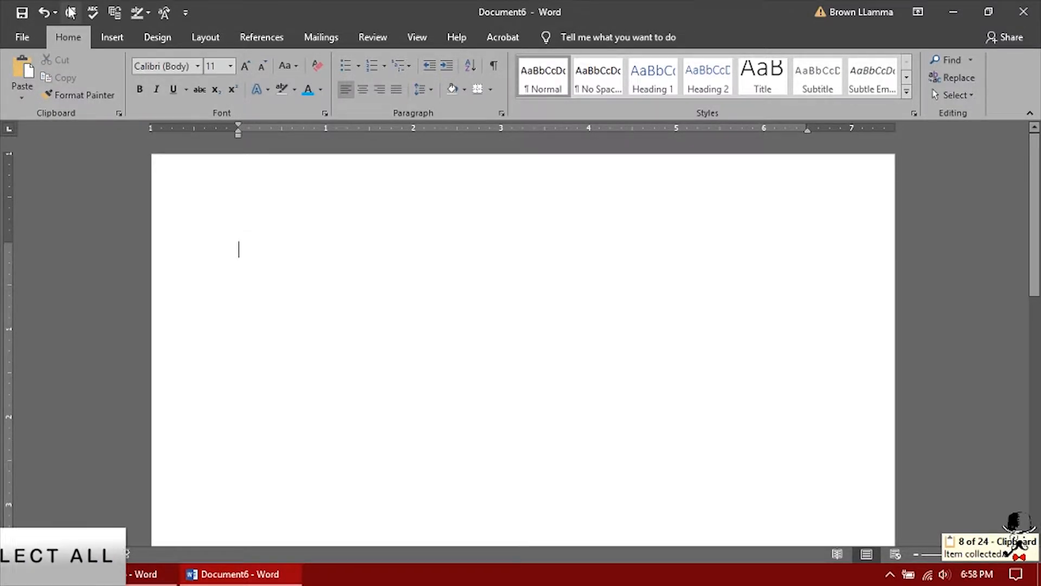
{"action": "key", "text": "ctrl+v"}
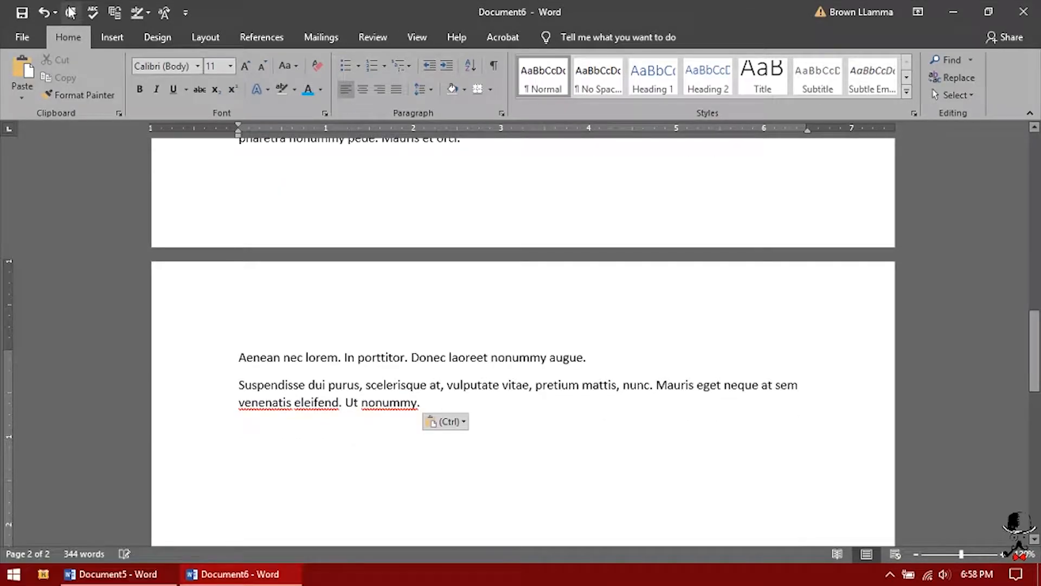
{"action": "key", "text": "ctrl+v"}
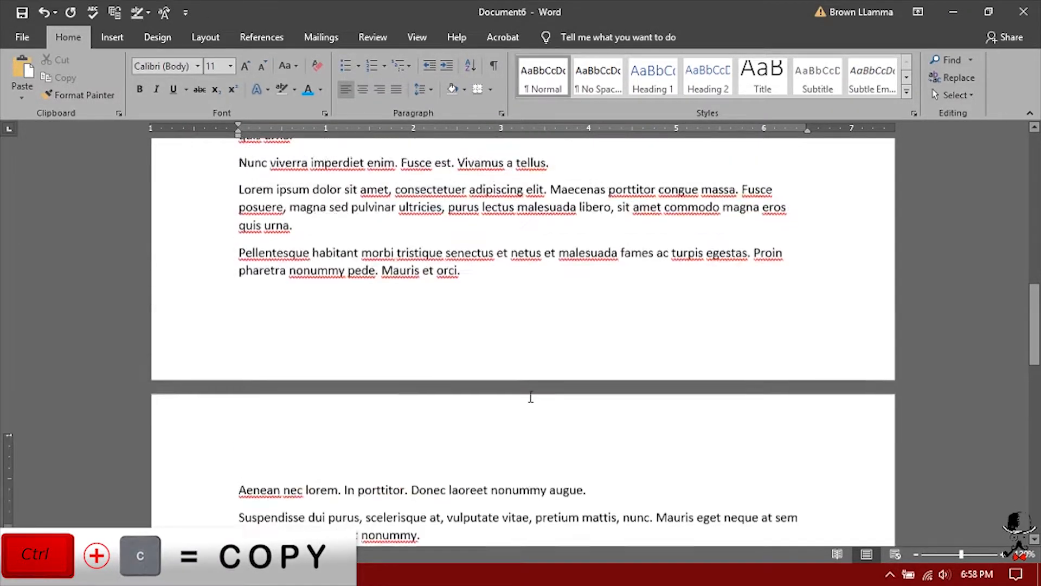
- Cut all of the document's text, undoing and redoing the cut once
{"action": "key", "text": "ctrl+a"}
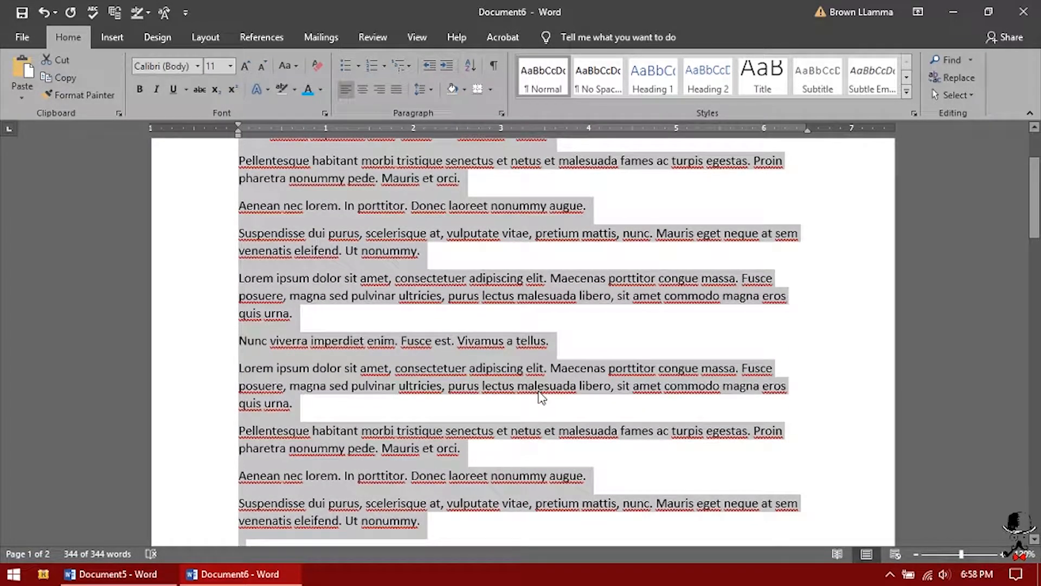
{"action": "key", "text": "ctrl+x"}
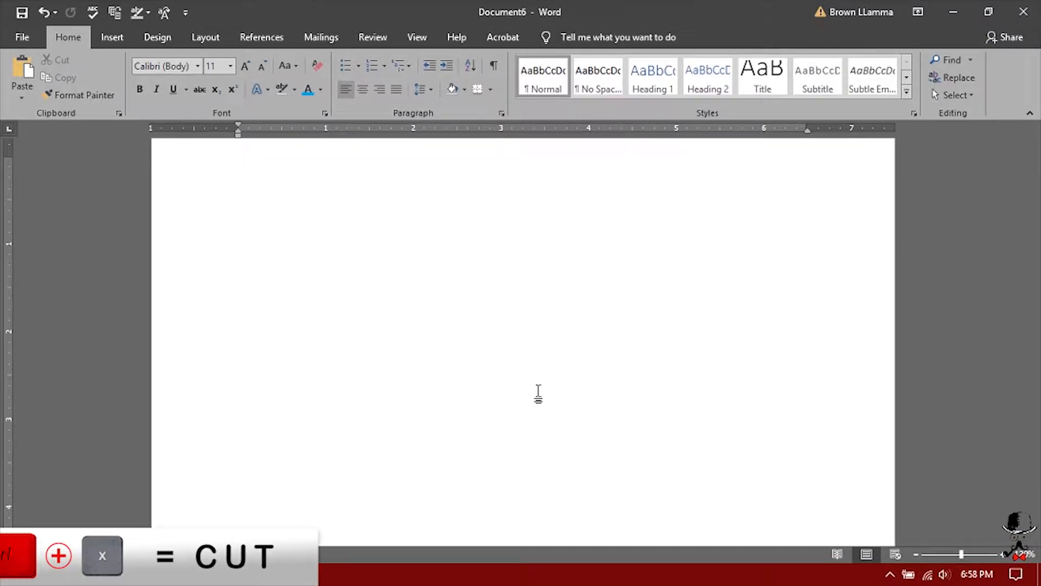
{"action": "key", "text": "ctrl+z"}
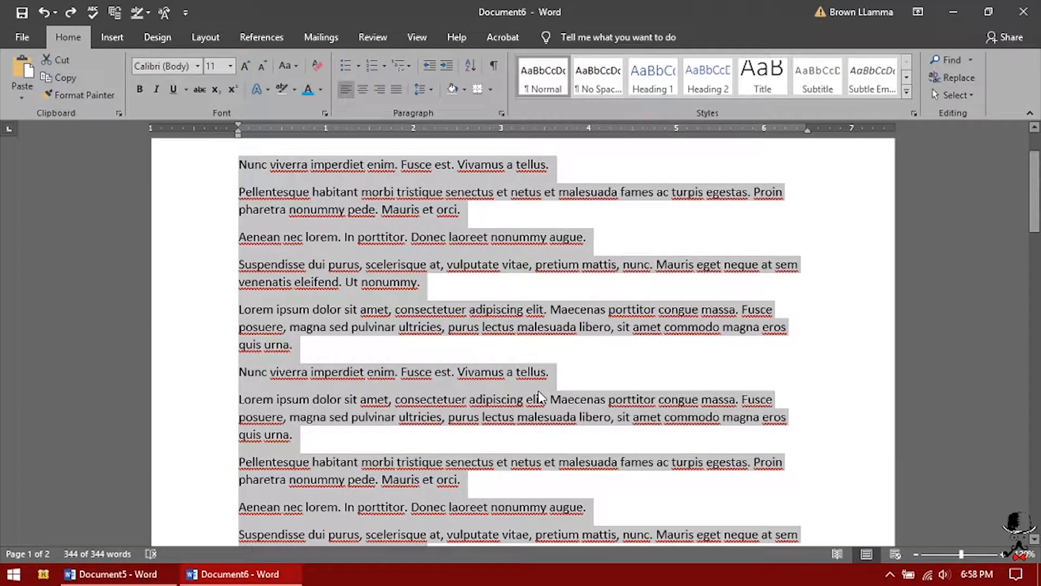
{"action": "key", "text": "ctrl+y"}
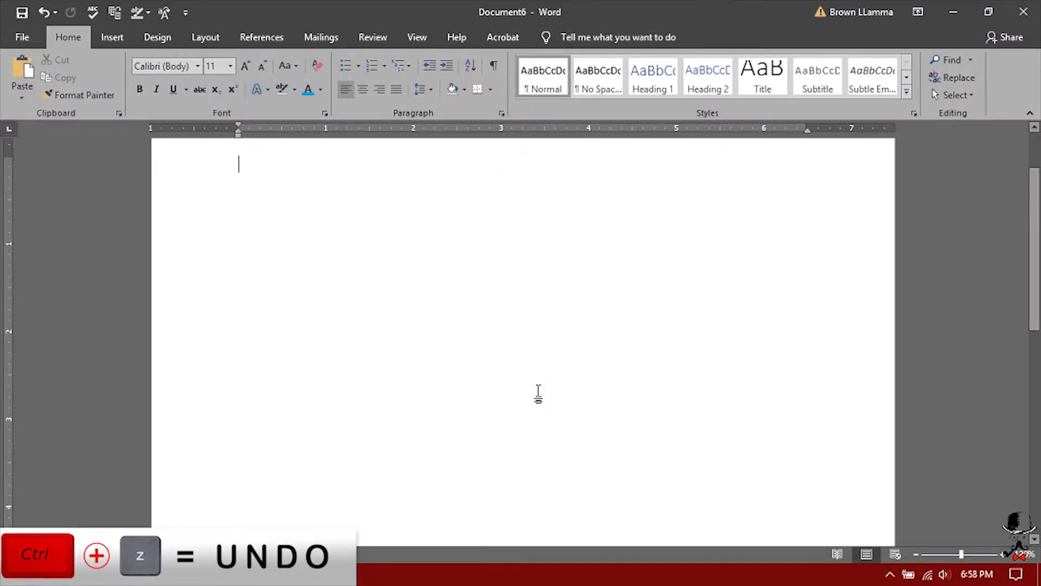
{"action": "key", "text": "ctrl+s"}
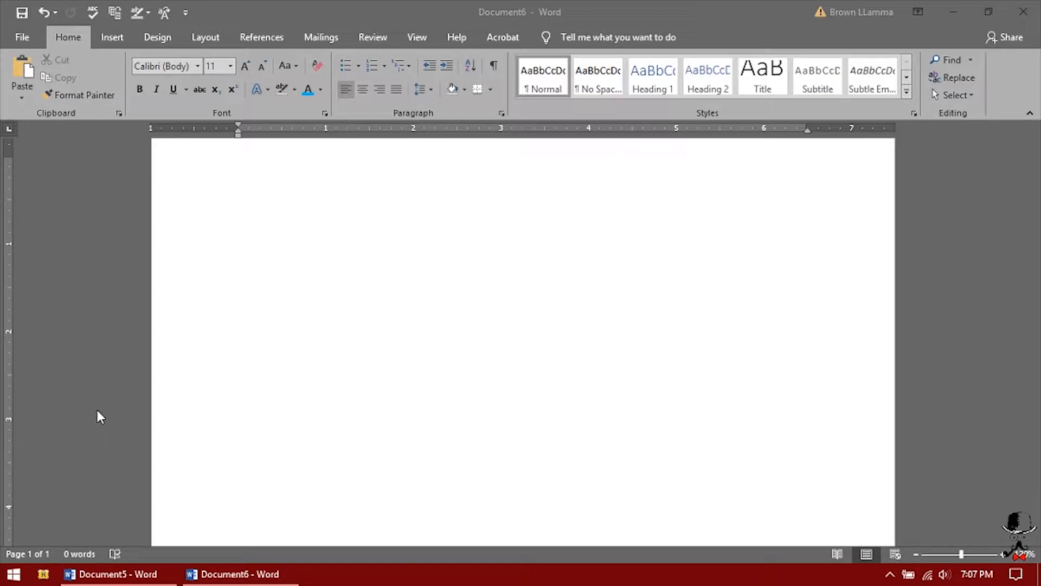
- Generate placeholder paragraphs in the blank document with the =lorem() function
{"action": "left_click", "coordinate": [268, 263]}
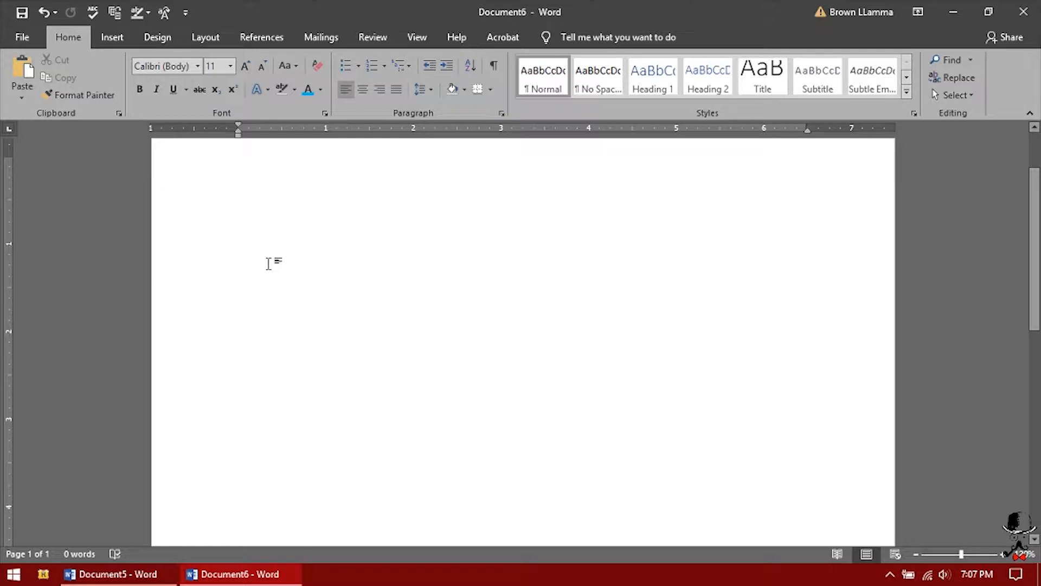
{"action": "type", "text": "=lor"}
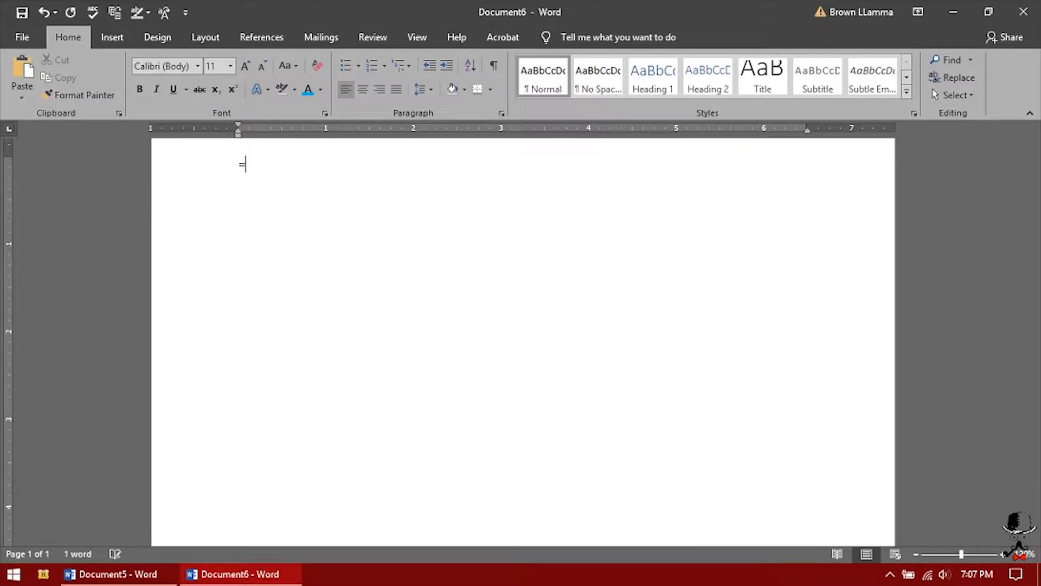
{"action": "type", "text": "em()"}
{"action": "key", "text": "Return"}
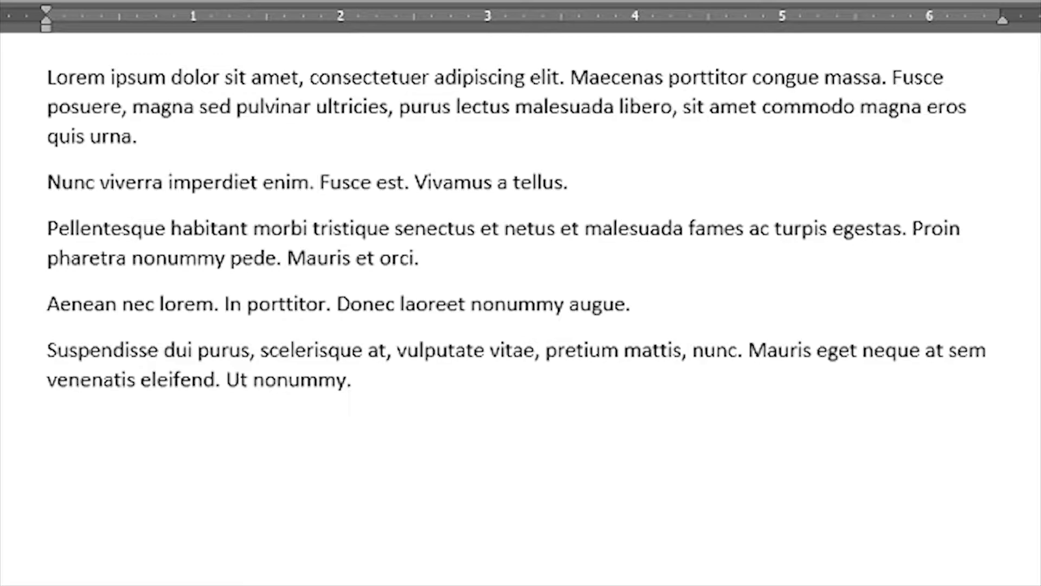
- Add five more placeholder paragraphs below the existing text with =lorem(5), and review the result
{"action": "type", "text": "=lorem"}
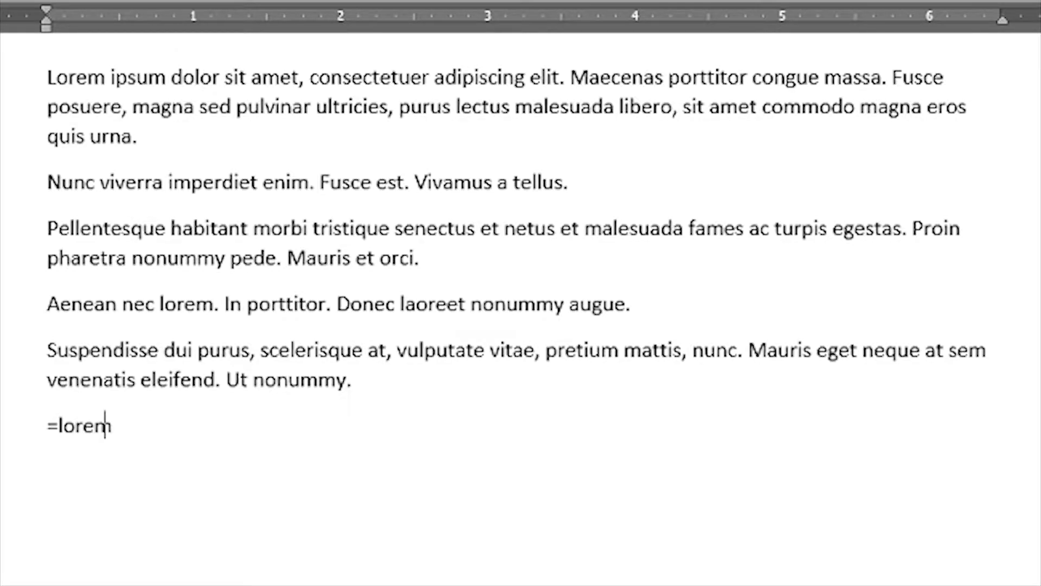
{"action": "type", "text": "(1"}
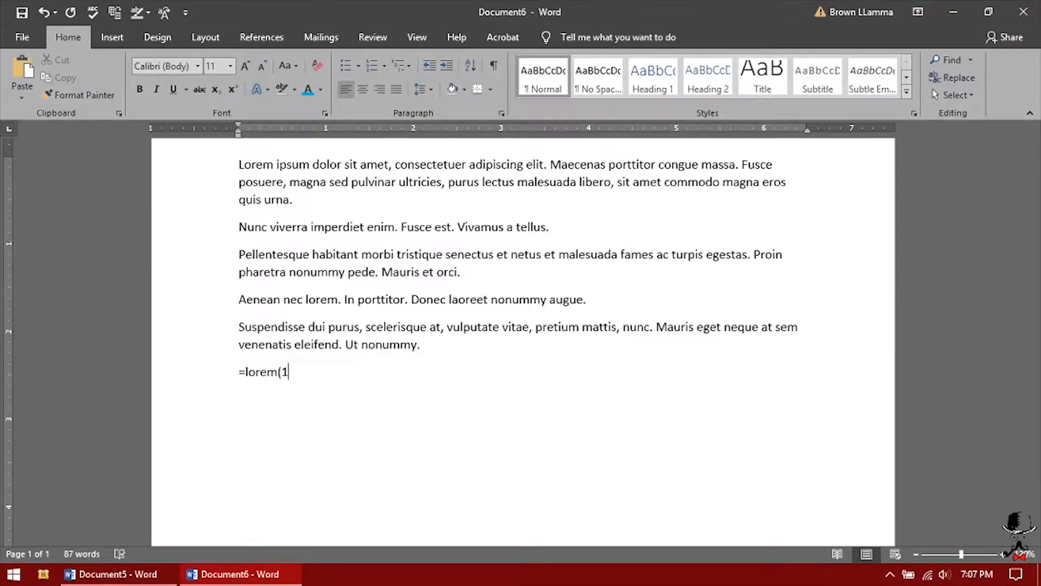
{"action": "key", "text": "BackSpace"}
{"action": "type", "text": "5)"}
{"action": "key", "text": "Return"}
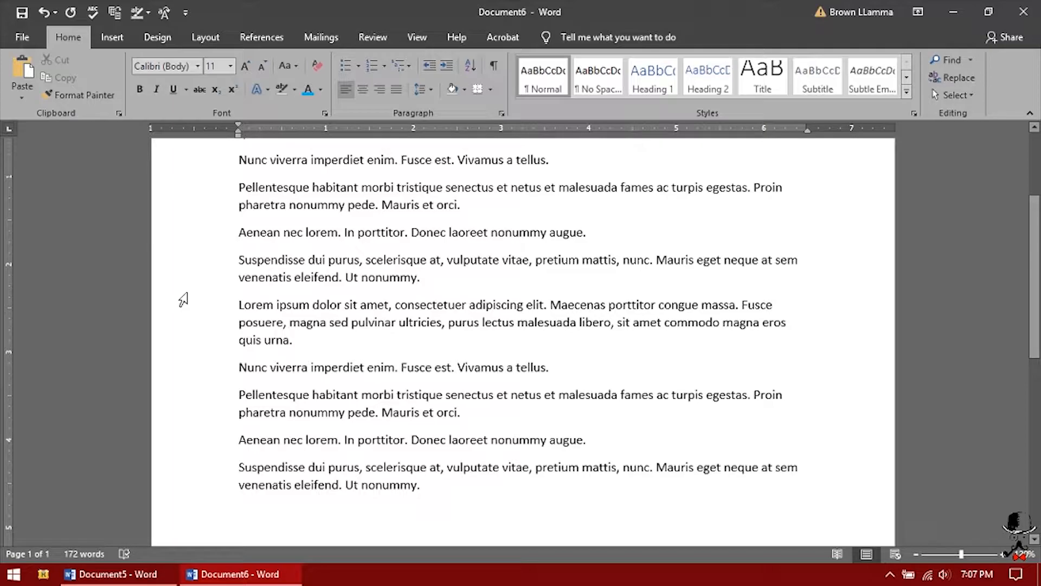
{"action": "scroll", "coordinate": [279, 360], "scroll_direction": "up", "scroll_amount": 3}
{"action": "scroll", "coordinate": [287, 377], "scroll_direction": "down", "scroll_amount": 5}
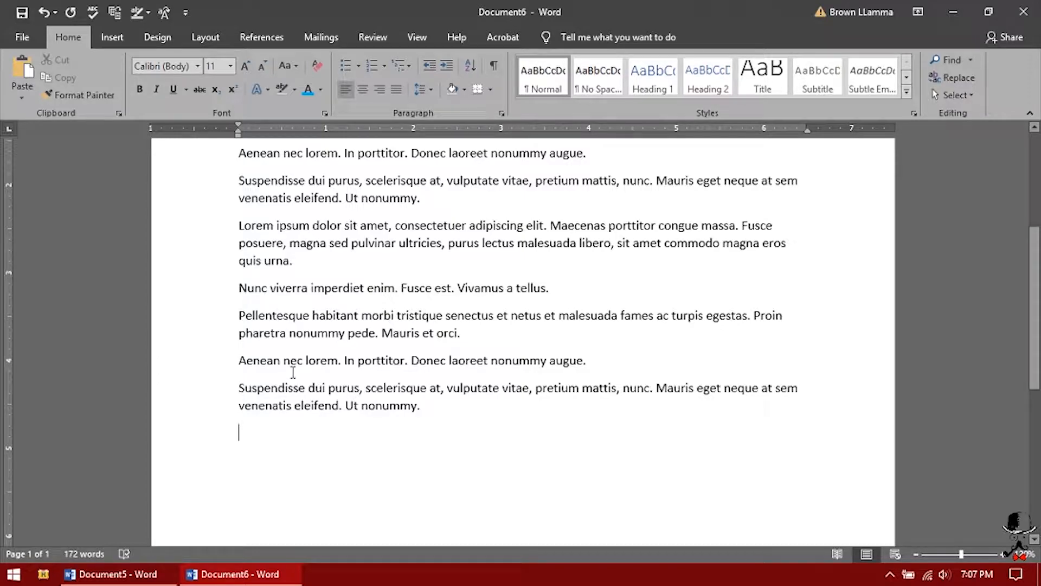
- Open the print settings for the document, return to the text, and open the print settings again
{"action": "left_click", "coordinate": [430, 318]}
{"action": "key", "text": "ctrl+p"}
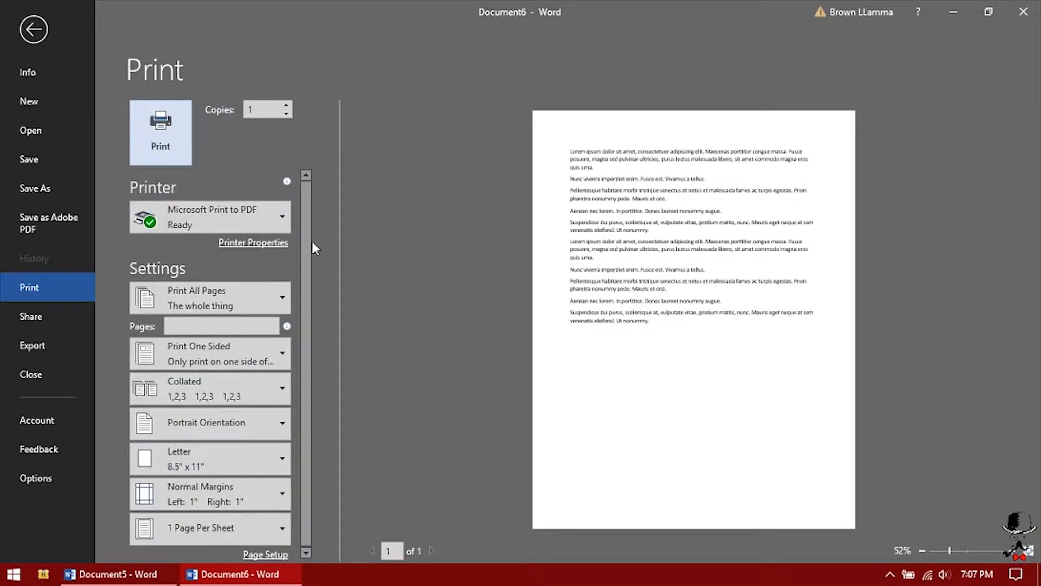
{"action": "left_click", "coordinate": [34, 29]}
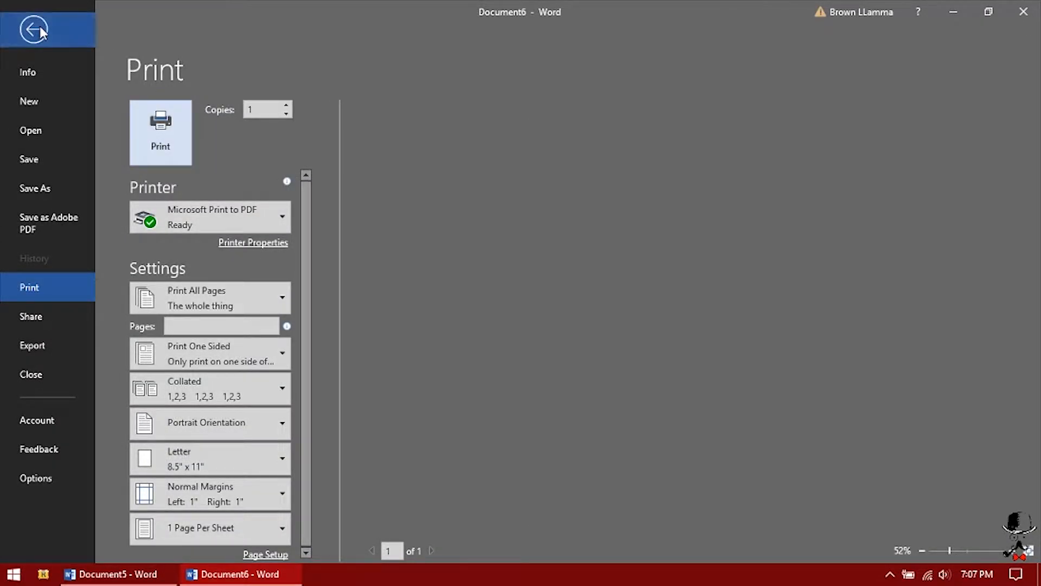
{"action": "left_click", "coordinate": [23, 39]}
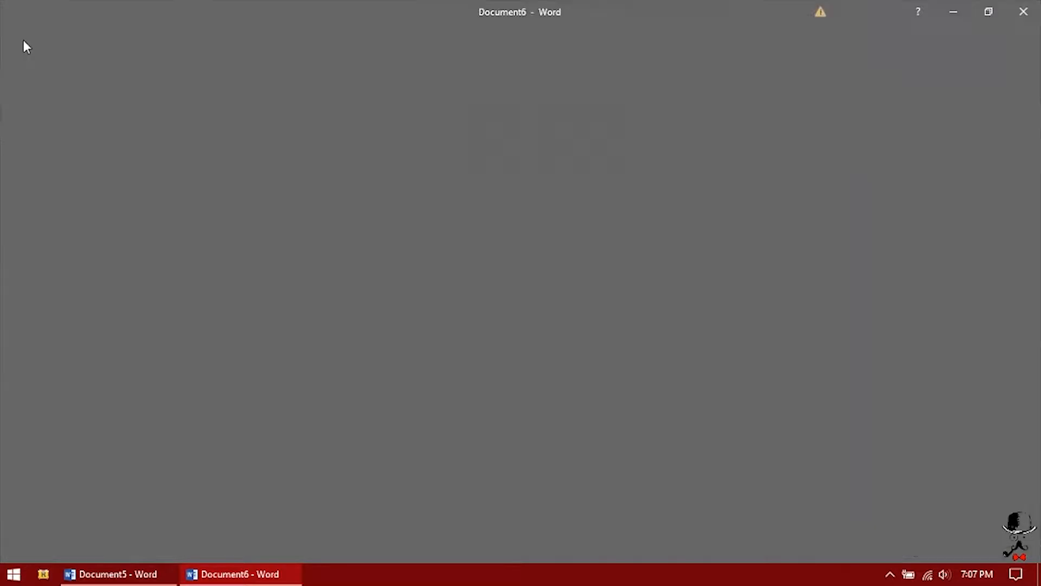
{"action": "left_click", "coordinate": [52, 285]}
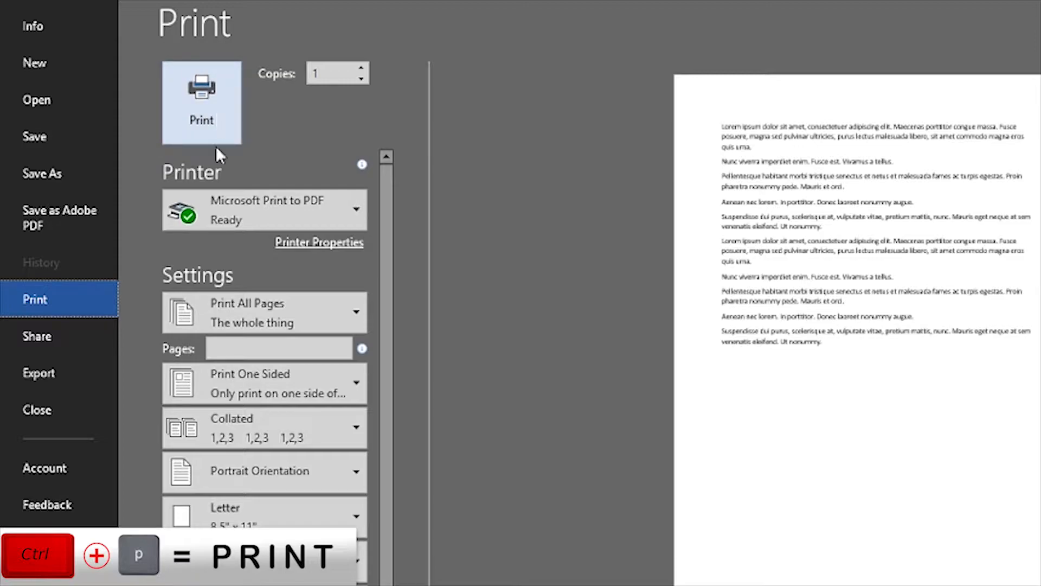
- Examine the available printers and the choices for which pages to print, leaving Microsoft Print to PDF and Print All Pages selected
{"action": "left_click", "coordinate": [230, 213]}
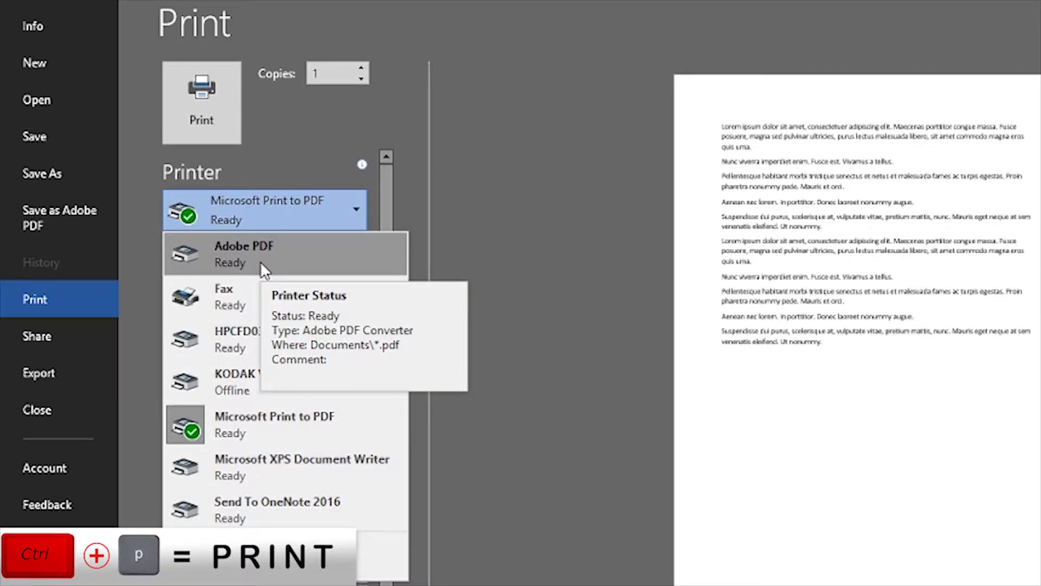
{"action": "key", "text": "Escape"}
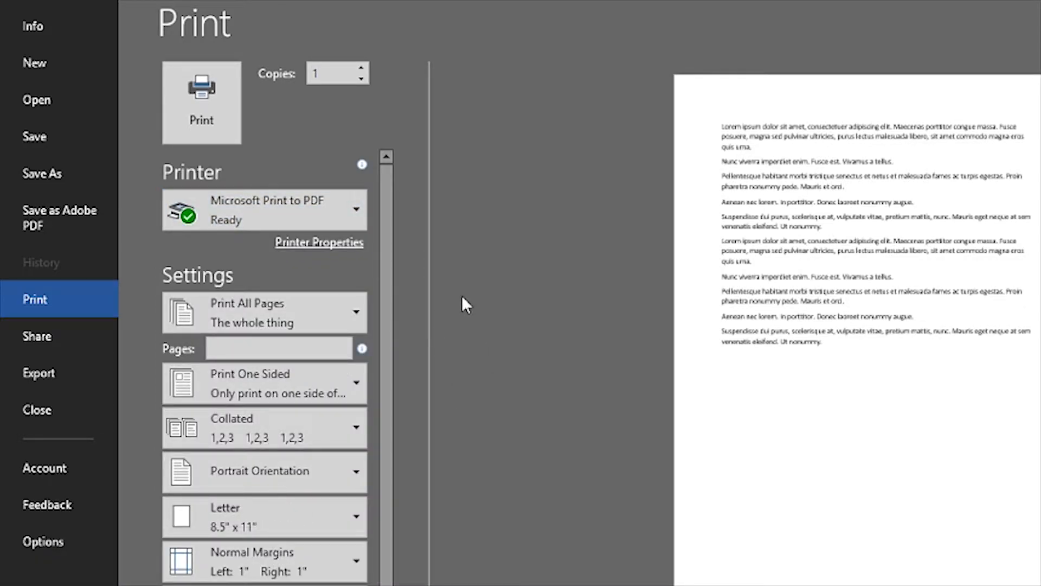
{"action": "key", "text": "Down"}
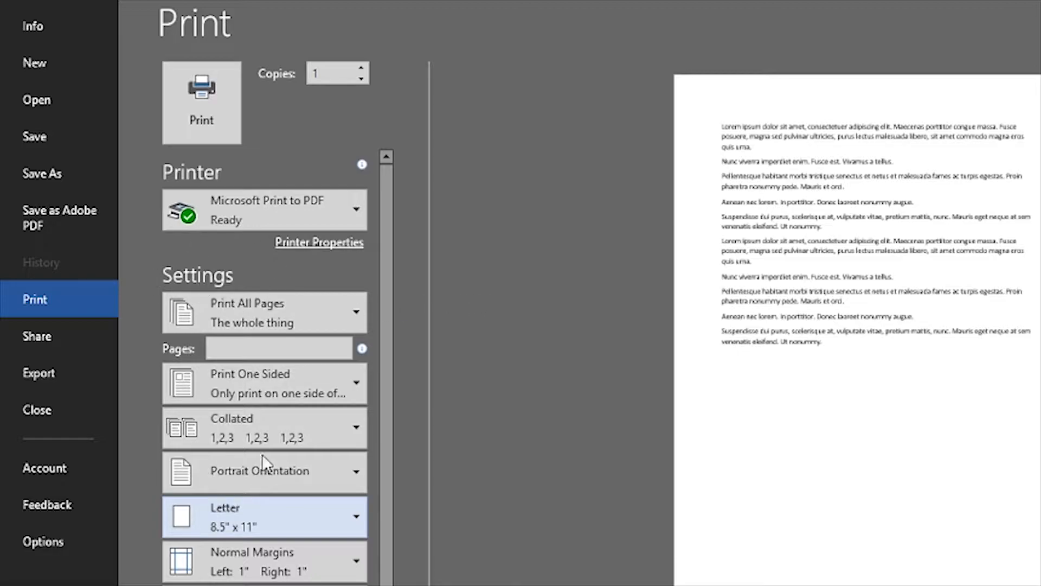
{"action": "left_click", "coordinate": [291, 200]}
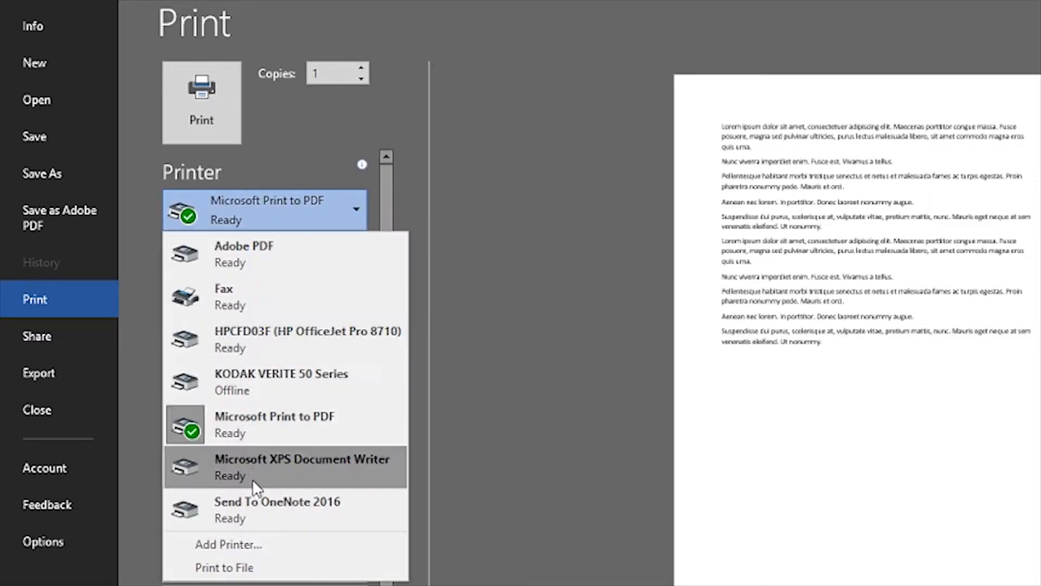
{"action": "left_click", "coordinate": [294, 209]}
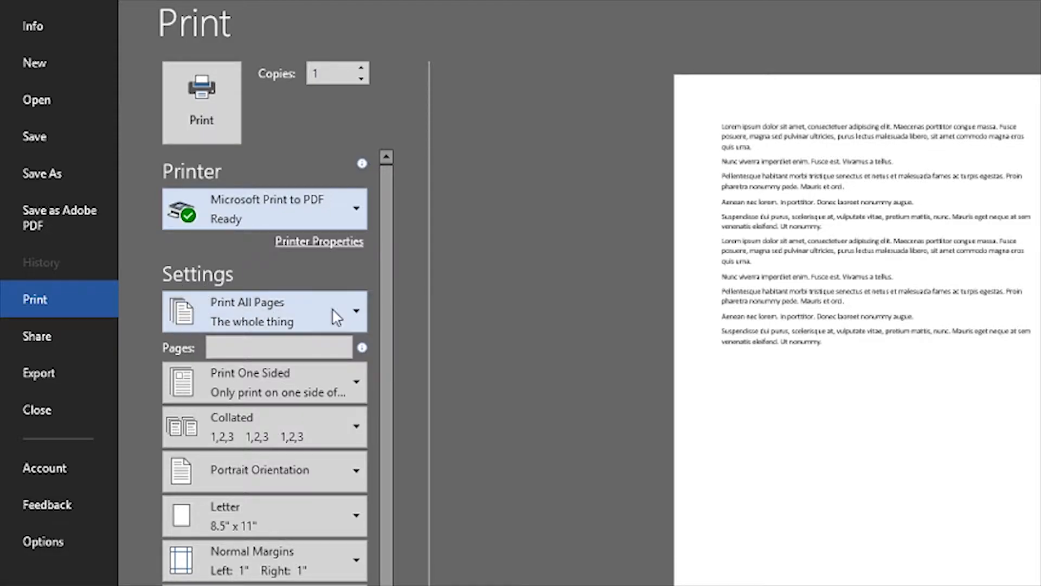
{"action": "left_click", "coordinate": [302, 320]}
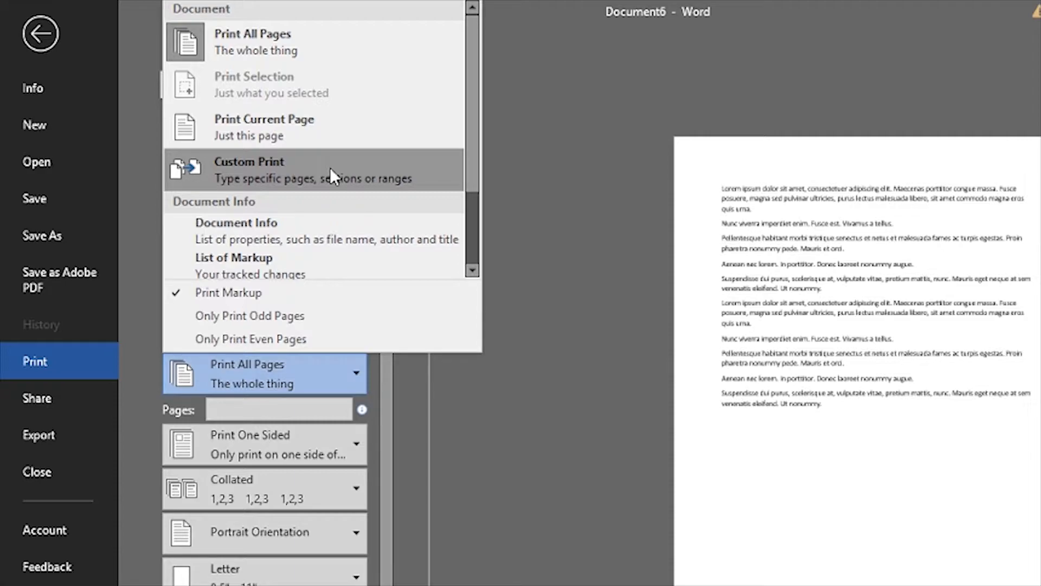
{"action": "left_click", "coordinate": [521, 184]}
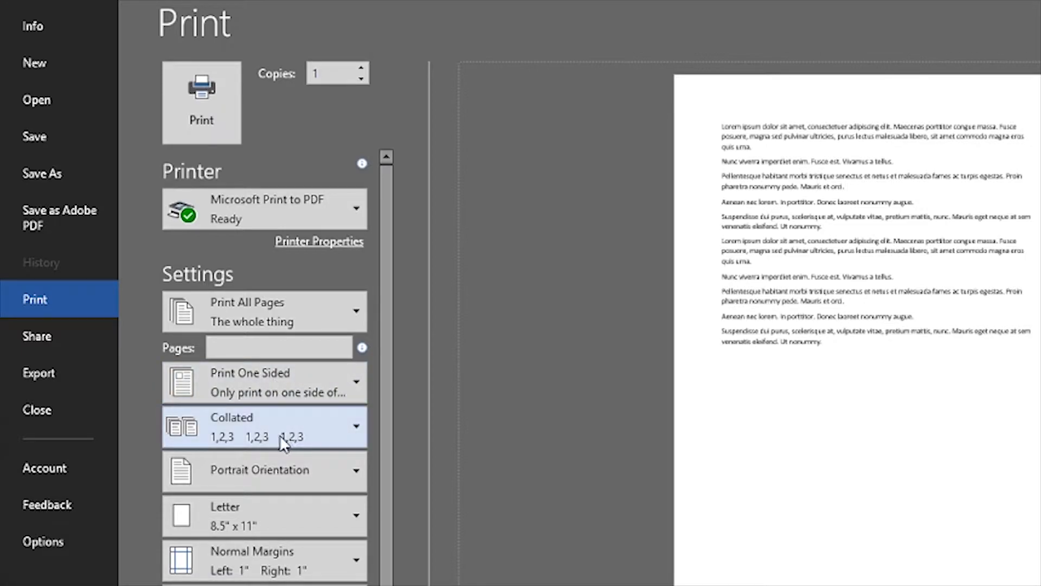
- Review the collation choices and set the print order to Uncollated
{"action": "left_click", "coordinate": [306, 445]}
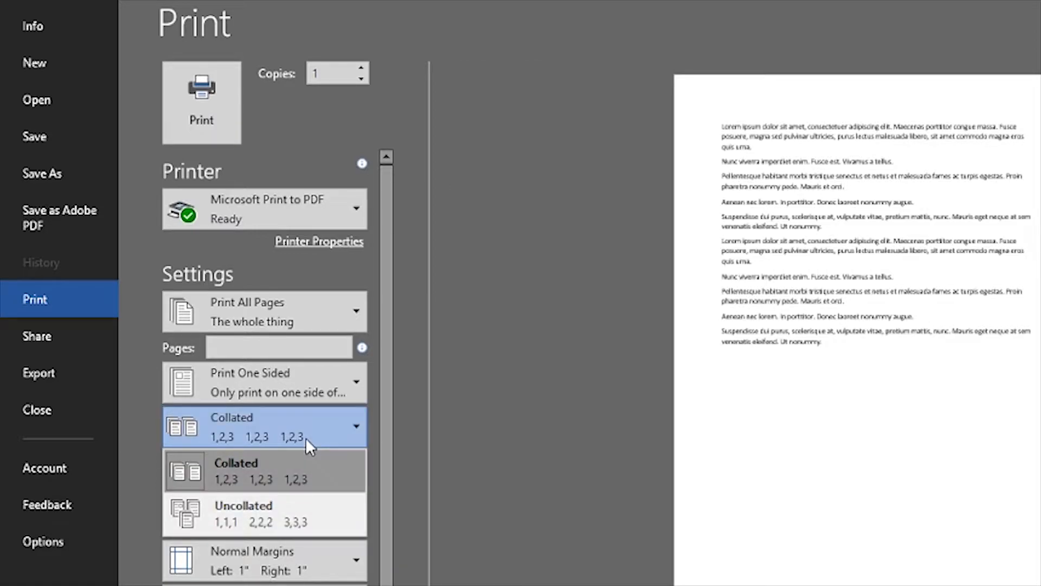
{"action": "left_click", "coordinate": [304, 471]}
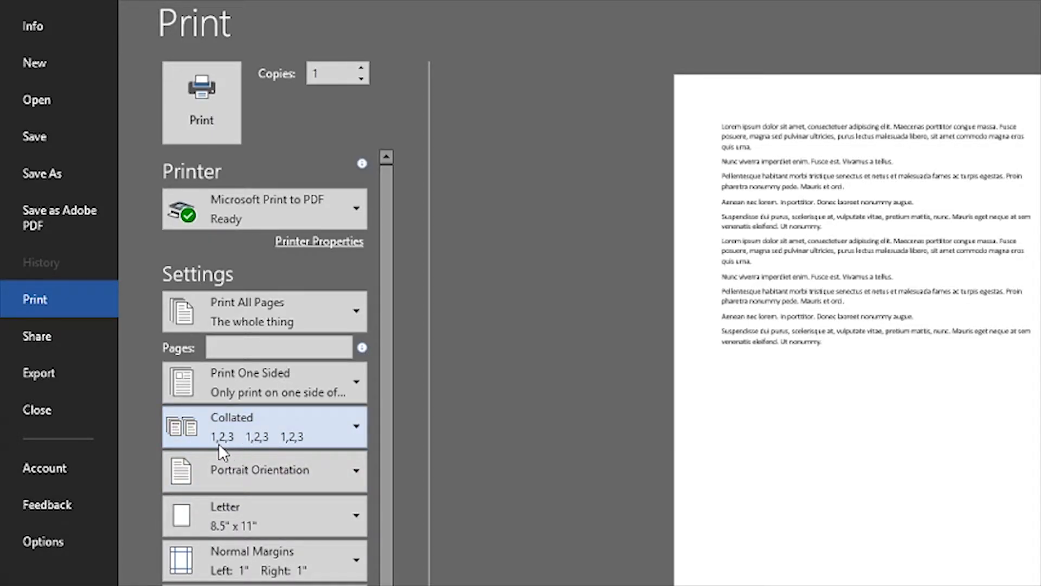
{"action": "left_click", "coordinate": [282, 431]}
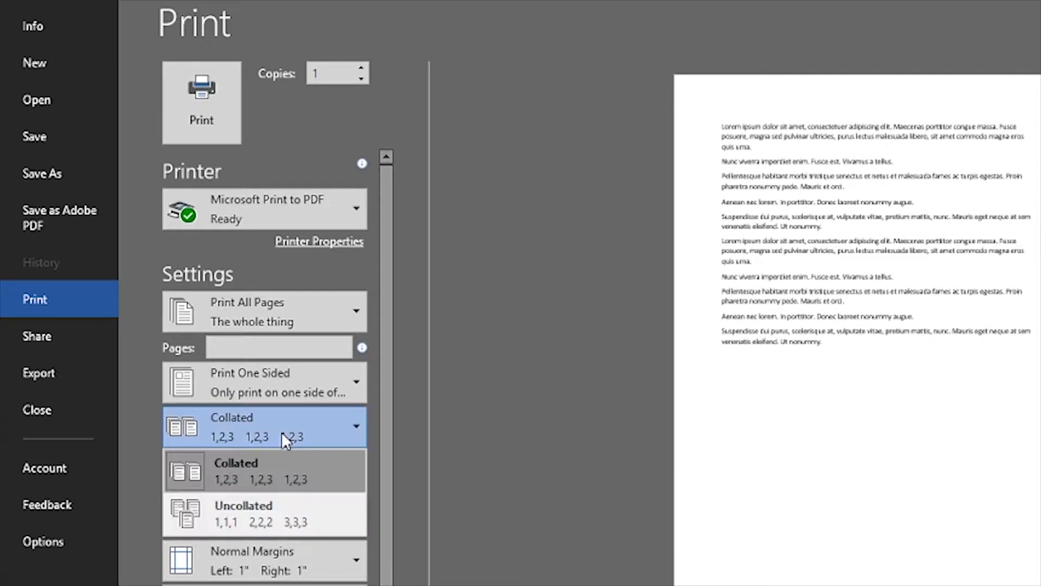
{"action": "left_click", "coordinate": [269, 507]}
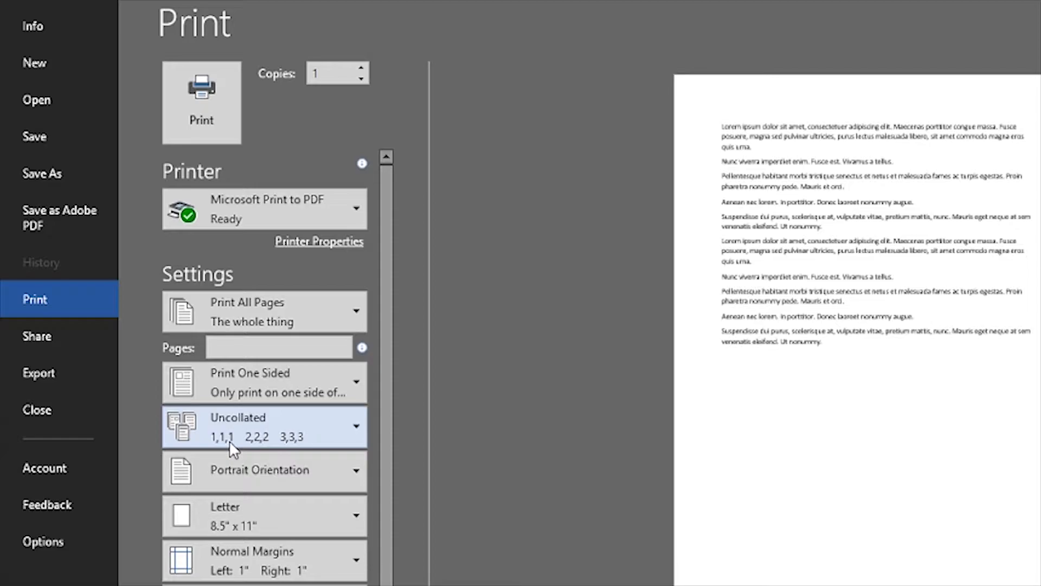
- Set the number of copies to 5 and the print order to Collated
{"action": "left_click", "coordinate": [361, 68]}
{"action": "left_click", "coordinate": [360, 68]}
{"action": "left_click", "coordinate": [361, 68]}
{"action": "left_click", "coordinate": [360, 68]}
{"action": "left_click", "coordinate": [295, 435]}
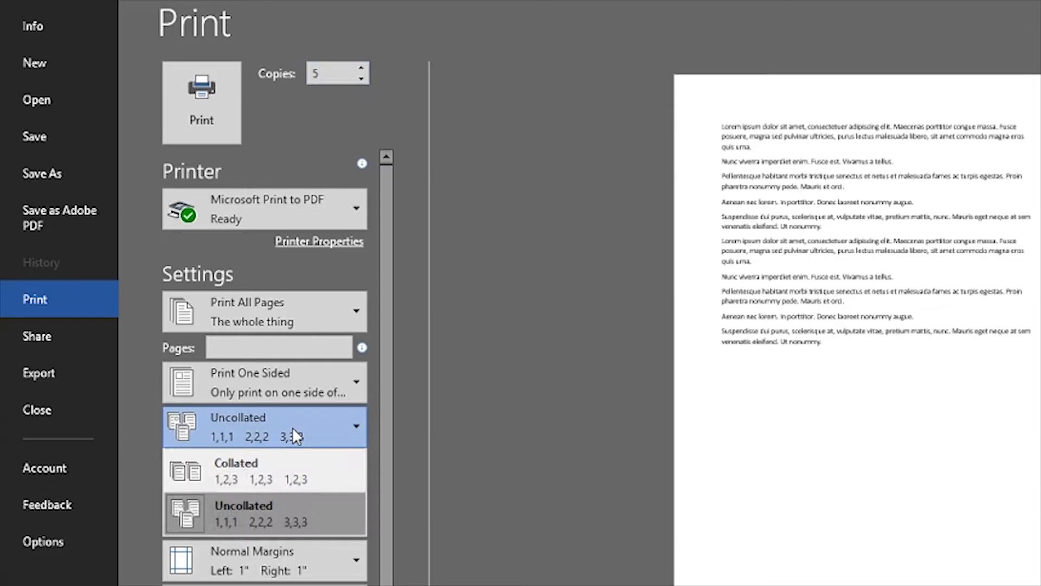
{"action": "left_click", "coordinate": [296, 469]}
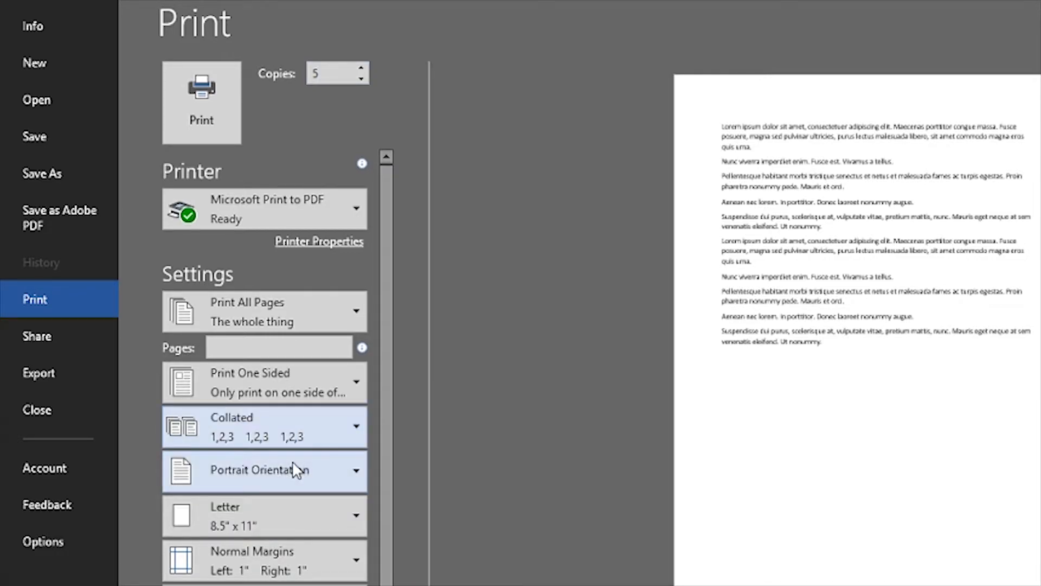
- Compare the collation choices by switching the print order to Uncollated and back to Collated
{"action": "left_click", "coordinate": [271, 434]}
{"action": "left_click", "coordinate": [271, 435]}
{"action": "left_click", "coordinate": [219, 435]}
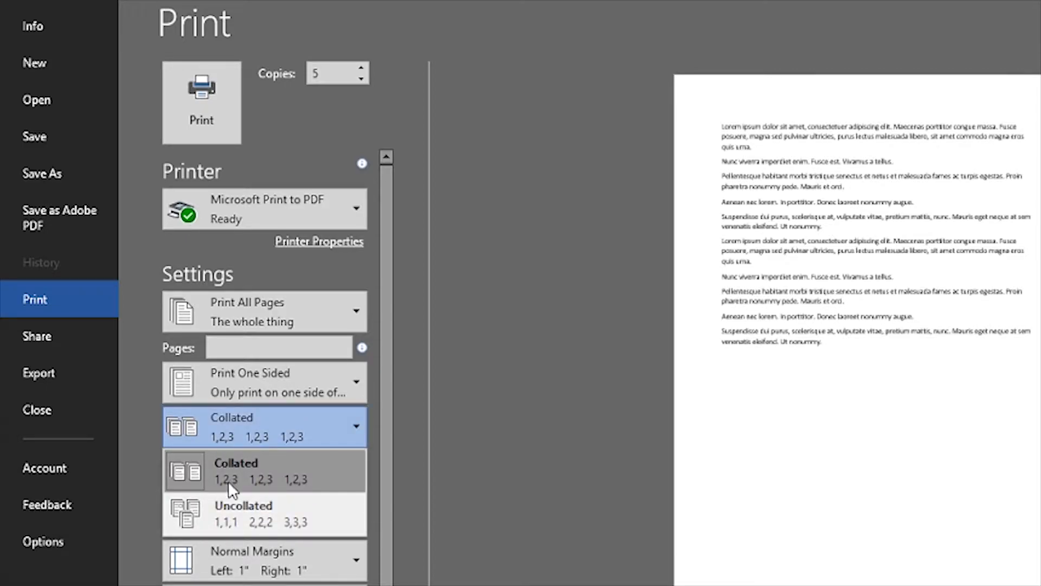
{"action": "left_click", "coordinate": [233, 509]}
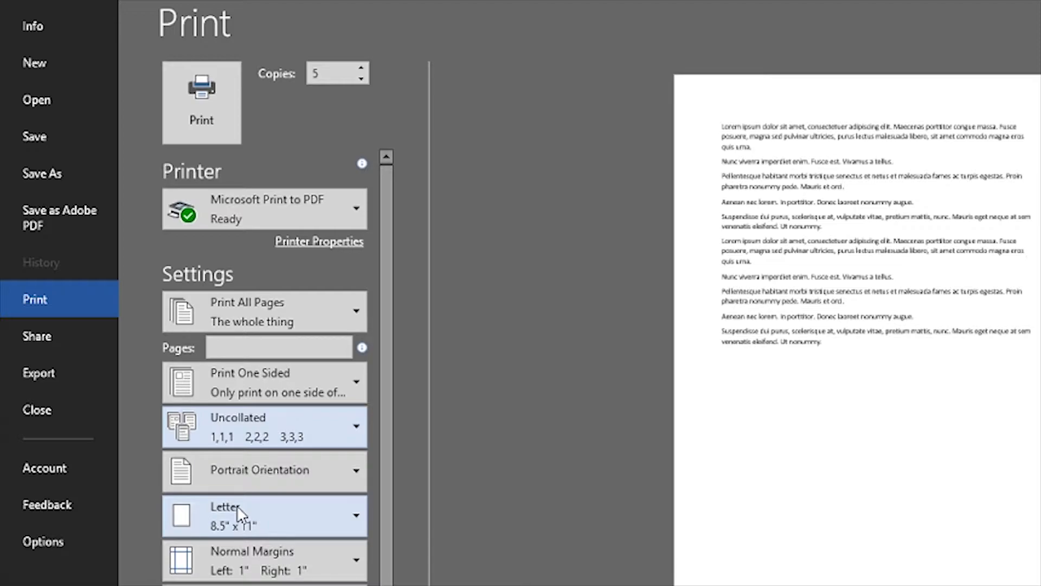
{"action": "left_click", "coordinate": [266, 430]}
{"action": "left_click", "coordinate": [271, 458]}
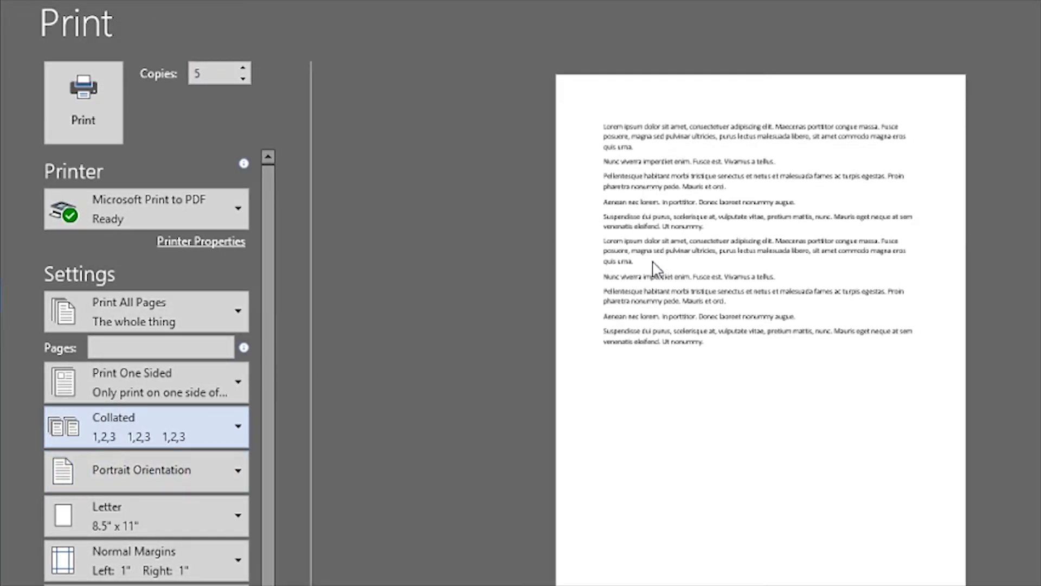
- Compare the page orientations by switching the print layout to Landscape and back to Portrait
{"action": "left_click", "coordinate": [194, 471]}
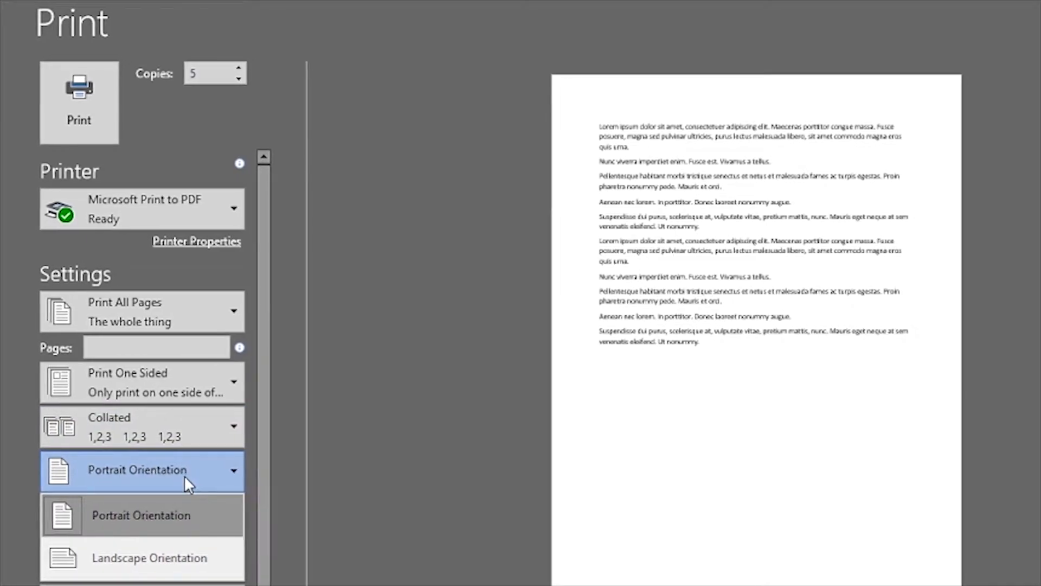
{"action": "left_click", "coordinate": [151, 557]}
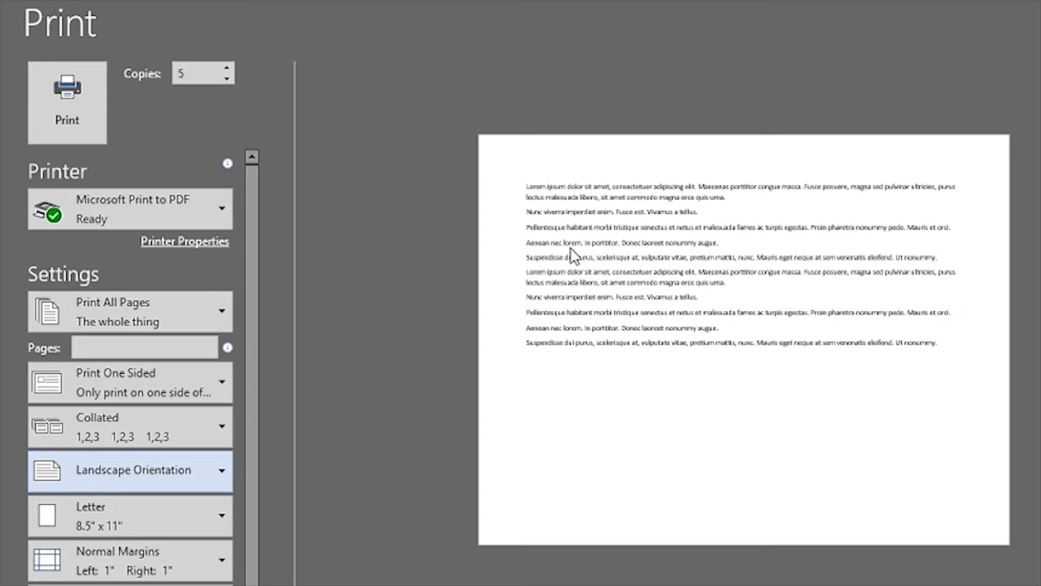
{"action": "left_click", "coordinate": [195, 467]}
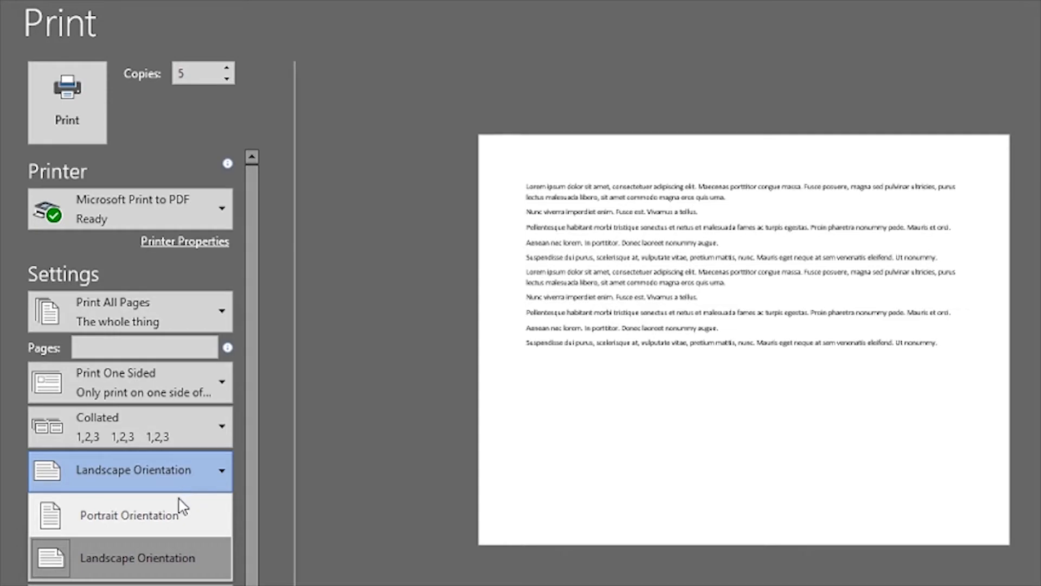
{"action": "left_click", "coordinate": [182, 511]}
- Review the paper sizes and try a custom size with a width of 7.7" in the page setup, then discard it
{"action": "left_click", "coordinate": [181, 519]}
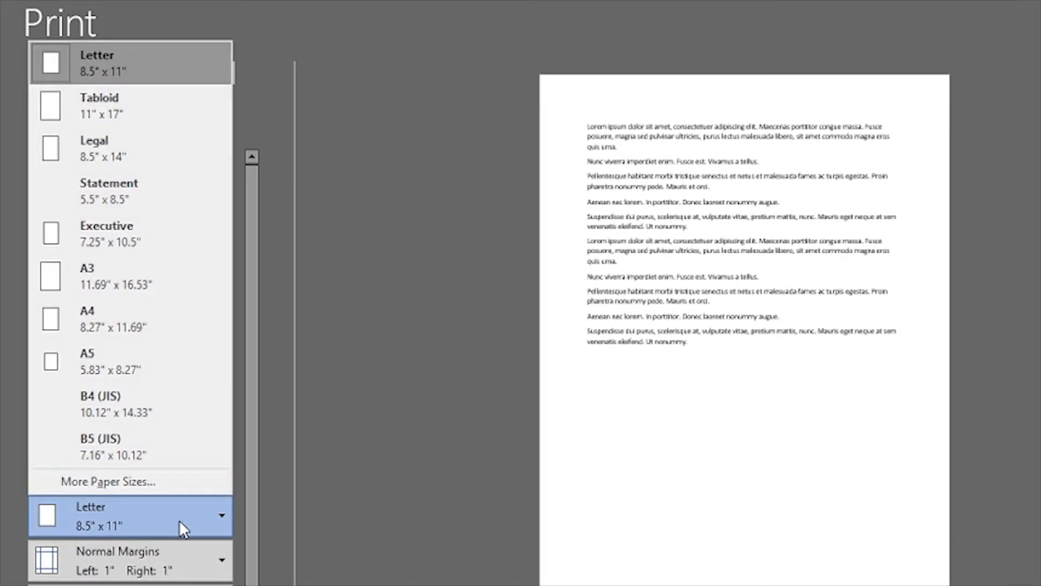
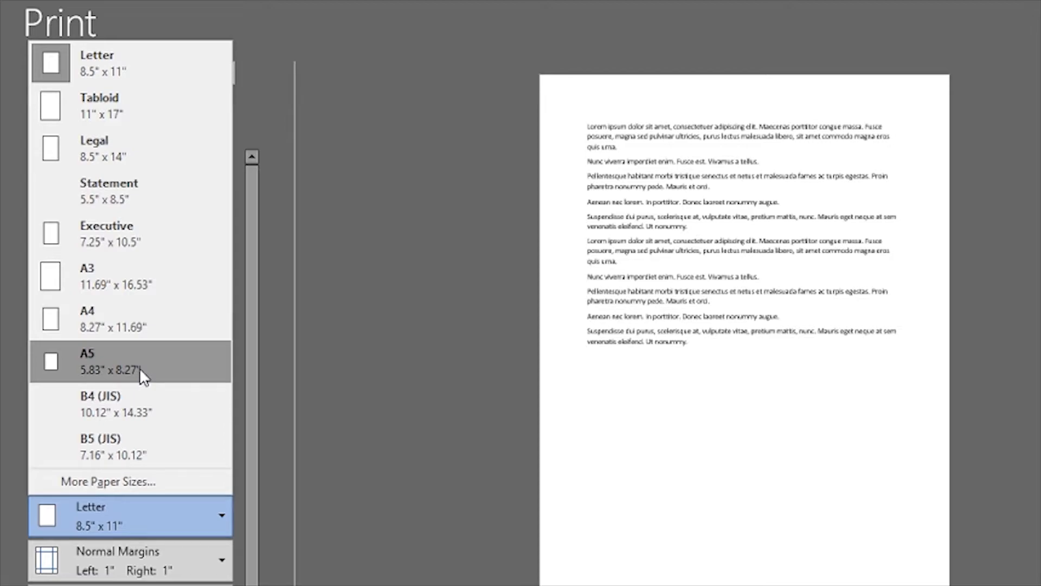
{"action": "left_click", "coordinate": [126, 486]}
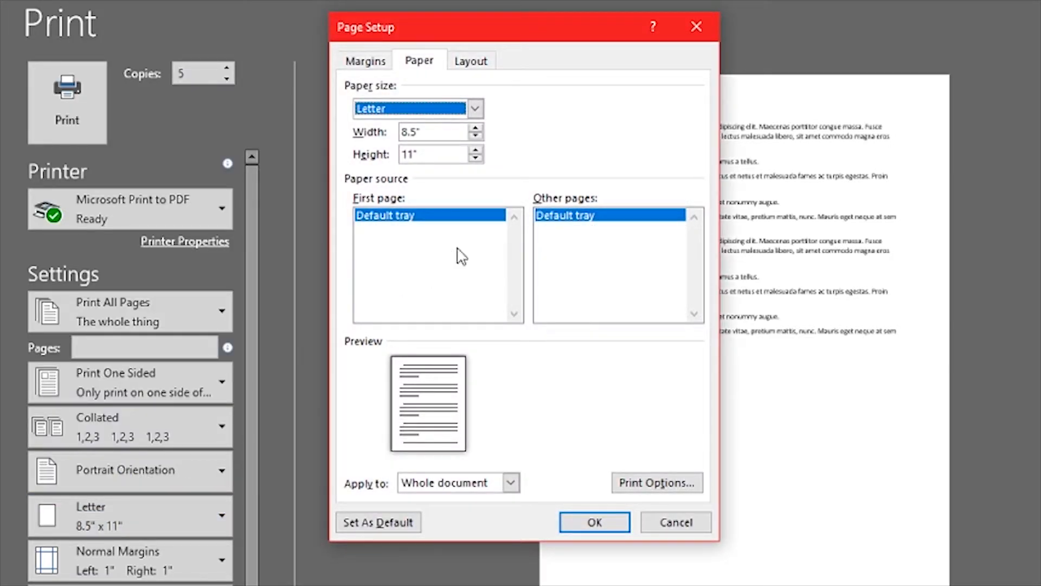
{"action": "left_click", "coordinate": [475, 109]}
{"action": "left_click", "coordinate": [475, 110]}
{"action": "left_click", "coordinate": [476, 135]}
{"action": "left_click", "coordinate": [475, 136]}
{"action": "left_click", "coordinate": [476, 137]}
{"action": "left_click", "coordinate": [476, 136]}
{"action": "left_click", "coordinate": [476, 136]}
{"action": "left_click", "coordinate": [476, 136]}
{"action": "left_click", "coordinate": [475, 136]}
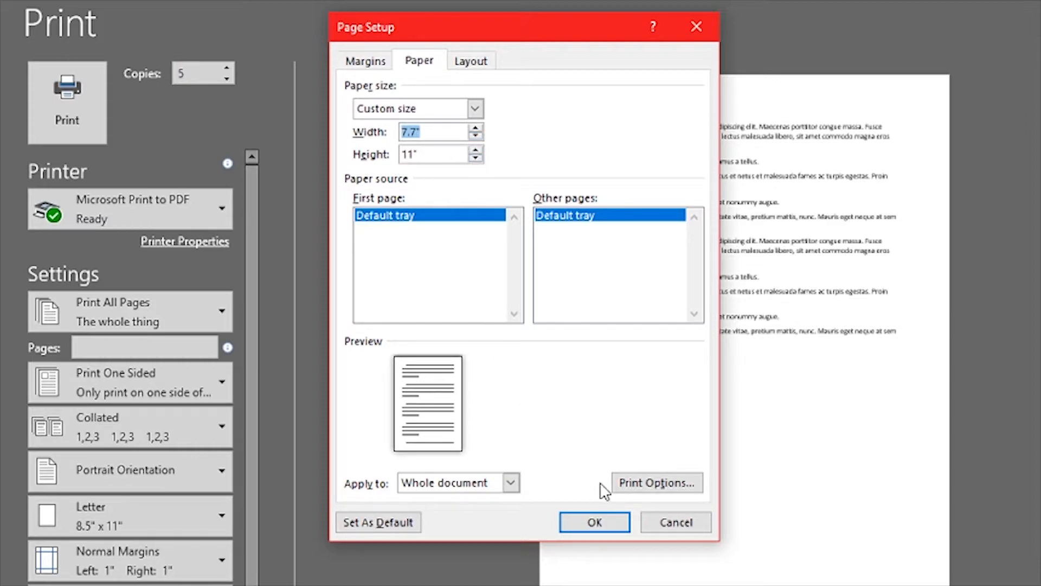
{"action": "left_click", "coordinate": [675, 522]}
- Review the preset print margins and the pages-per-sheet choices without changing them, and return to the document
{"action": "left_click", "coordinate": [175, 554]}
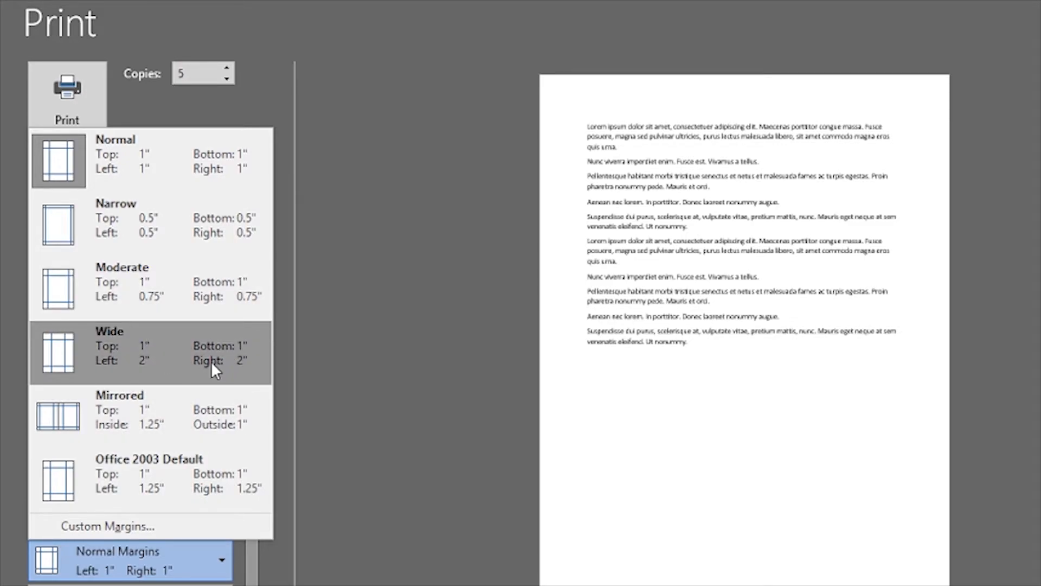
{"action": "left_click", "coordinate": [308, 334]}
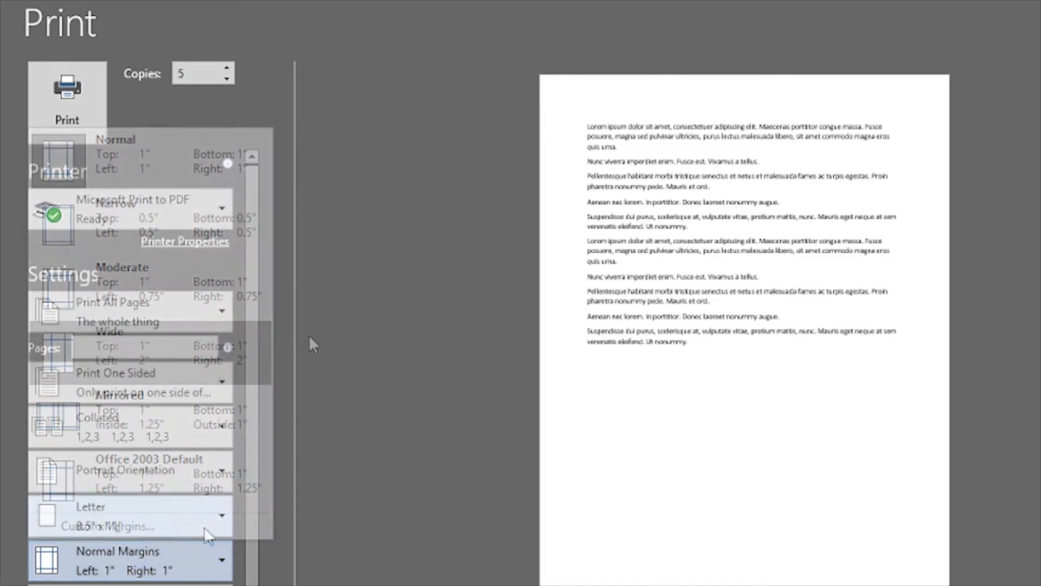
{"action": "left_click", "coordinate": [131, 584]}
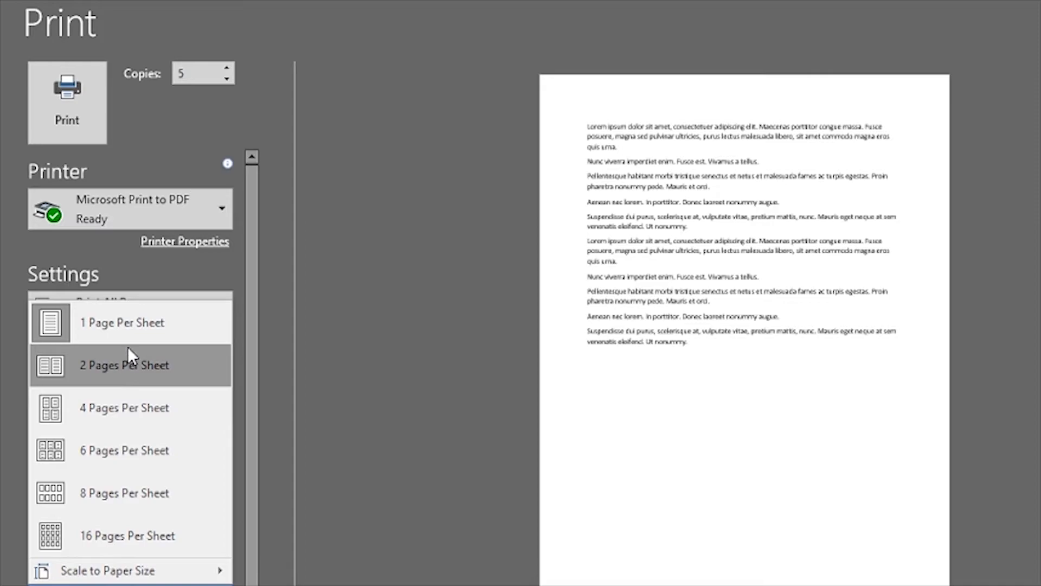
{"action": "left_click", "coordinate": [147, 267]}
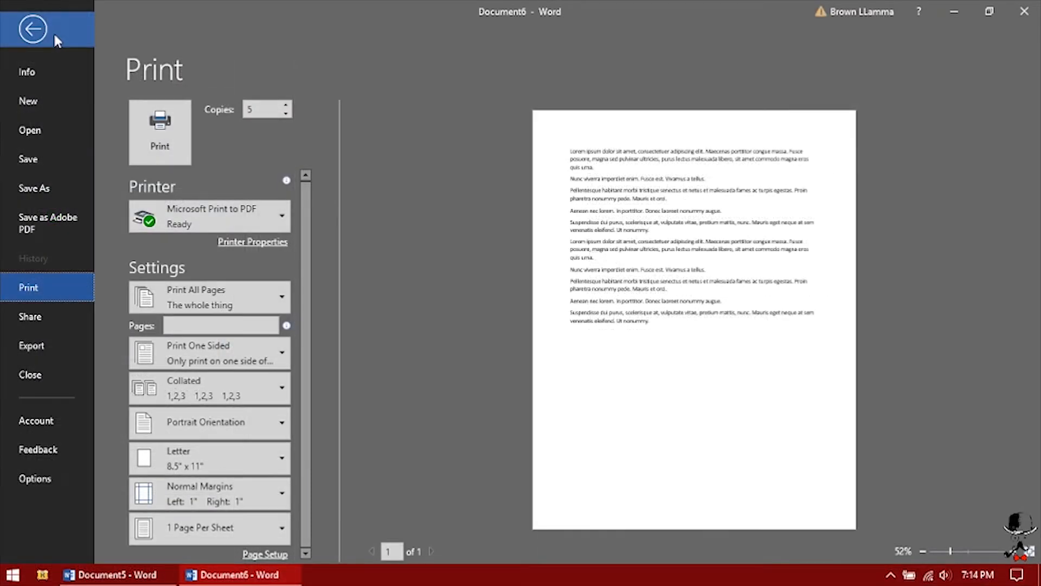
{"action": "left_click", "coordinate": [54, 36]}
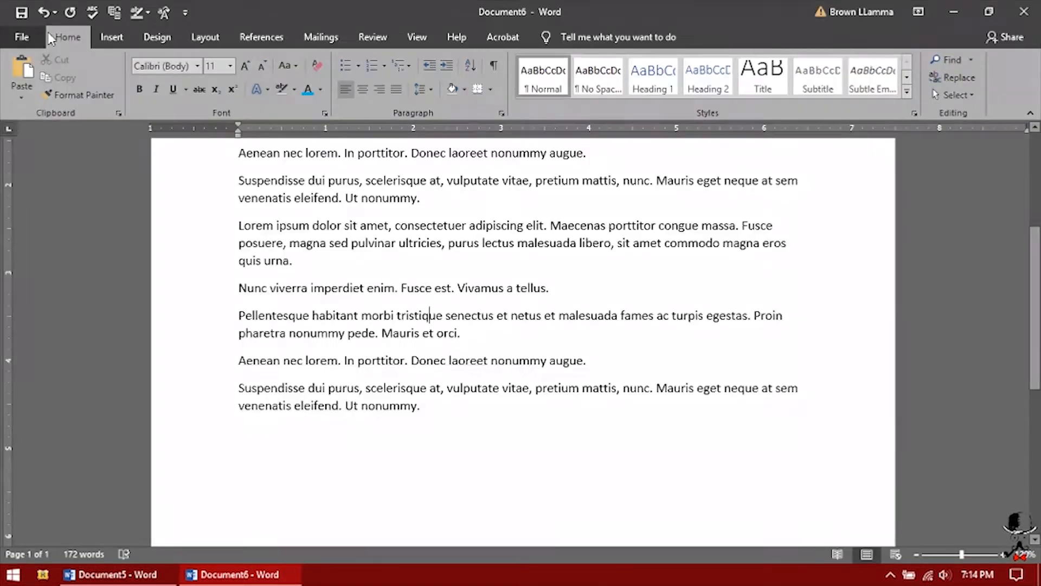
- Review the column layouts and paper sizes offered in the document's layout settings
{"action": "left_click", "coordinate": [218, 37]}
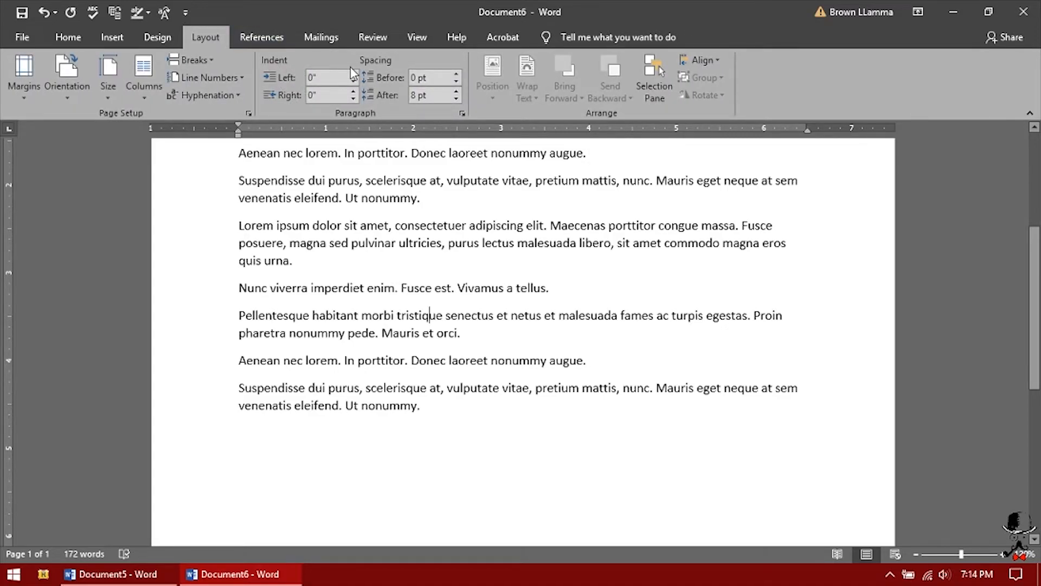
{"action": "left_click", "coordinate": [153, 98]}
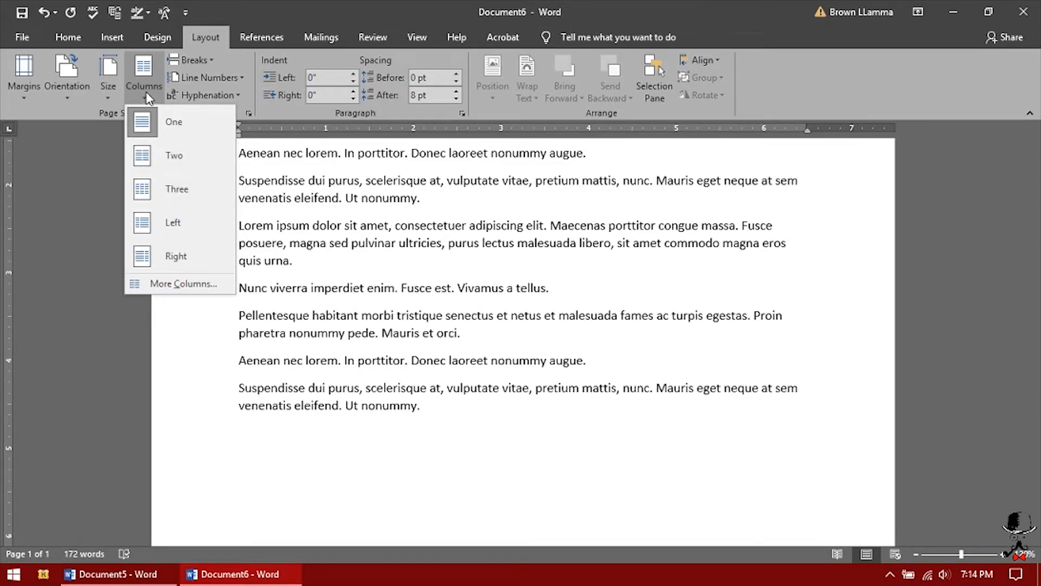
{"action": "left_click", "coordinate": [113, 92]}
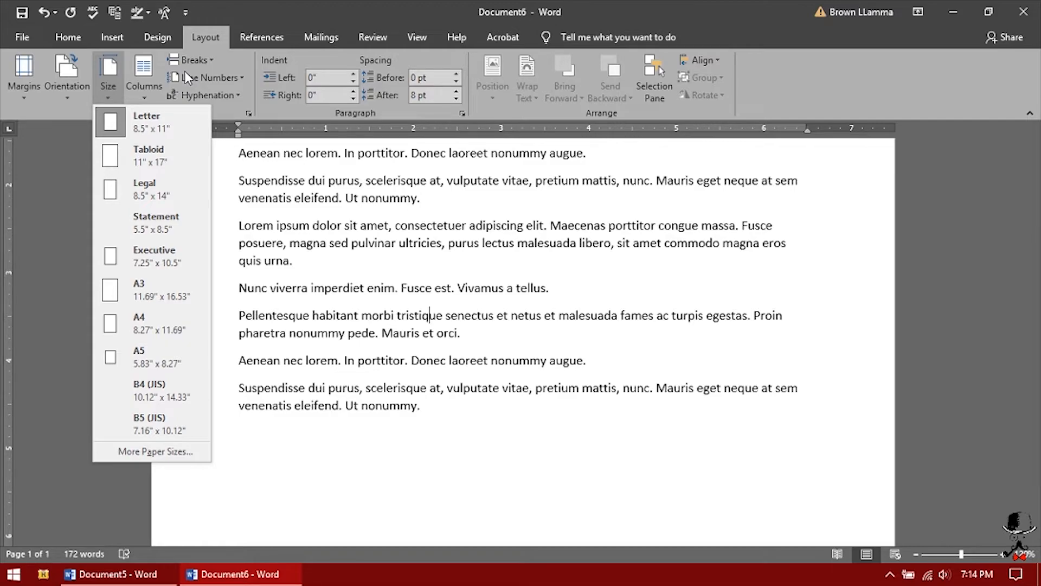
- Review the margin presets and try a custom top margin of 1.2" for the whole document
{"action": "left_click", "coordinate": [23, 95]}
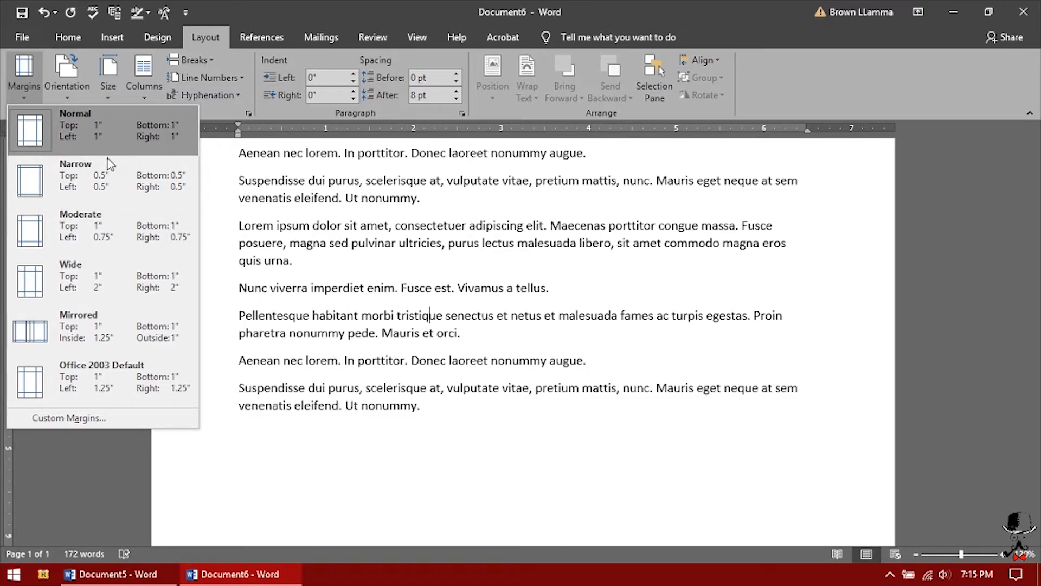
{"action": "left_click", "coordinate": [90, 419]}
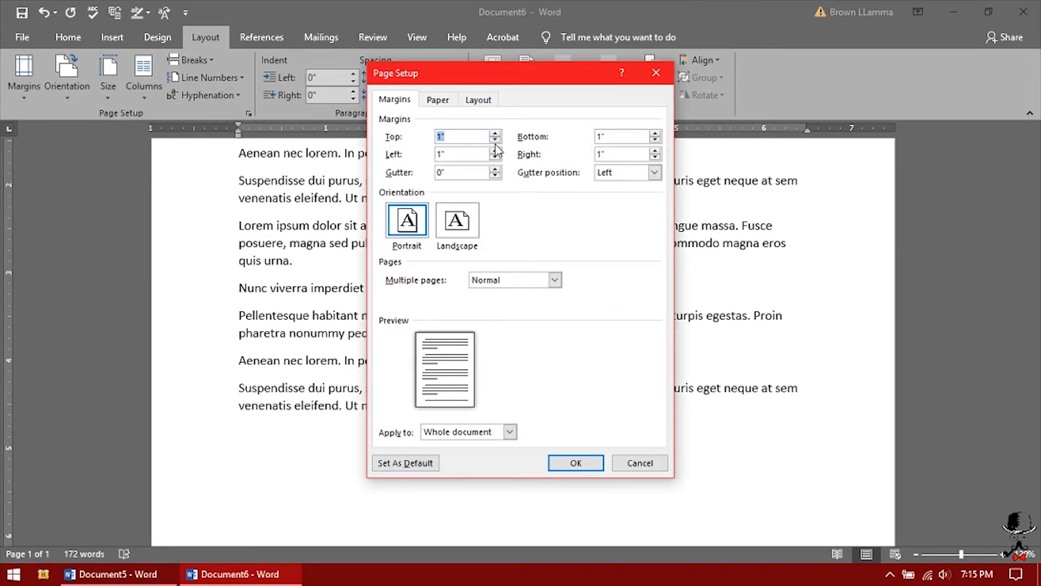
{"action": "key", "text": "Up"}
{"action": "key", "text": "Up"}
{"action": "key", "text": "Up"}
{"action": "key", "text": "Up"}
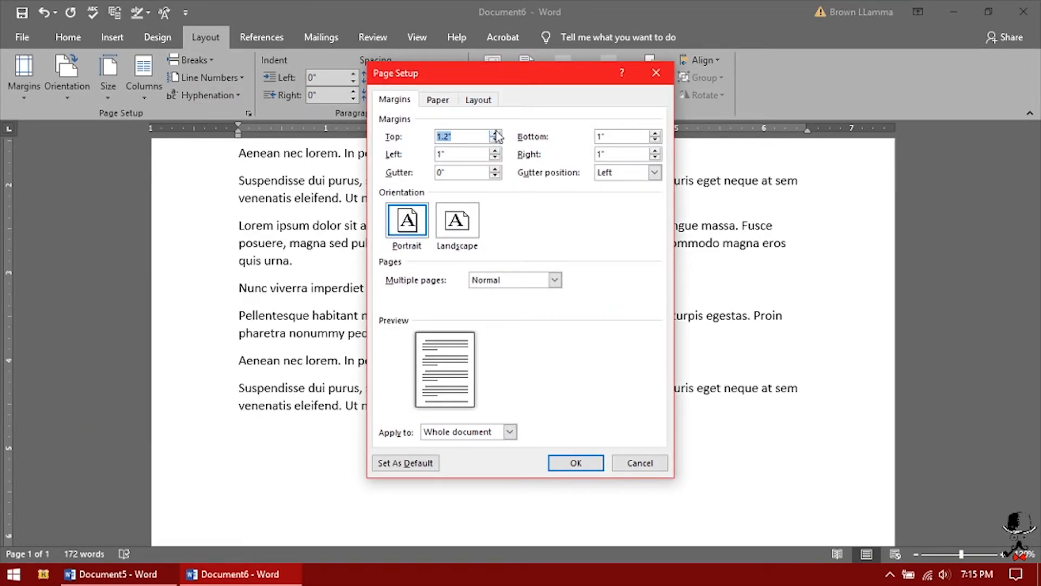
{"action": "key", "text": "Return"}
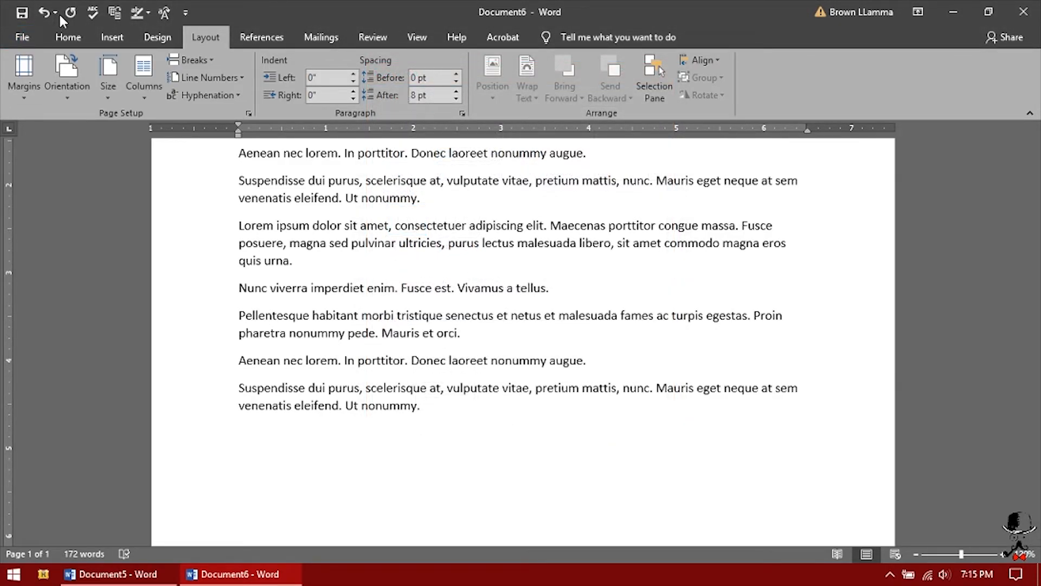
- Examine the print preview at 80% and 70% zoom, look over the whole page, and return to the document
{"action": "key", "text": "ctrl+p"}
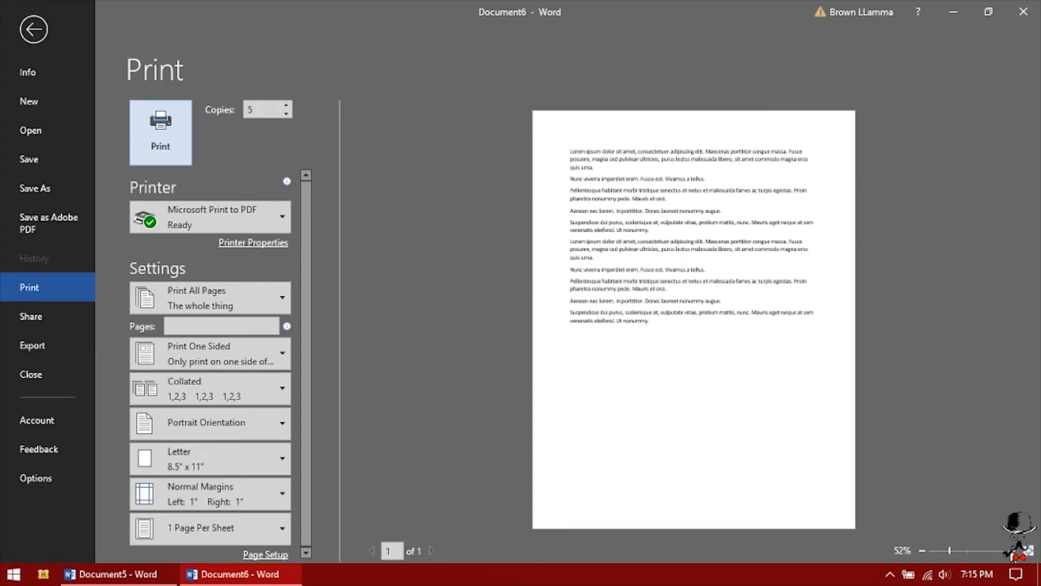
{"action": "left_click", "coordinate": [1028, 551]}
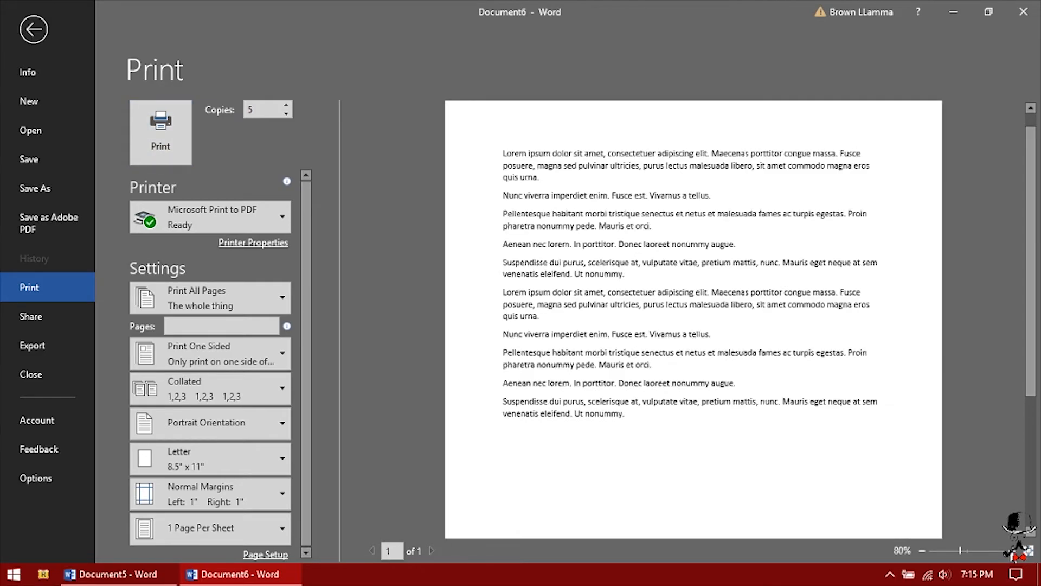
{"action": "left_click", "coordinate": [922, 550]}
{"action": "scroll", "coordinate": [418, 286], "scroll_direction": "down", "scroll_amount": 3}
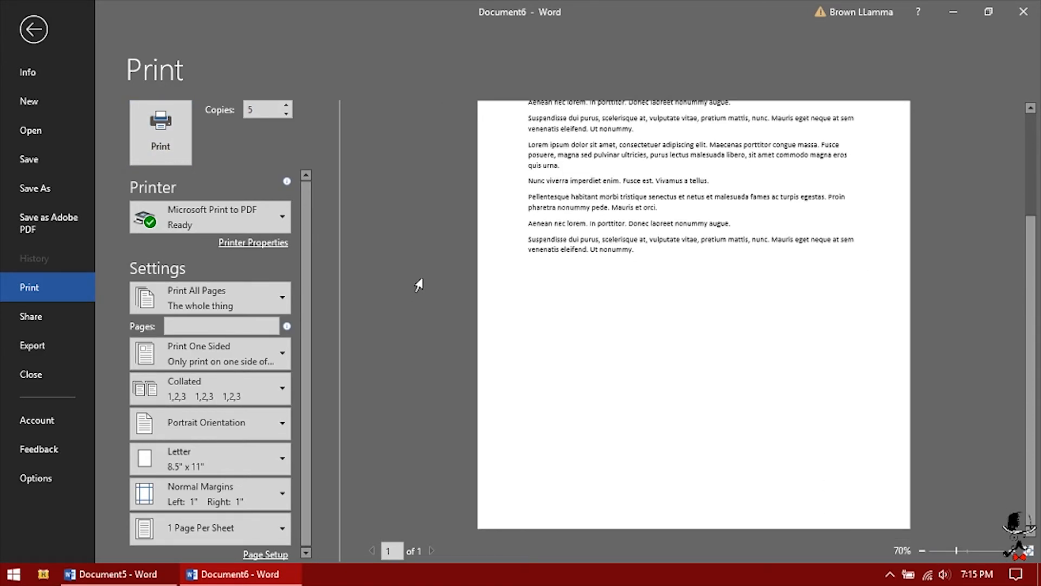
{"action": "scroll", "coordinate": [419, 291], "scroll_direction": "up", "scroll_amount": 3}
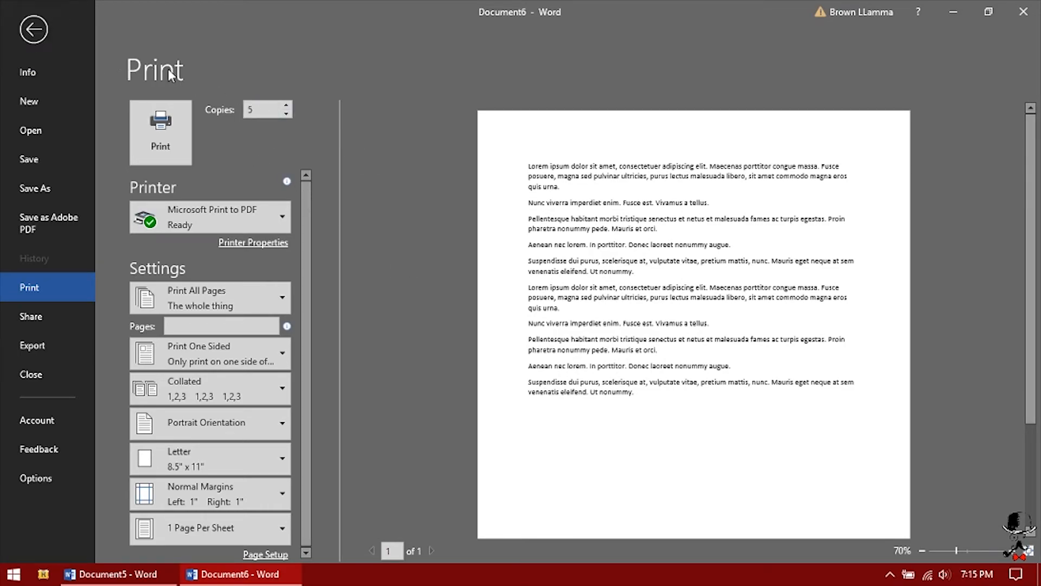
{"action": "key", "text": "Escape"}
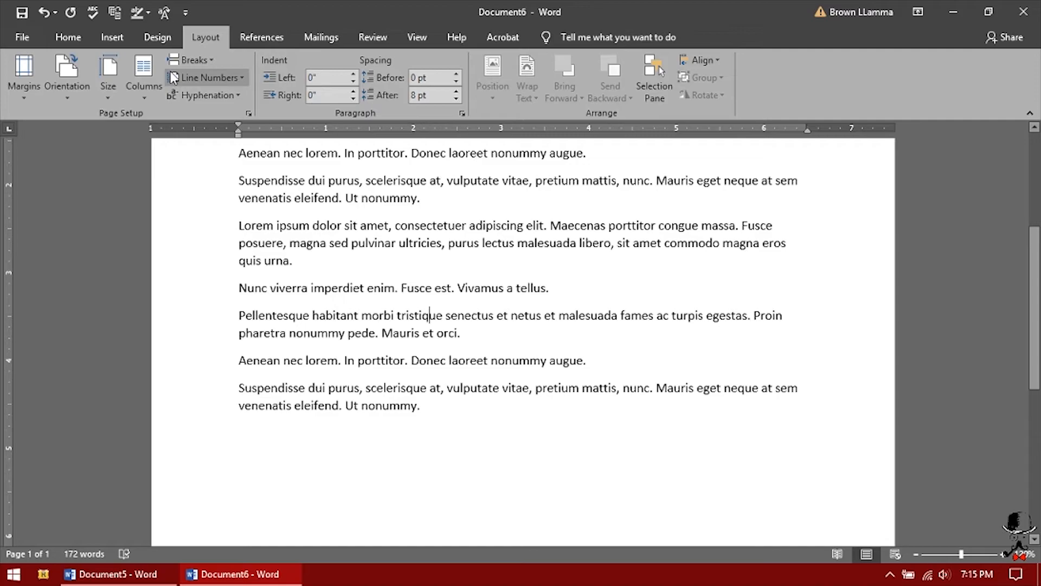